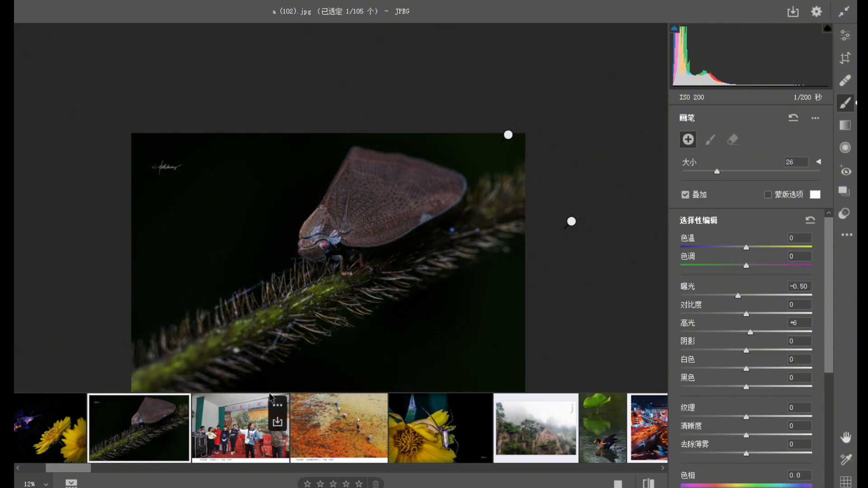
Open the photo a (103).jpg and switch from brush masking to the overall edit settings.
mouse_move(273, 409)
click(240, 427)
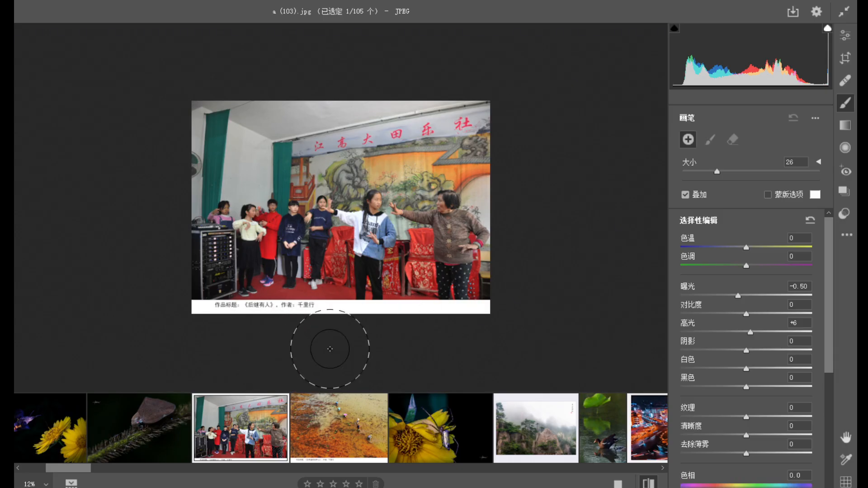
key(e)
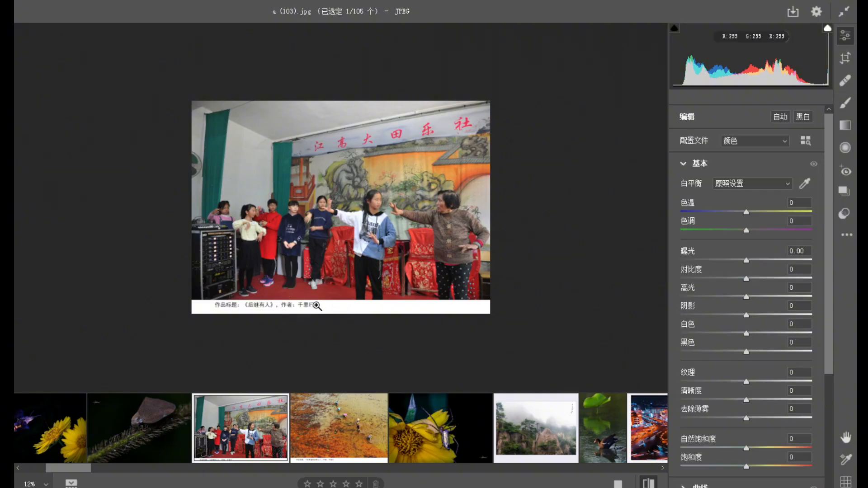
Examine the stage rehearsal photo up close and as a whole, including the main figures, the background and the caption strip.
click(319, 300)
drag(383, 257, 388, 279)
alt+click(388, 280)
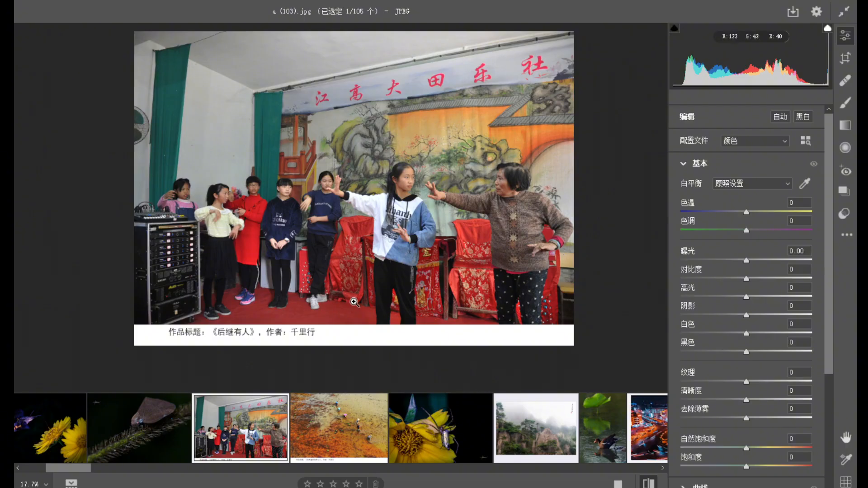
scroll(363, 284, down, 1)
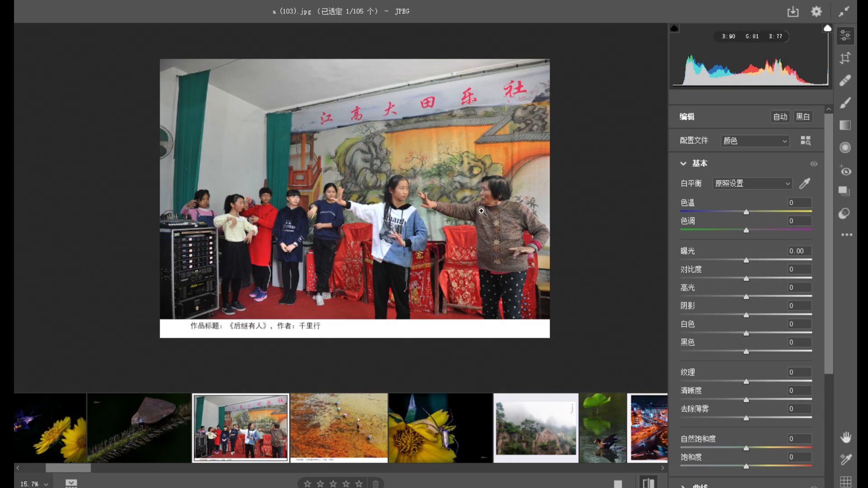
scroll(480, 219, up, 2)
scroll(492, 243, down, 1)
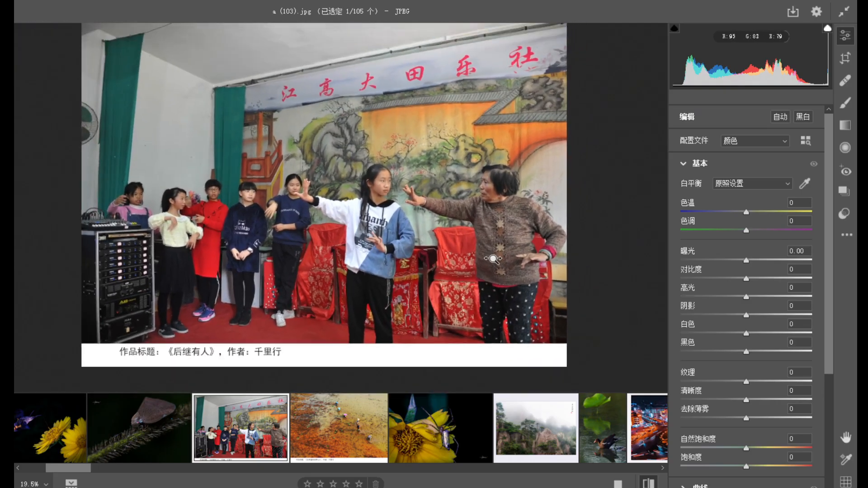
scroll(492, 159, up, 1)
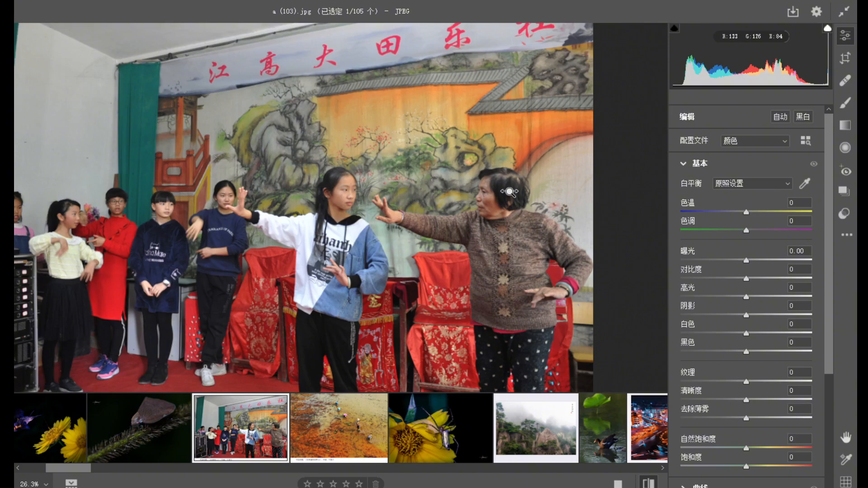
scroll(509, 192, down, 2)
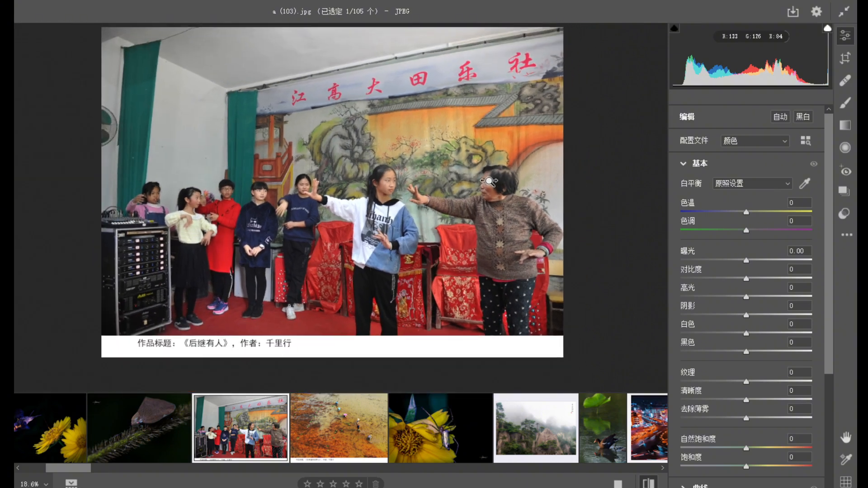
scroll(428, 182, down, 1)
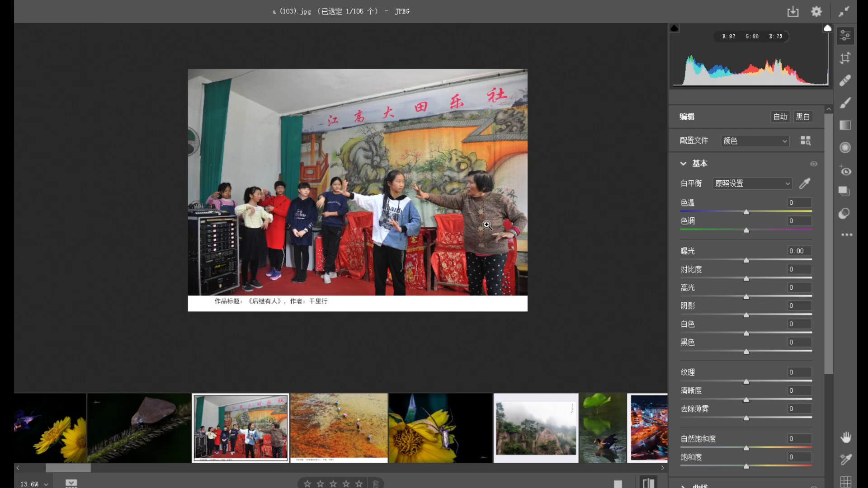
scroll(300, 310, up, 2)
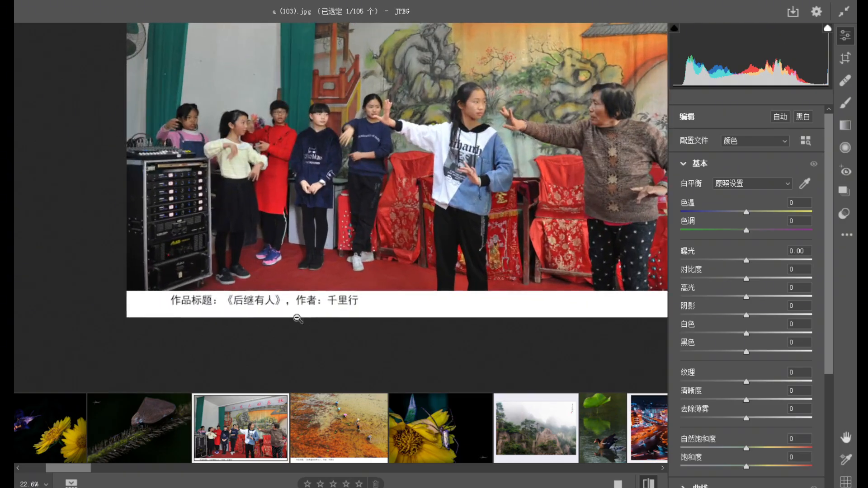
scroll(390, 247, down, 1)
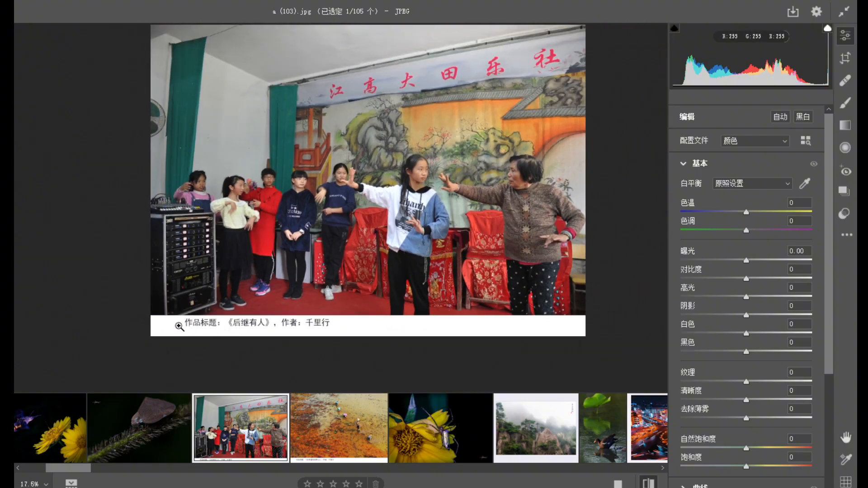
scroll(192, 324, up, 2)
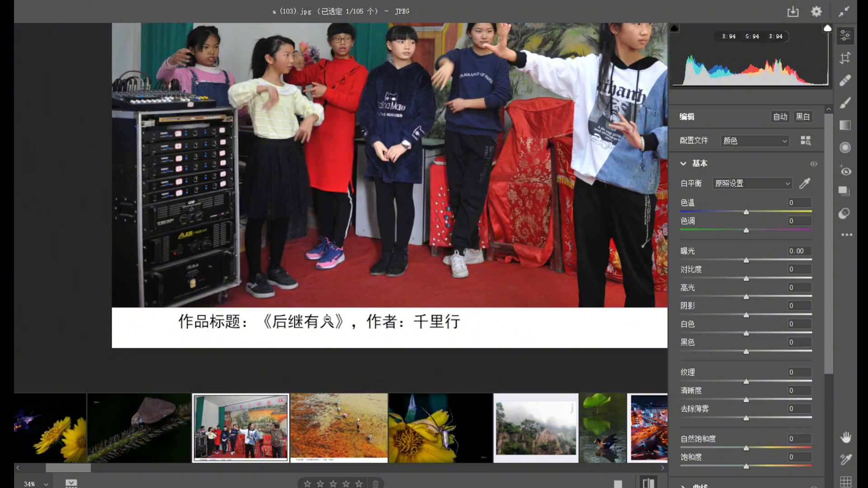
scroll(327, 322, down, 2)
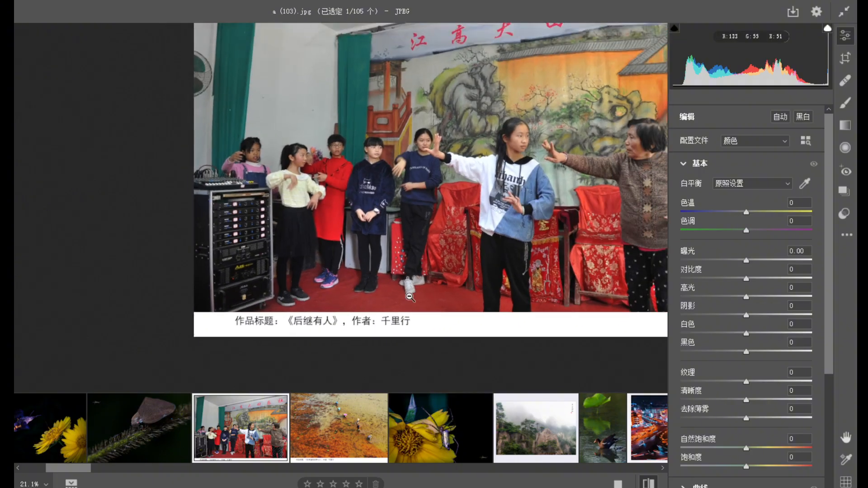
key(h)
drag(419, 236, 304, 277)
drag(385, 222, 367, 212)
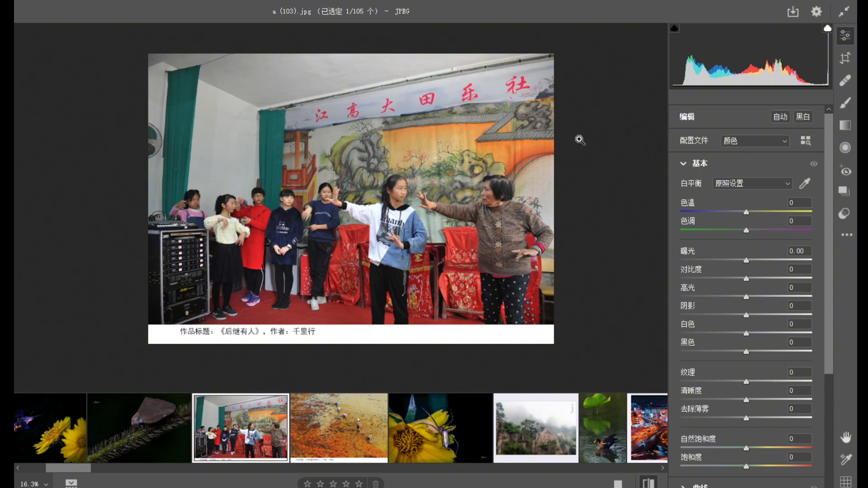
Add a graduated filter from the photo's upper edge down to the girl's head and set its exposure to -1.05.
click(845, 125)
drag(368, 61, 369, 163)
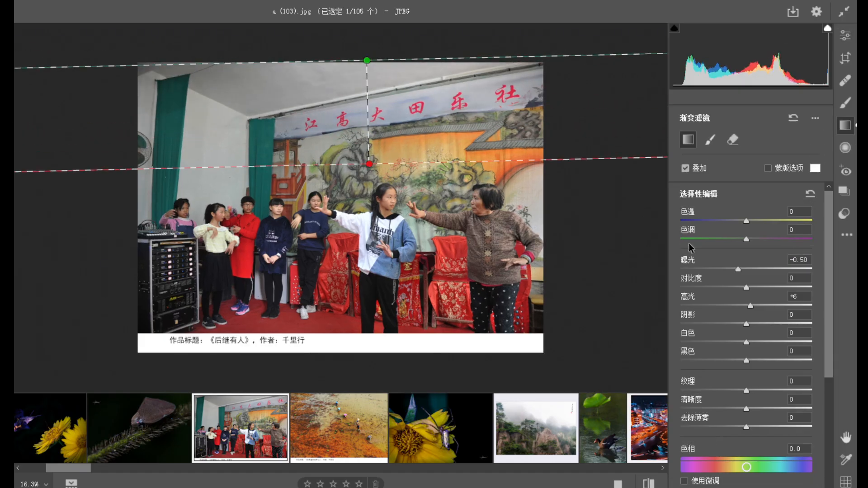
drag(737, 270, 729, 270)
drag(369, 164, 367, 189)
Add three more graduated filters at -1.05 exposure, running inward from the photo's left, lower and right edges.
drag(107, 217, 203, 211)
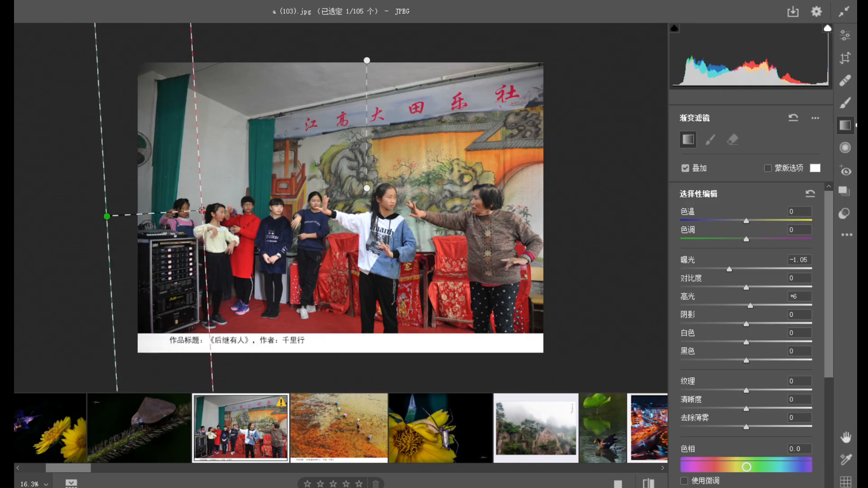
drag(343, 333, 340, 281)
drag(571, 209, 508, 209)
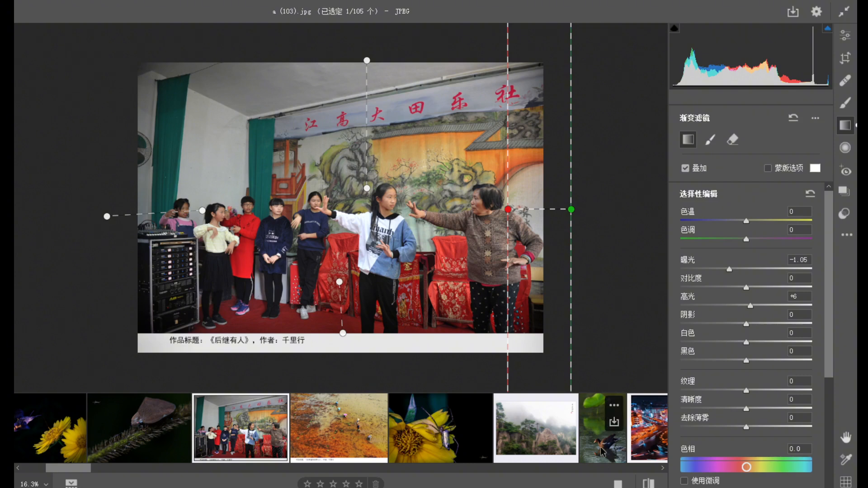
Compare the photo before and after the edge-darkening gradients several times.
click(649, 483)
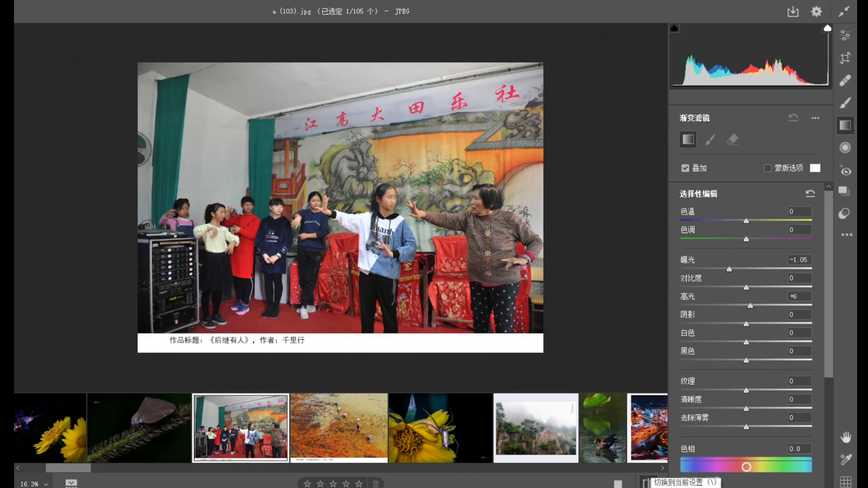
click(648, 483)
click(648, 483)
click(648, 483)
click(648, 483)
click(648, 482)
click(648, 483)
click(649, 483)
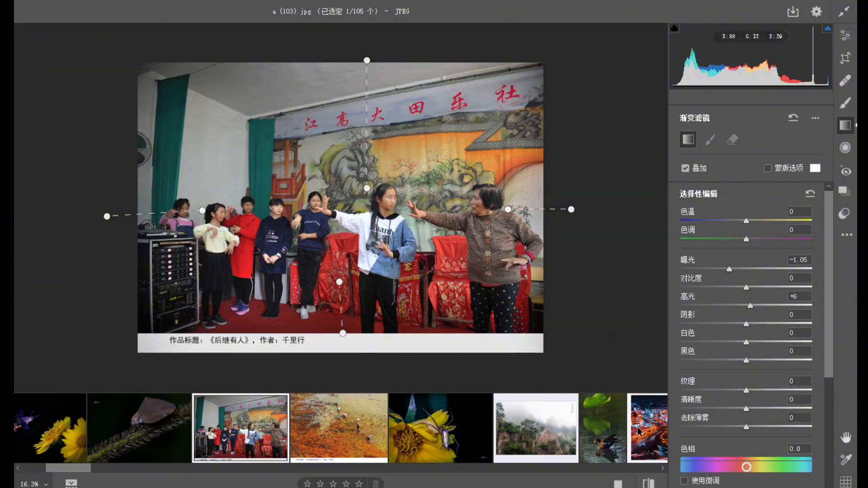
click(649, 483)
click(648, 483)
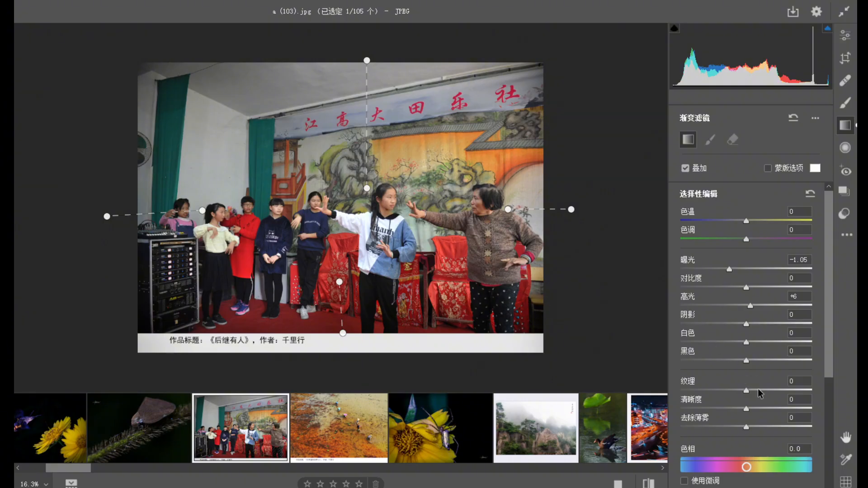
Set the graduated filter's texture to +21 and clarity to +14, and the overall photo's texture to +19 and clarity to +16.
click(756, 408)
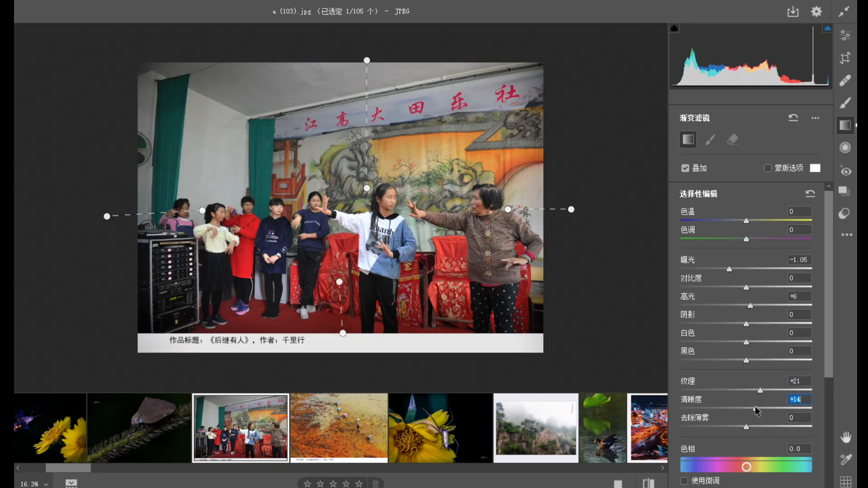
click(845, 40)
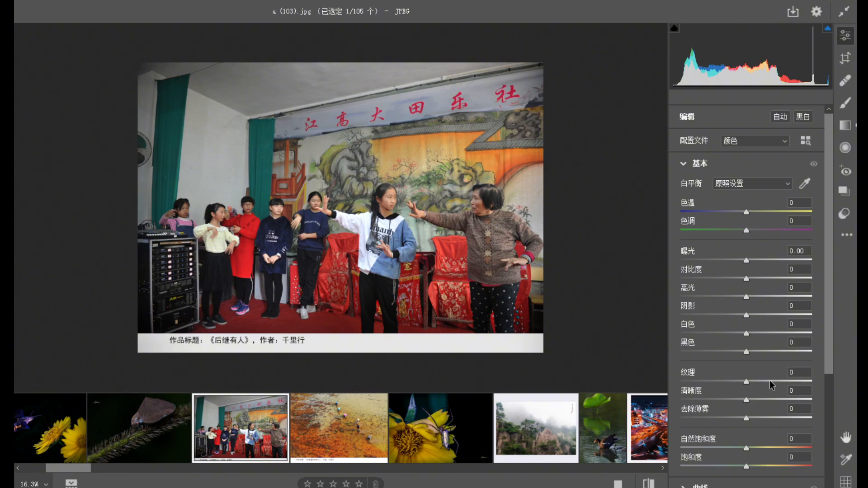
click(758, 382)
click(757, 398)
Inspect the girl's white sleeve up close and lower the photo's highlights to -59.
drag(375, 218, 464, 285)
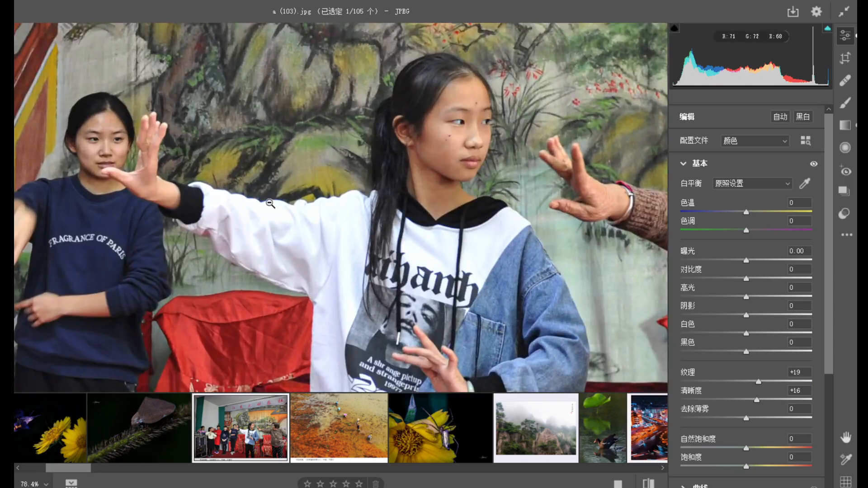
drag(364, 258, 320, 226)
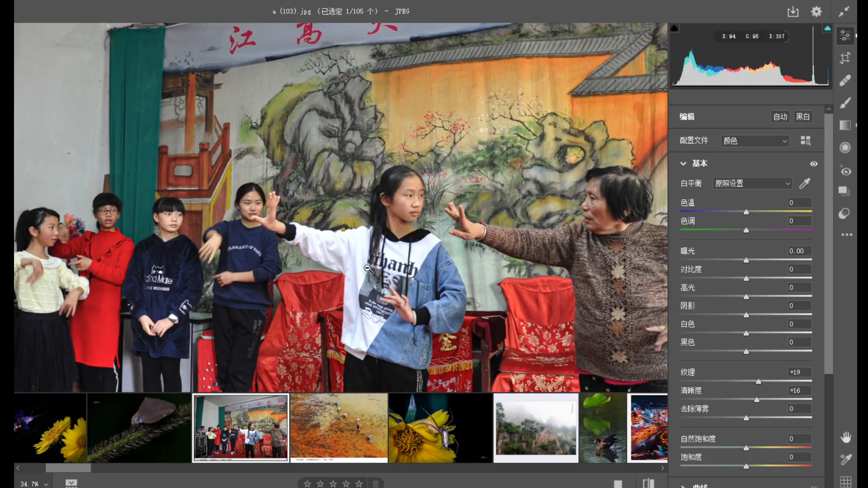
drag(357, 239, 425, 321)
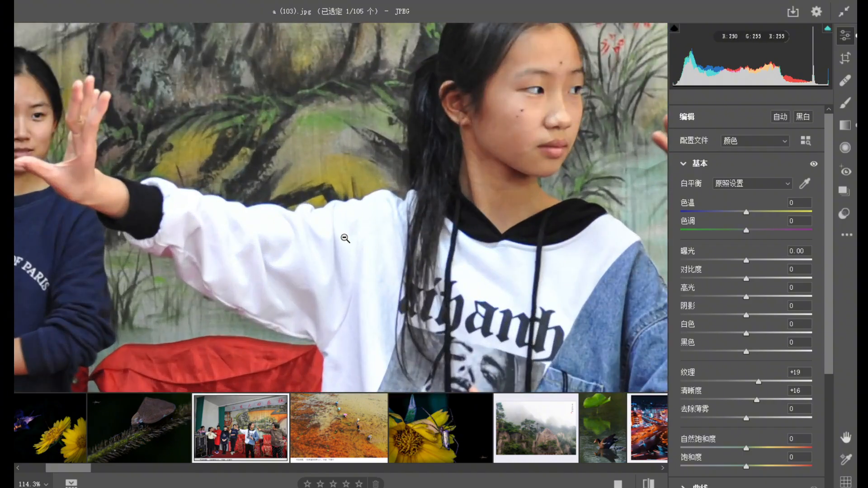
click(343, 247)
click(374, 252)
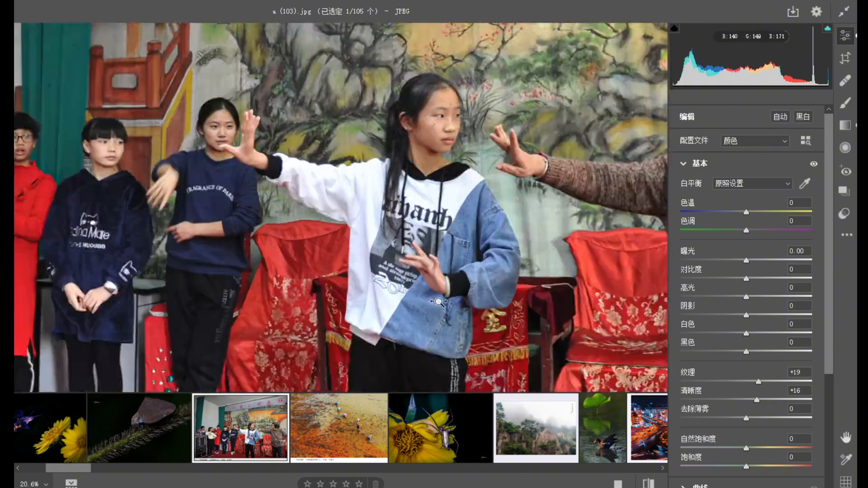
click(546, 234)
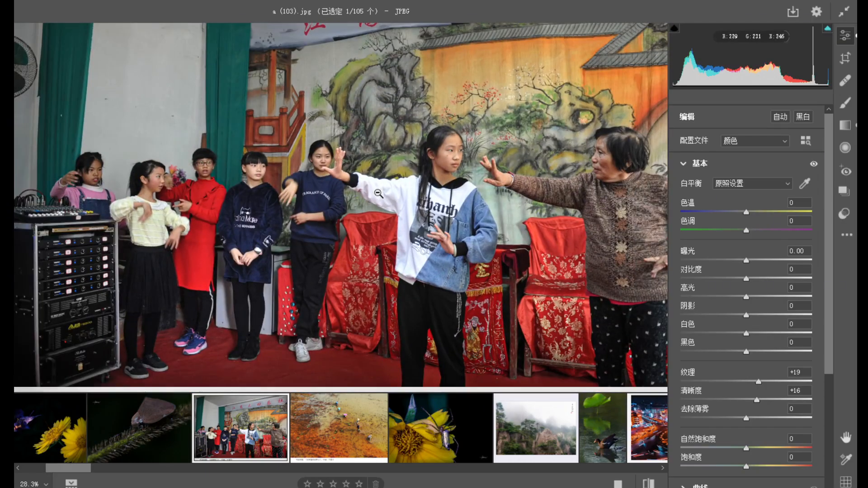
drag(738, 296, 708, 295)
click(384, 185)
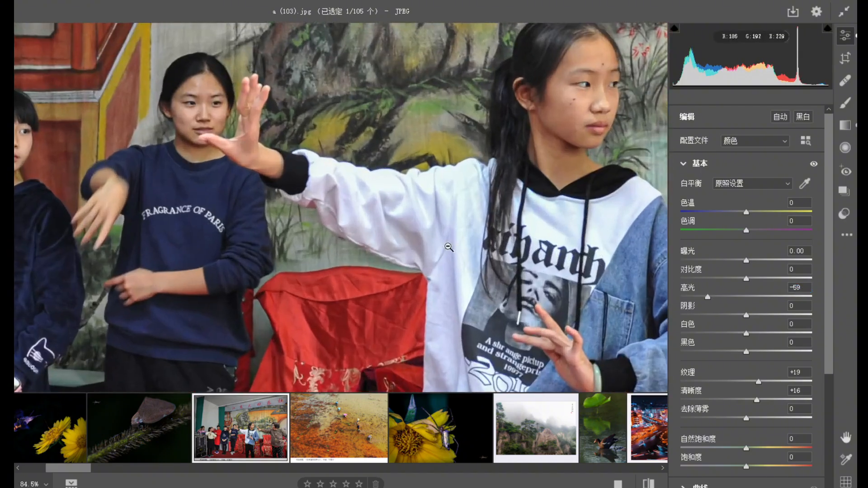
click(518, 255)
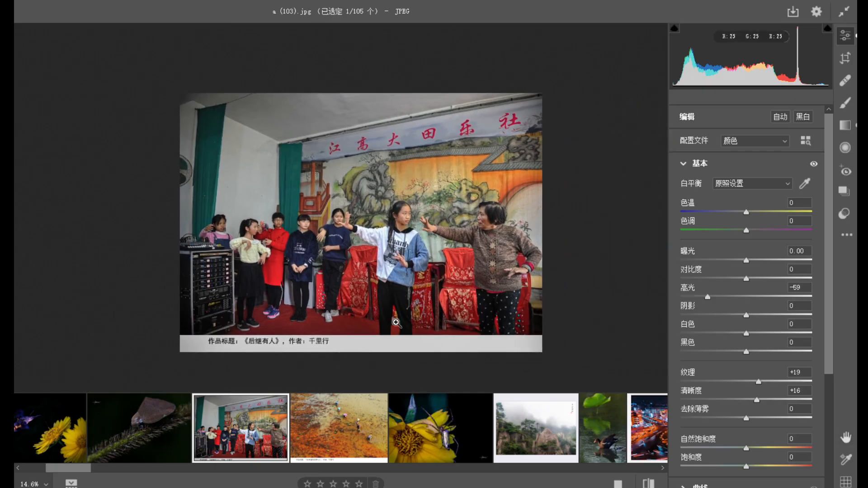
Open the photo a (104).jpg and examine the farmers and the paddy field up close and as a whole.
click(350, 430)
click(384, 216)
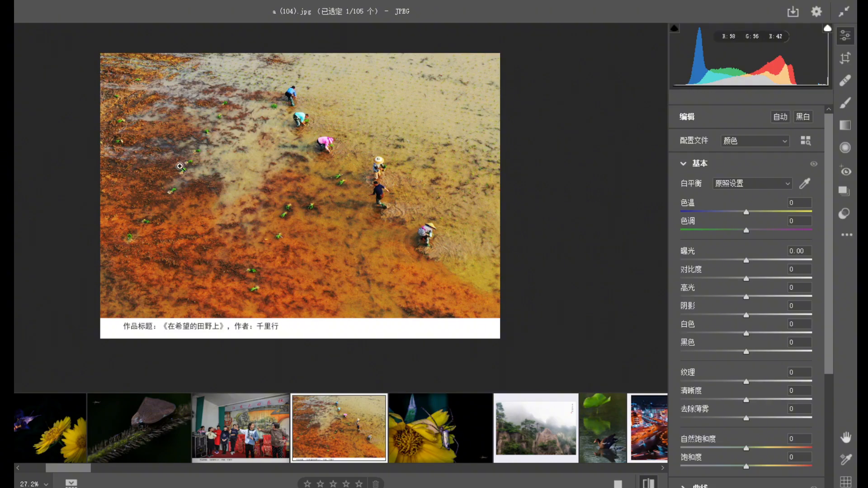
click(413, 193)
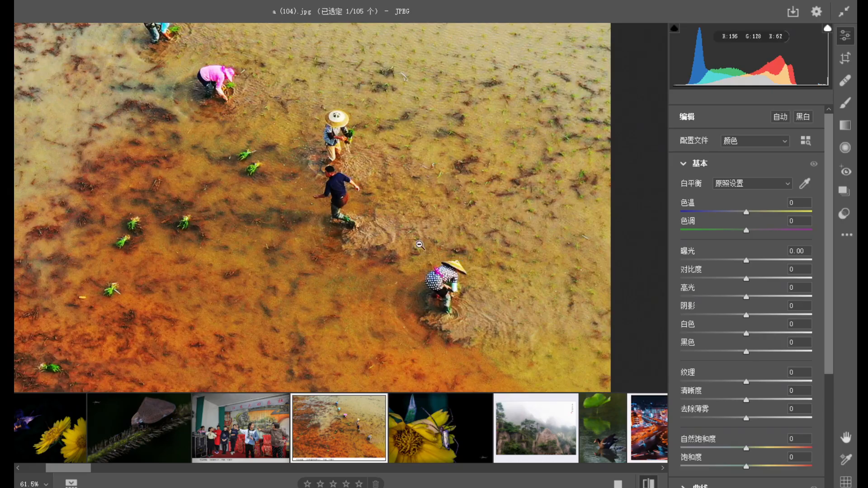
click(335, 227)
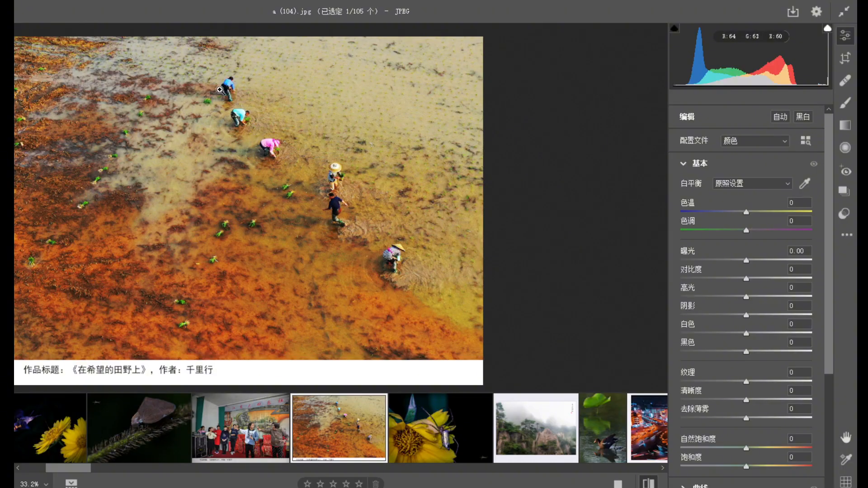
drag(375, 284, 409, 232)
drag(397, 223, 386, 217)
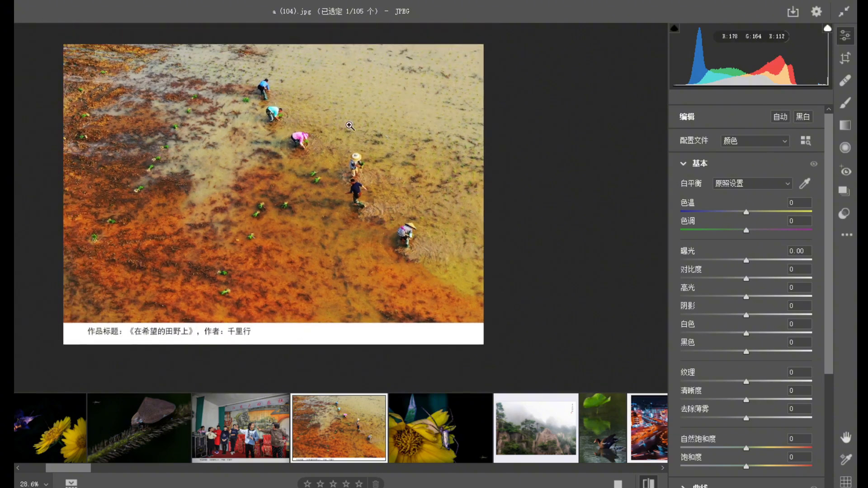
drag(350, 126, 419, 217)
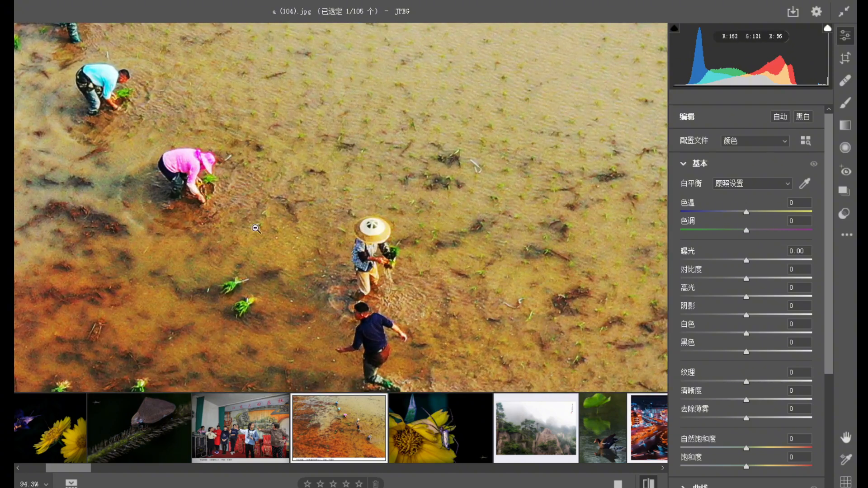
drag(231, 252, 176, 207)
drag(277, 271, 278, 294)
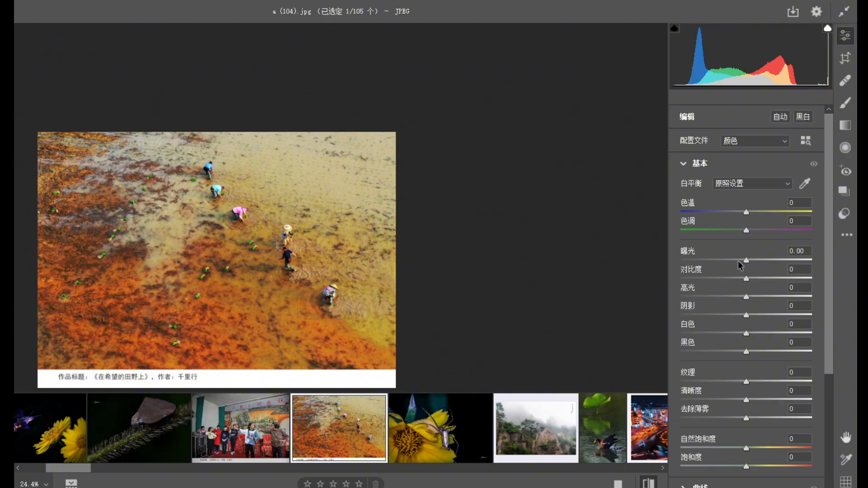
Set the paddy field photo's exposure to -0.50 and its highlights to -32.
drag(744, 261, 740, 261)
click(734, 295)
drag(734, 294, 724, 294)
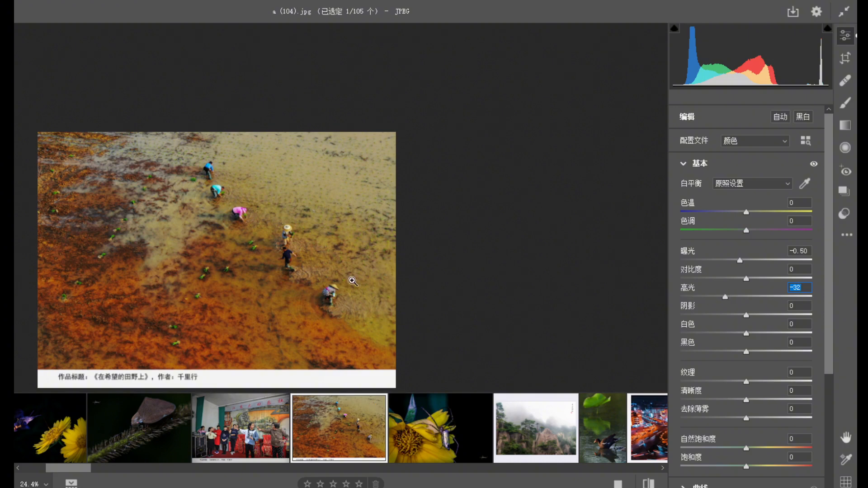
Set the paddy field photo's texture to +29 and its clarity to +13.
scroll(252, 273, up, 2)
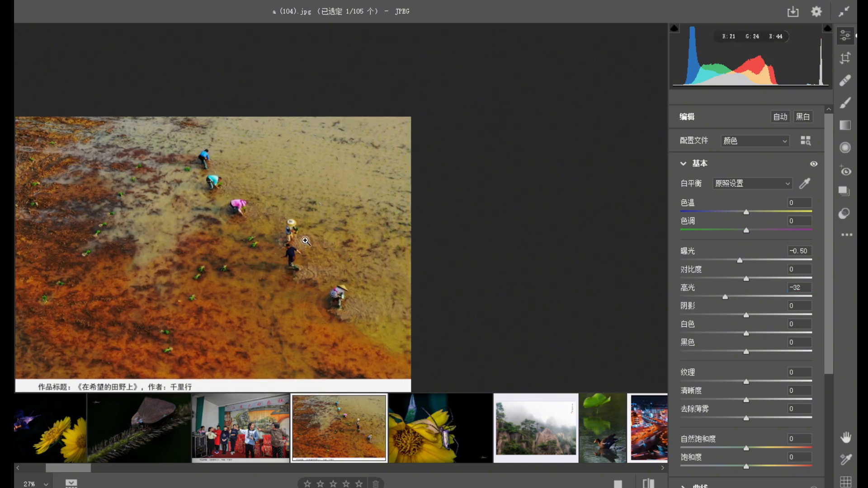
click(765, 382)
click(755, 400)
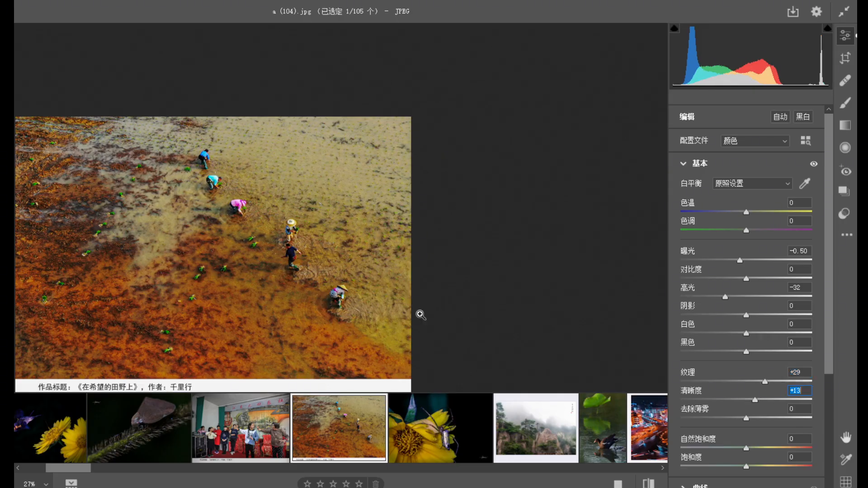
Check the farmers up close and as a whole, and set the paddy field photo's vibrance to +12.
scroll(263, 242, up, 8)
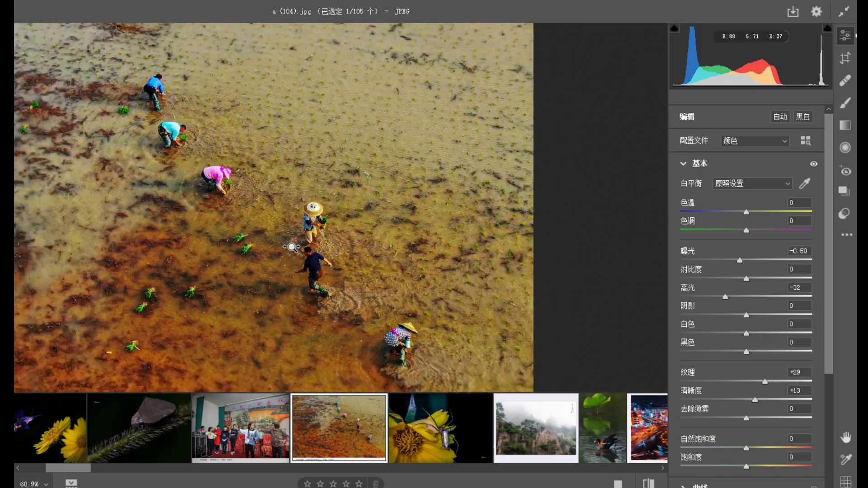
scroll(276, 238, down, 8)
drag(271, 243, 330, 223)
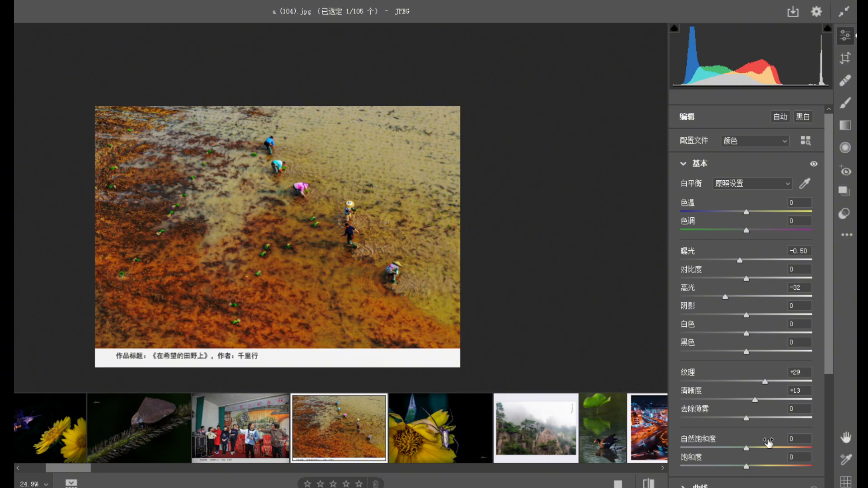
drag(759, 450, 754, 450)
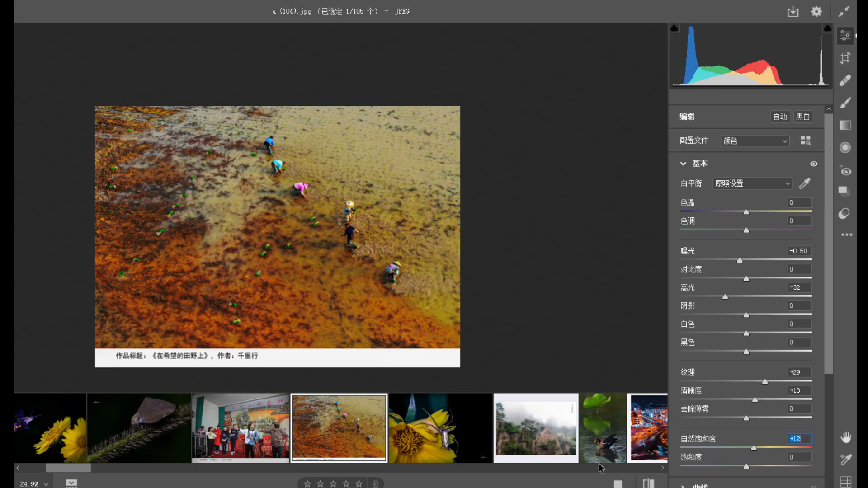
Compare the paddy field photo's current settings with its default settings several times.
click(649, 483)
click(648, 483)
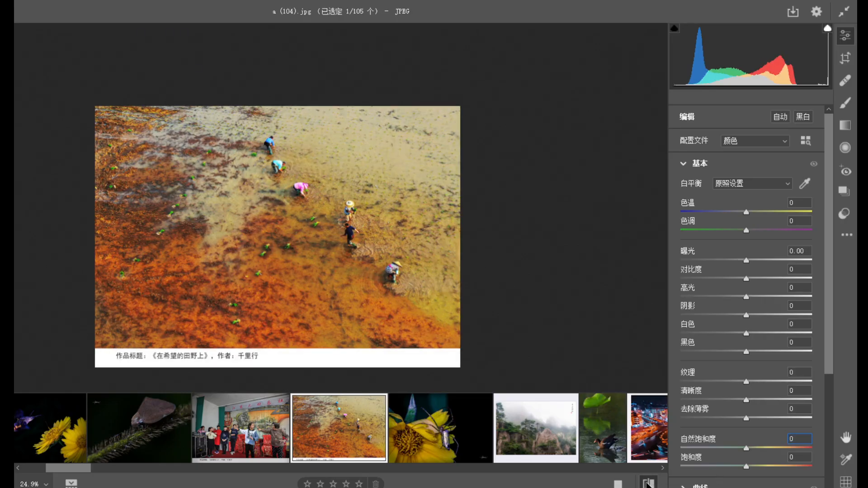
click(649, 483)
click(648, 483)
click(648, 483)
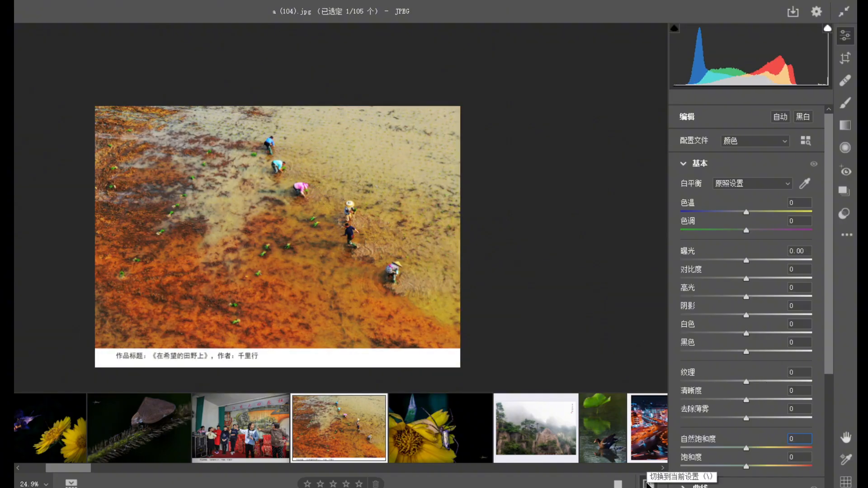
click(648, 482)
click(648, 483)
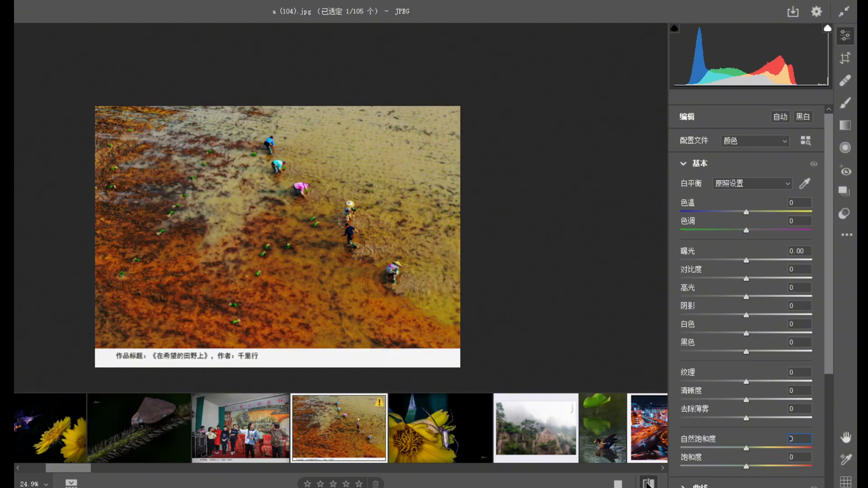
click(648, 482)
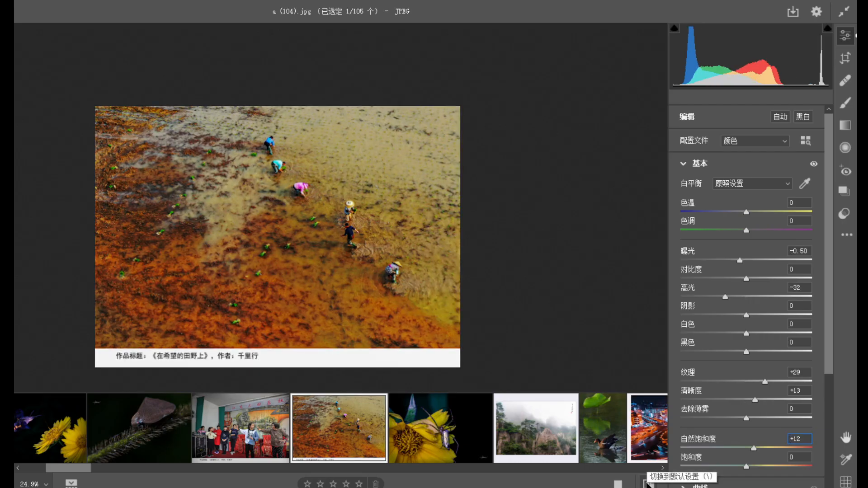
click(648, 483)
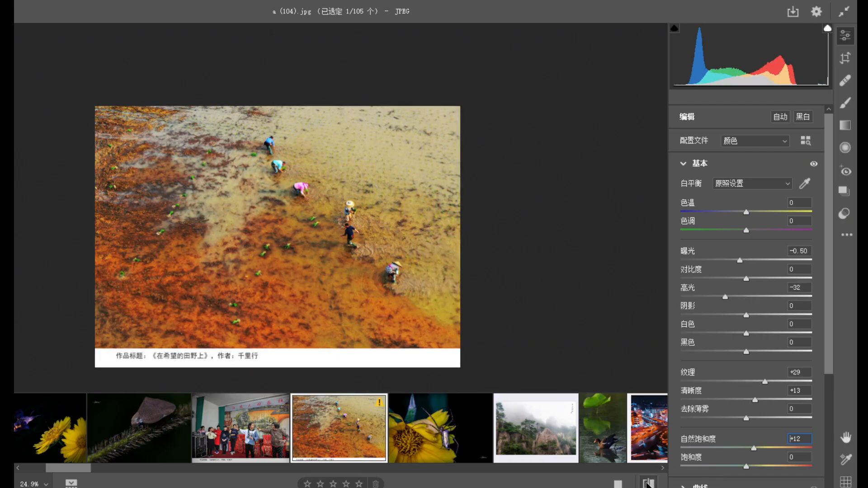
click(648, 483)
click(649, 483)
click(649, 483)
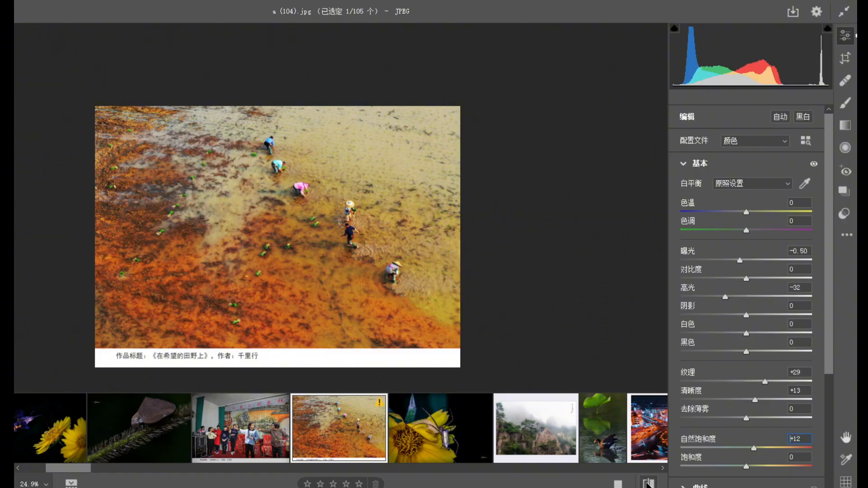
Open the photo a (105).jpg and examine the spider's body and the yellow flower up close and as a whole.
click(448, 428)
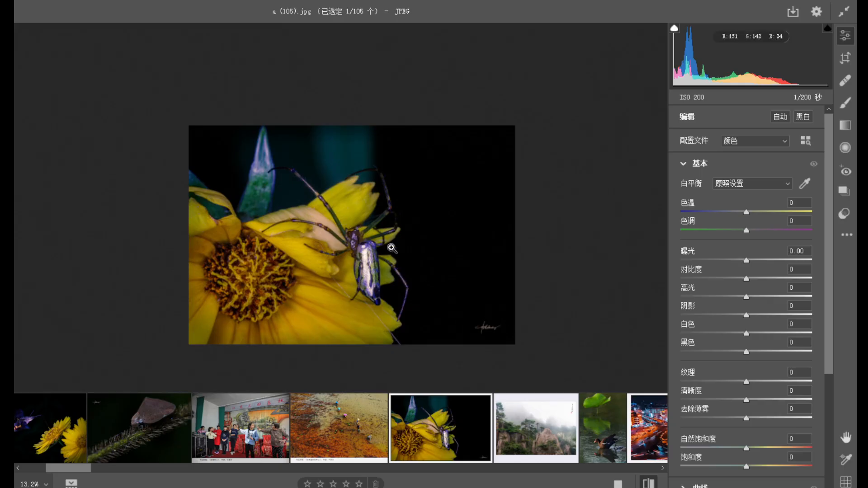
click(387, 264)
drag(373, 267, 341, 241)
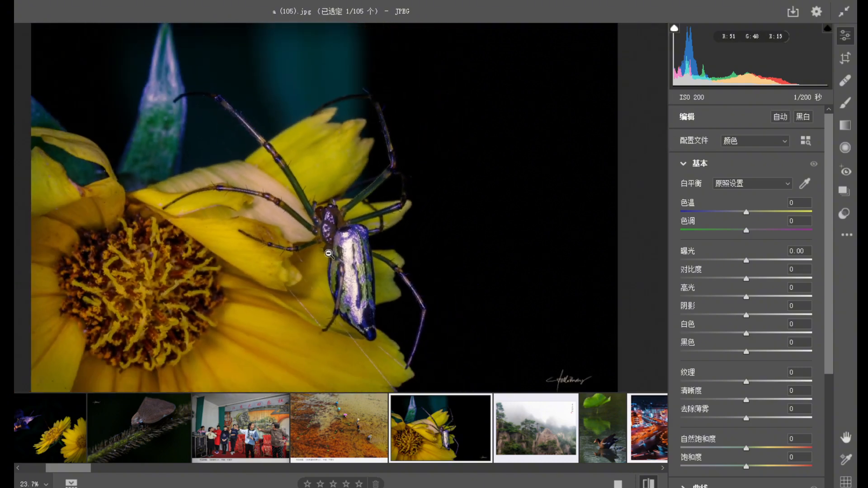
drag(365, 298, 397, 294)
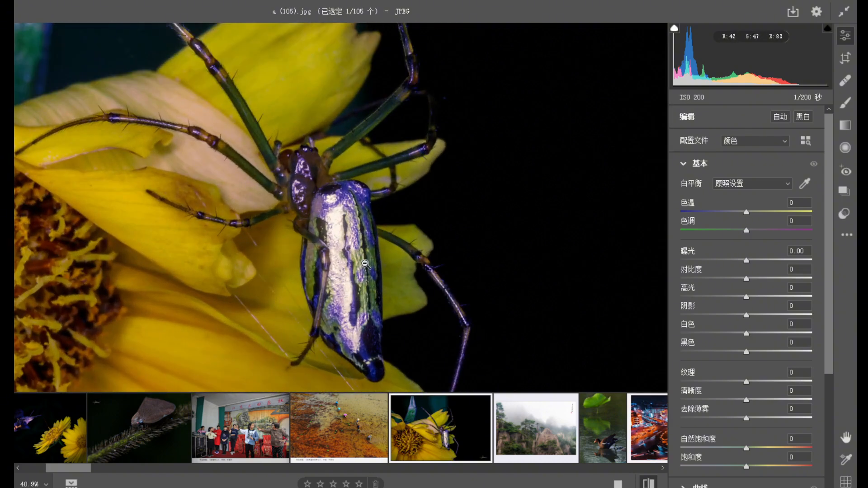
drag(344, 243, 391, 292)
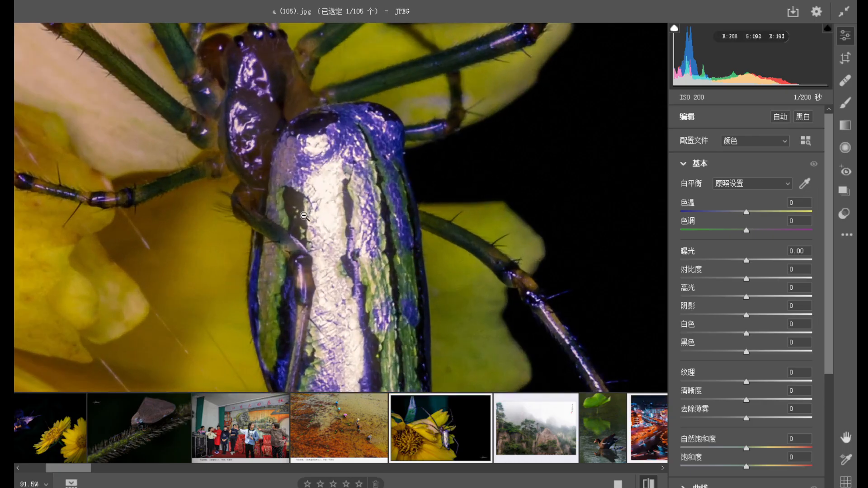
drag(325, 245, 223, 190)
drag(345, 262, 353, 277)
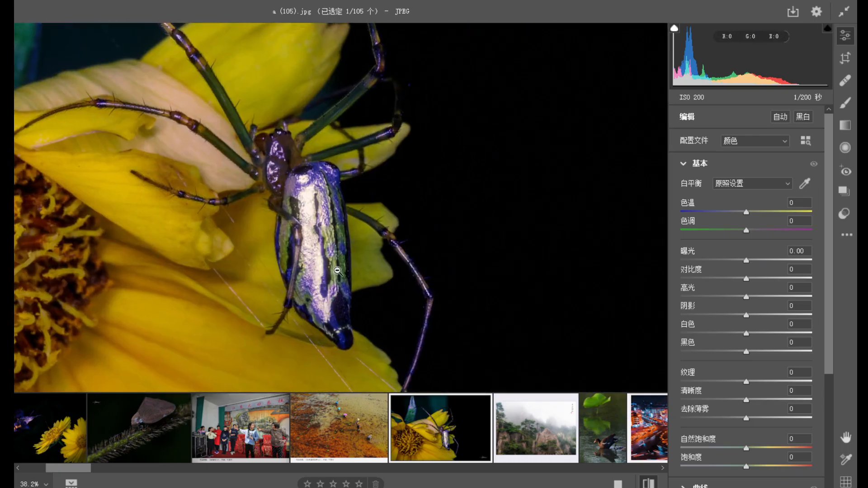
drag(309, 205, 273, 233)
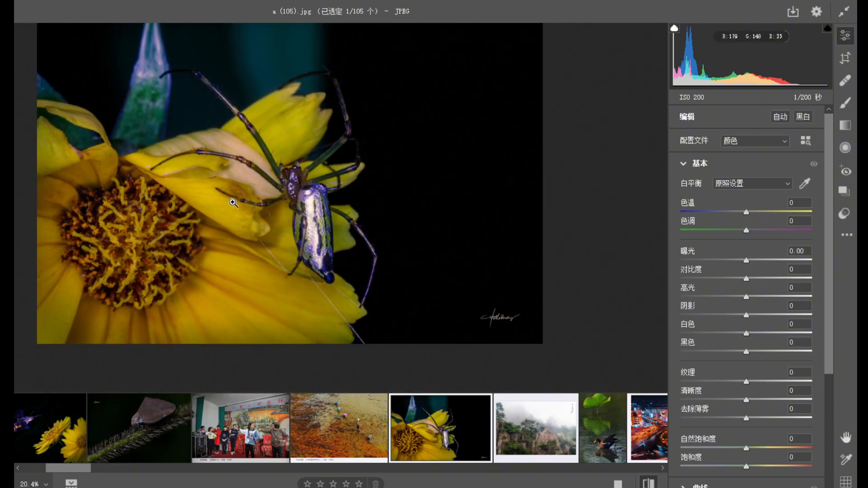
drag(202, 184, 181, 165)
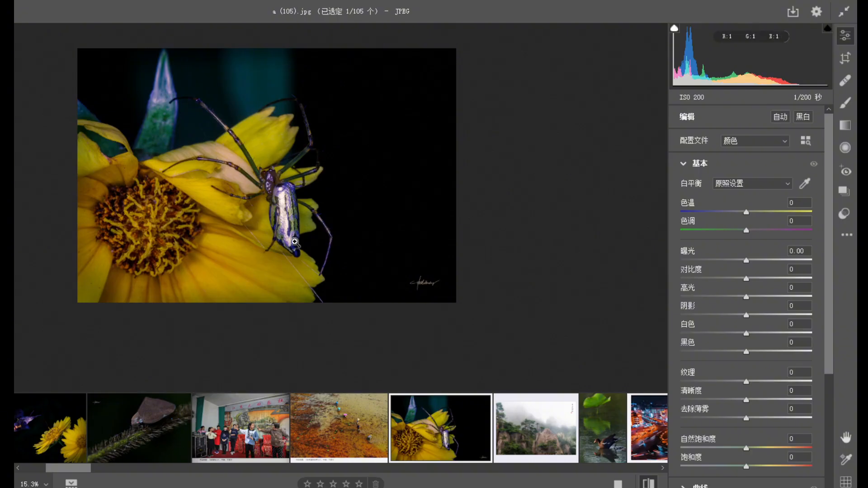
Open the photo a (11).jpg and examine the misty mountain, its pines and the calligraphy at several magnifications.
mouse_move(340, 443)
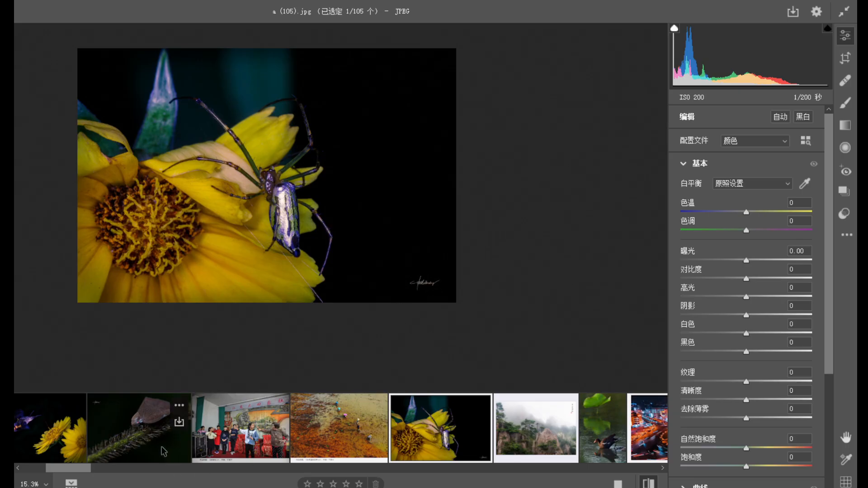
drag(82, 470, 101, 472)
click(289, 428)
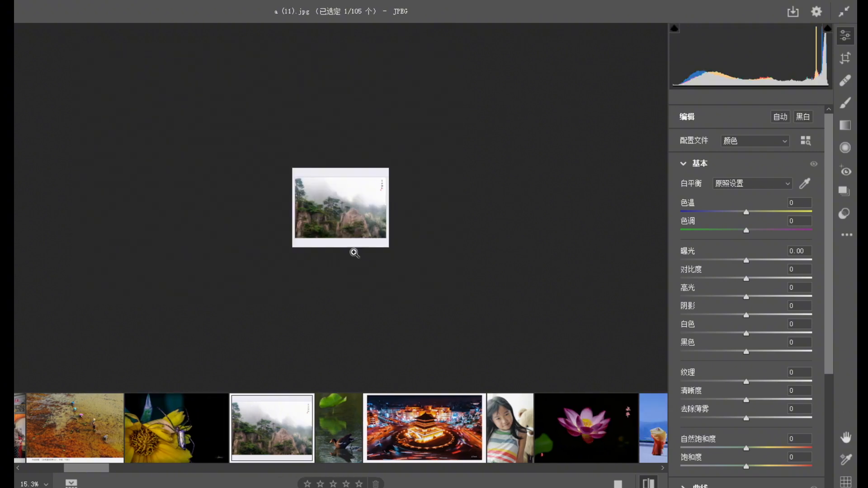
drag(371, 205, 460, 274)
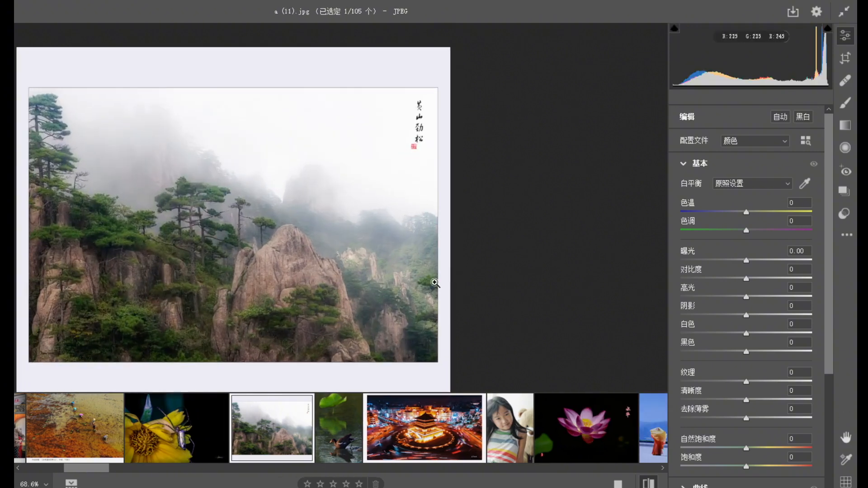
drag(414, 135, 399, 152)
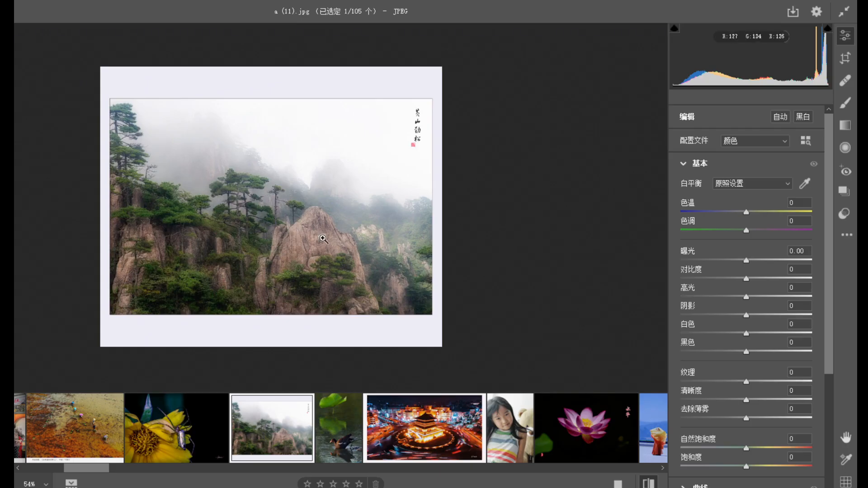
drag(332, 154, 387, 216)
drag(312, 242, 257, 214)
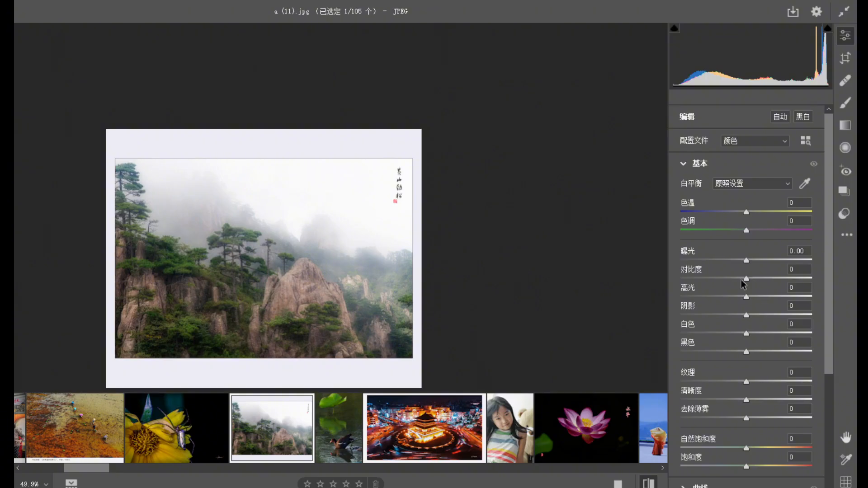
Lower the misty mountain photo's highlights to -100 and check the mist and the pale border.
drag(746, 296, 671, 302)
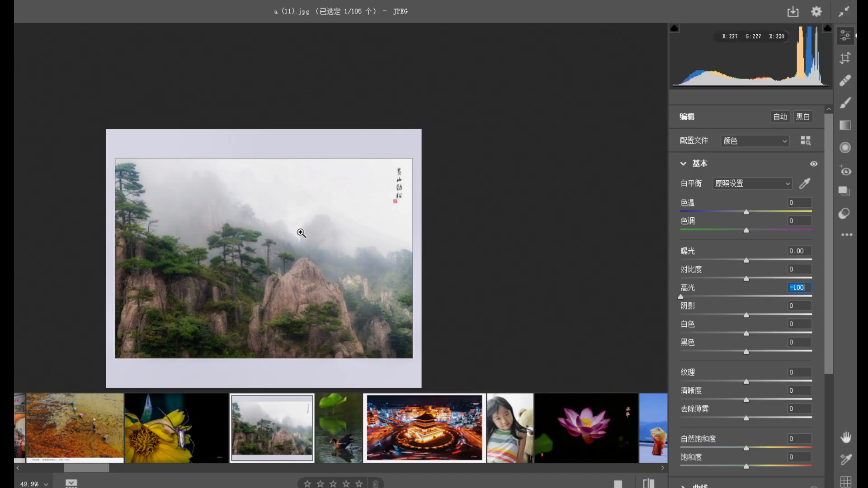
drag(351, 246, 369, 230)
key(space)
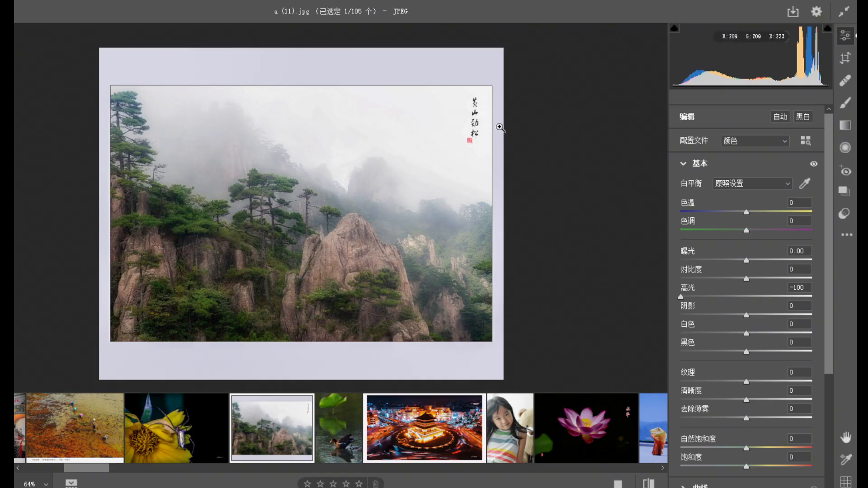
drag(483, 116, 468, 179)
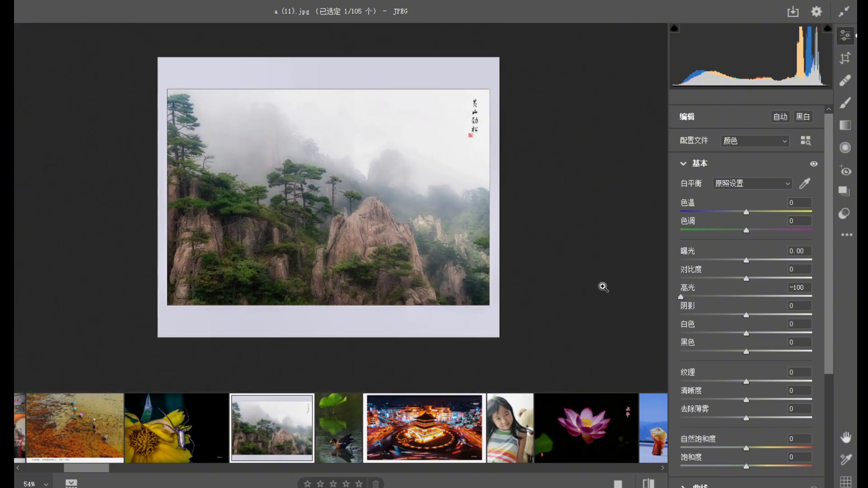
In the HSL color mixer, set the luminance of the mountain photo's reds and oranges to -100.
drag(831, 330, 801, 428)
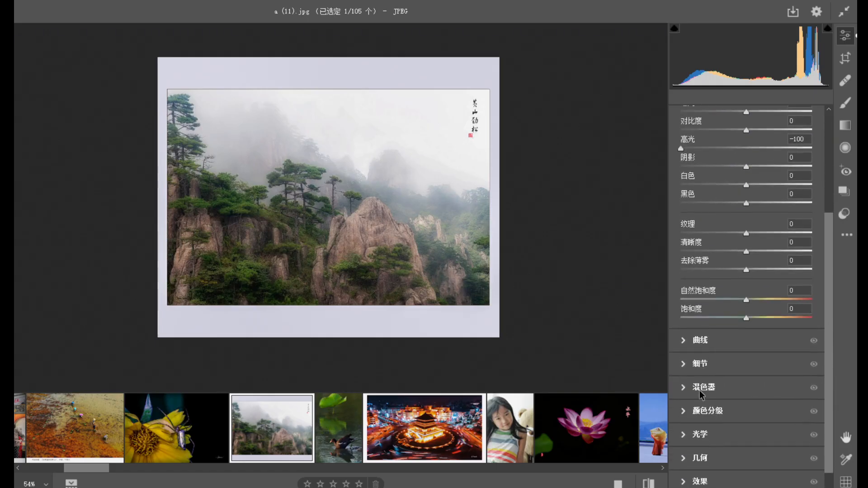
click(683, 387)
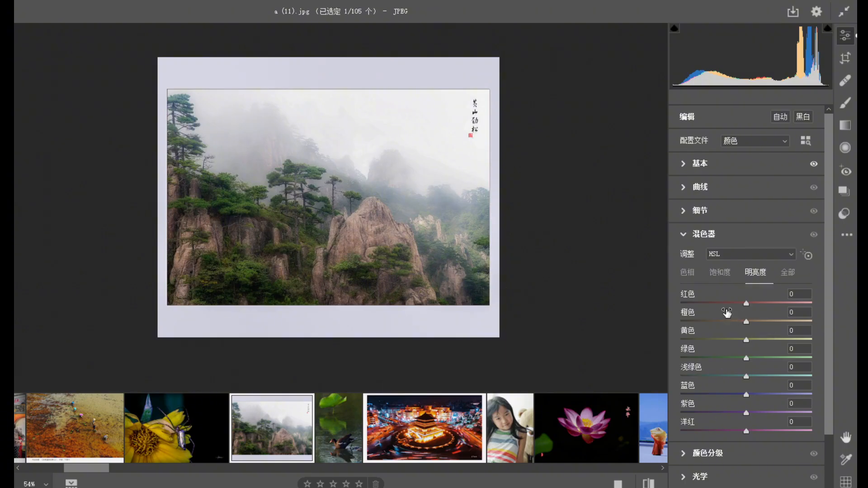
drag(746, 303, 678, 305)
drag(746, 322, 680, 322)
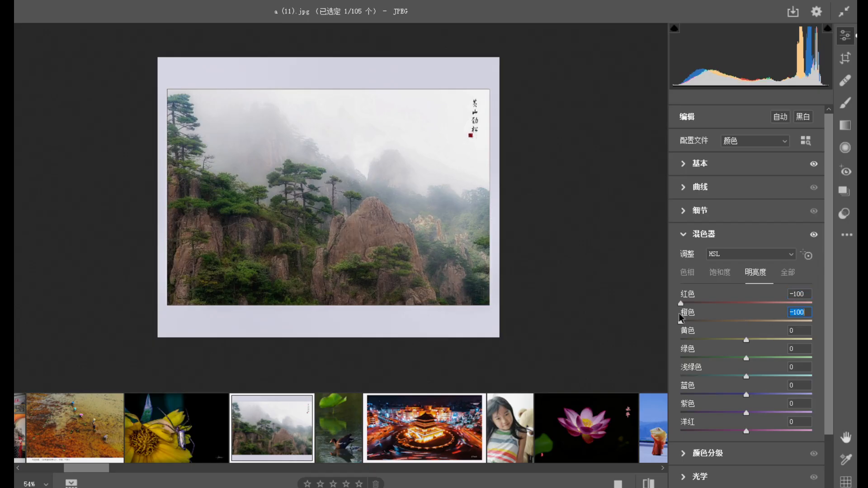
In the color mixer, set the saturation of red, orange, yellow, blue, purple and magenta to -100.
click(722, 275)
drag(746, 303, 680, 305)
drag(746, 324, 627, 329)
drag(747, 340, 647, 341)
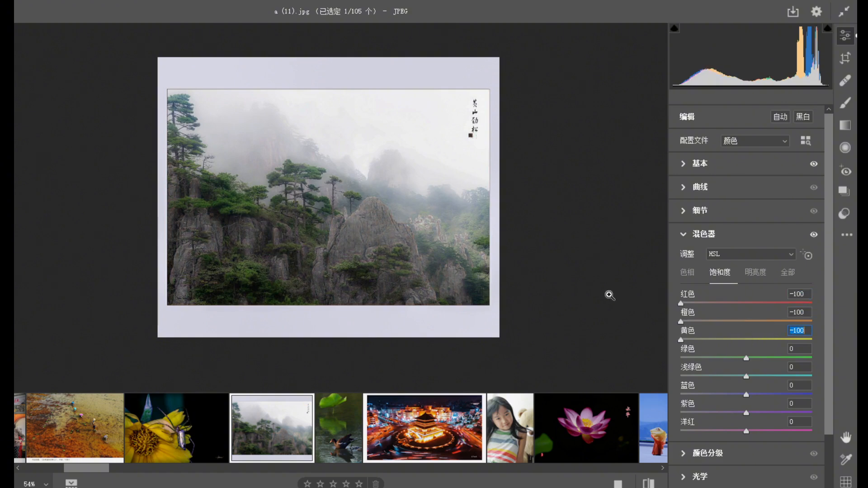
drag(746, 396, 646, 397)
drag(747, 414, 655, 414)
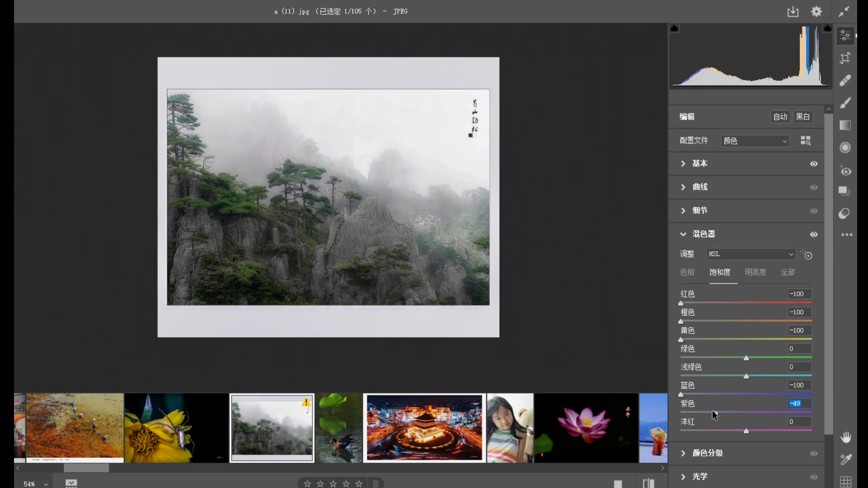
drag(746, 432, 677, 432)
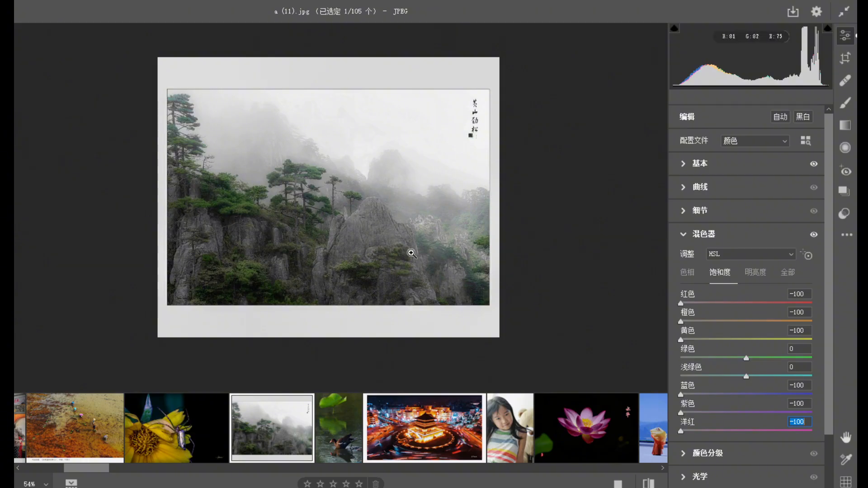
Set the yellow luminance to -92 in the color mixer and return to the basic adjustments.
click(747, 273)
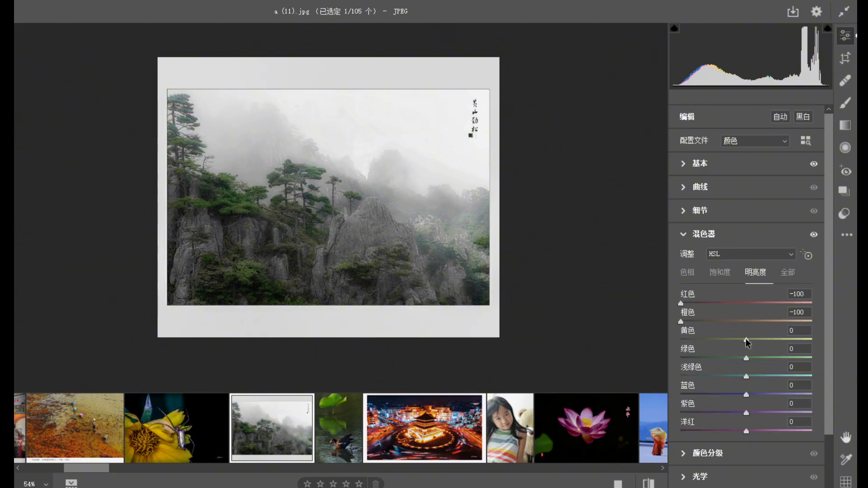
drag(738, 339, 694, 337)
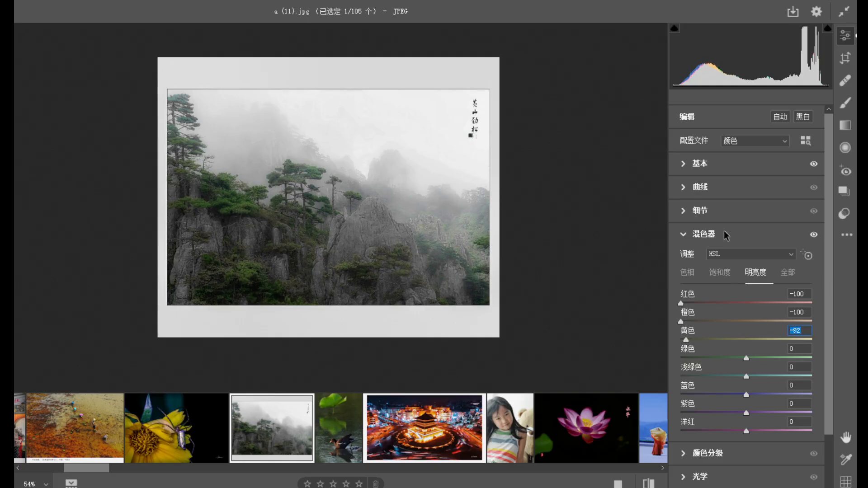
click(700, 165)
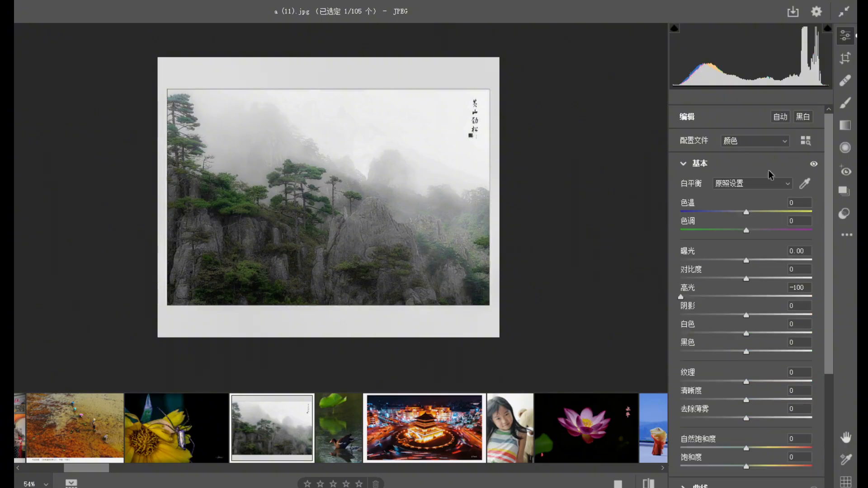
Raise the misty mountain photo's contrast to +34 and check the result across the rocks and trees.
click(763, 278)
drag(764, 281, 769, 280)
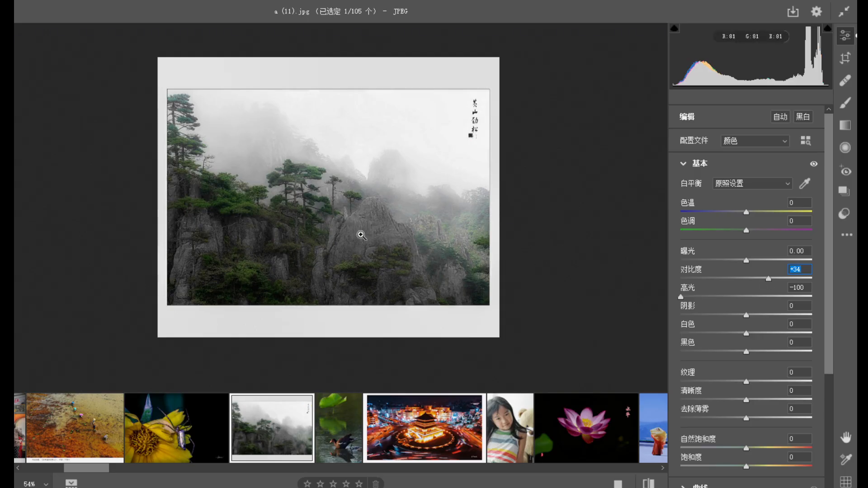
drag(394, 201, 403, 216)
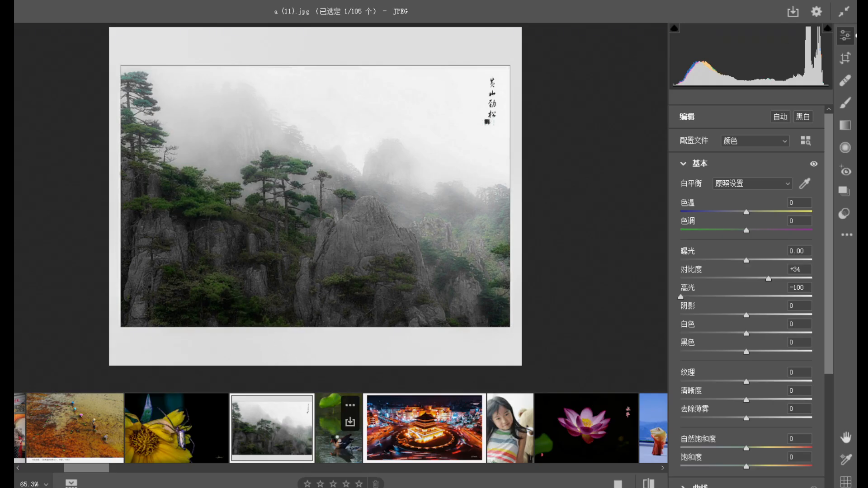
click(335, 444)
click(272, 435)
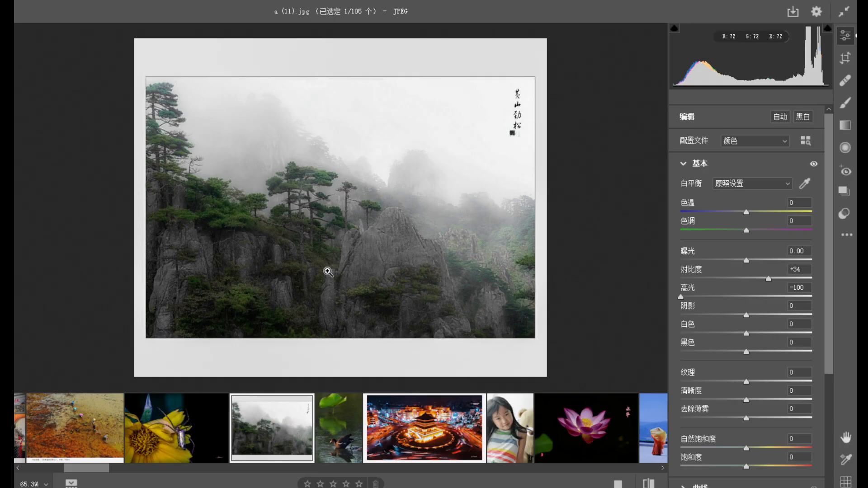
Open the water bird and lotus leaf photo and examine the bird's feathers, the ripples and the overall composition.
click(340, 434)
drag(335, 291, 263, 227)
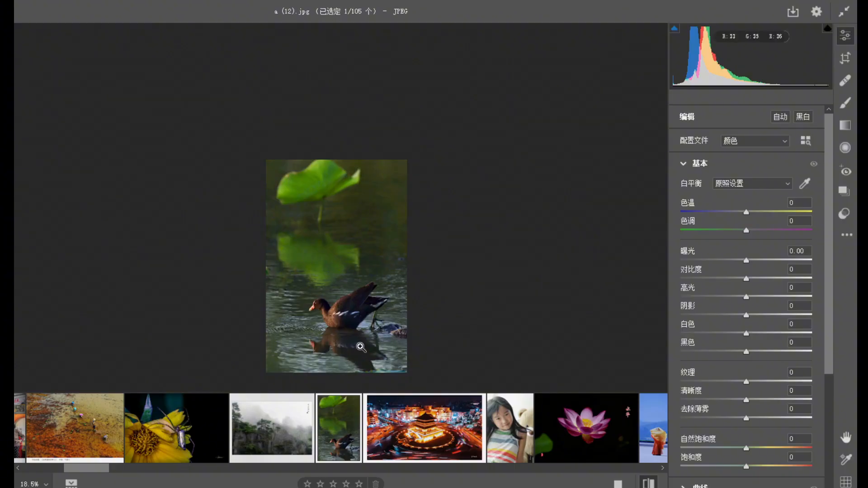
drag(360, 347, 411, 357)
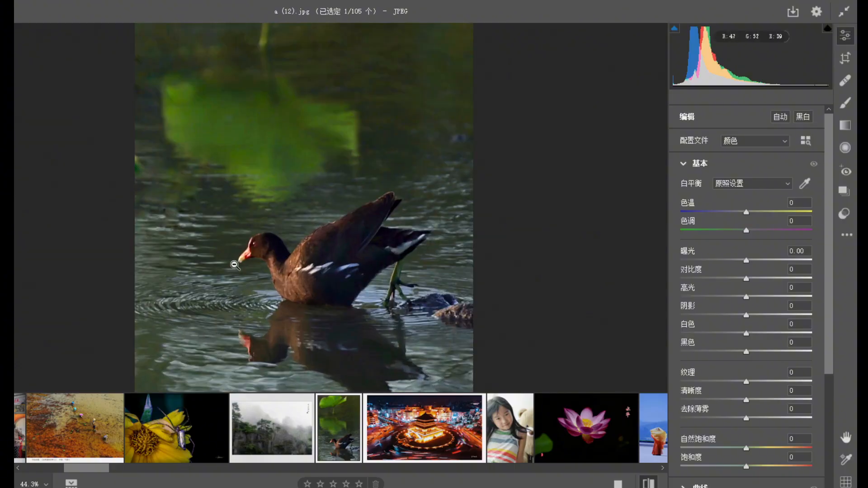
drag(256, 235, 217, 183)
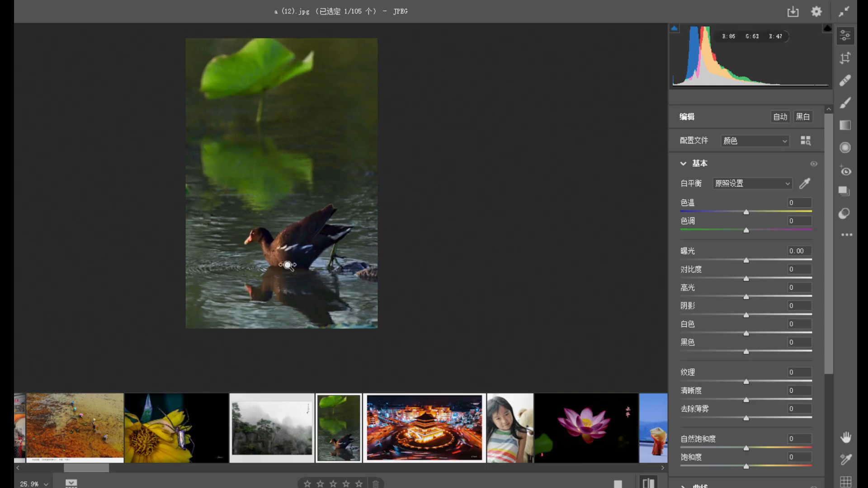
drag(284, 259, 369, 301)
drag(195, 175, 193, 202)
drag(203, 255, 176, 262)
drag(318, 284, 312, 308)
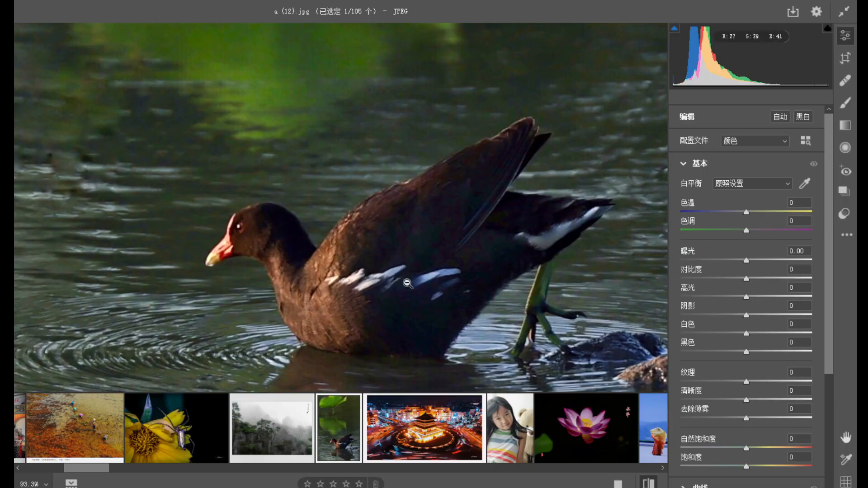
drag(462, 250, 510, 304)
drag(440, 243, 335, 214)
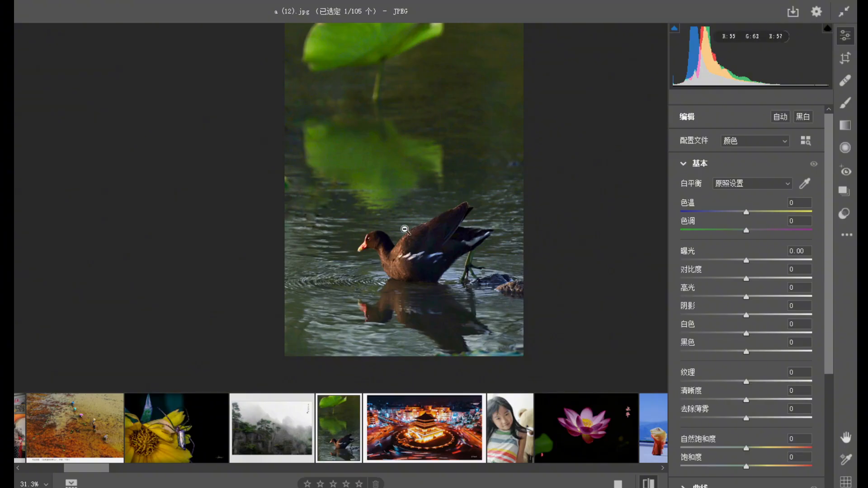
drag(405, 229, 412, 240)
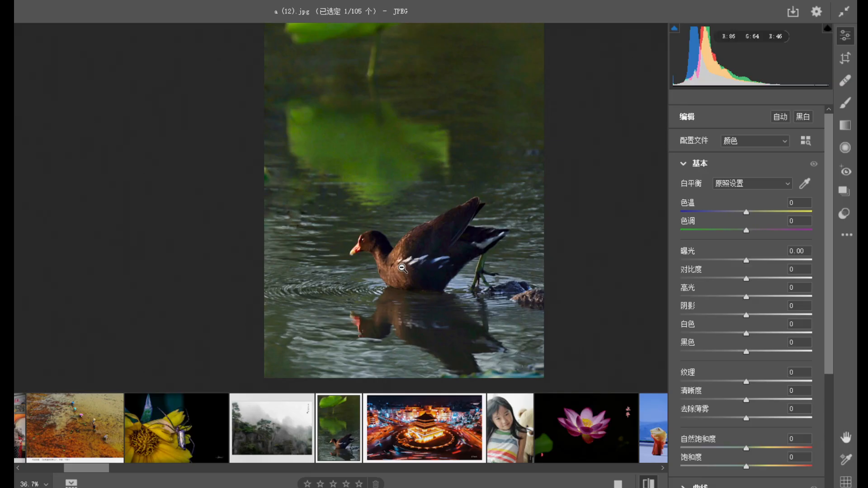
Open the night photo of the illuminated tower and inspect its bright walls, the light trails and the corner signature.
click(441, 436)
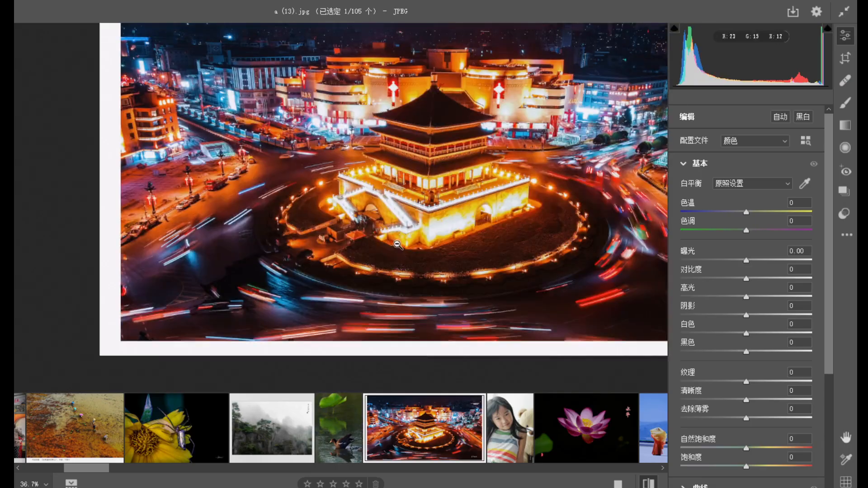
drag(392, 248, 352, 223)
drag(456, 207, 484, 242)
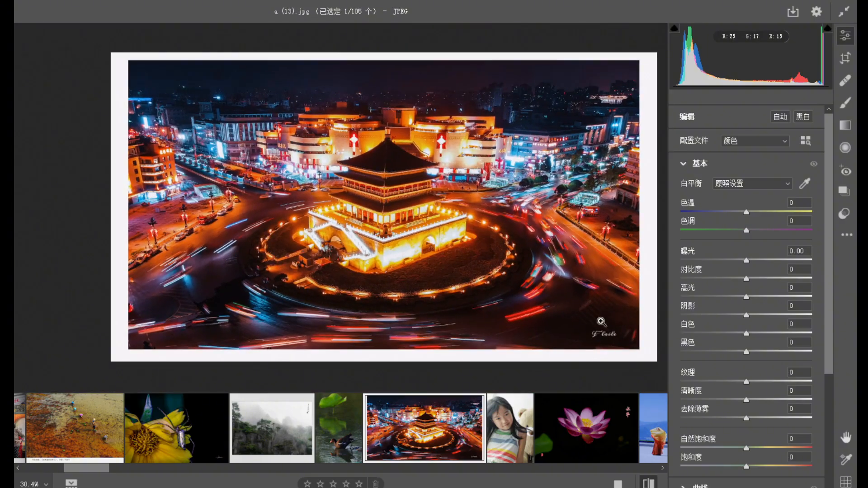
drag(609, 341, 639, 380)
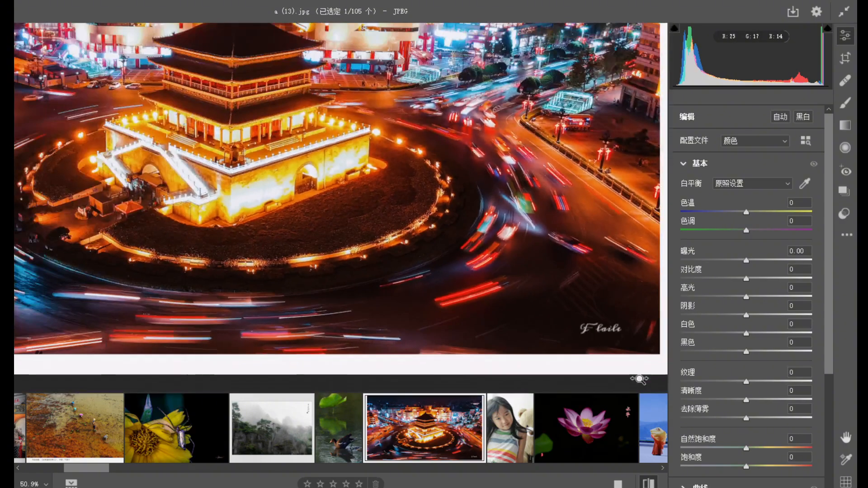
drag(618, 341, 565, 312)
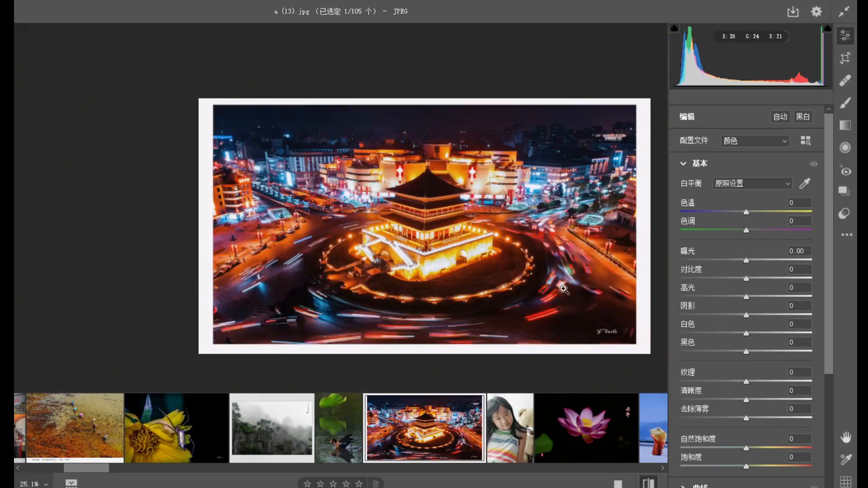
click(540, 264)
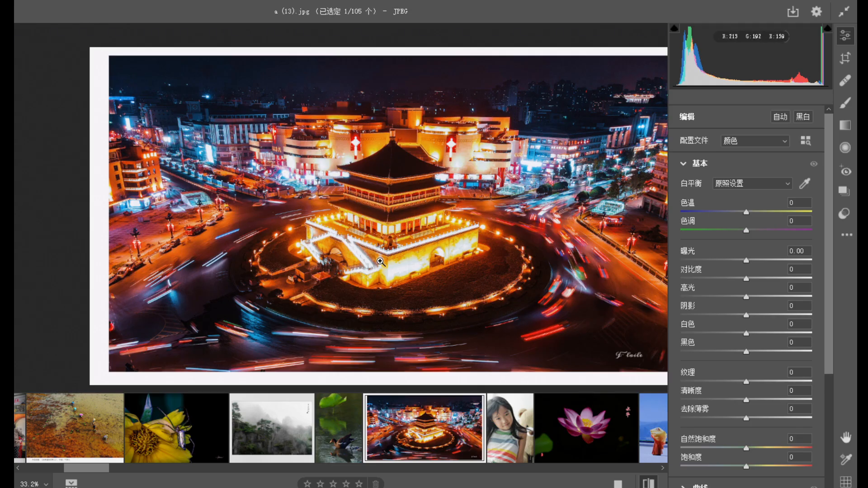
click(419, 256)
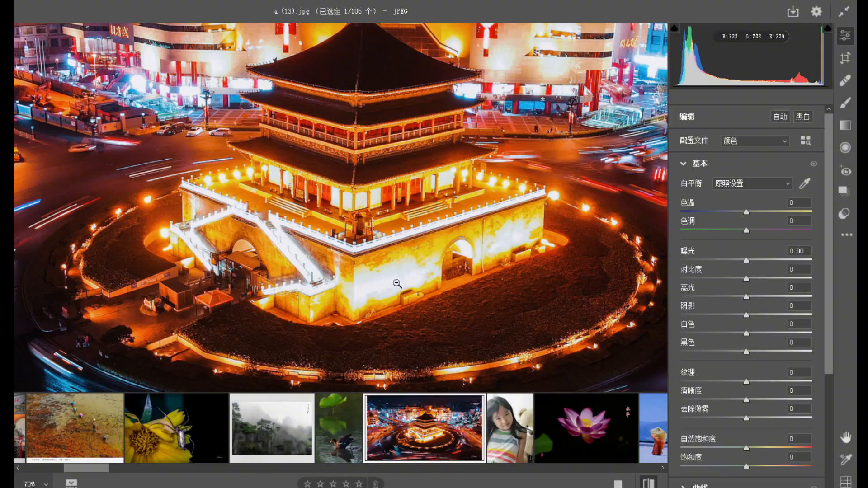
click(353, 237)
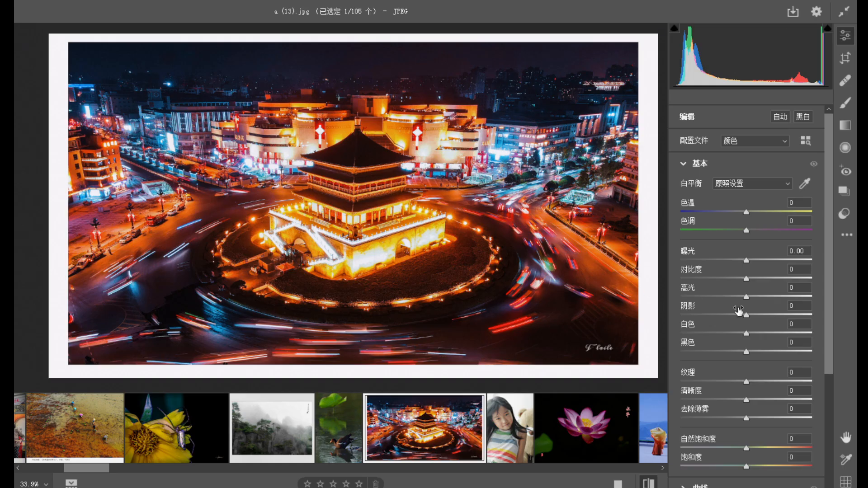
Set the night tower photo's highlights to -38 and its exposure to -0.30.
drag(739, 298, 721, 298)
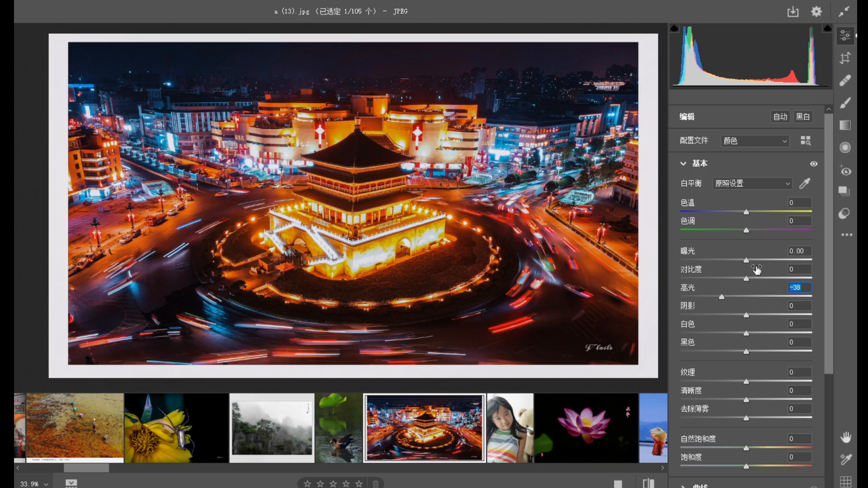
drag(746, 261, 738, 262)
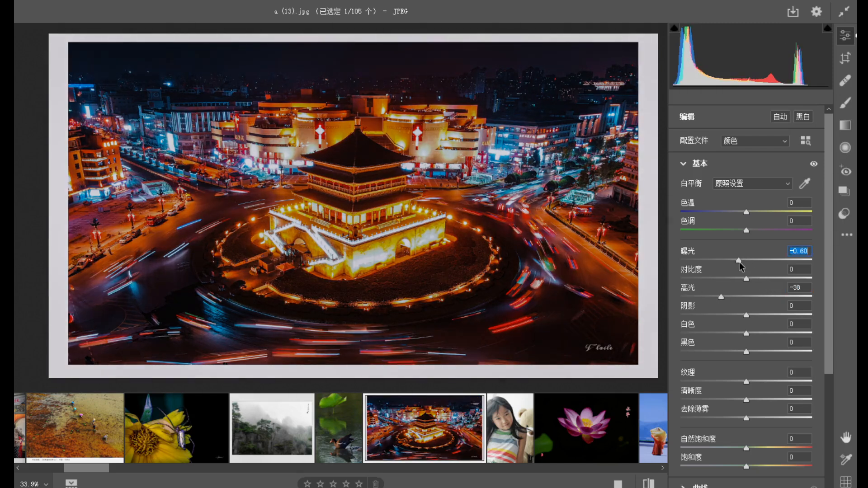
drag(740, 263, 743, 266)
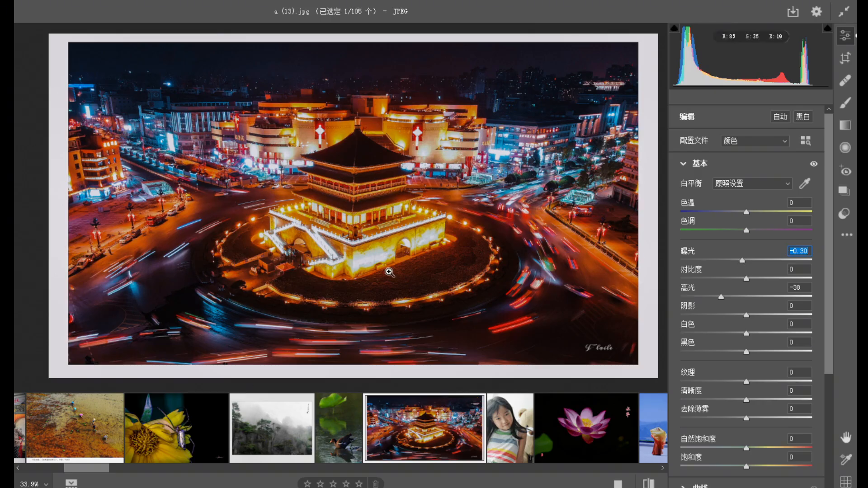
Examine the tower's brightly lit walls and surrounding traffic trails up close and in the full night view.
click(415, 246)
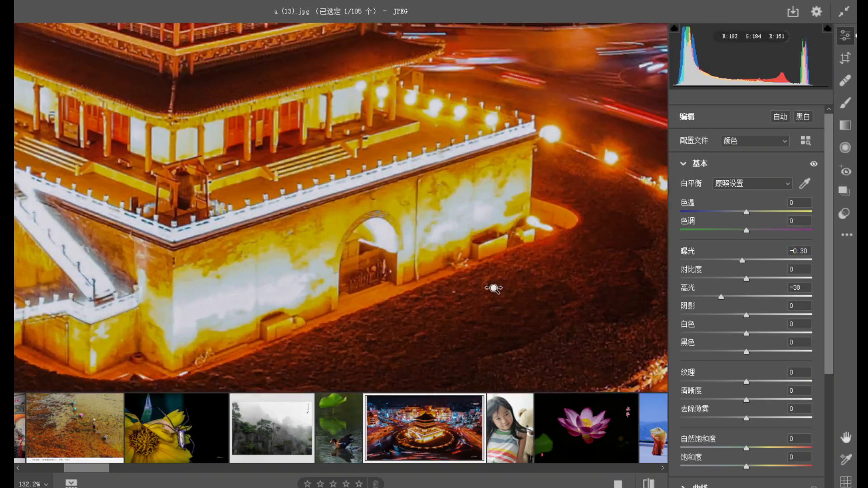
drag(494, 288, 474, 282)
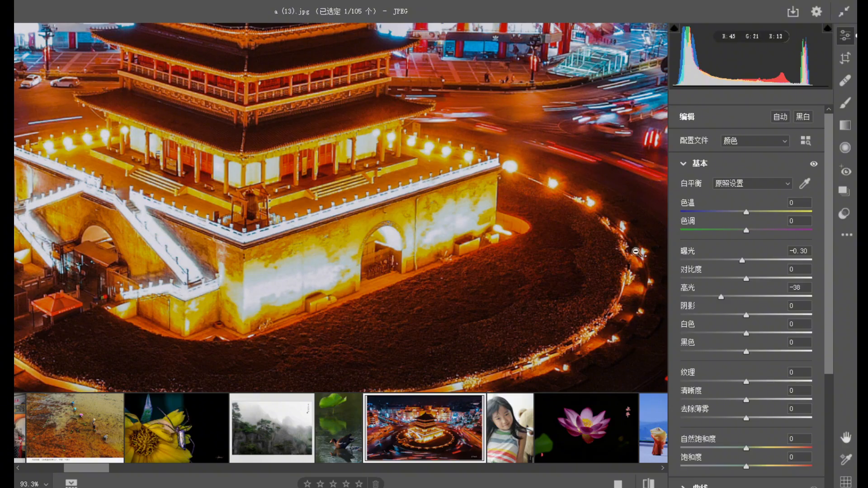
scroll(311, 275, down, 4)
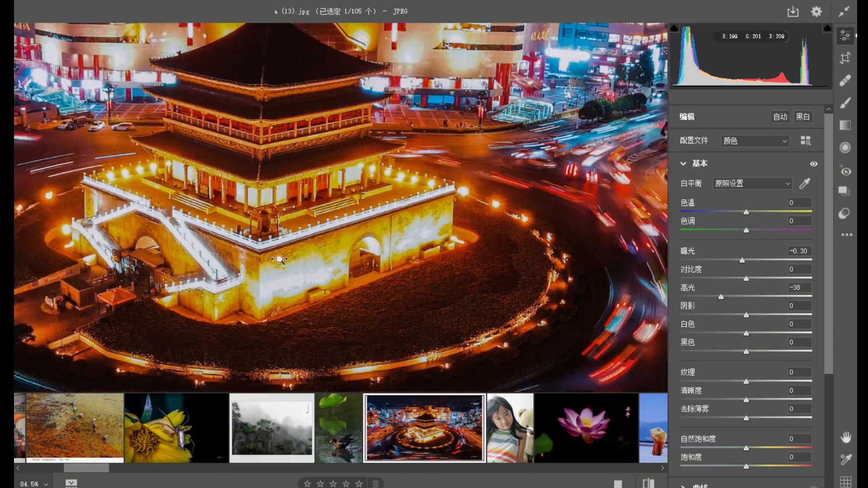
scroll(319, 276, down, 3)
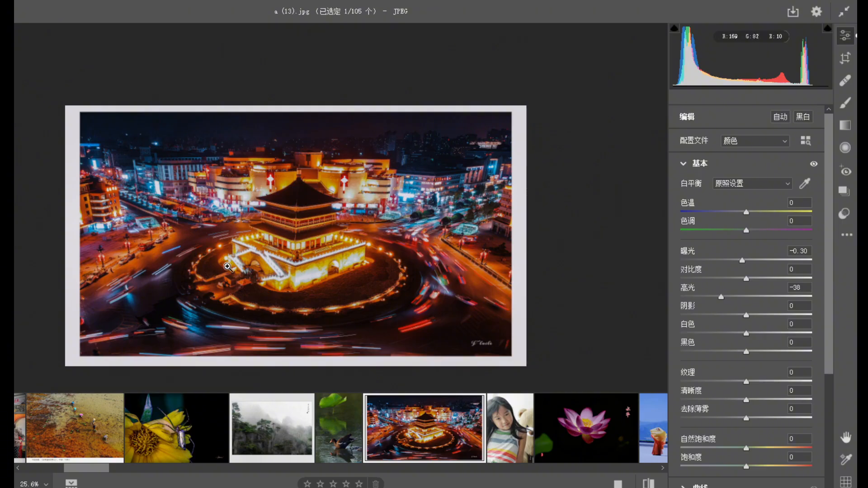
scroll(318, 284, up, 3)
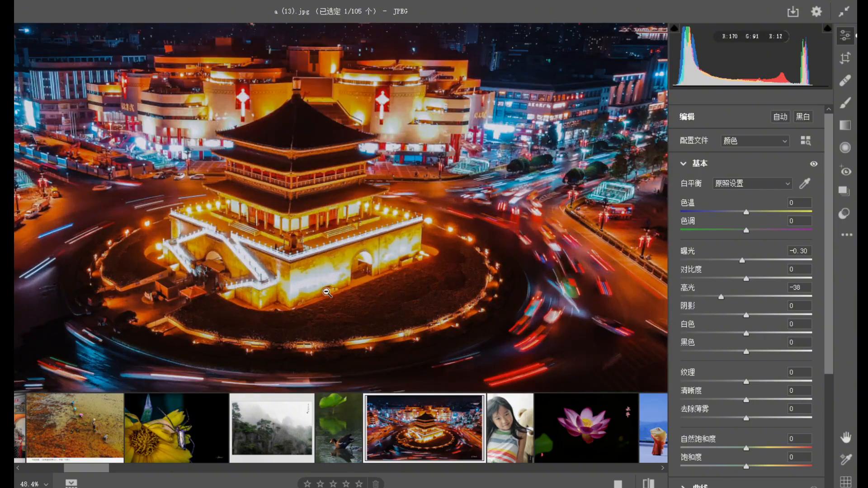
scroll(234, 216, down, 2)
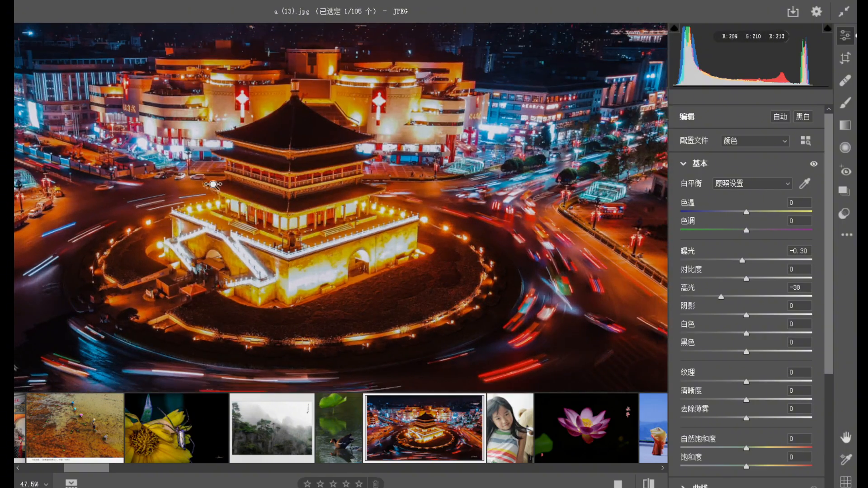
scroll(206, 153, down, 1)
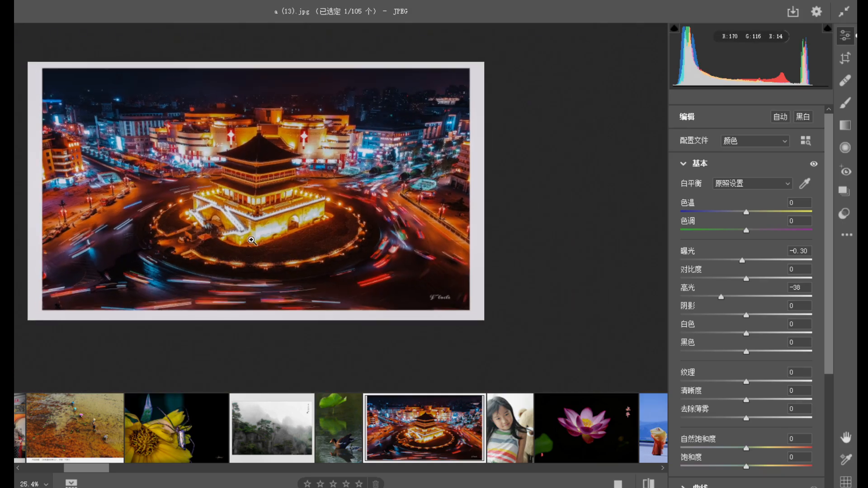
scroll(248, 235, down, 1)
scroll(253, 204, up, 2)
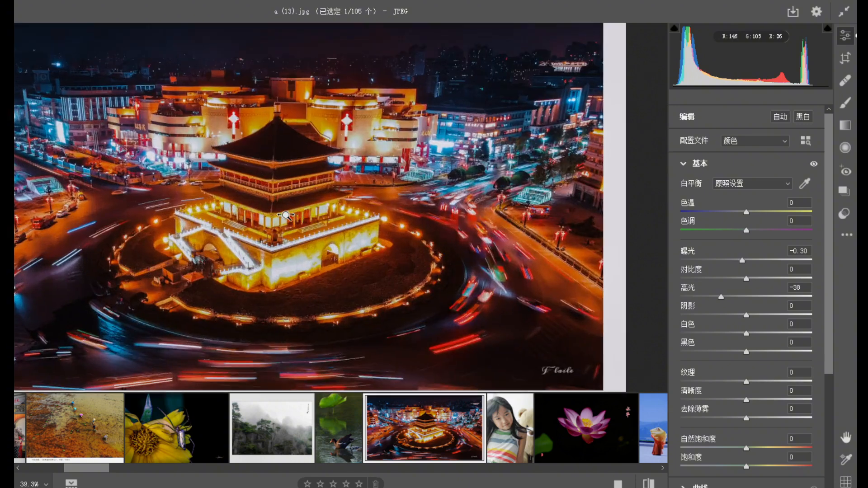
scroll(270, 204, down, 1)
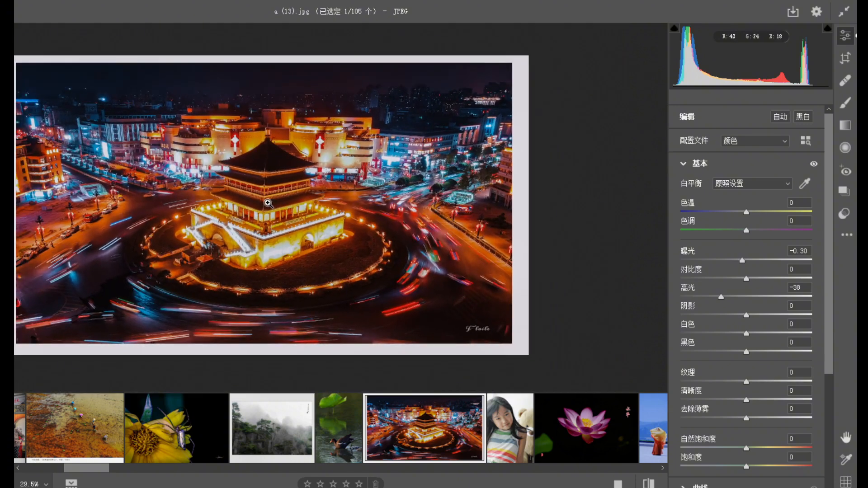
drag(238, 211, 296, 209)
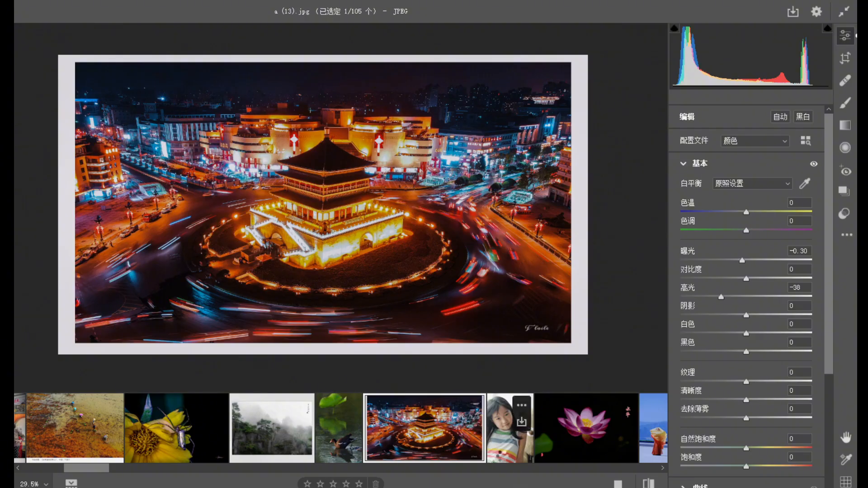
Open the portrait of the girl with the teddy bear and check its framing around the lower edge.
click(503, 457)
drag(347, 227, 312, 204)
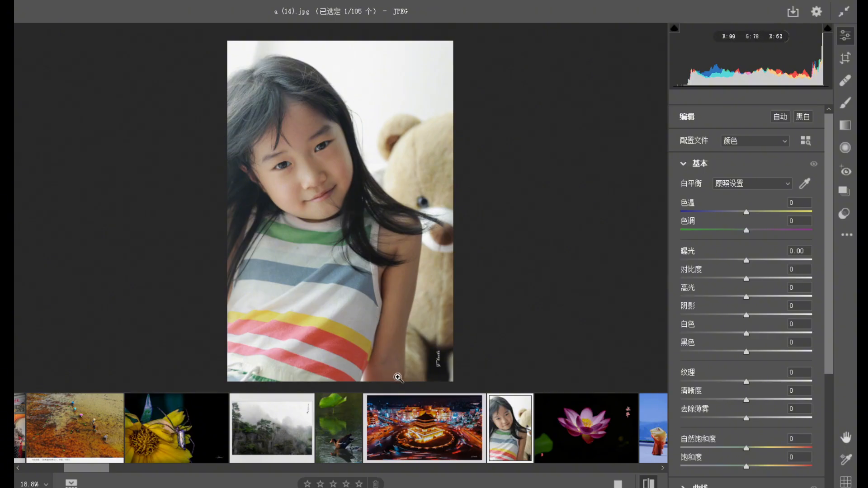
click(396, 375)
click(361, 363)
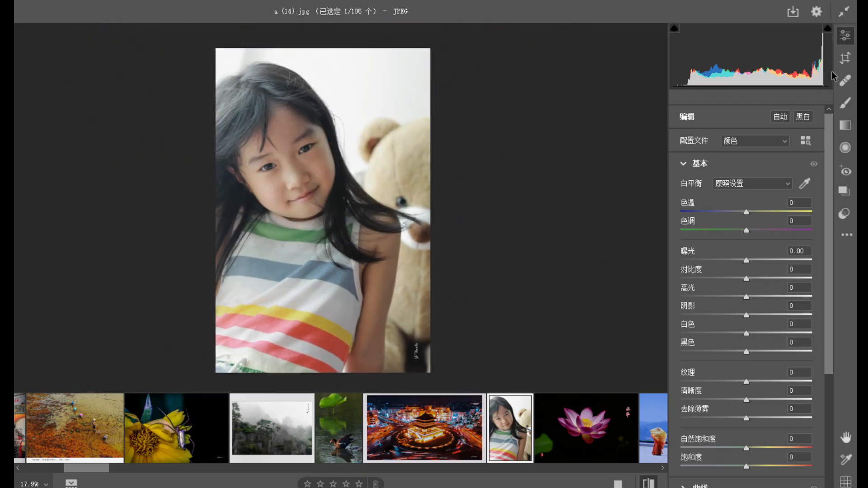
Crop the portrait to the girl's head and upper body, trimming the bear's side, the lower shirt and the space above her head.
click(845, 58)
drag(437, 356, 423, 334)
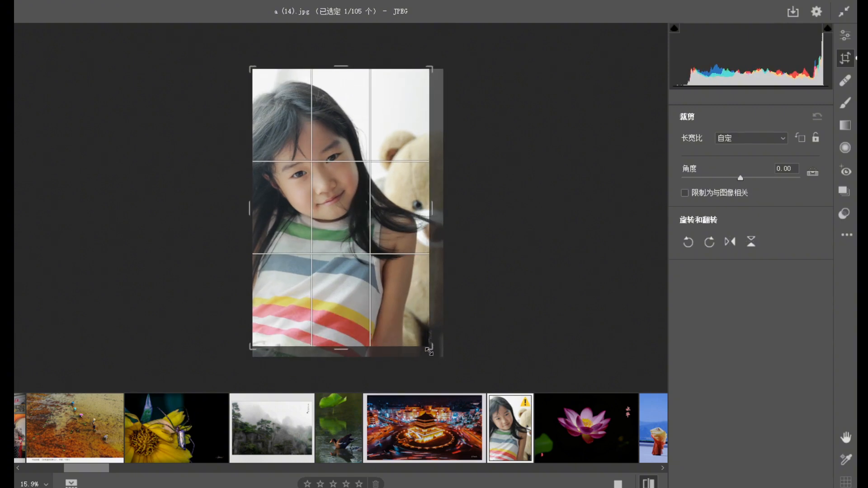
drag(429, 350, 420, 330)
drag(424, 329, 429, 332)
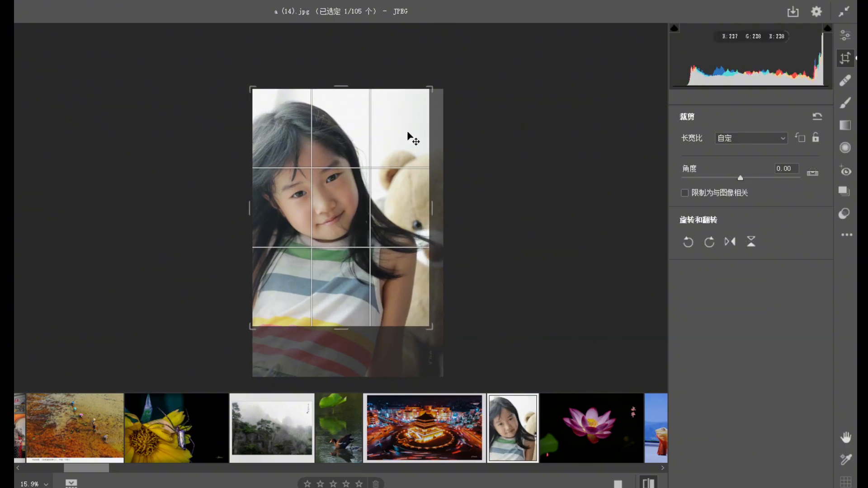
drag(428, 90, 425, 99)
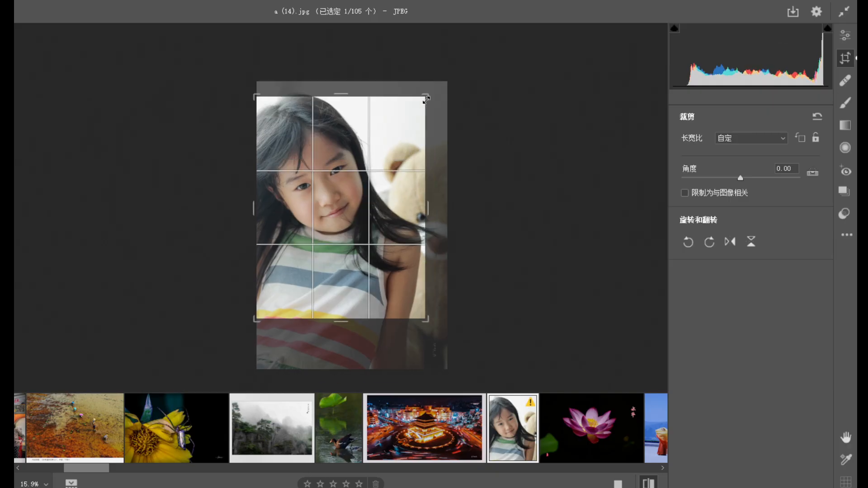
double_click(384, 180)
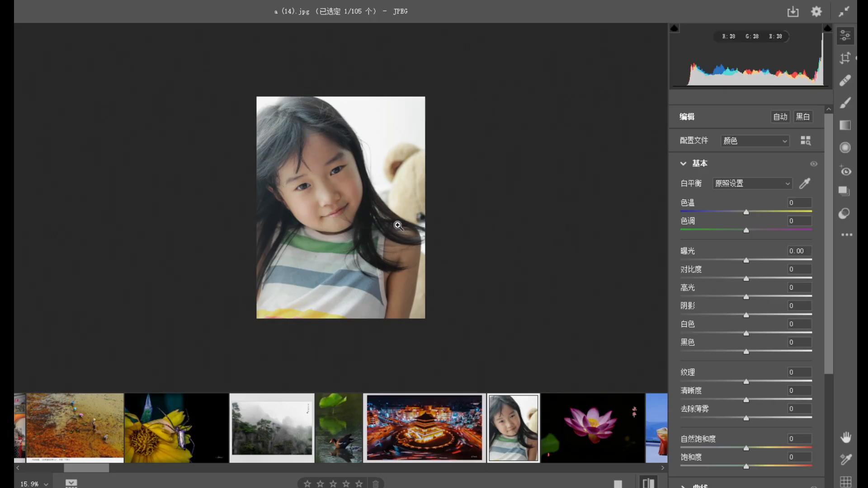
Tighten the portrait's crop slightly at the upper-right corner and check the girl's face up close and in the full frame.
click(845, 57)
drag(423, 99, 420, 99)
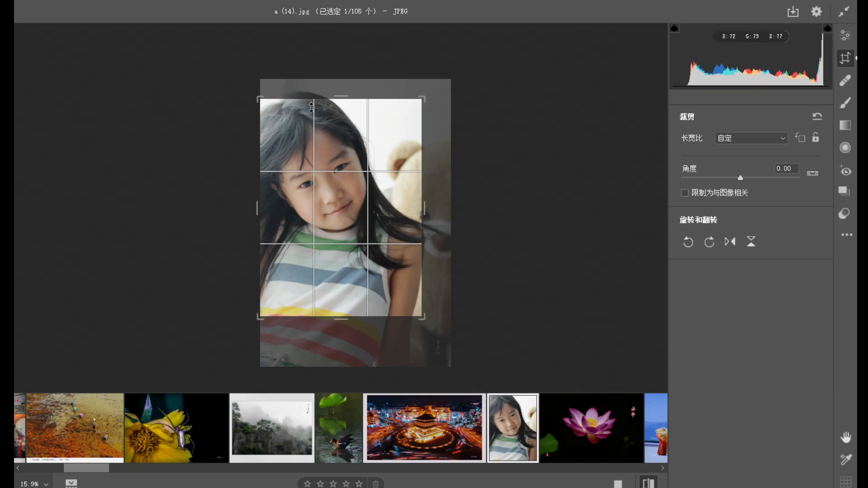
double_click(320, 119)
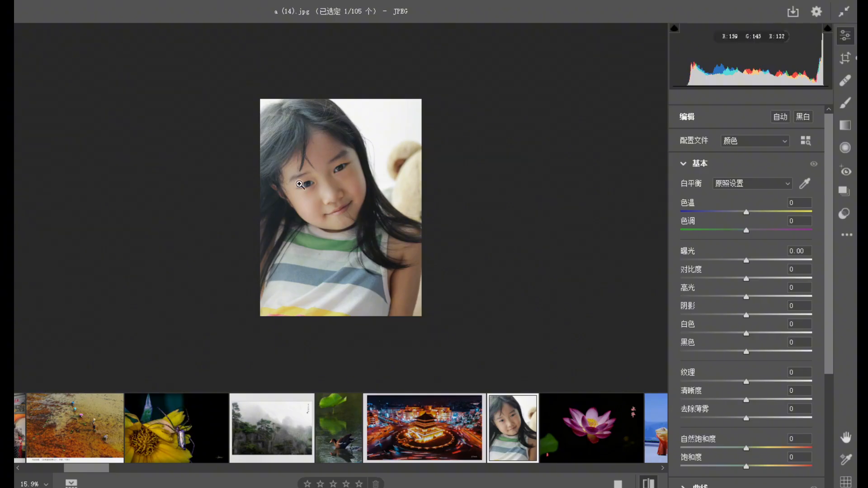
drag(342, 184, 399, 236)
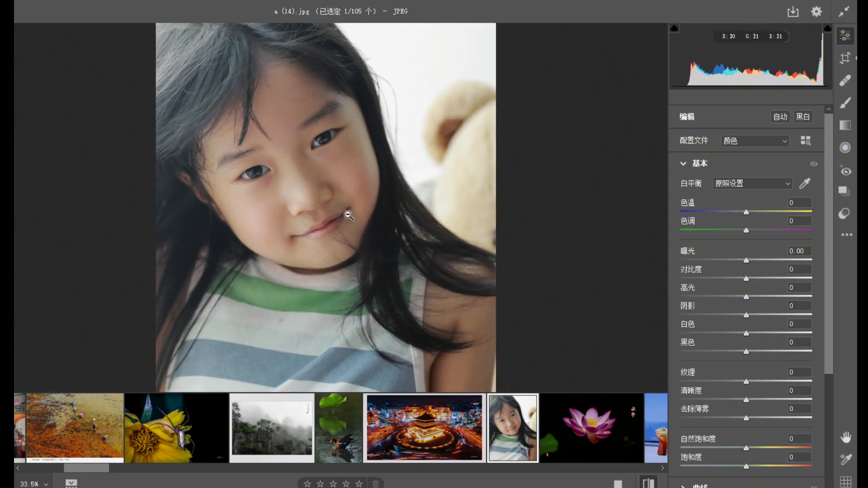
drag(298, 180, 303, 153)
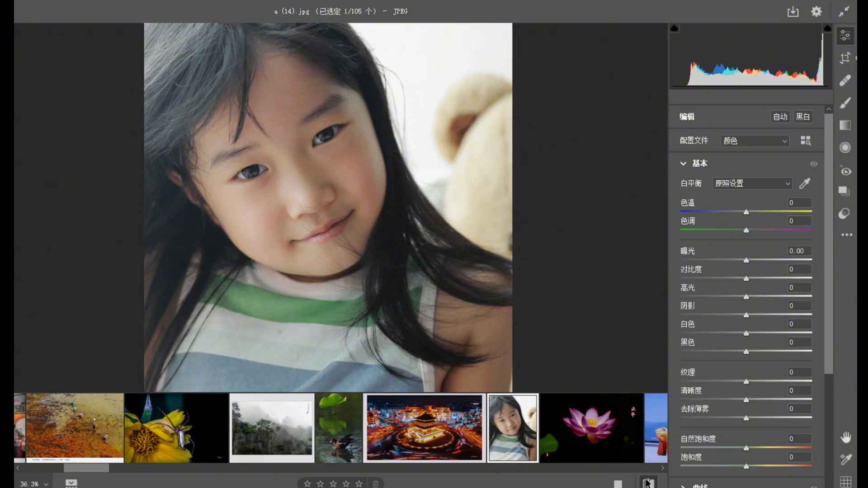
drag(423, 302, 318, 212)
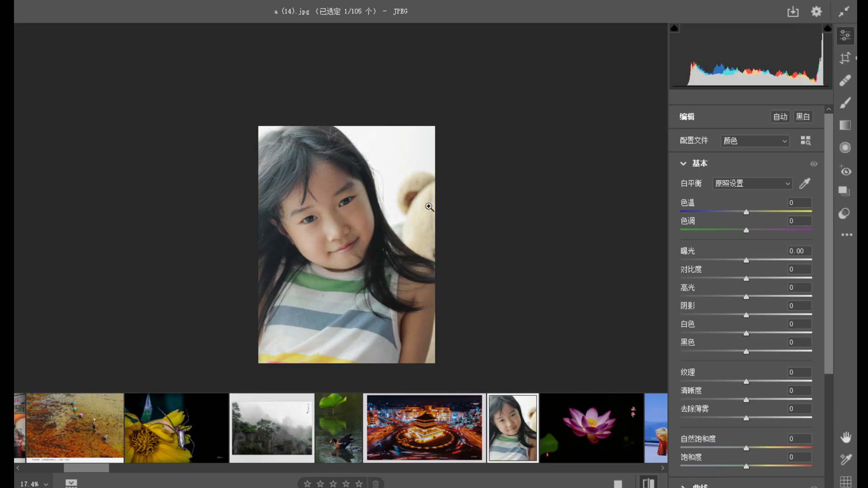
Open the photo of the woman wrapped in the yellow-red scarf and examine her face and scarf up close and in full view.
mouse_move(470, 400)
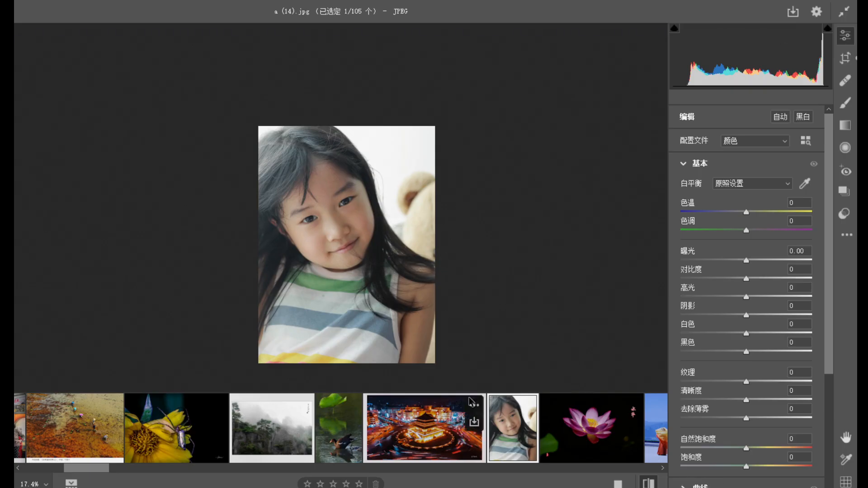
drag(103, 471, 126, 472)
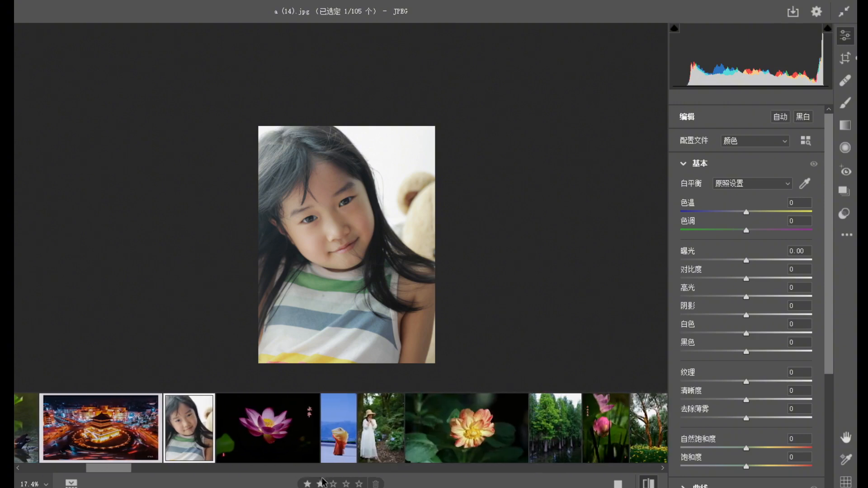
click(346, 452)
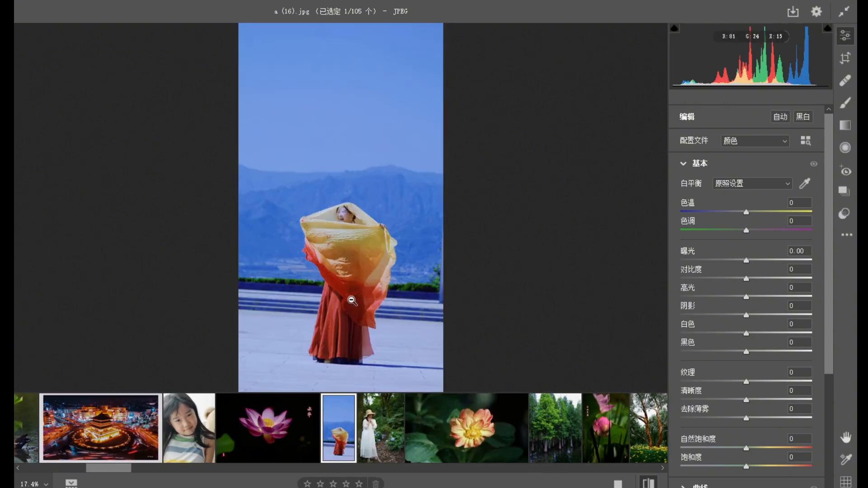
alt+click(353, 301)
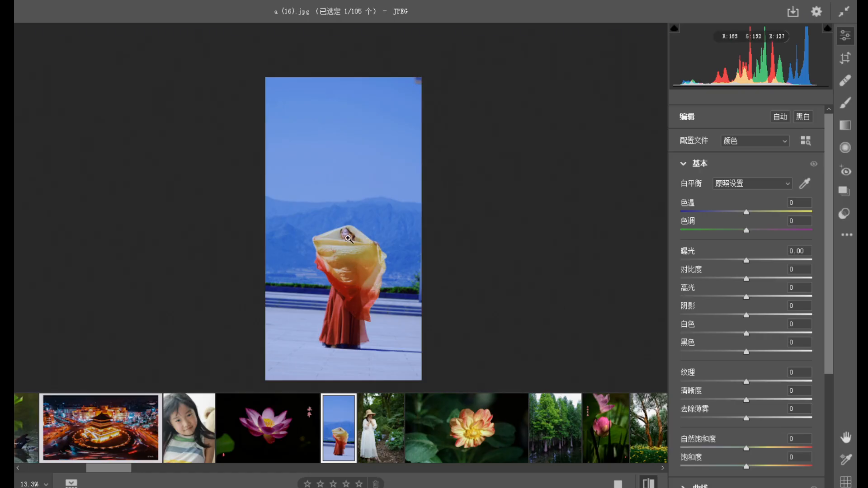
drag(347, 239, 432, 303)
drag(375, 280, 307, 248)
drag(359, 310, 411, 312)
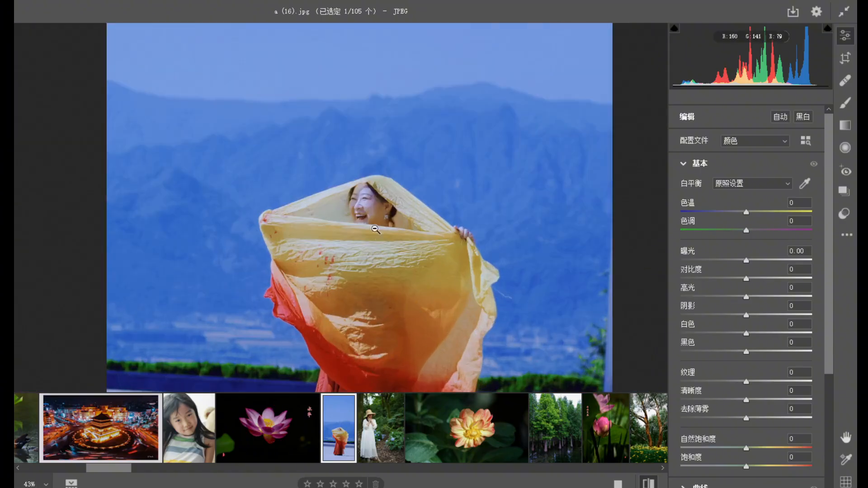
drag(349, 212, 325, 218)
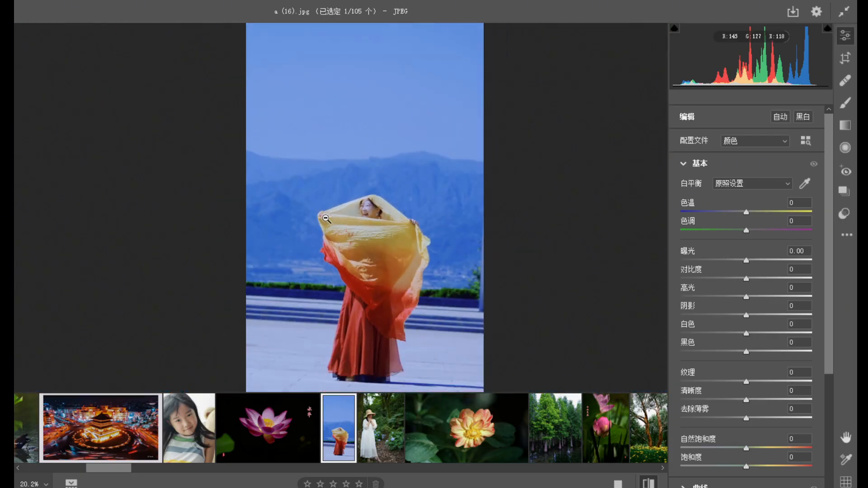
drag(397, 287, 386, 278)
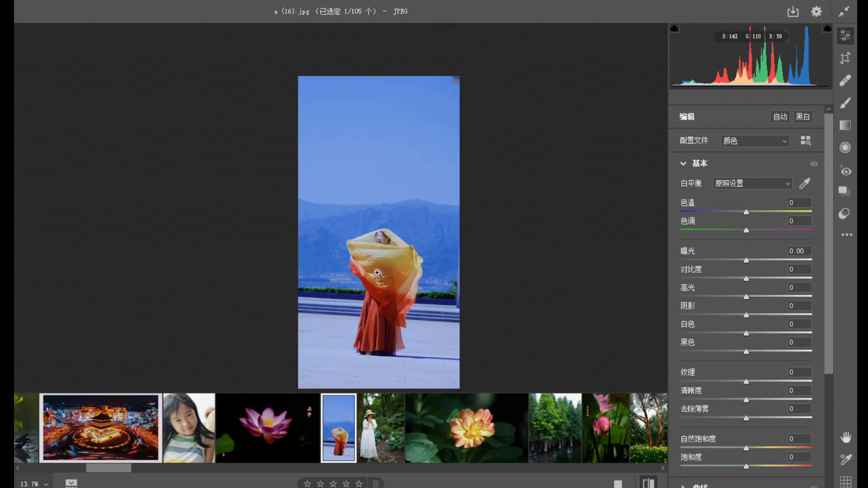
Open the forest photo of the woman in the white dress and examine her shaded face up close and in the whole scene.
click(364, 427)
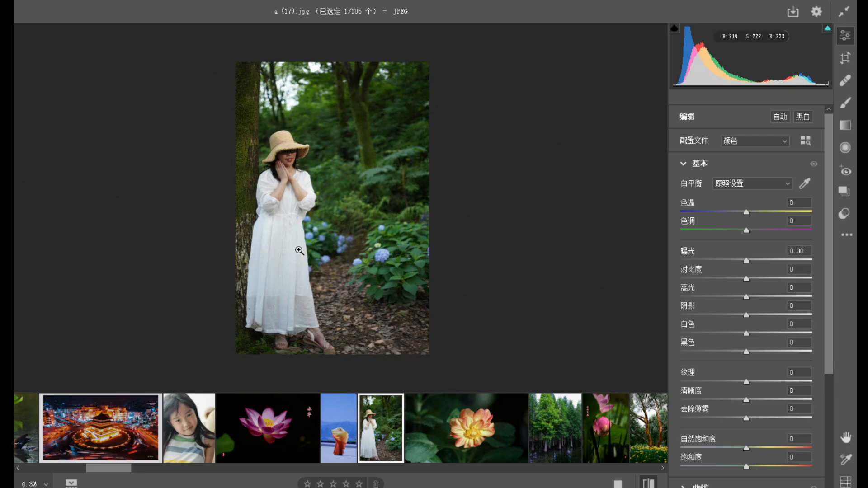
drag(303, 208, 400, 288)
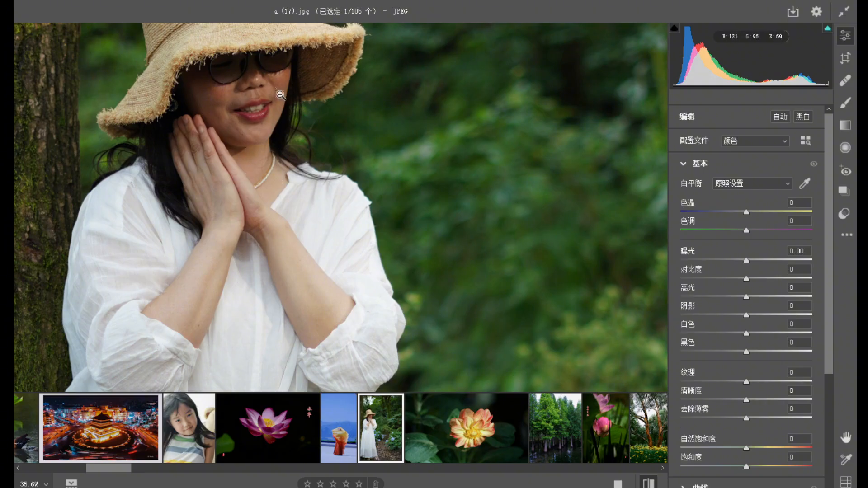
drag(231, 67, 356, 196)
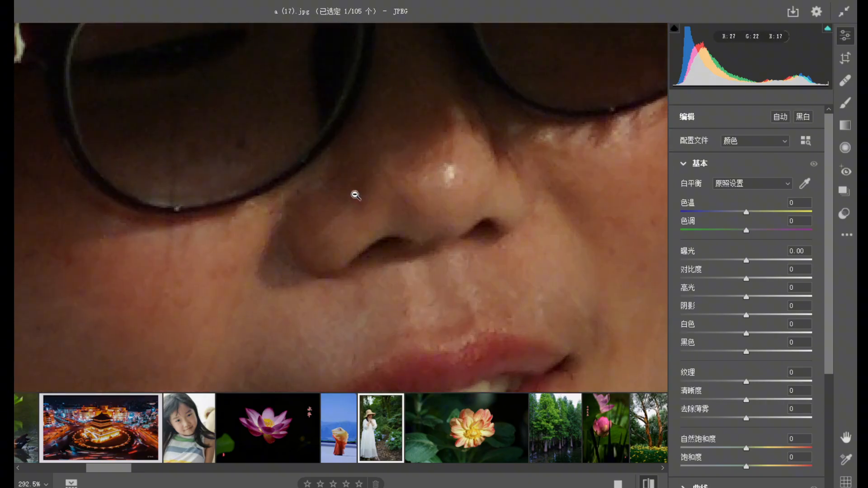
alt+click(339, 164)
drag(304, 173, 294, 165)
drag(371, 260, 291, 204)
drag(403, 322, 358, 277)
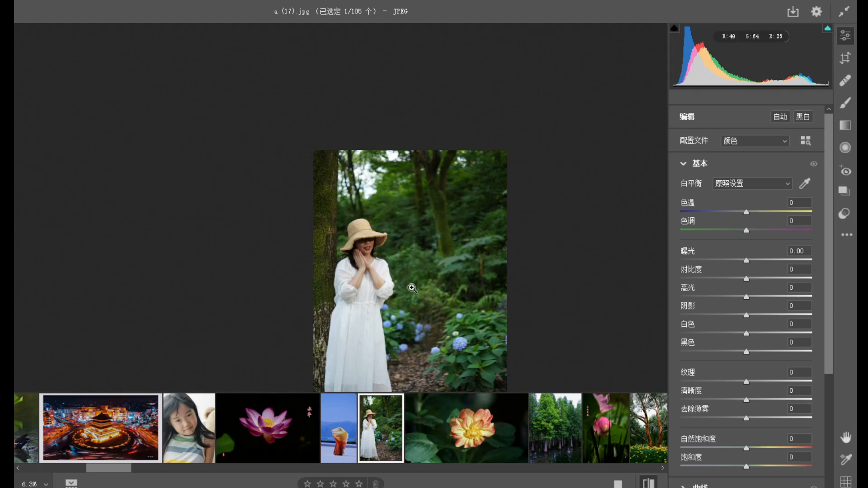
drag(425, 320, 357, 253)
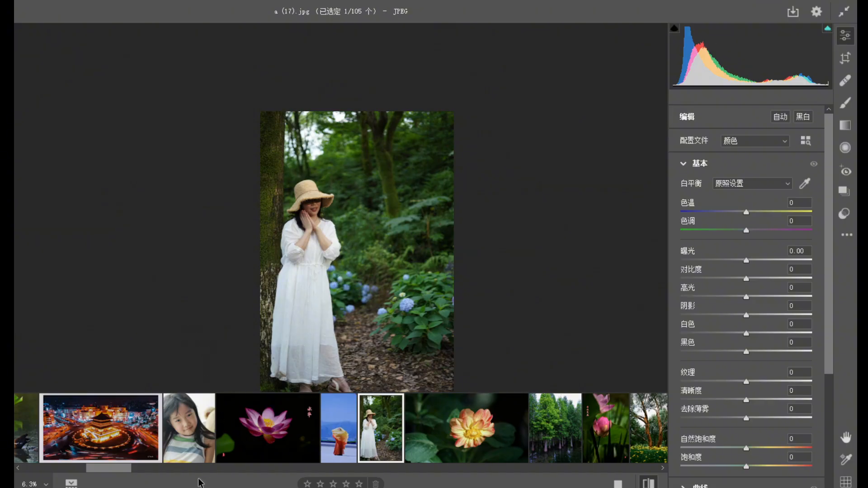
Return to the first photos of the batch and view the blue-purple lotus picture with the white border.
drag(130, 472, 36, 466)
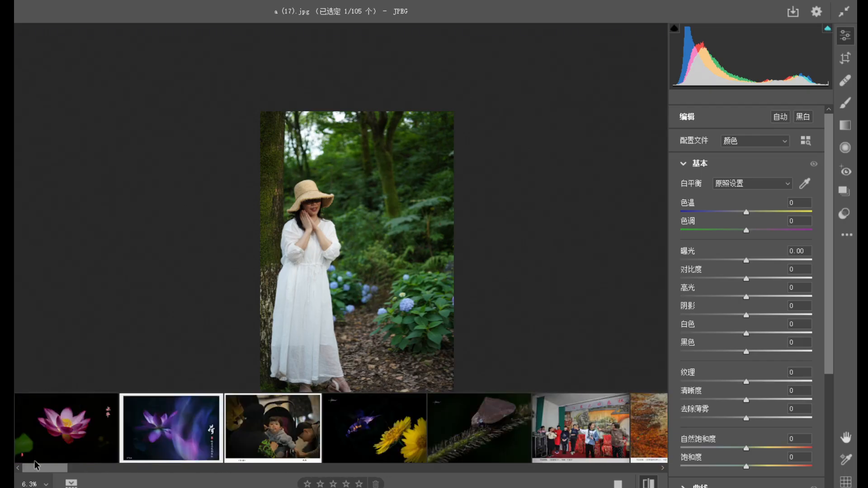
click(71, 436)
click(174, 436)
drag(347, 240, 409, 297)
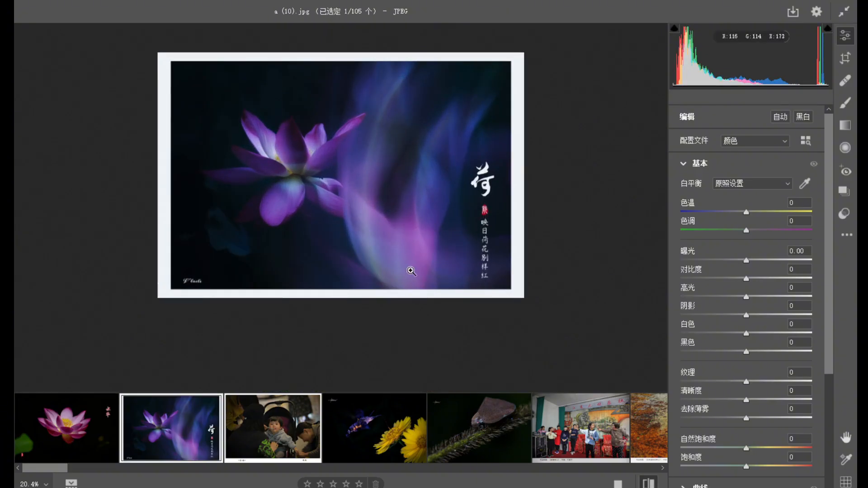
Open the pink lotus photo and examine the red calligraphy, the green leaf and the flower at different magnifications.
click(73, 431)
drag(354, 194, 426, 232)
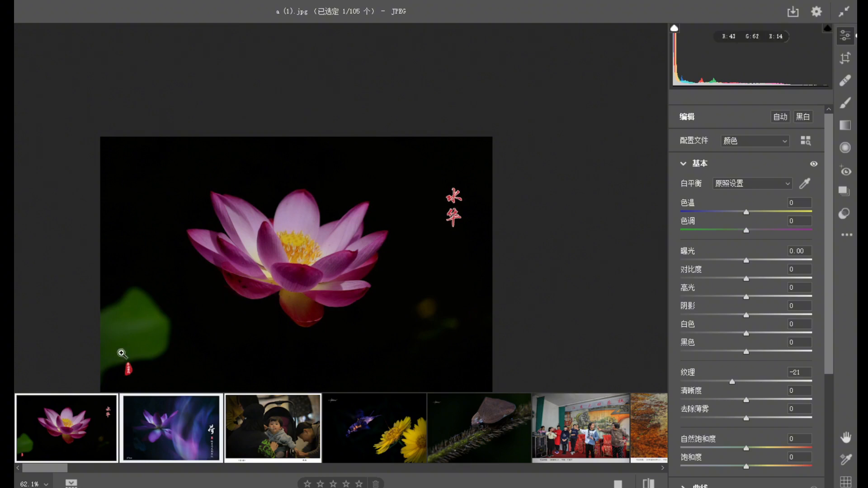
drag(449, 328, 183, 300)
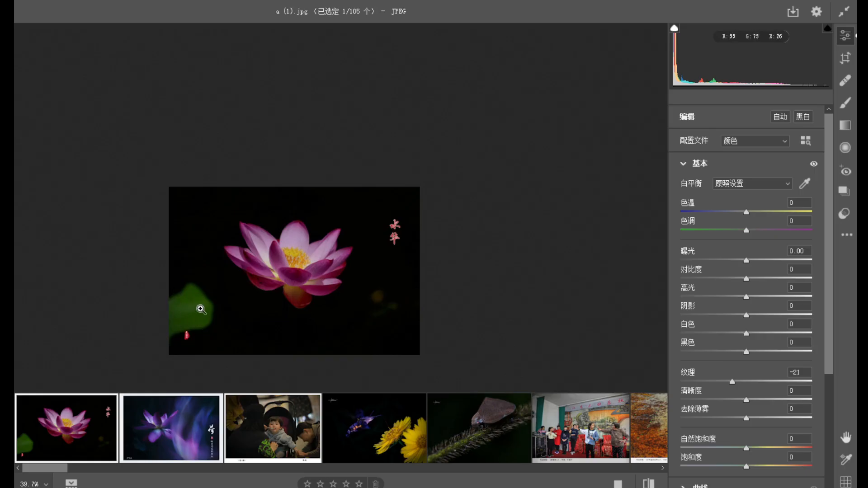
drag(285, 268, 310, 281)
drag(431, 216, 474, 276)
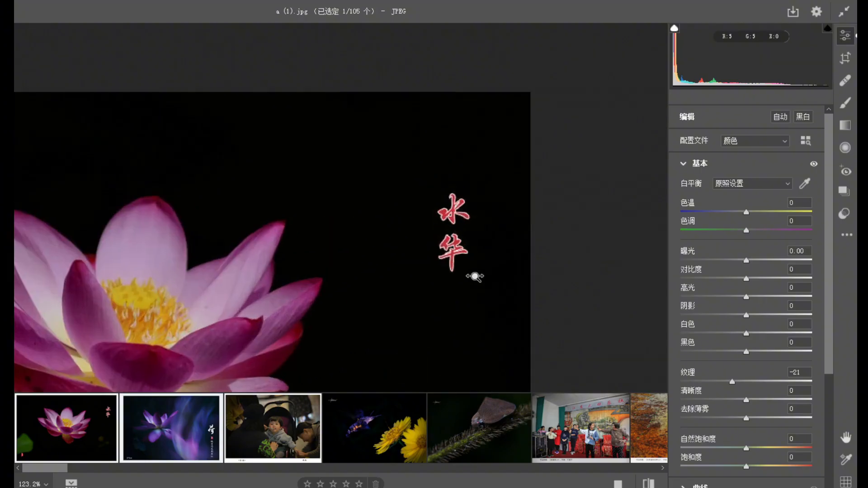
click(469, 209)
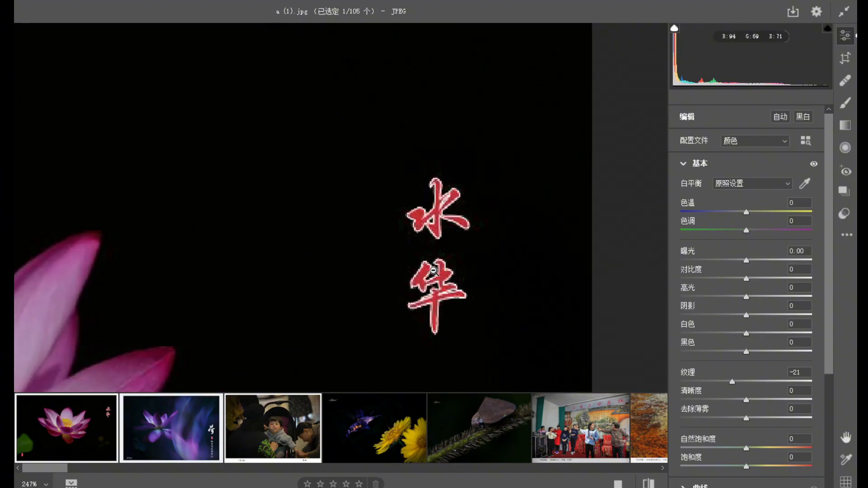
drag(436, 260, 350, 216)
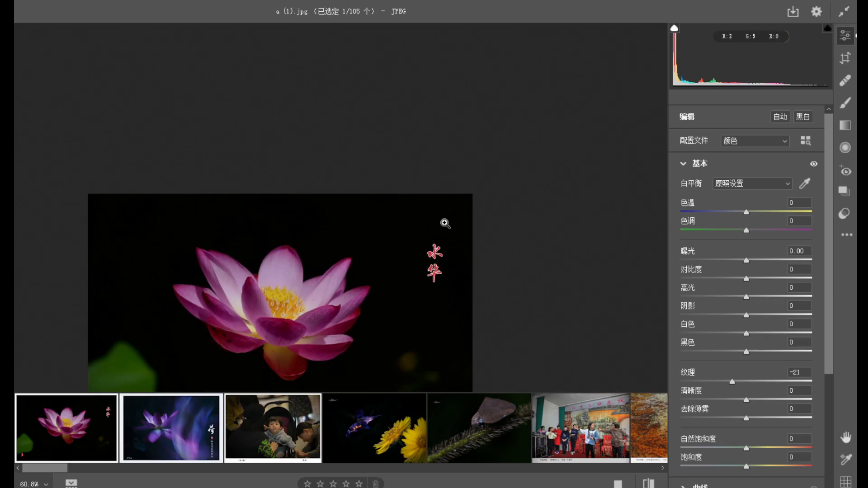
drag(389, 310, 327, 280)
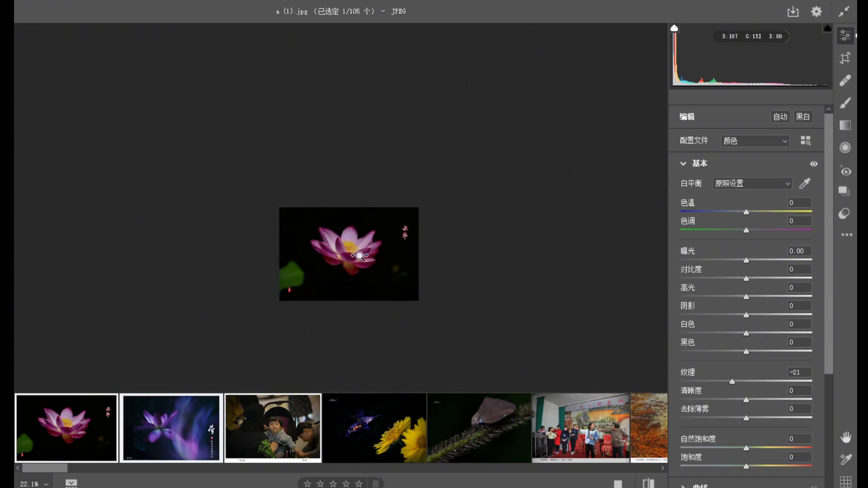
drag(359, 256, 382, 265)
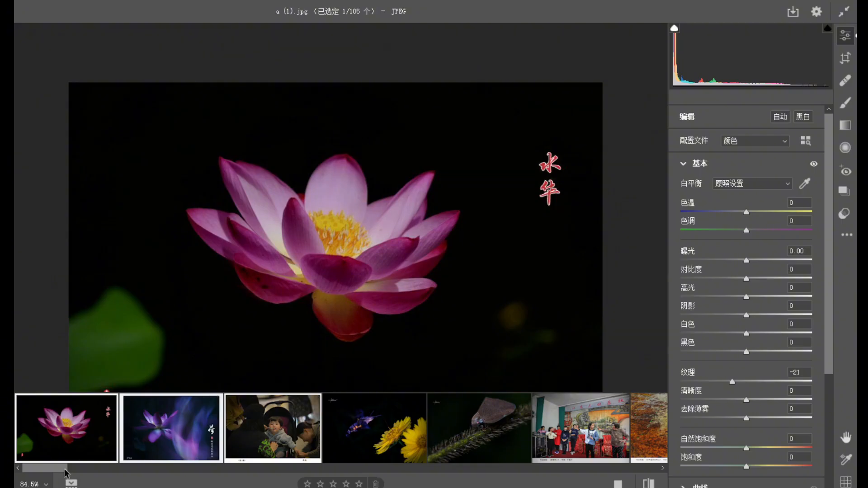
Reopen the forest photo of the woman in the white dress and compare her upper body with the surrounding trees and greenery.
drag(63, 472, 145, 472)
mouse_move(195, 454)
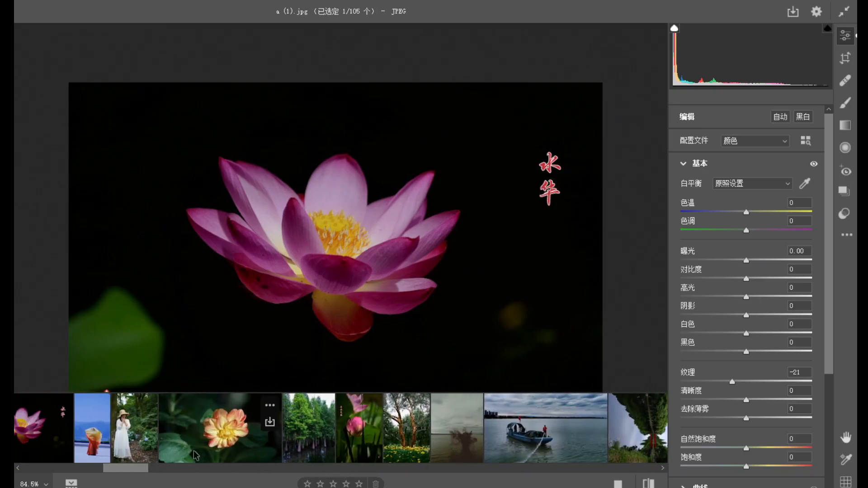
click(138, 450)
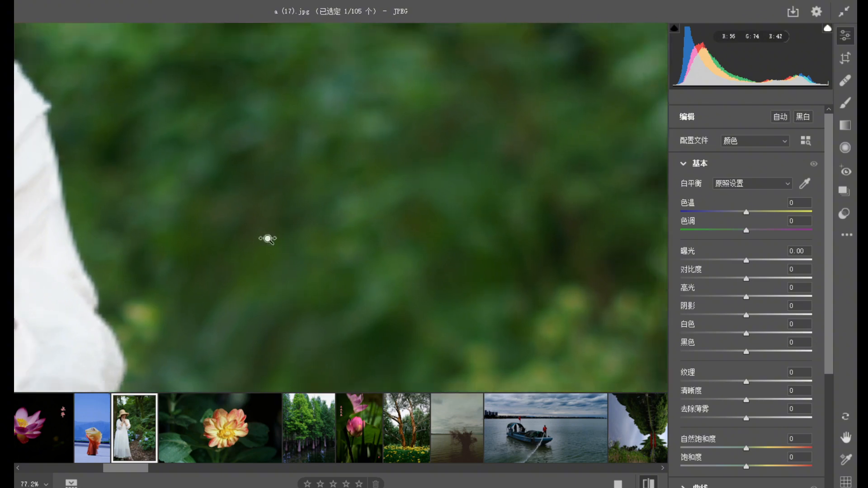
click(183, 196)
drag(226, 301, 174, 267)
drag(192, 317, 204, 270)
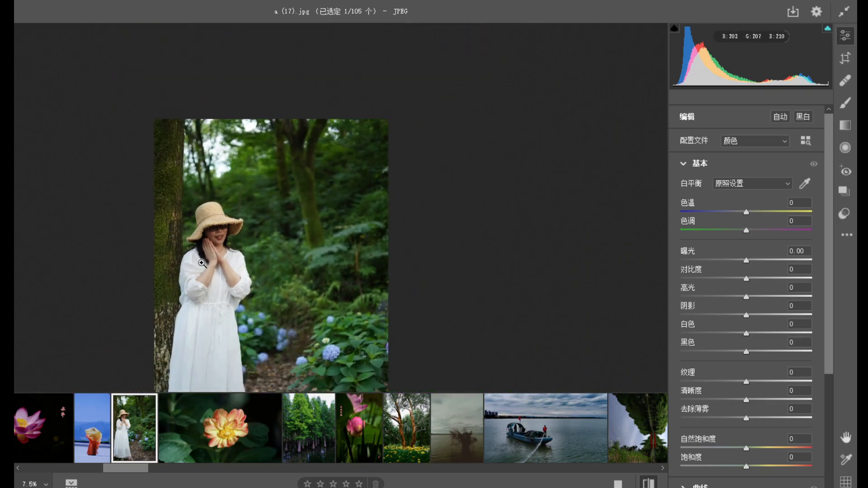
drag(206, 261, 273, 277)
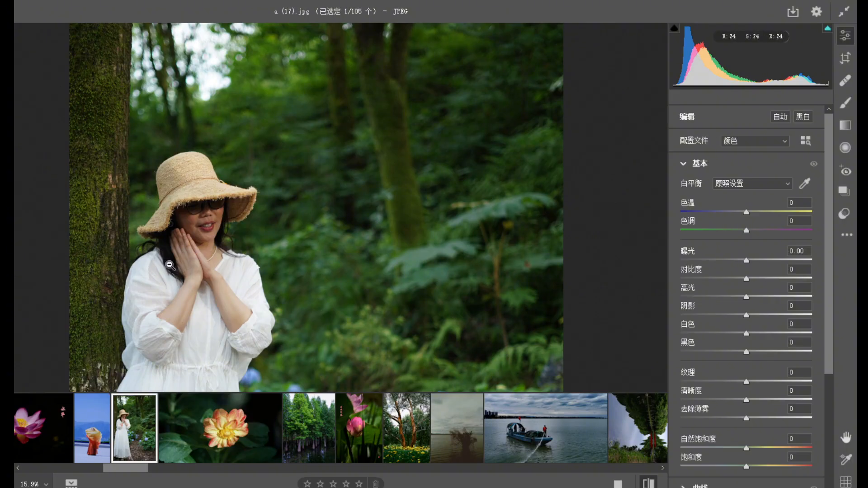
drag(224, 315, 189, 296)
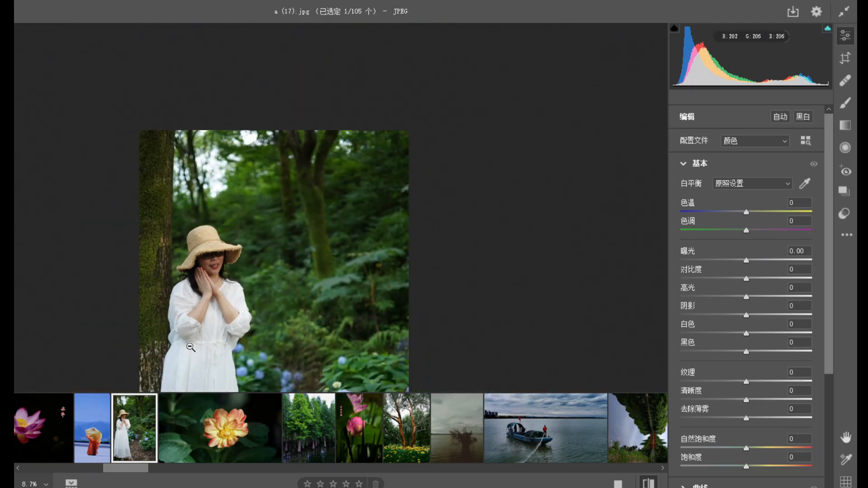
drag(246, 345, 177, 267)
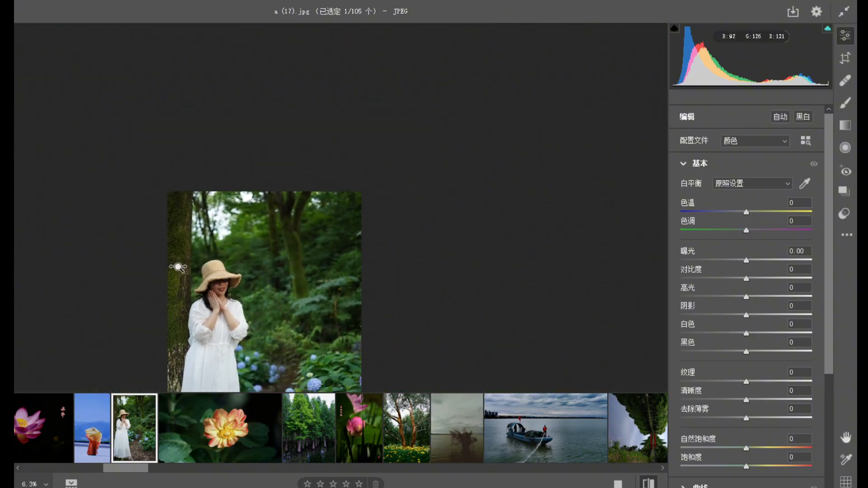
Open the red-and-yellow flower photo and darken the surrounding leaves with a size 26 adjustment brush at exposure -1.05.
click(225, 438)
mouse_move(345, 209)
mouse_down()
mouse_move(500, 285)
mouse_move(345, 226)
mouse_up()
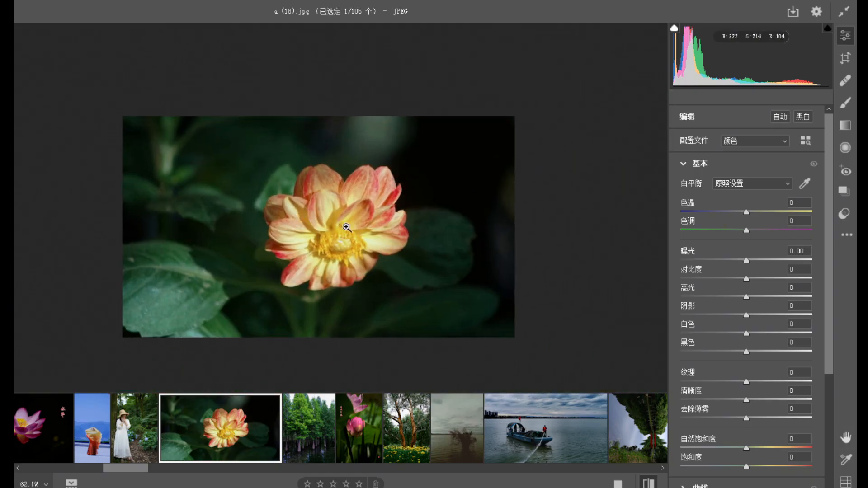
drag(386, 201, 422, 222)
drag(380, 198, 379, 198)
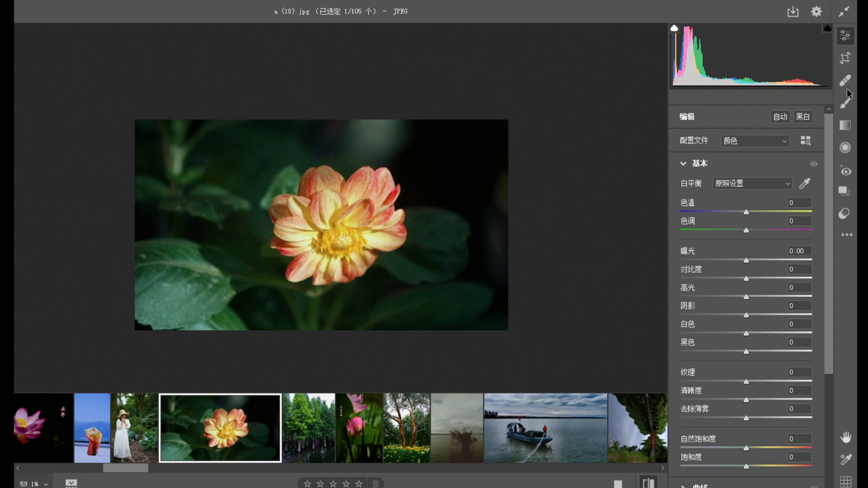
click(847, 111)
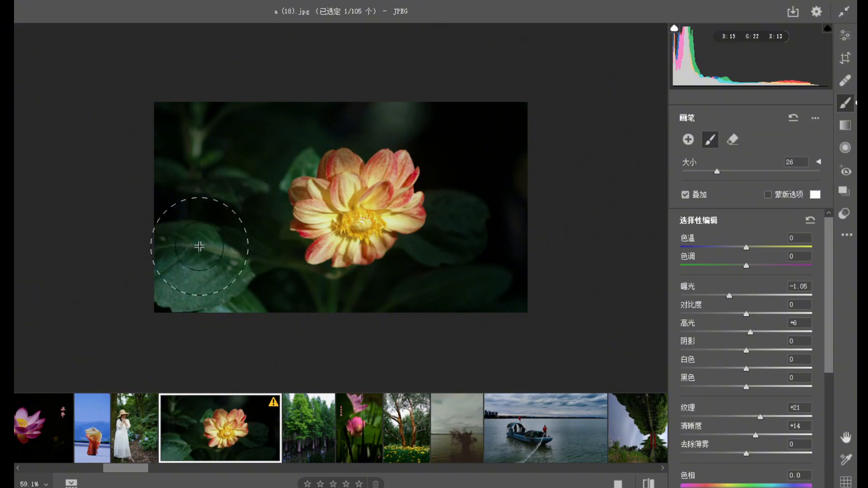
mouse_move(430, 306)
mouse_down()
mouse_move(505, 222)
mouse_move(503, 175)
mouse_move(502, 217)
mouse_up()
drag(191, 290, 170, 256)
click(688, 140)
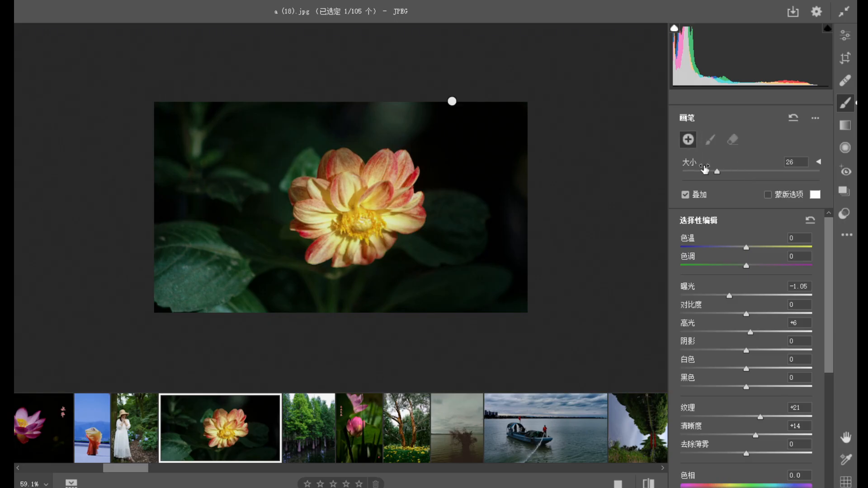
Darken the background with graduated filters at exposure -1.05, running from the photo's four sides and both lower corners toward the flower.
click(845, 125)
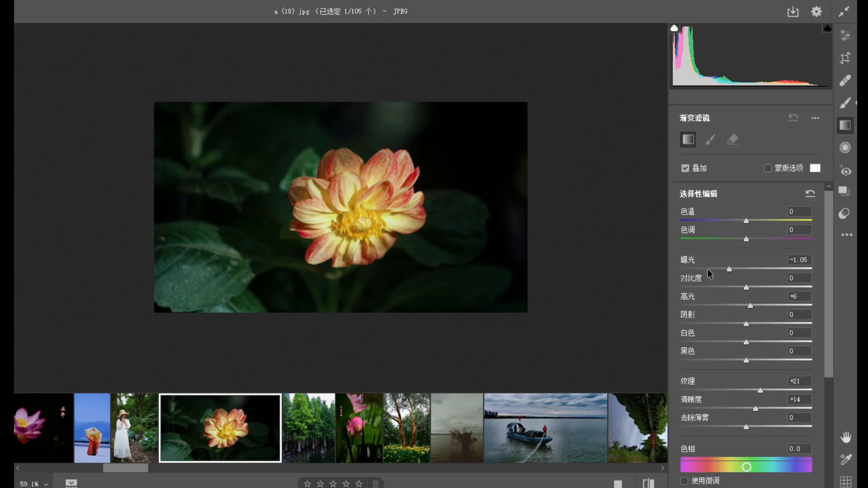
drag(555, 207, 415, 207)
mouse_move(122, 211)
mouse_down()
mouse_move(331, 217)
mouse_move(279, 204)
mouse_move(305, 218)
mouse_up()
drag(368, 313, 372, 260)
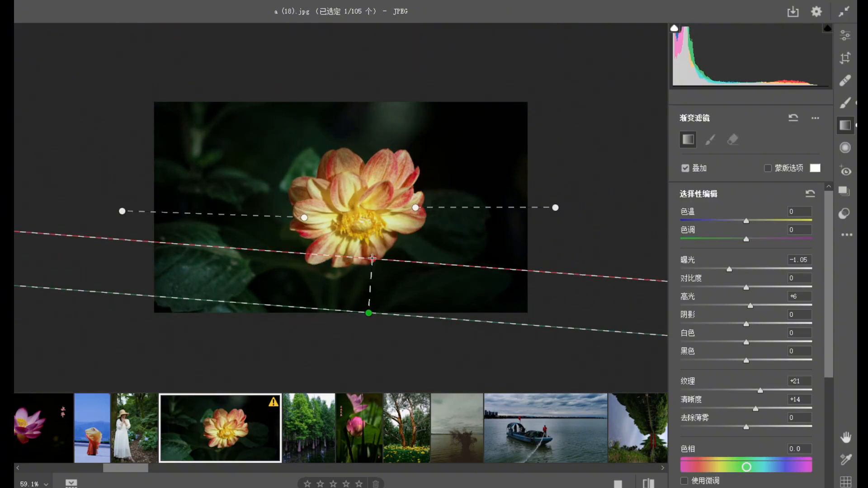
drag(349, 104, 349, 145)
drag(116, 253, 288, 229)
drag(527, 311, 448, 220)
drag(152, 312, 255, 195)
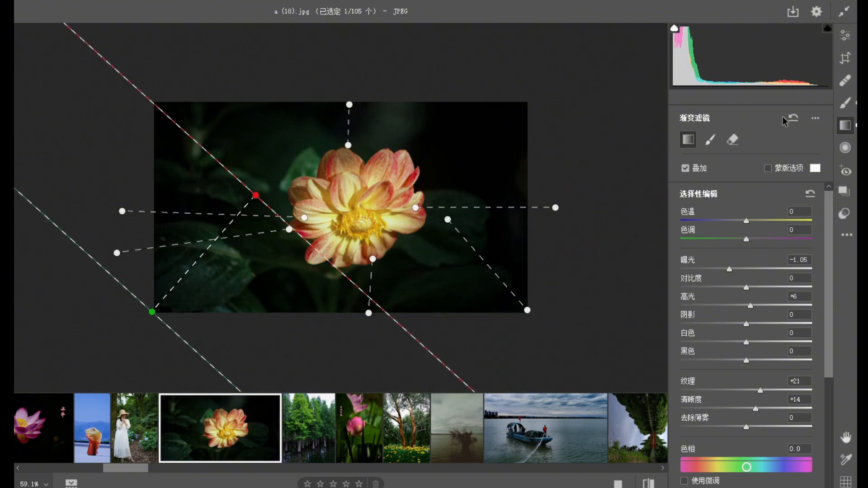
click(845, 35)
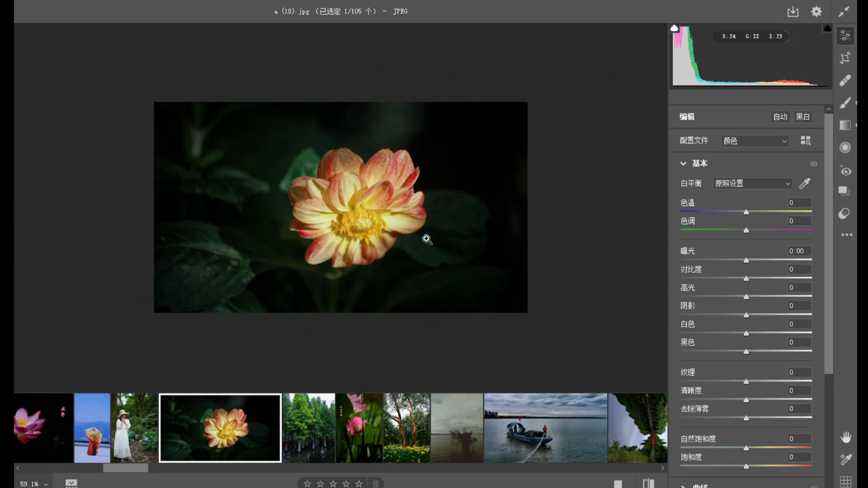
Compare the flower photo before and after the brush and graduated filter adjustments.
click(648, 483)
click(648, 482)
click(647, 483)
click(648, 483)
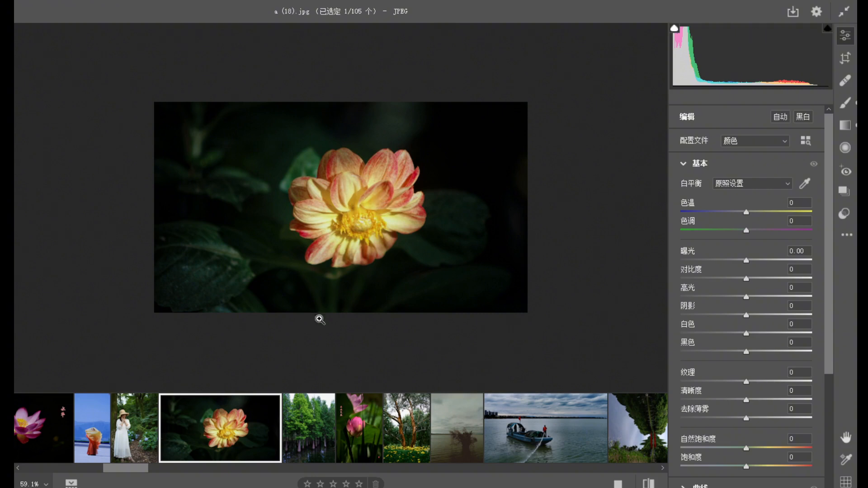
click(649, 483)
click(652, 485)
click(652, 486)
Open the photo of green trees standing in water and examine the whole scene, then the trunks and dark reflections up close.
click(312, 458)
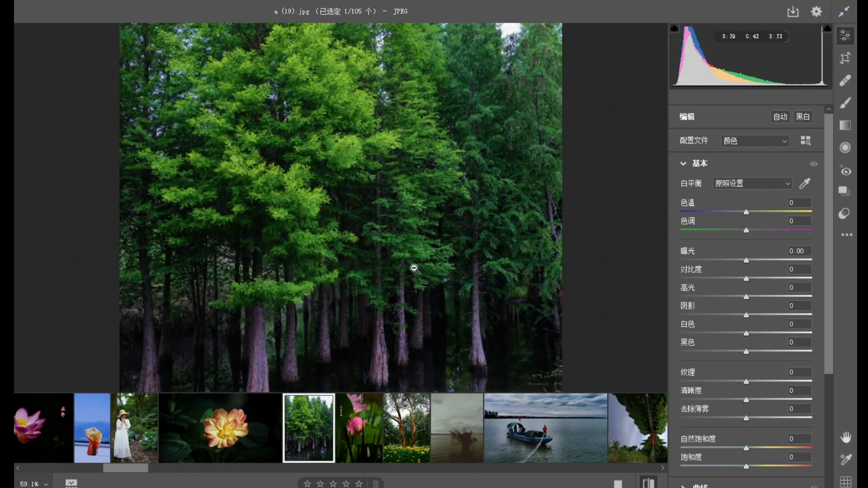
click(413, 267)
drag(429, 312, 458, 318)
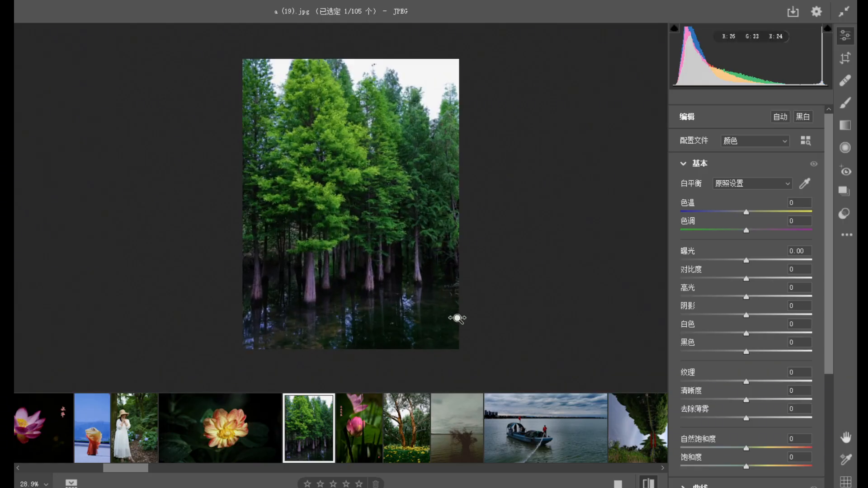
drag(394, 304, 411, 293)
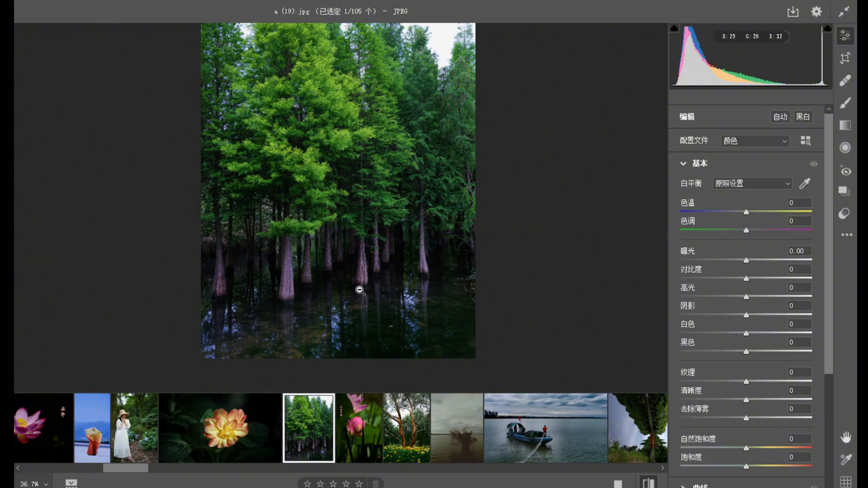
key(space)
drag(360, 300, 342, 224)
click(346, 253)
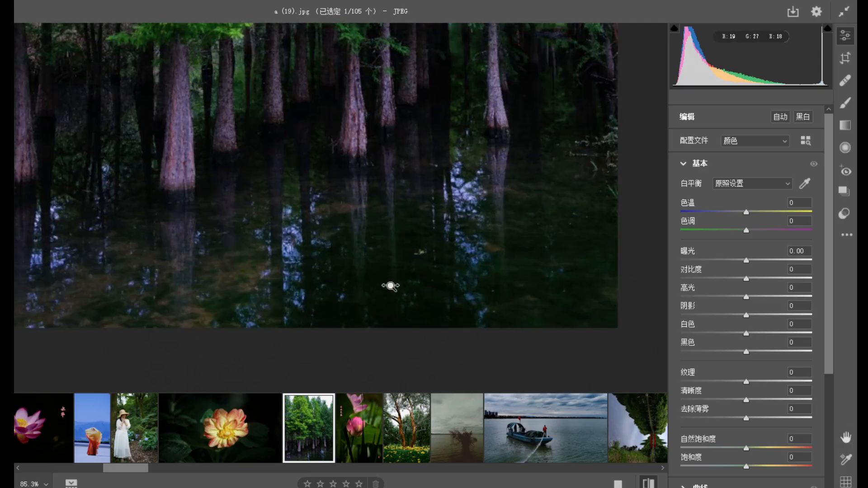
drag(365, 261, 385, 225)
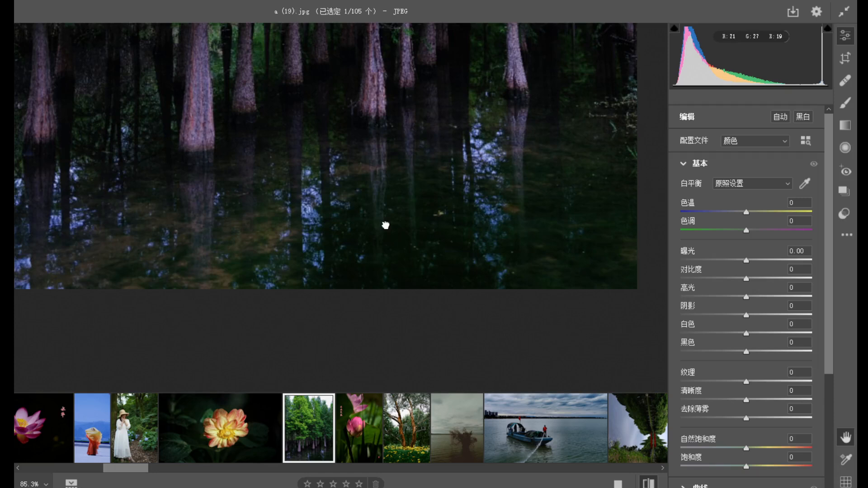
alt+click(358, 221)
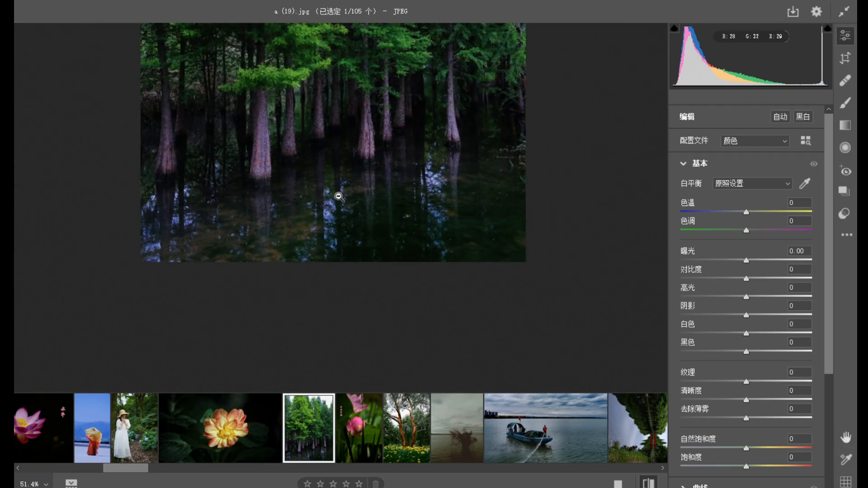
Compare the full height of the tree photo with its lower part, checking the treetops, trunks and water reflections.
key(space)
drag(337, 131, 343, 298)
drag(351, 155, 351, 254)
alt+click(310, 207)
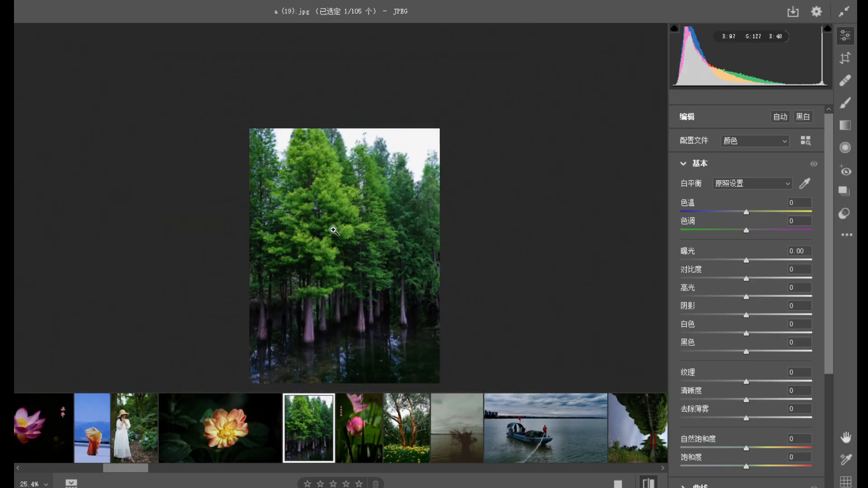
key(space)
drag(366, 287, 335, 150)
drag(328, 210, 383, 241)
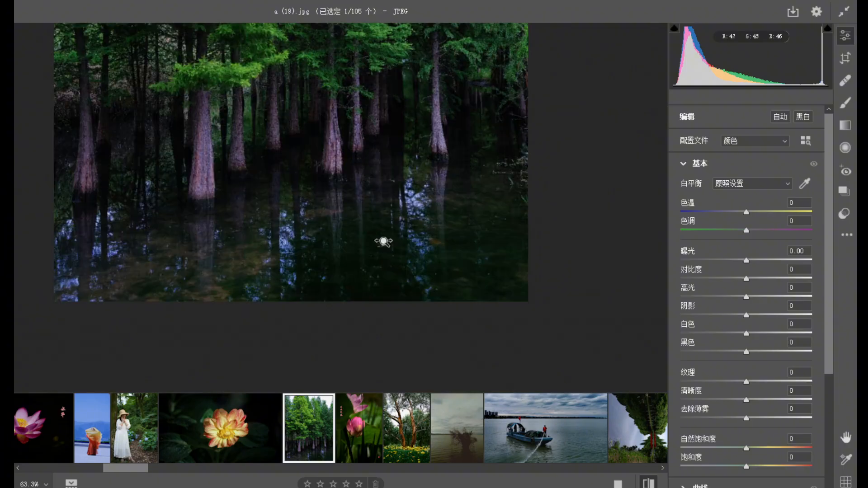
key(space)
drag(354, 219, 371, 237)
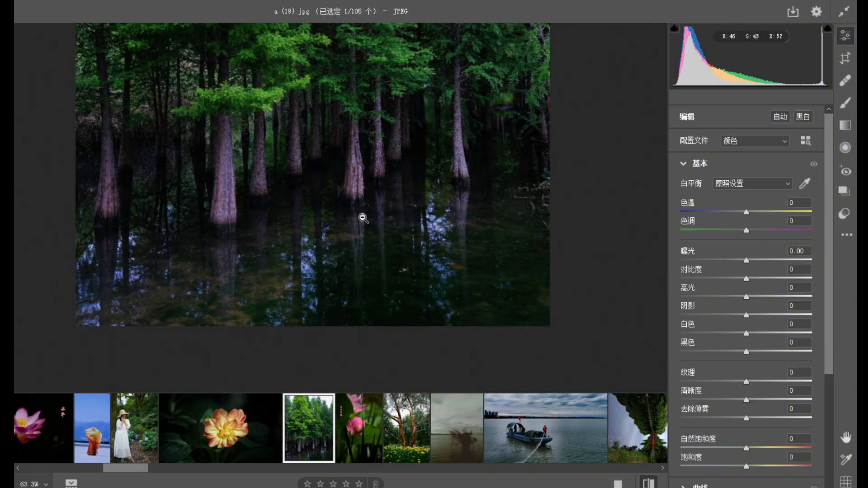
drag(345, 194, 319, 209)
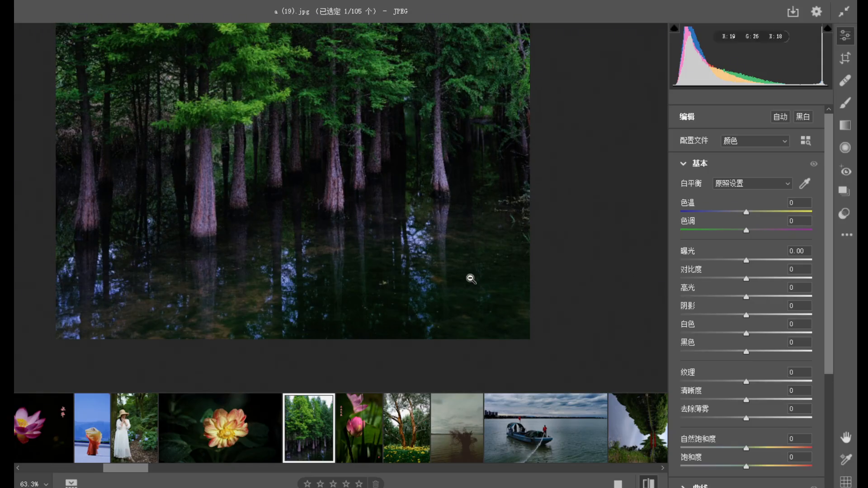
Crop the tree photo to a horizontal frame of its lower half, keeping the trunks and the water, and review the new composition.
alt+click(469, 299)
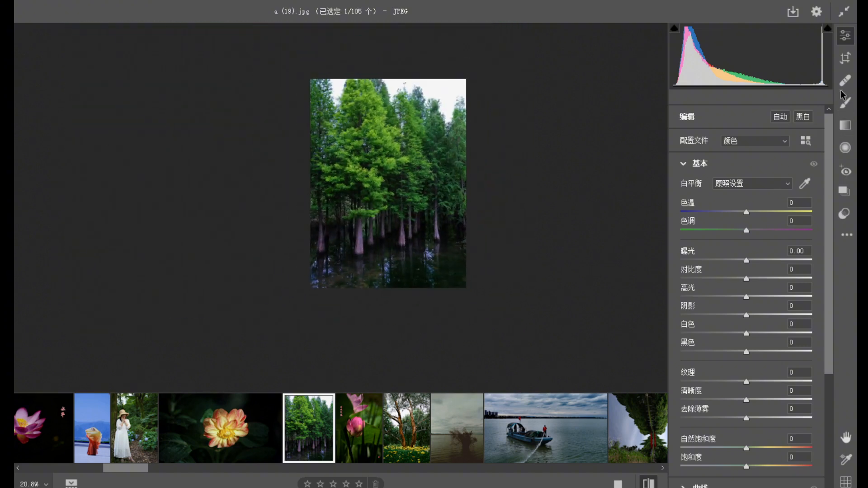
click(845, 58)
drag(424, 99, 436, 153)
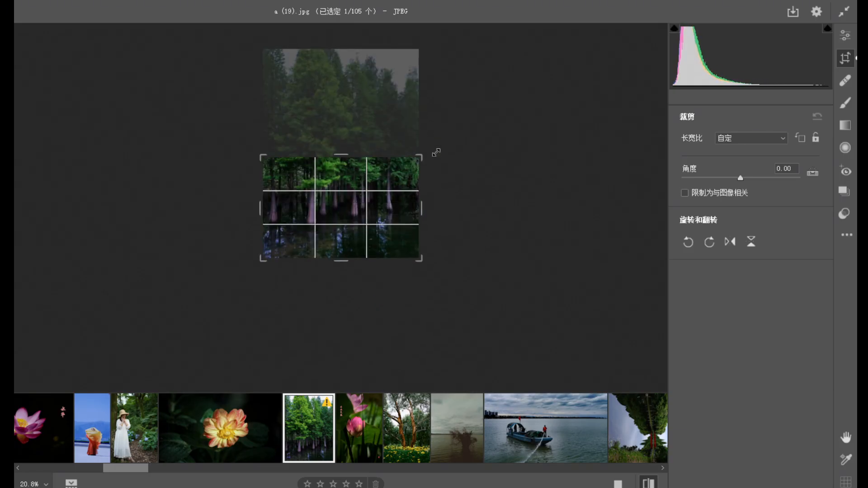
double_click(385, 212)
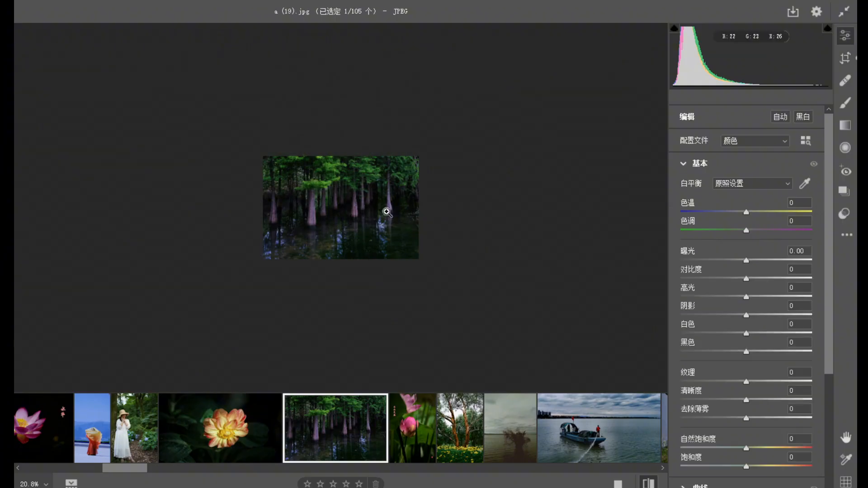
drag(372, 223, 404, 256)
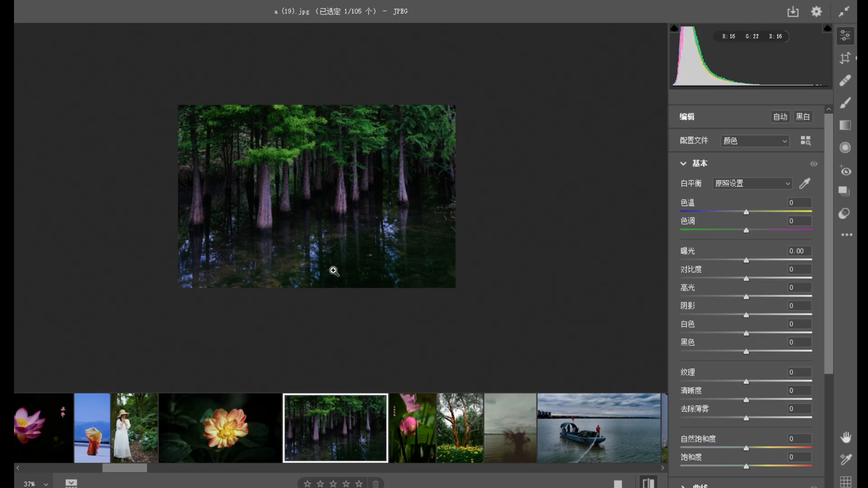
drag(372, 262, 390, 264)
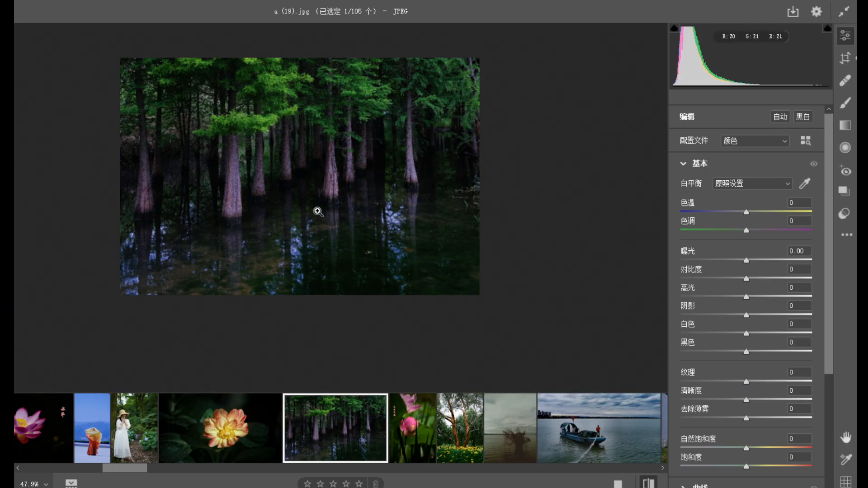
Open the pink lotus photo with red calligraphy and examine the overall composition, the bud and the grass blade crossing it.
click(412, 450)
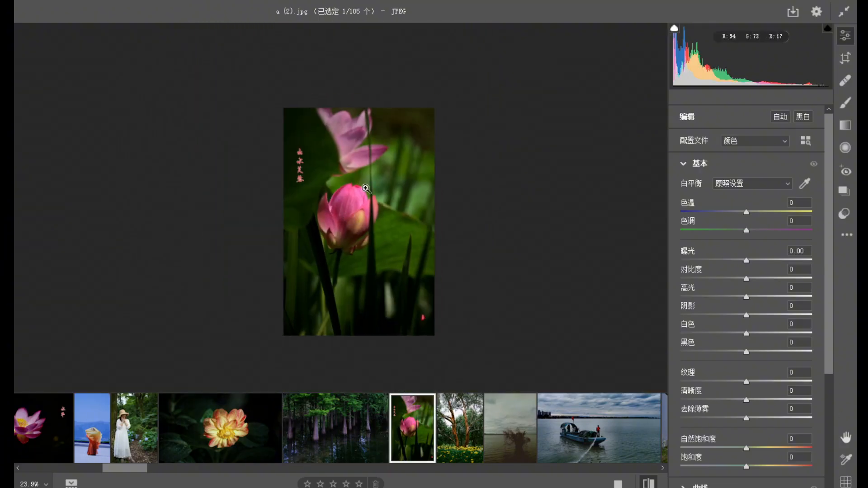
click(353, 171)
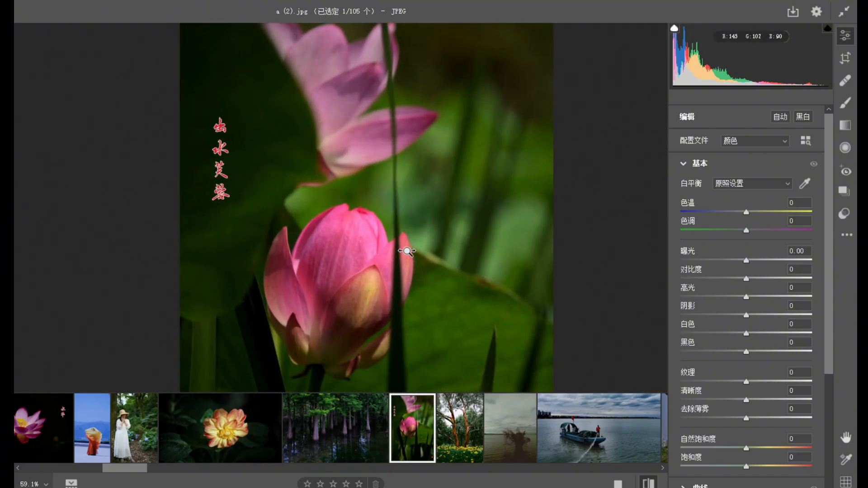
drag(305, 244, 230, 175)
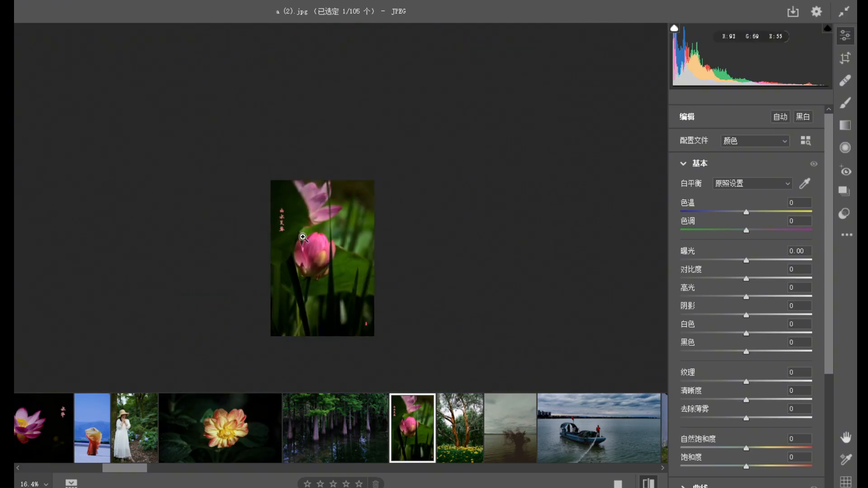
drag(370, 333, 380, 301)
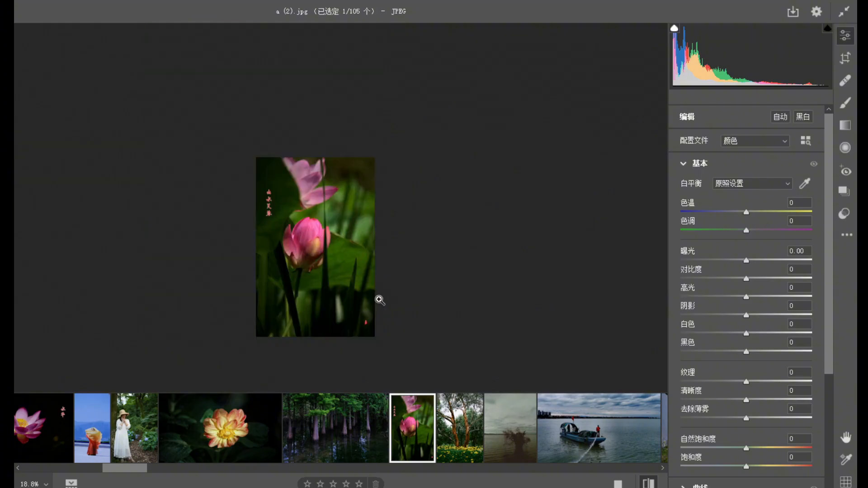
drag(308, 231, 286, 239)
drag(348, 271, 388, 278)
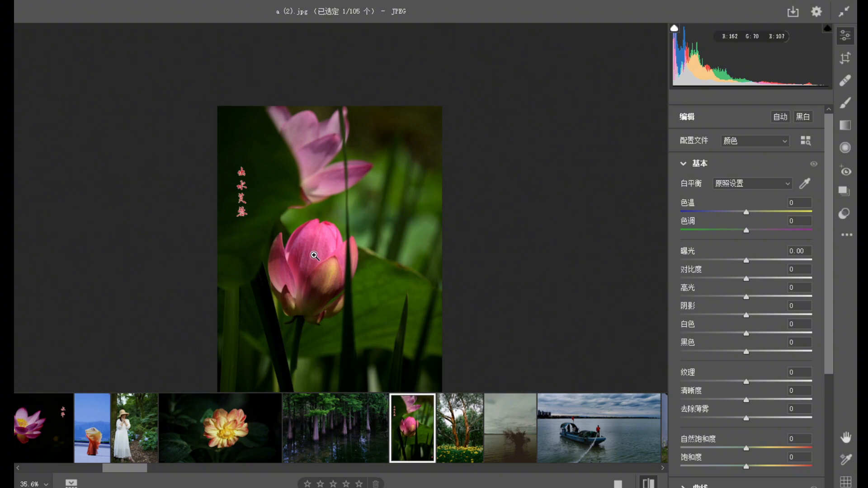
click(340, 250)
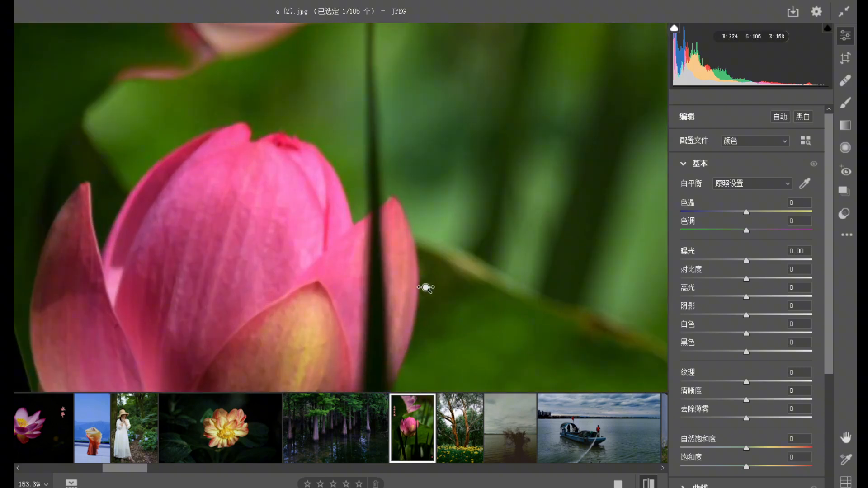
alt+click(298, 251)
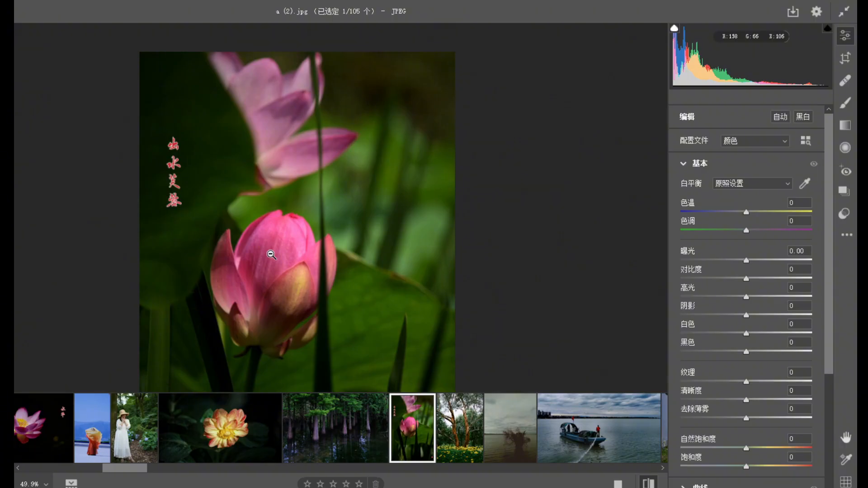
drag(288, 267, 341, 300)
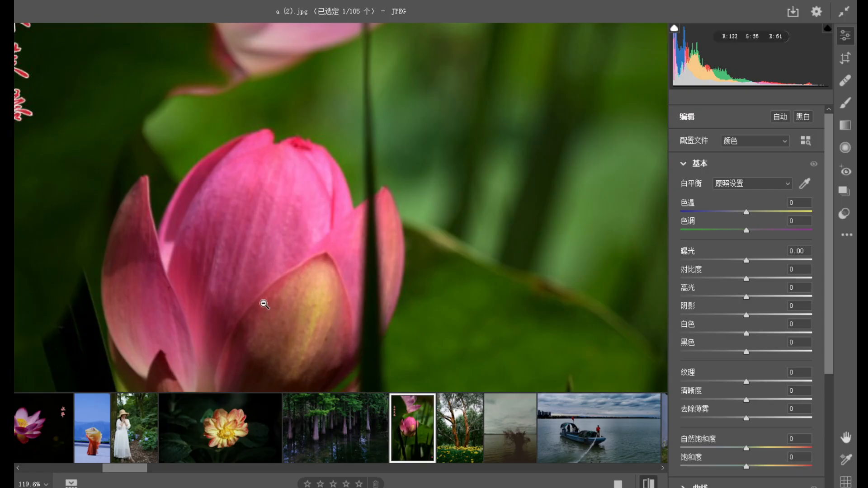
alt+click(230, 260)
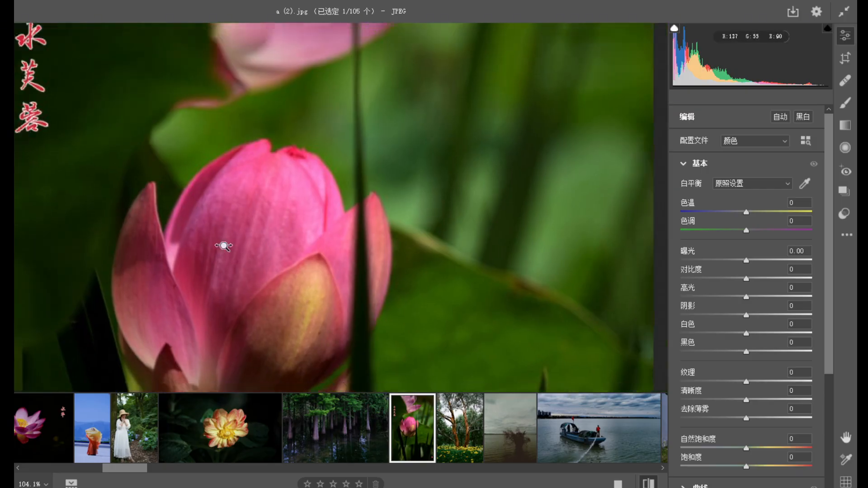
drag(236, 246, 237, 248)
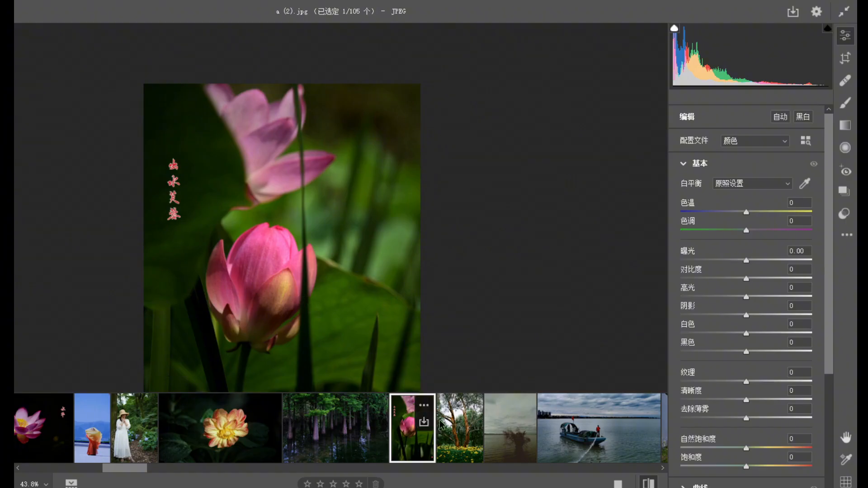
Open the photo of two brown-barked trees above yellow flowers and examine the whole composition, the trunks and the flower bed up close.
click(460, 442)
drag(345, 275, 273, 212)
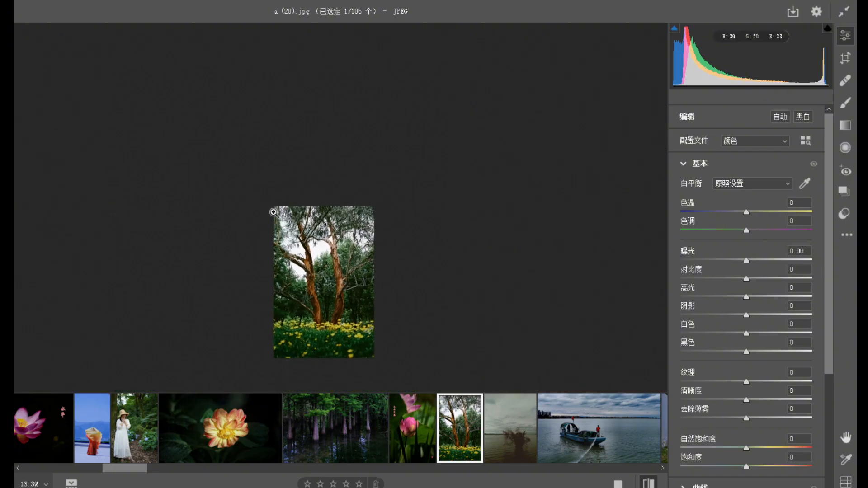
drag(348, 331, 397, 305)
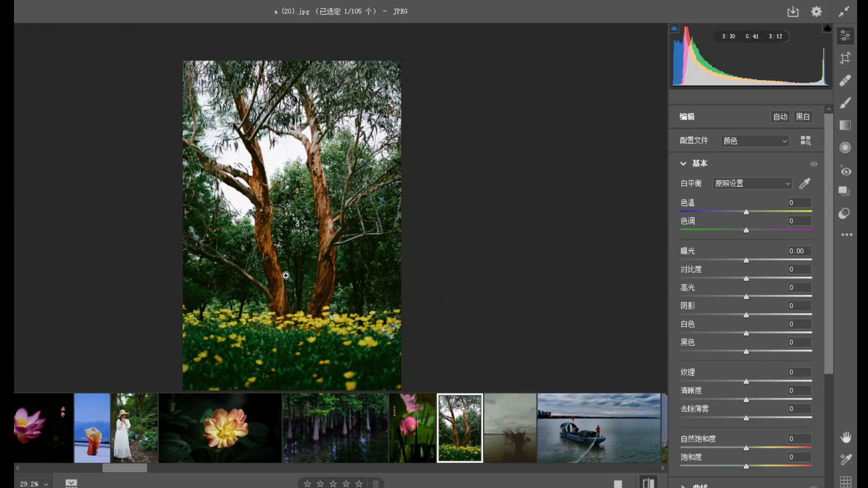
drag(334, 187, 348, 221)
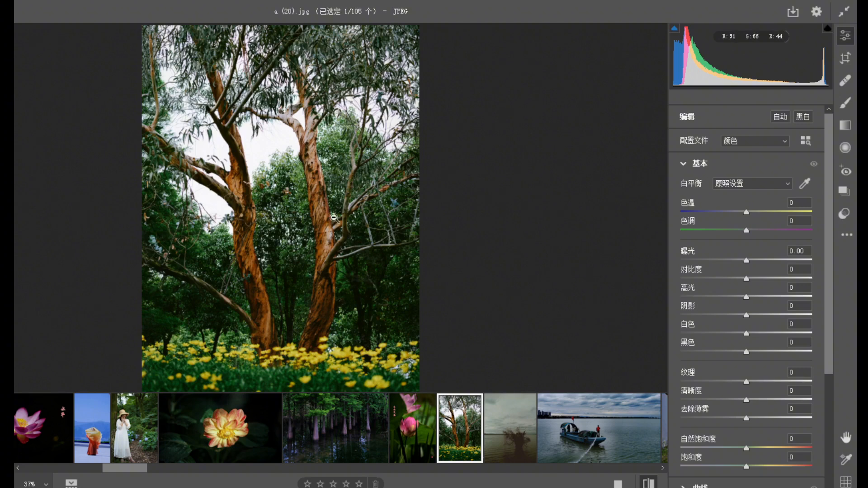
drag(315, 243, 271, 199)
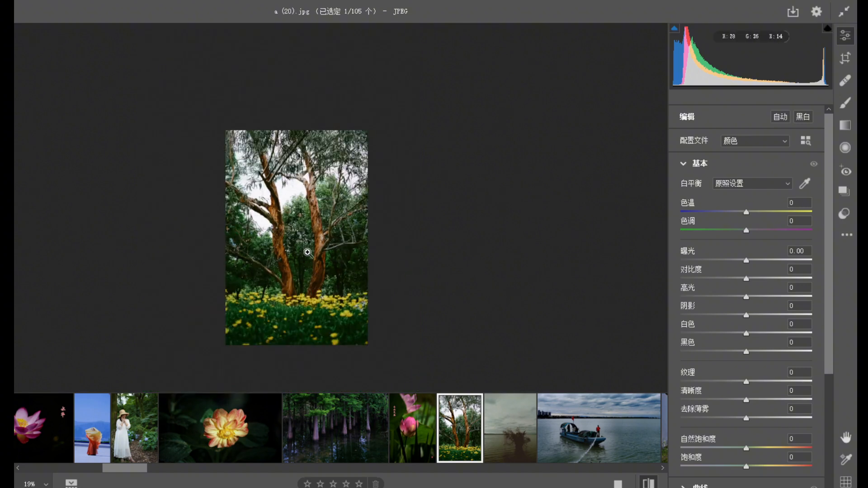
drag(306, 281, 357, 296)
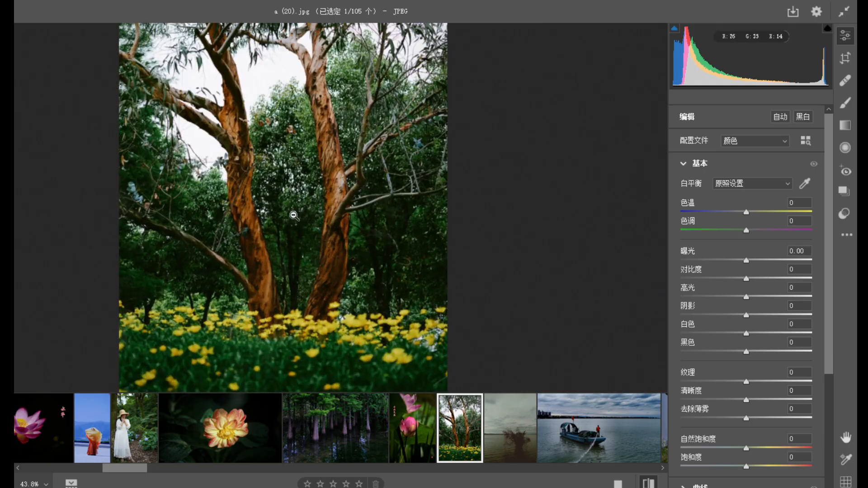
drag(295, 217, 277, 222)
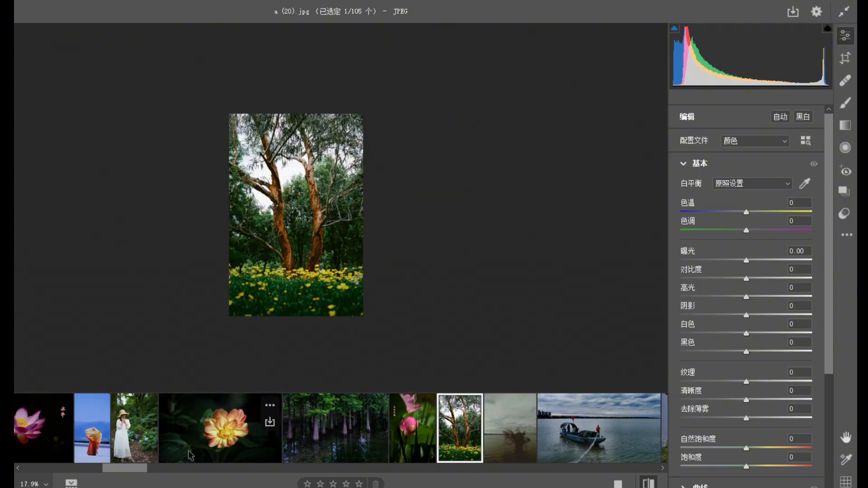
Open the hazy photo of the bare tree standing in the lake and examine the tree, water and cloudy sky.
drag(134, 472, 156, 475)
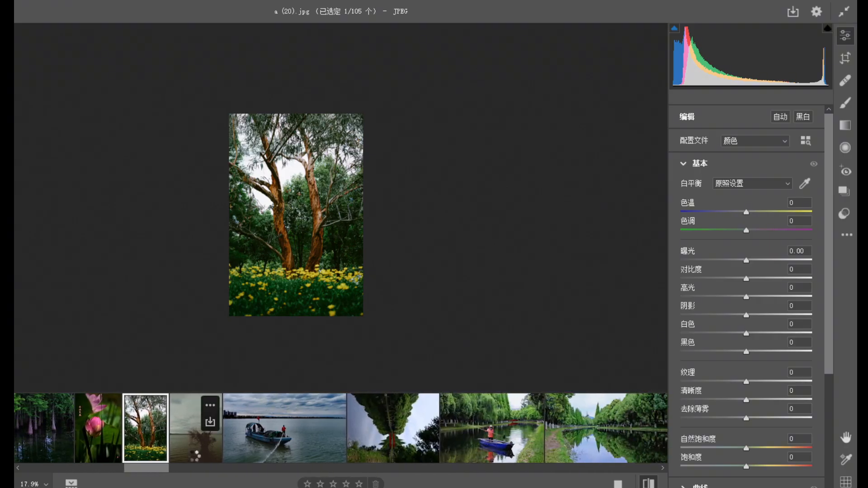
click(196, 455)
scroll(395, 239, up, 2)
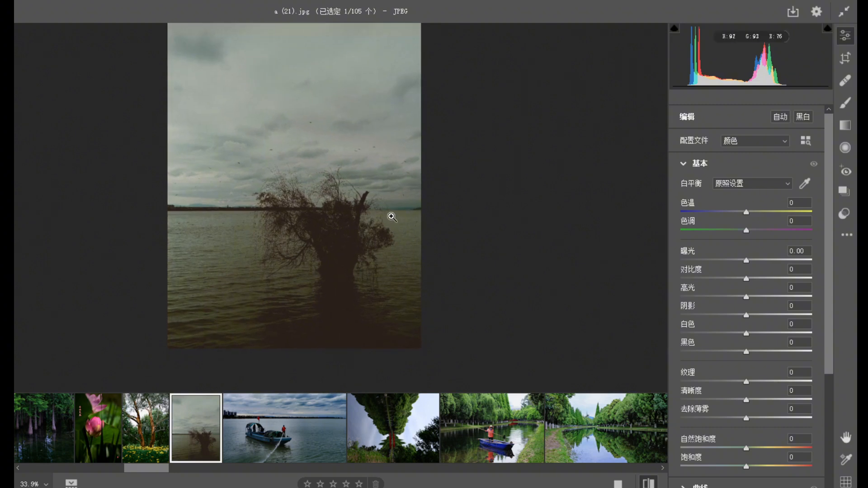
scroll(321, 216, down, 1)
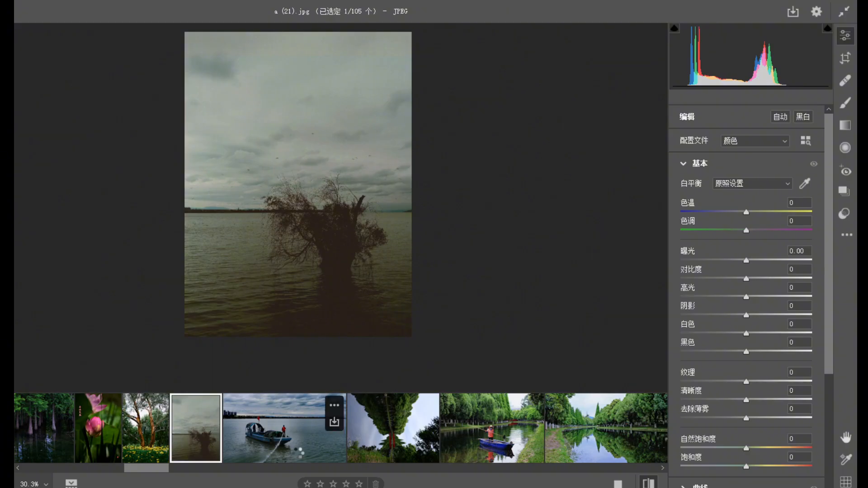
Open the blue work boat photo and examine the man in the red vest up close, followed by the whole scene.
click(297, 452)
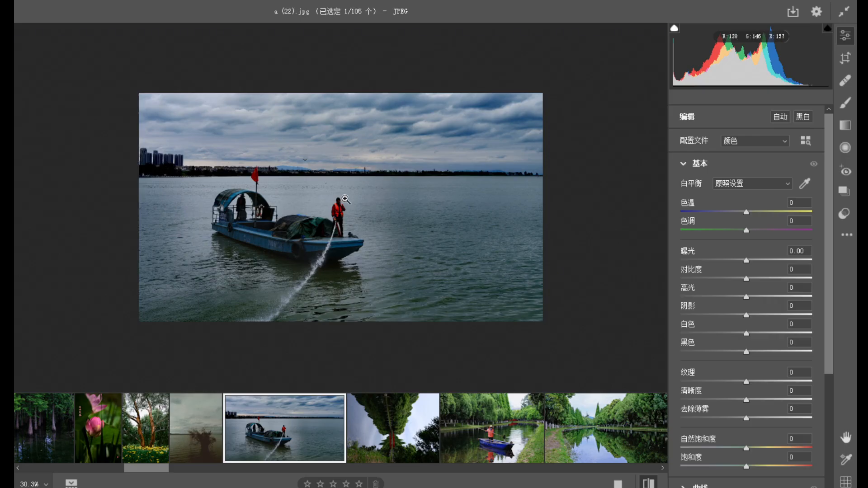
click(335, 221)
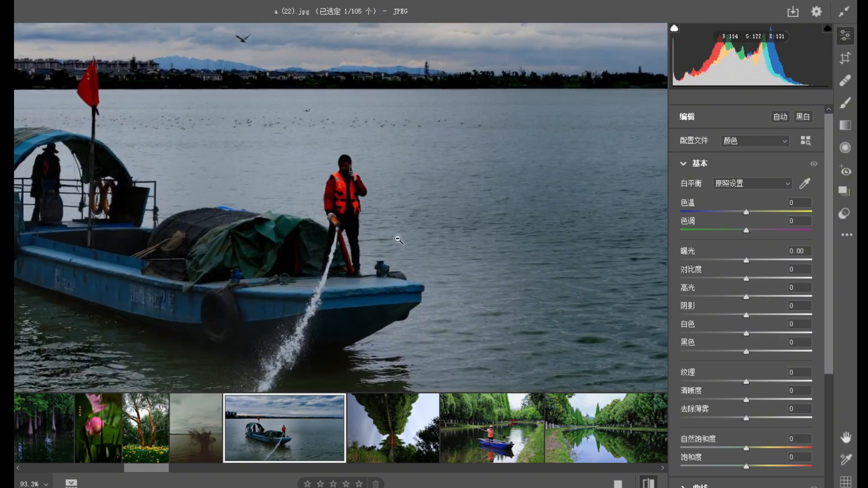
click(351, 261)
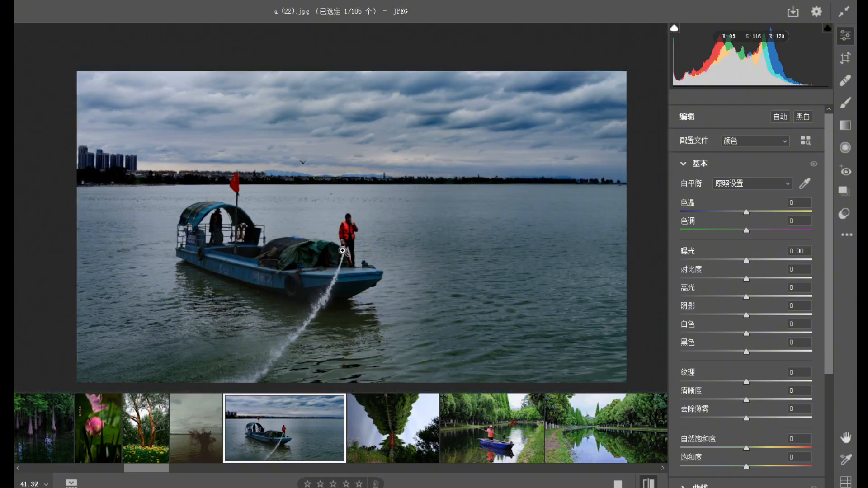
Set the boat photo's contrast to -90 and review the softened boat, water and sky.
drag(289, 267, 272, 251)
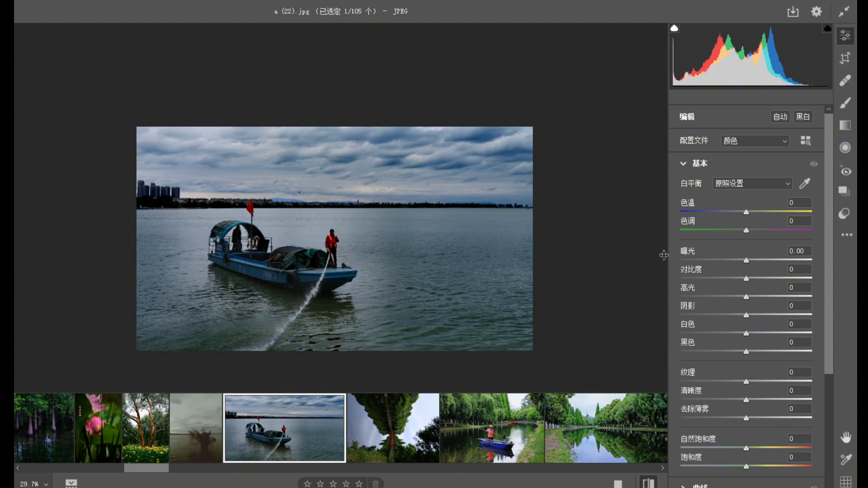
drag(746, 280, 686, 266)
drag(311, 247, 353, 242)
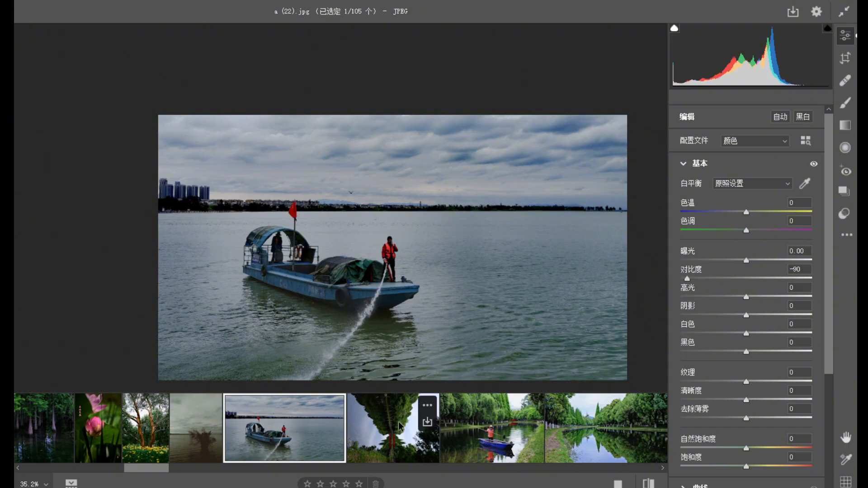
Open the sideways photo of trees mirrored in the water and examine its symmetrical composition at different sizes.
click(399, 441)
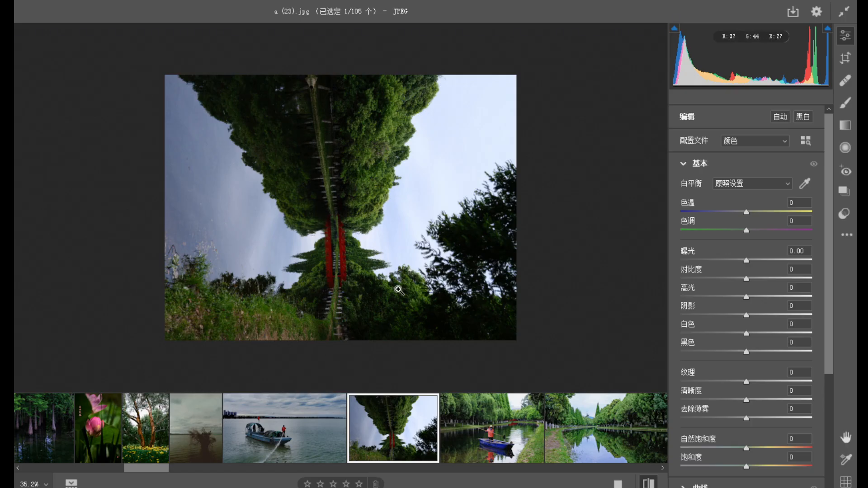
scroll(388, 279, down, 2)
scroll(389, 279, up, 2)
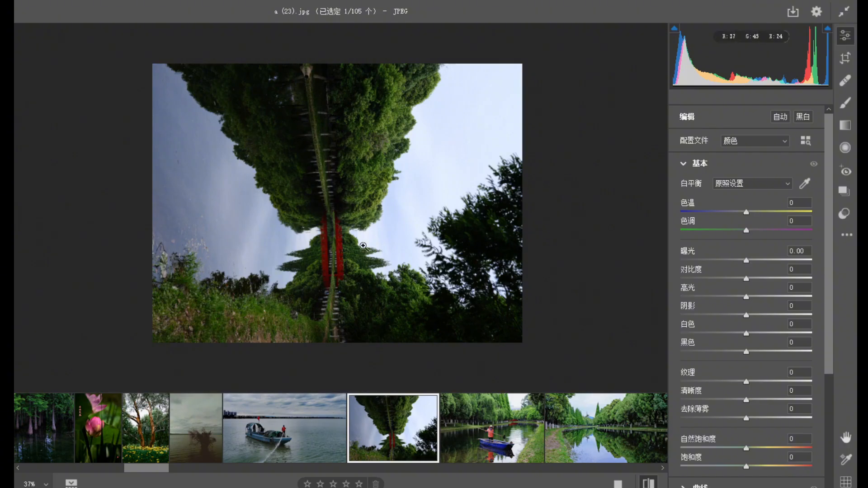
Open the photo of the man on the small blue boat in the tree-lined canal and examine the figure and reflections.
click(491, 427)
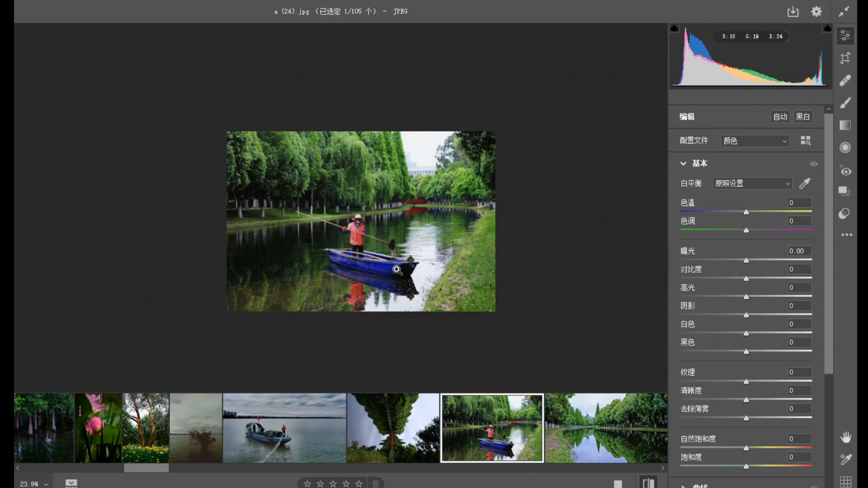
drag(397, 270, 425, 287)
drag(395, 259, 312, 238)
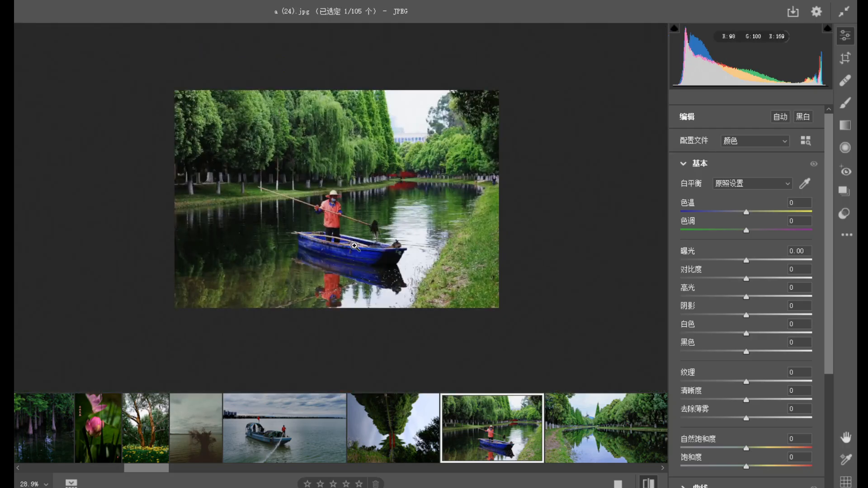
Open the photo of the empty tree-lined canal and examine the pointed tree, the distant tower and their reflections up close and in full.
click(588, 446)
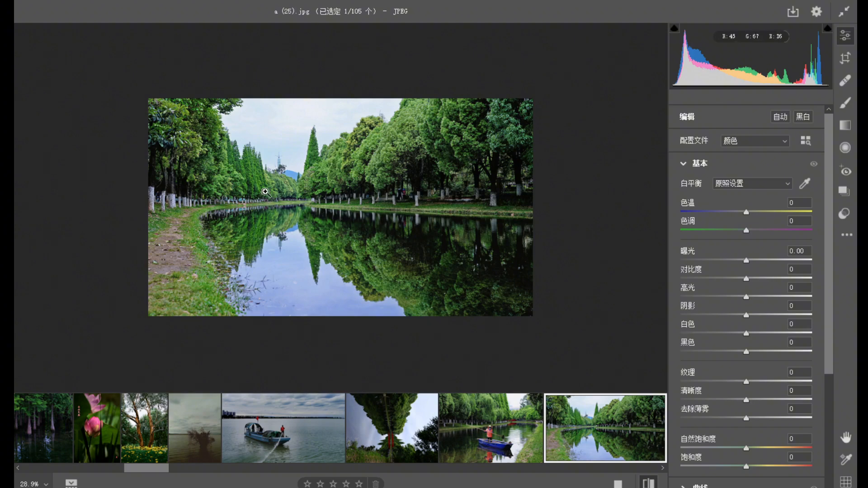
click(314, 137)
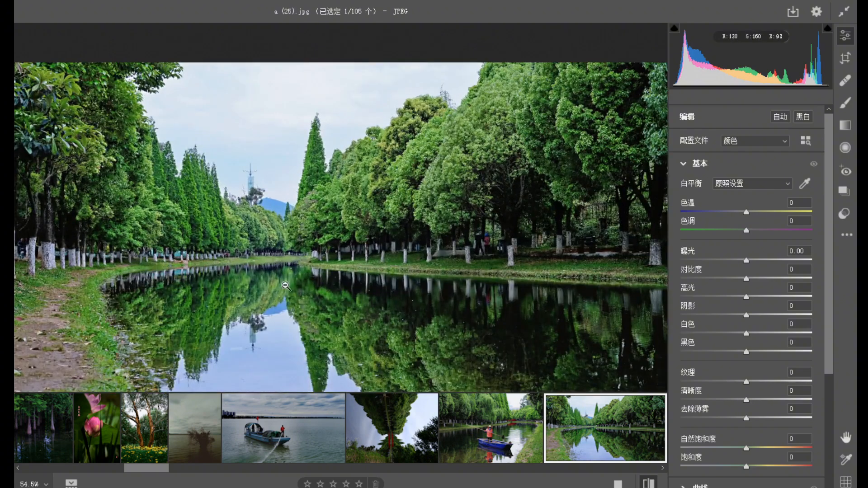
drag(286, 286, 241, 259)
drag(259, 296, 291, 285)
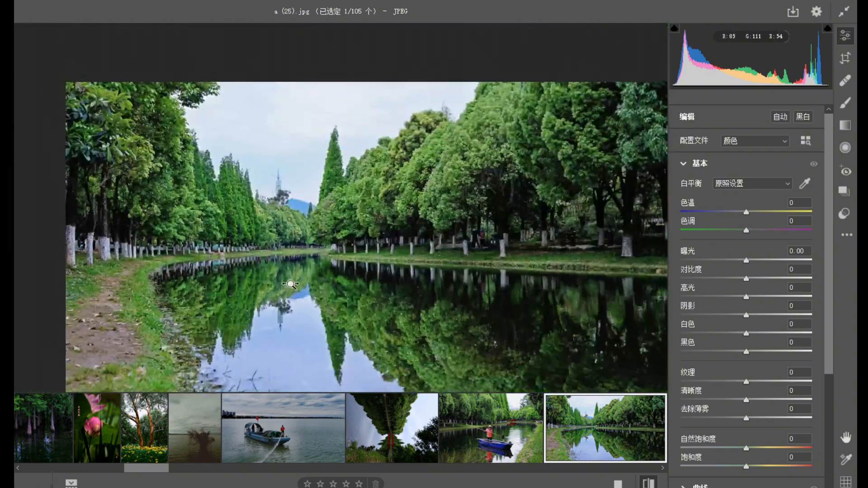
key(space)
drag(358, 317, 296, 284)
drag(340, 301, 314, 285)
Open the black swan photo and examine the white tree trunk behind the swan's head up close.
drag(157, 476, 189, 479)
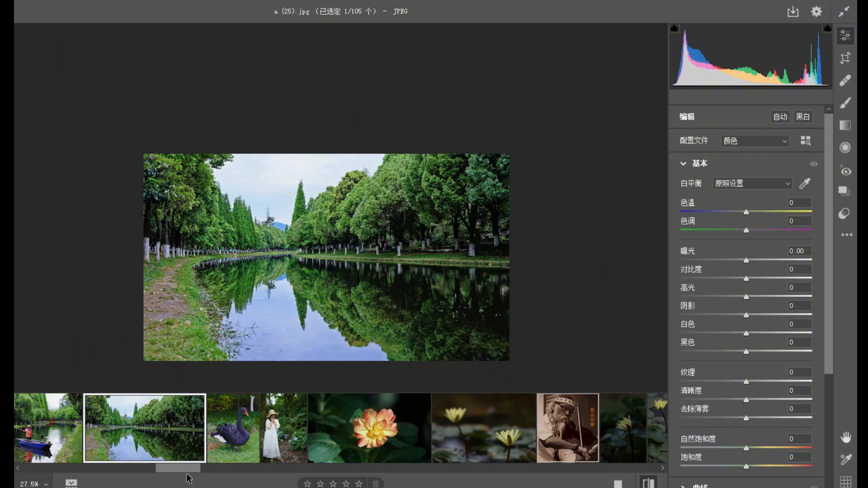
click(226, 455)
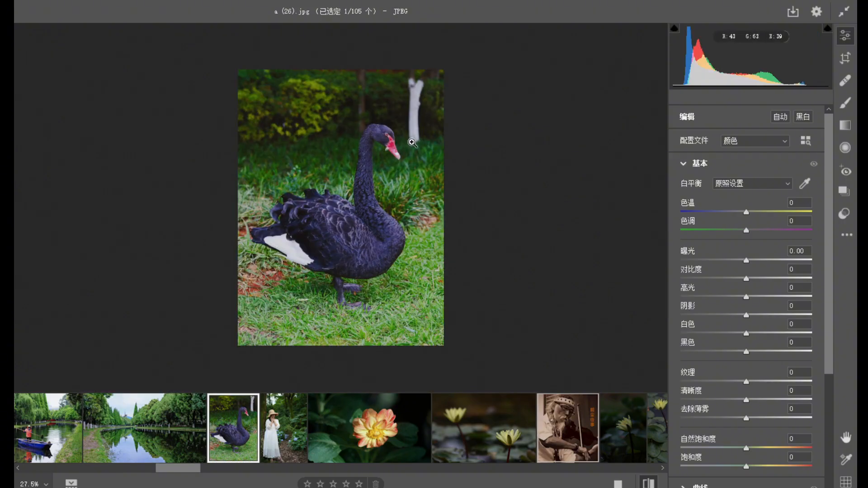
click(416, 90)
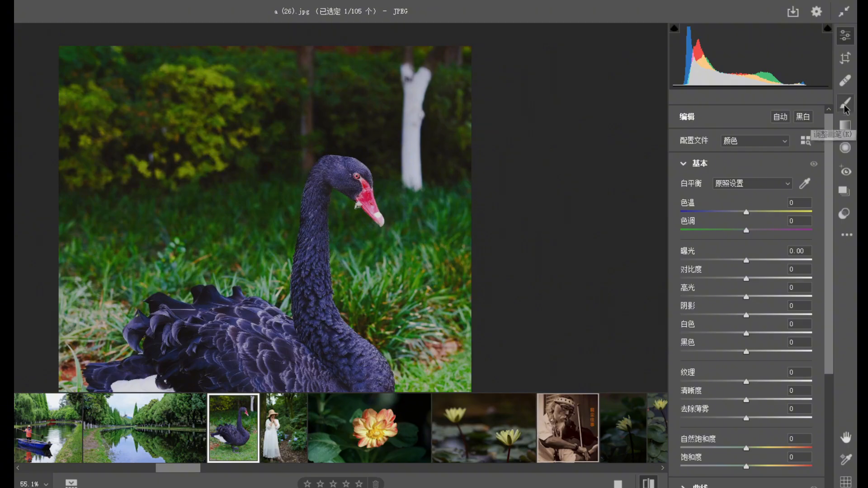
Paint over the white tree trunk behind the swan with a healing brush of size 40, up to the photo's upper edge.
click(845, 82)
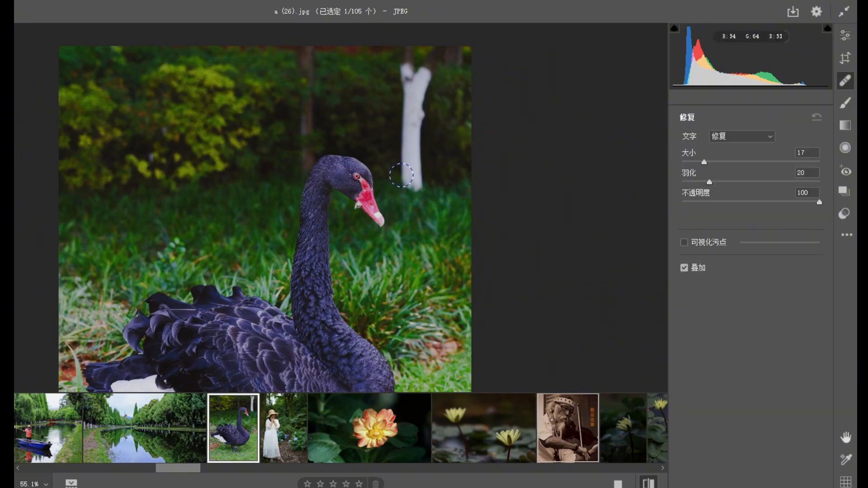
key(])
key(])
key(])
key(])
key(])
key(])
key(])
key(])
key(])
key(])
key(])
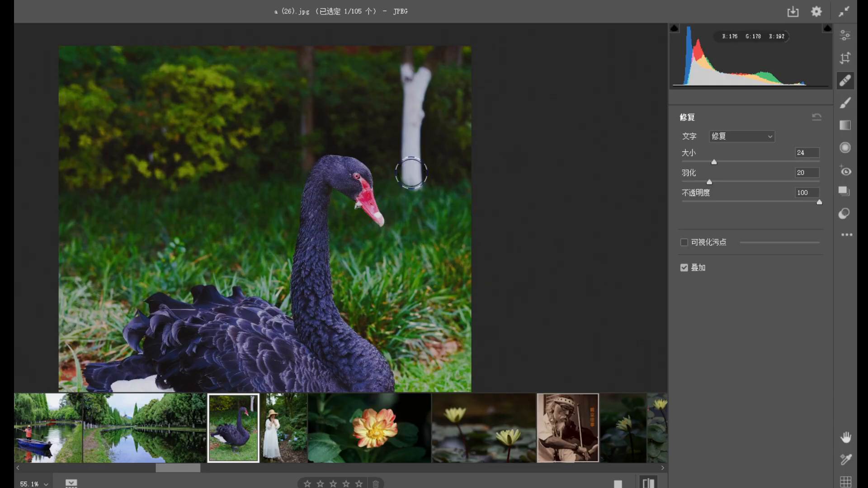
key(])
key(])
key(])
key(])
key(])
key(])
key(])
key(])
key(])
key(])
key(])
key(])
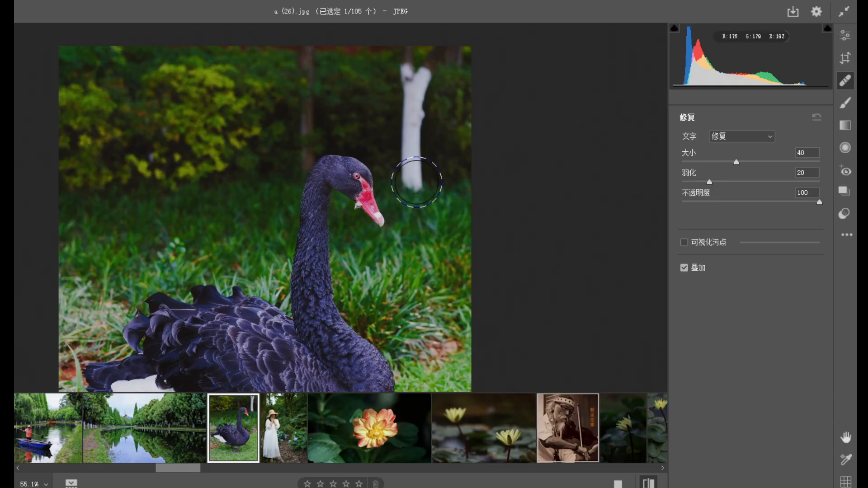
mouse_move(416, 182)
mouse_down()
mouse_move(413, 93)
mouse_move(421, 56)
mouse_move(433, 49)
mouse_up()
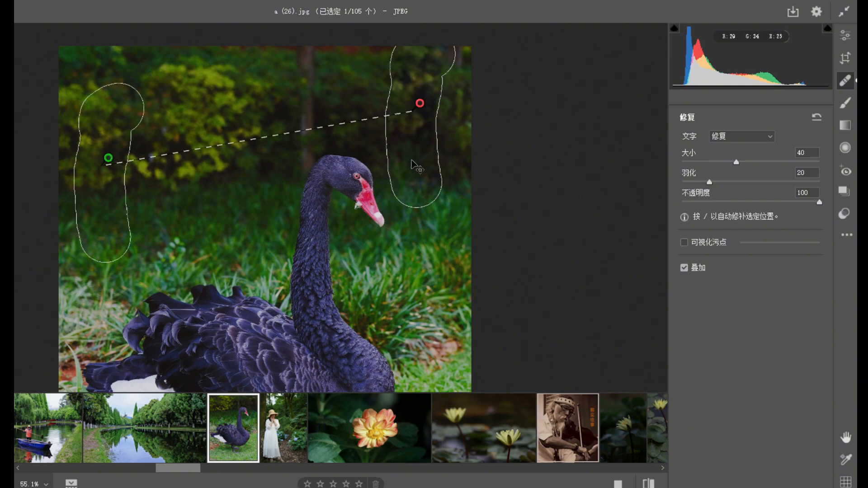
Move the healing source onto the yellow-green shrubs level with the removed trunk and review the retouched swan photo.
mouse_move(103, 157)
mouse_down()
mouse_move(105, 96)
mouse_move(138, 105)
mouse_up()
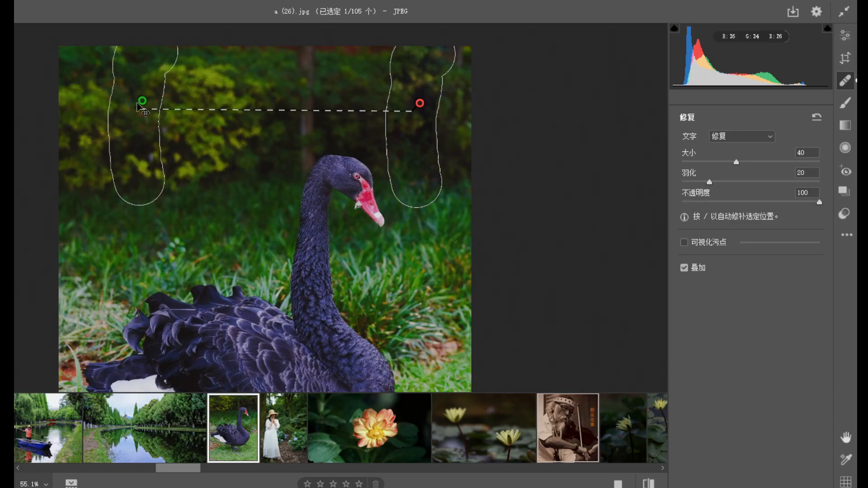
click(847, 36)
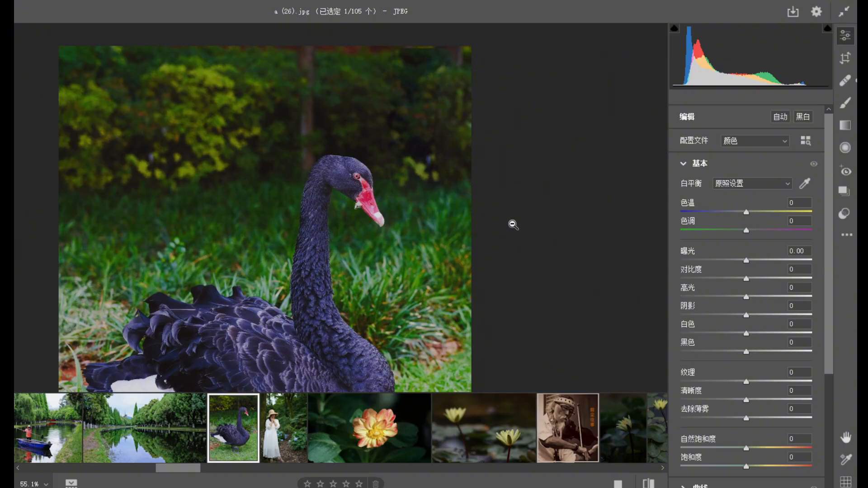
drag(349, 263, 295, 227)
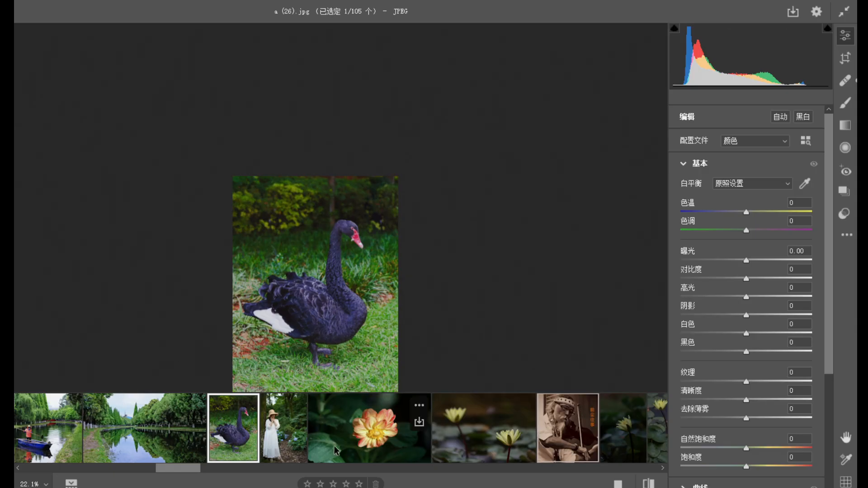
View the photos of the woman in the straw hat and the orange flower, and examine the full yellow water lily photo.
click(285, 448)
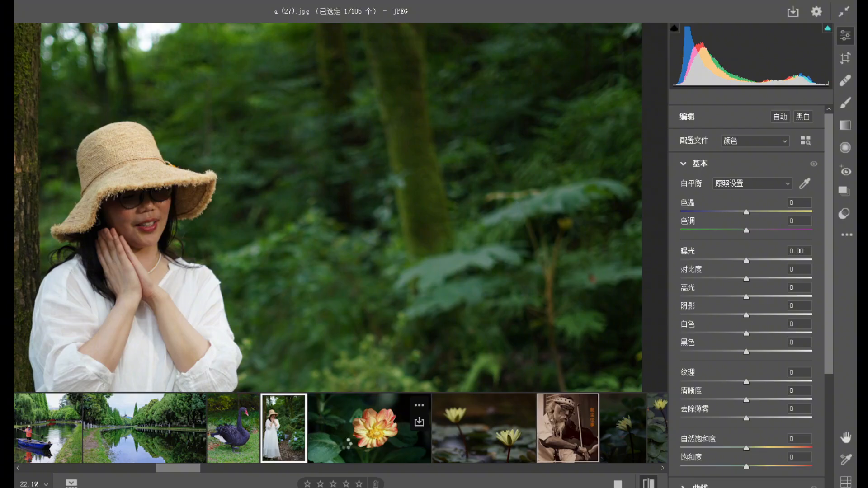
click(371, 427)
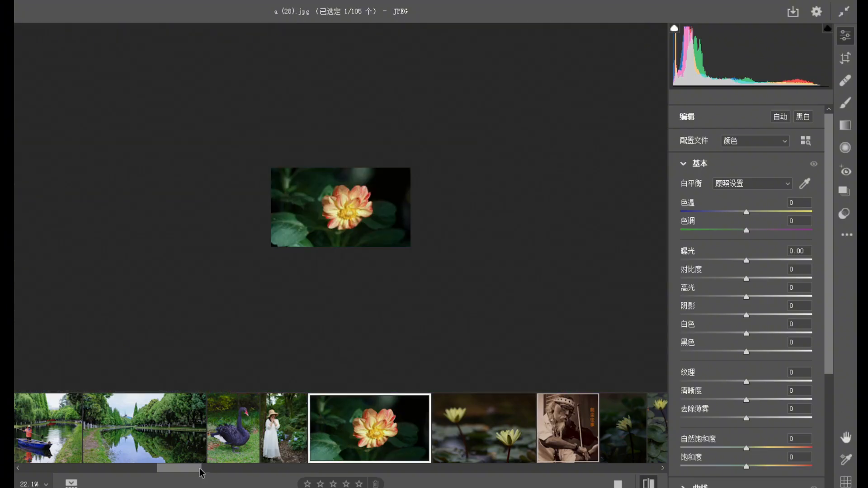
scroll(200, 468, right, 3)
click(292, 446)
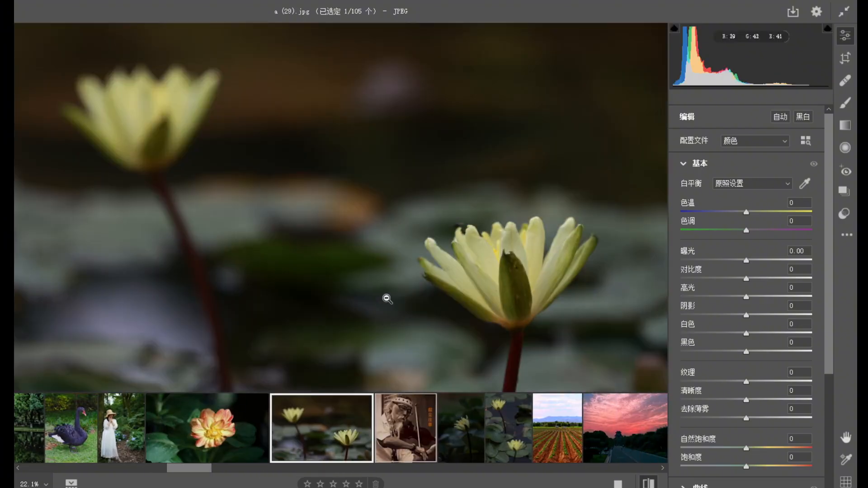
alt+click(358, 277)
alt+click(334, 263)
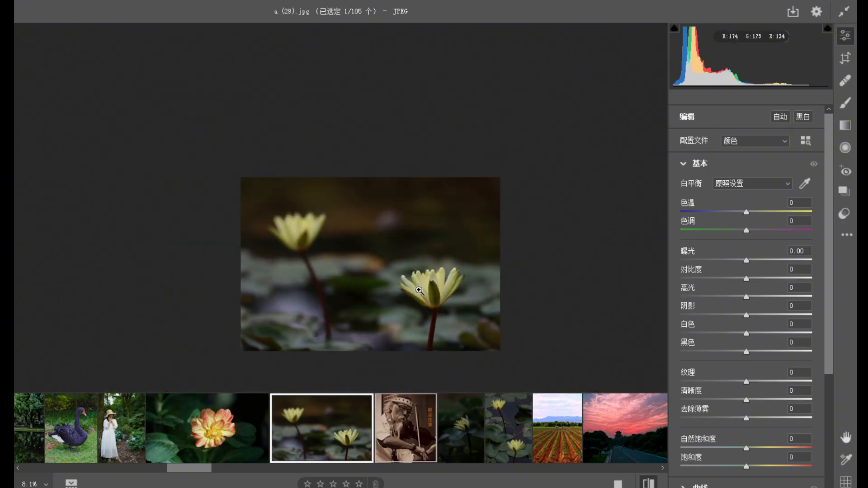
Examine the landscape photo of two yellow water lilies up close and view the sepia photo of the bearded violinist.
click(444, 314)
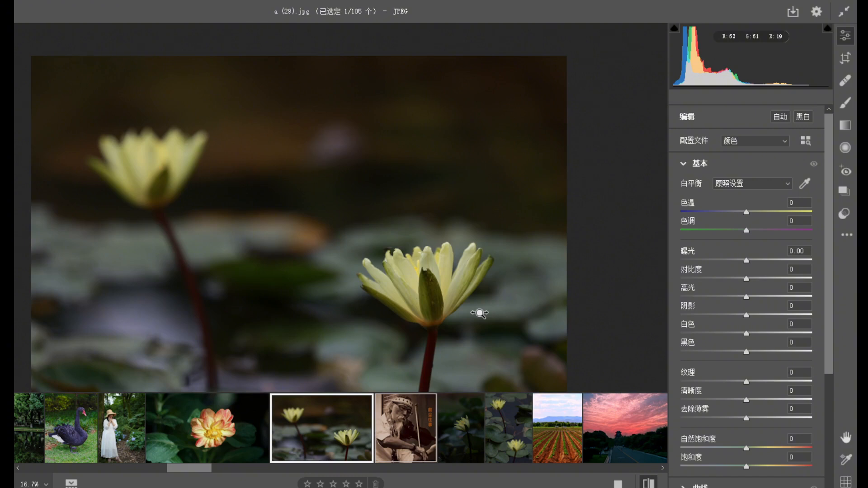
alt+click(480, 313)
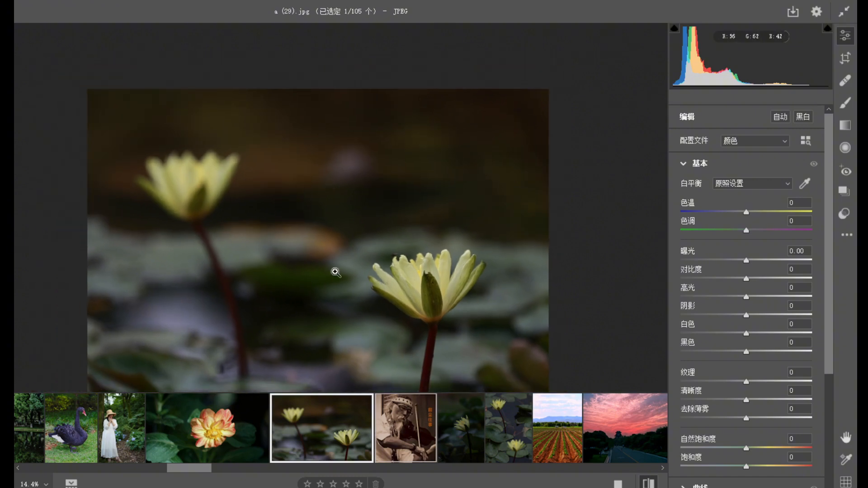
mouse_move(479, 425)
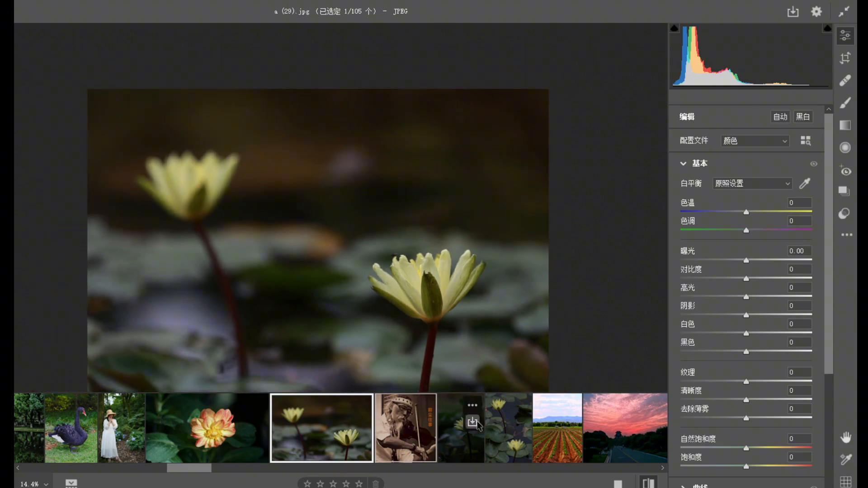
click(409, 440)
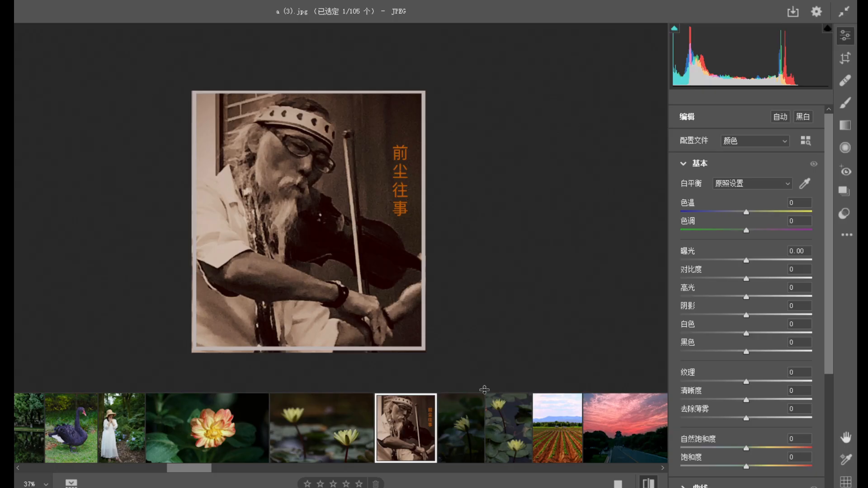
Open the dark photo of the single yellow water lily and examine its petals up close and its full composition.
click(460, 431)
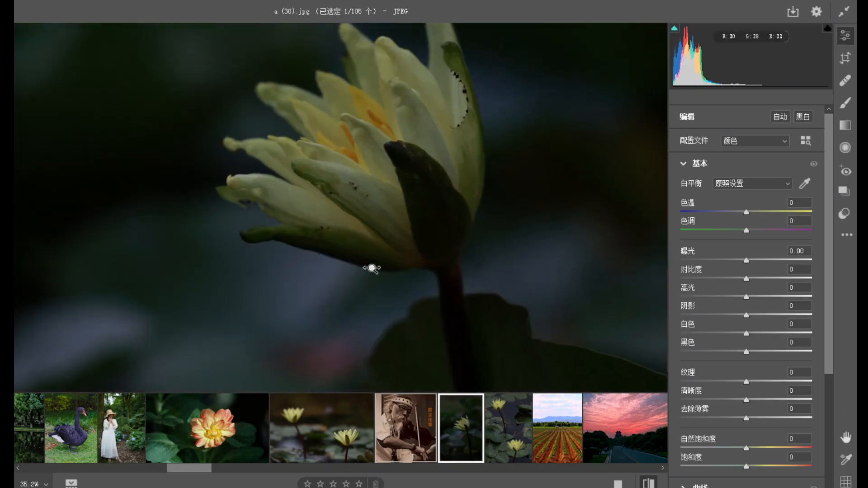
click(368, 267)
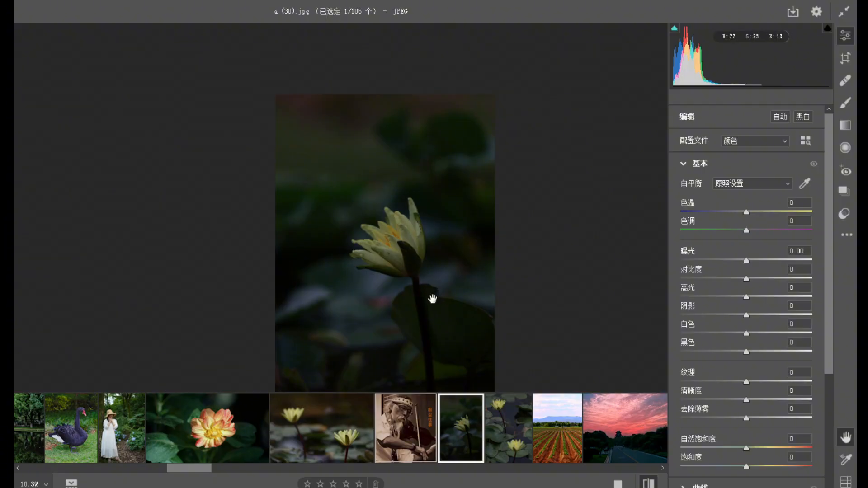
drag(434, 300, 399, 261)
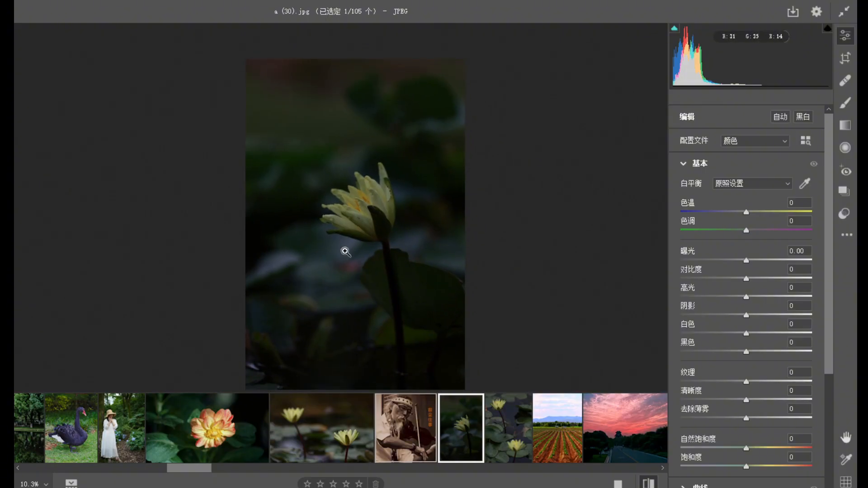
click(382, 203)
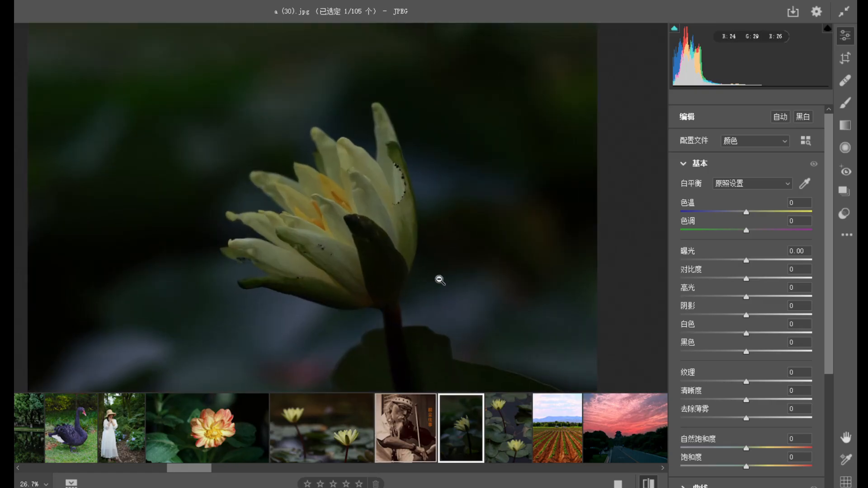
alt+click(409, 275)
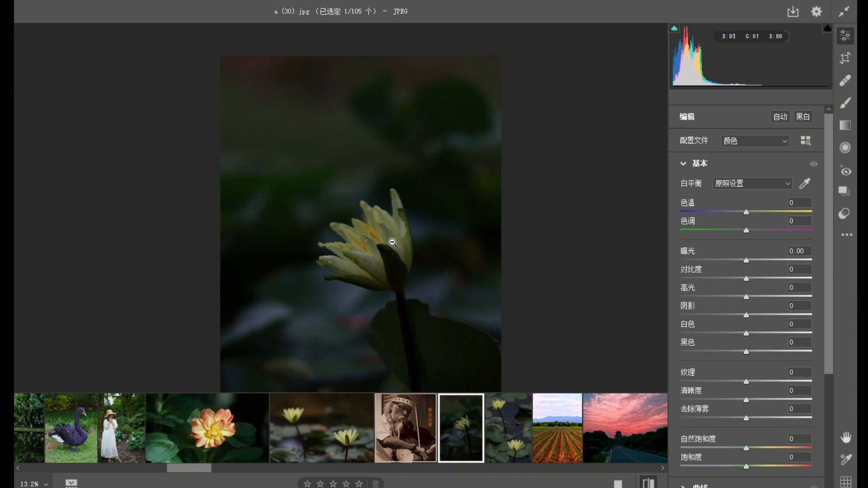
Compare the portrait-format photo of two yellow water lilies with the landscape-format one.
click(502, 444)
alt+click(404, 280)
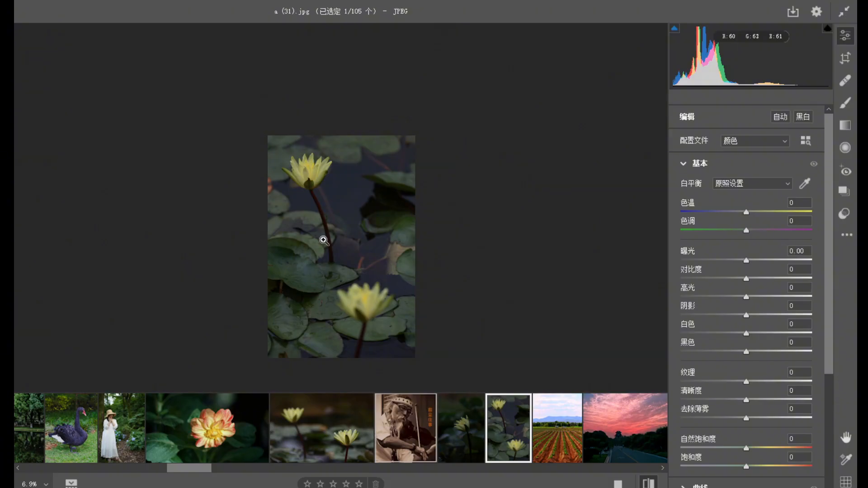
click(347, 425)
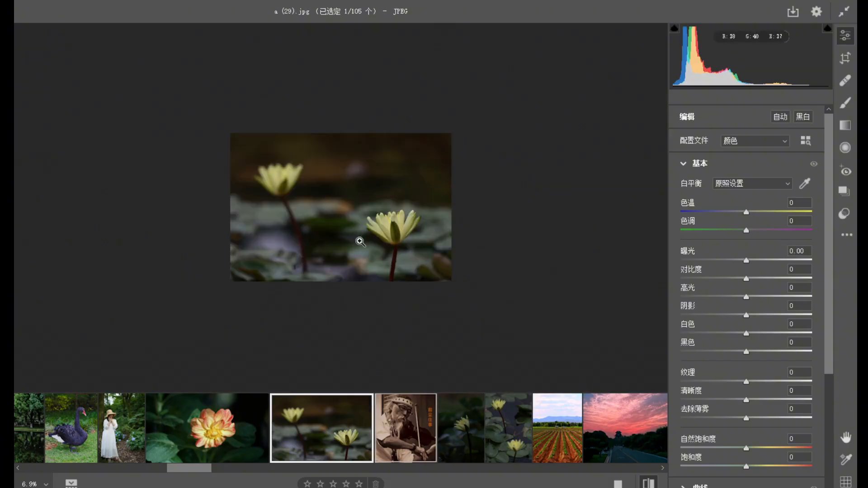
mouse_move(492, 460)
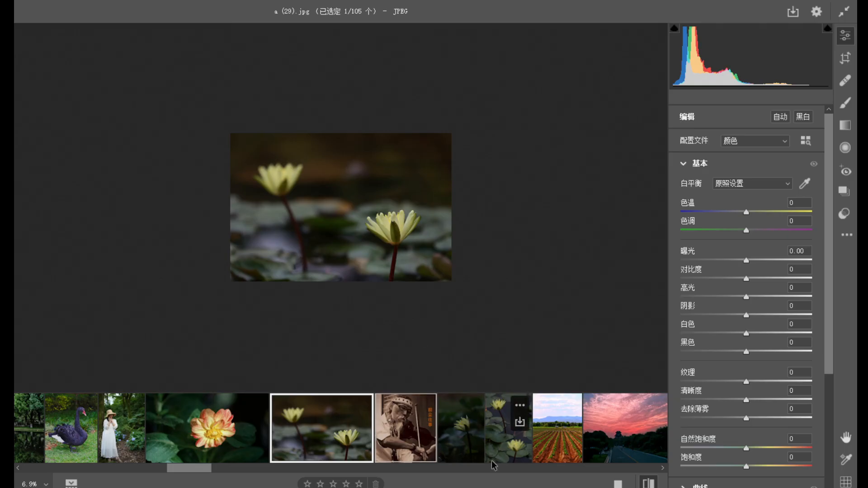
click(521, 457)
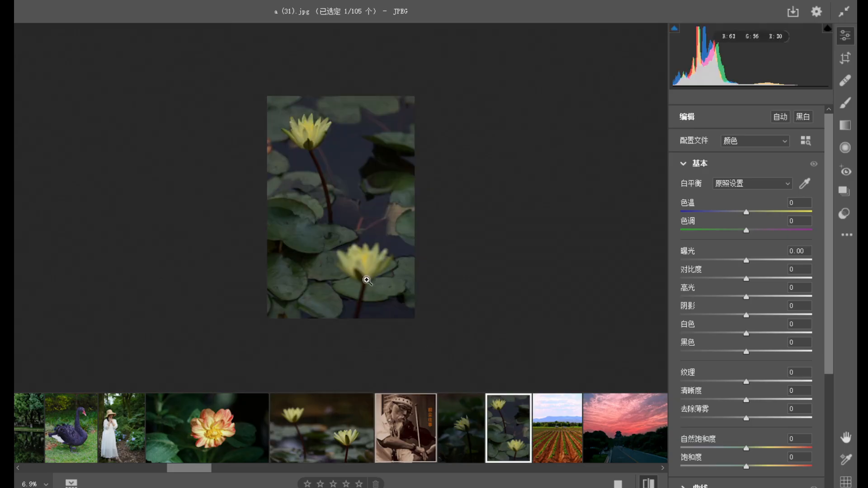
Open the photo of the ploughed field with distant blue mountains and examine it enlarged.
click(564, 457)
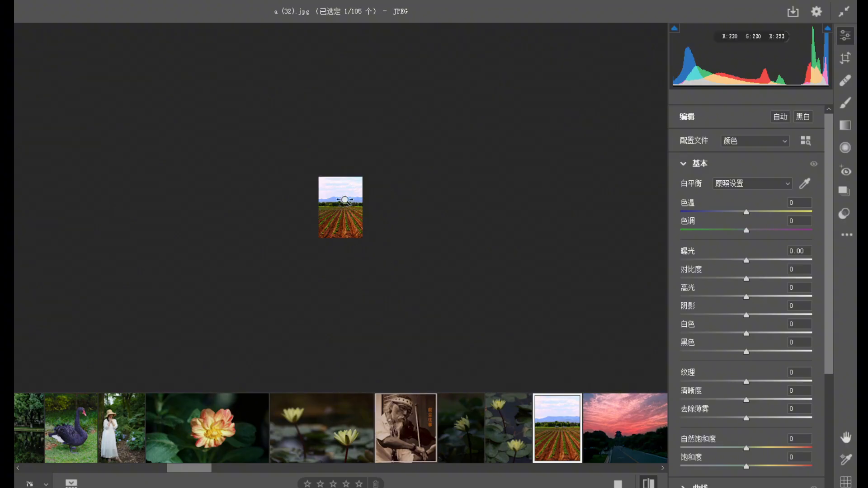
click(369, 274)
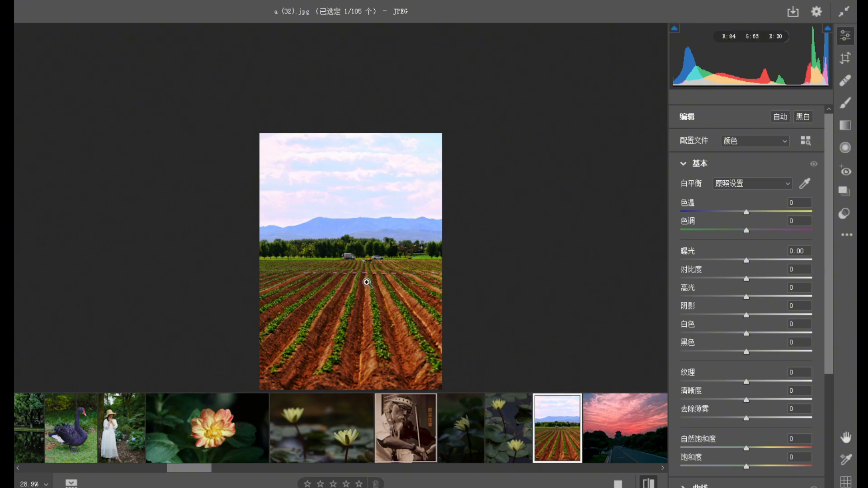
Examine the ploughed field photo, enlarging the vehicles and tree line and viewing the full composition.
key(space)
drag(385, 297, 348, 249)
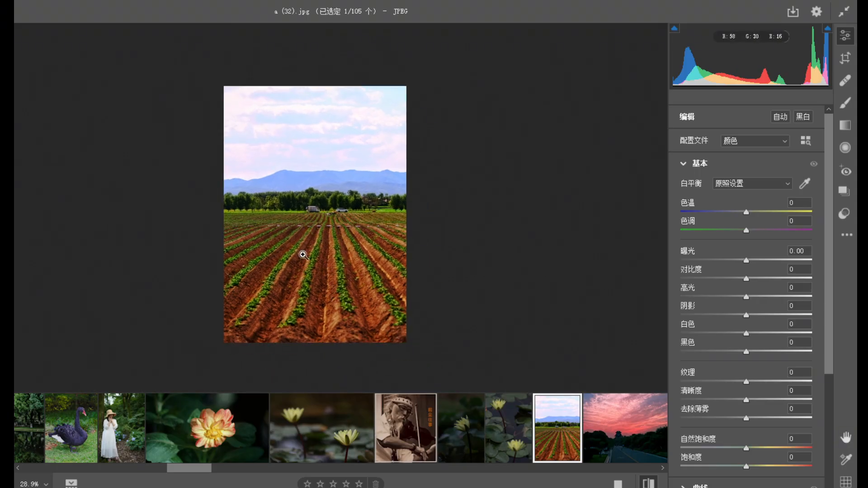
click(331, 209)
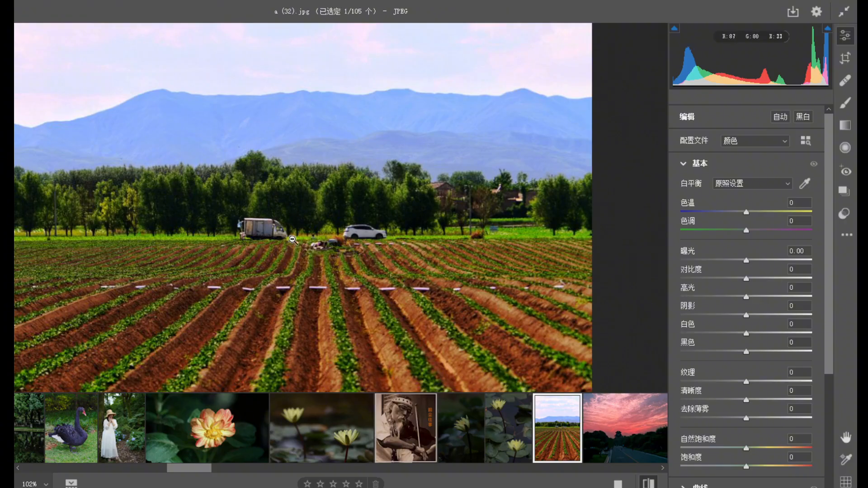
alt+click(360, 268)
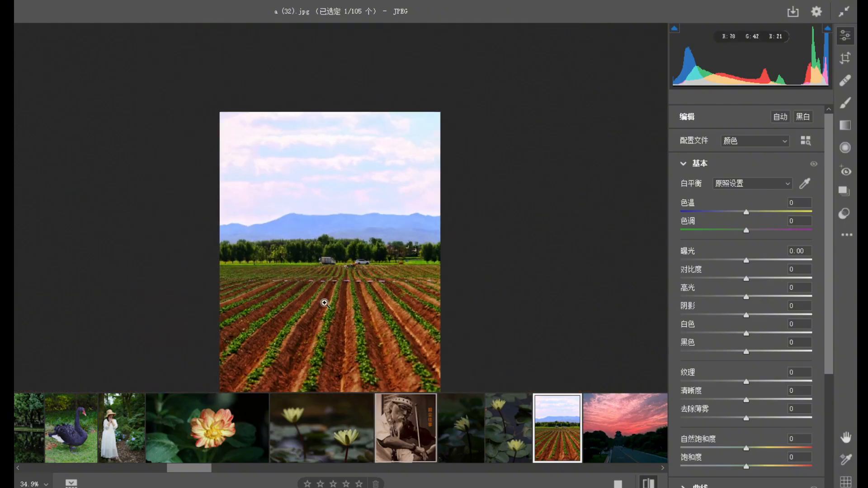
click(350, 268)
click(405, 231)
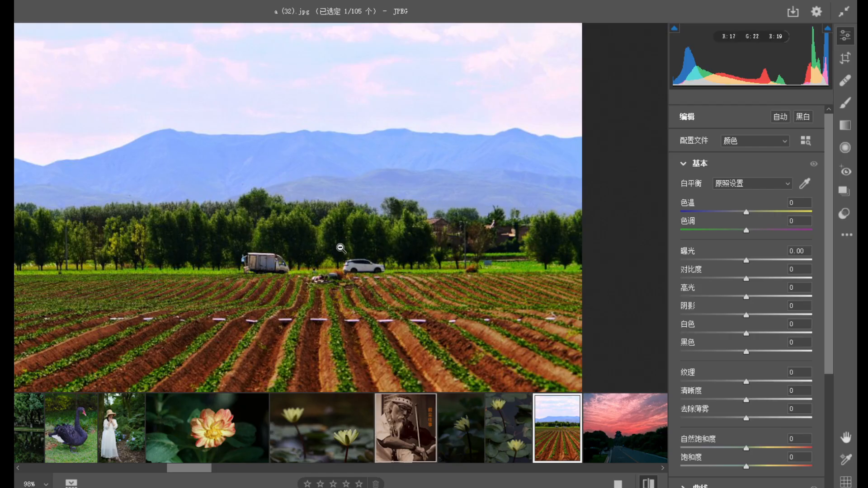
alt+click(341, 248)
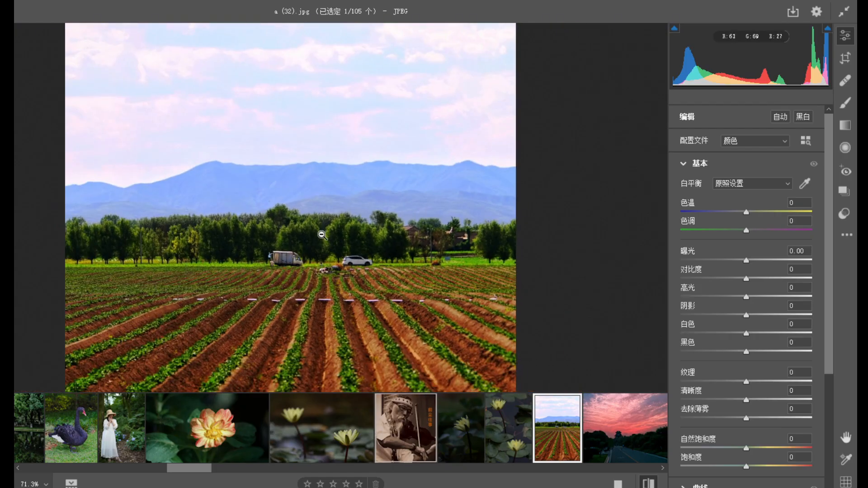
drag(364, 287, 290, 229)
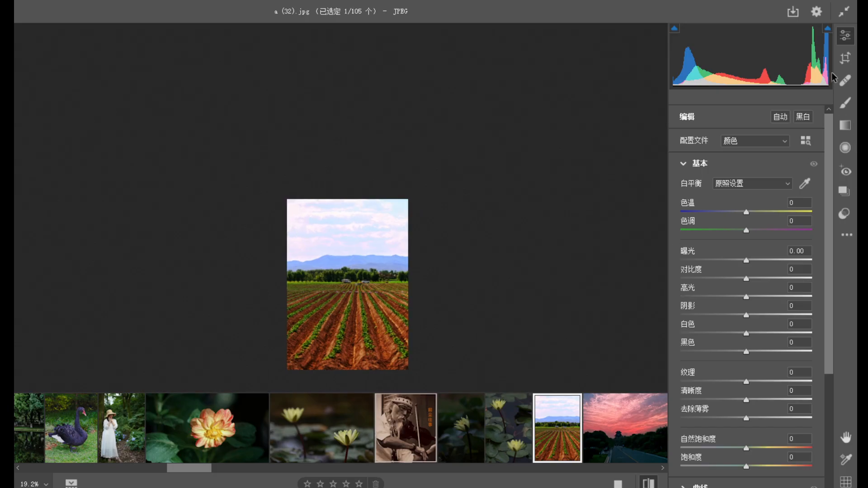
Crop a strip of foreground soil off the bottom edge of the ploughed field photo.
click(849, 58)
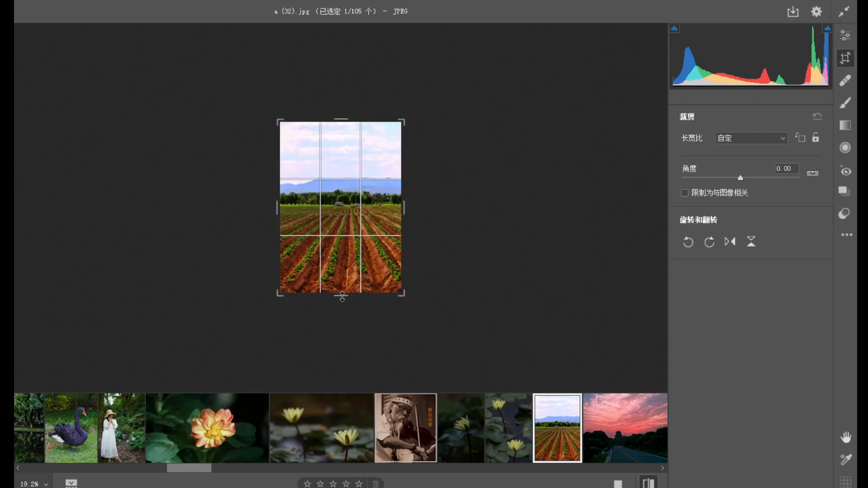
drag(342, 297, 343, 277)
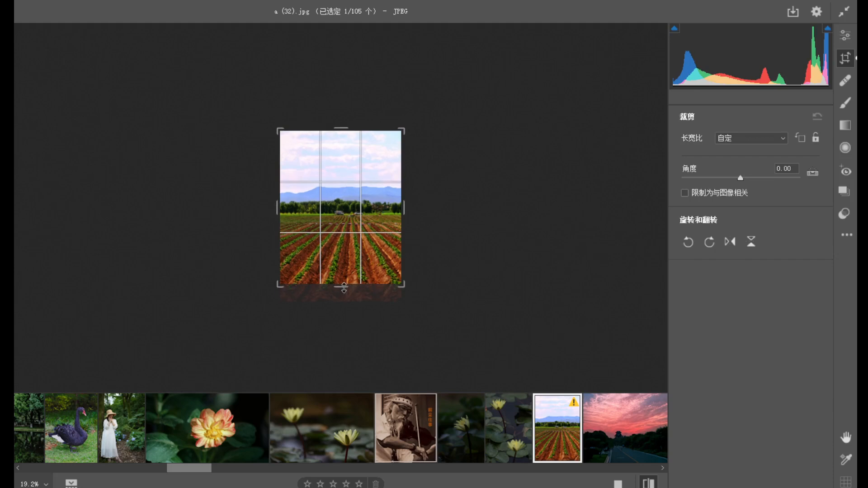
key(Return)
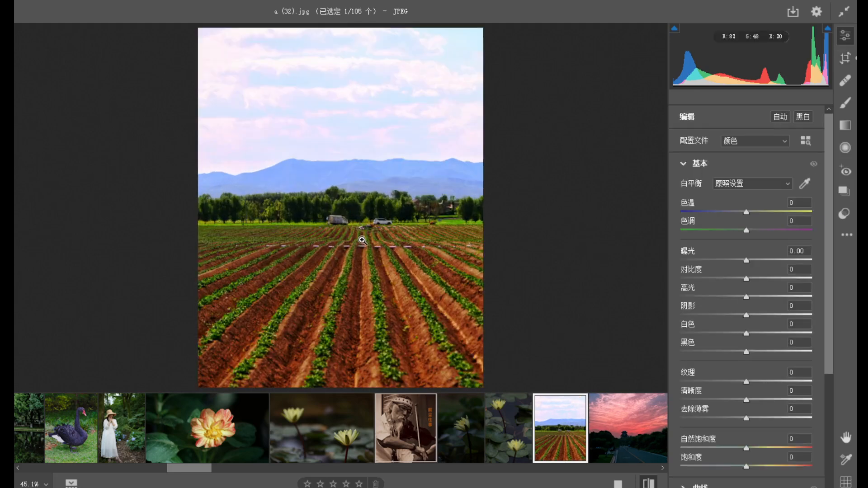
Add a graduated filter from the field photo's top edge down to the mountains and set its exposure to -1.65.
scroll(360, 298, down, 5)
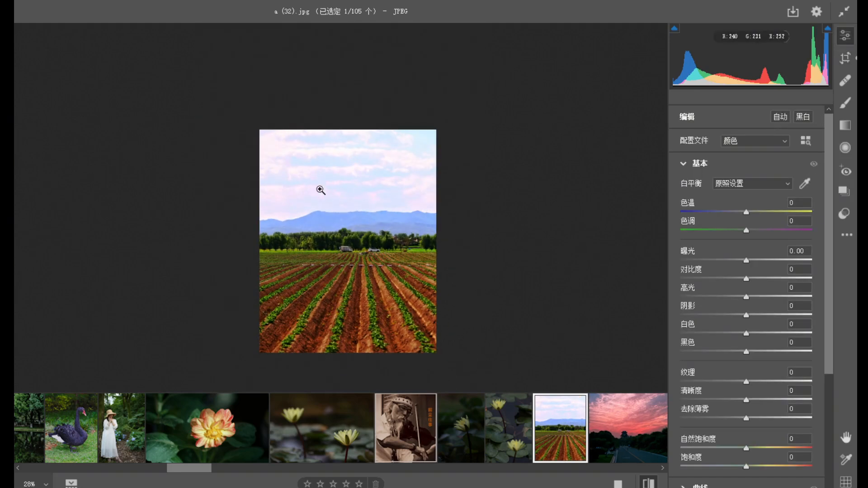
click(845, 125)
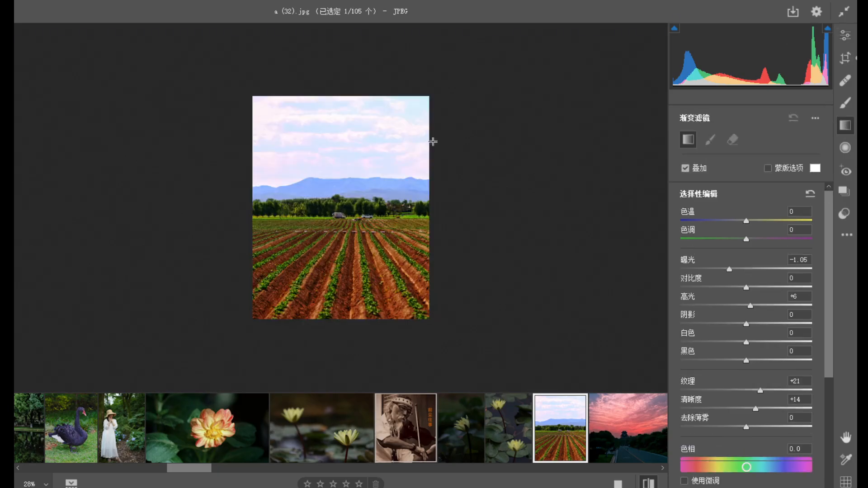
drag(351, 97, 351, 194)
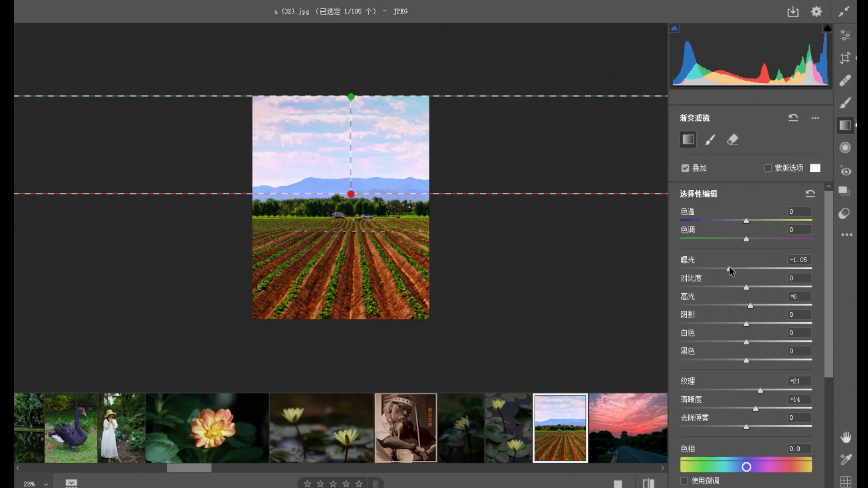
drag(729, 270, 719, 269)
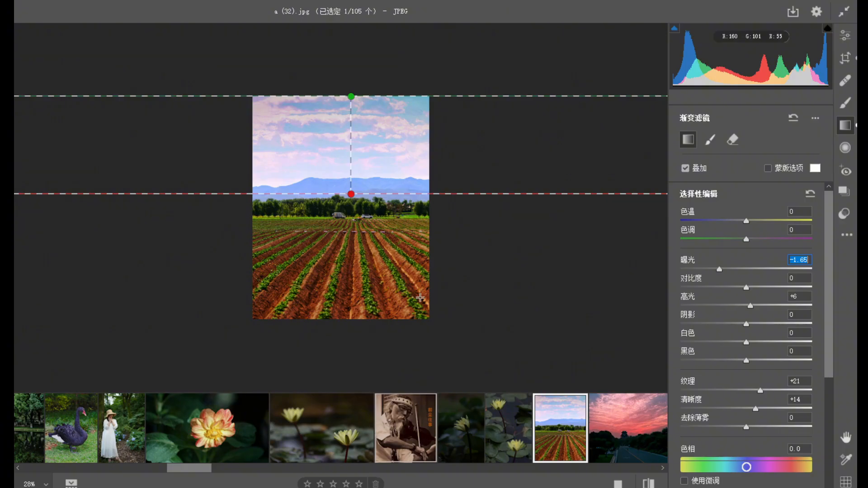
View the pink sunset road photo, then open the green meadow photo with the dark forest and view it whole.
click(631, 421)
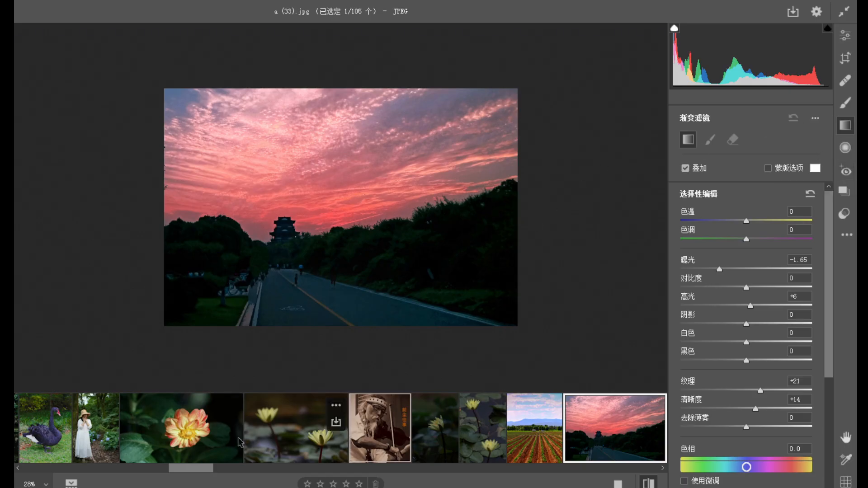
drag(189, 467, 220, 469)
click(248, 452)
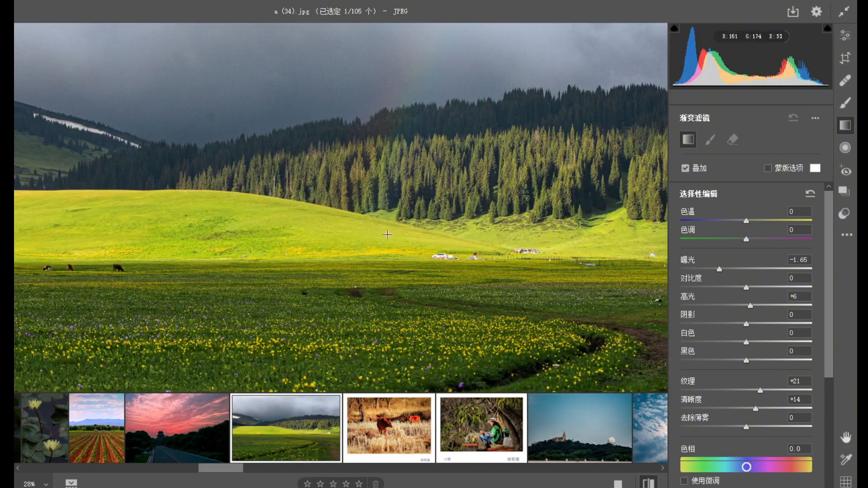
click(391, 224)
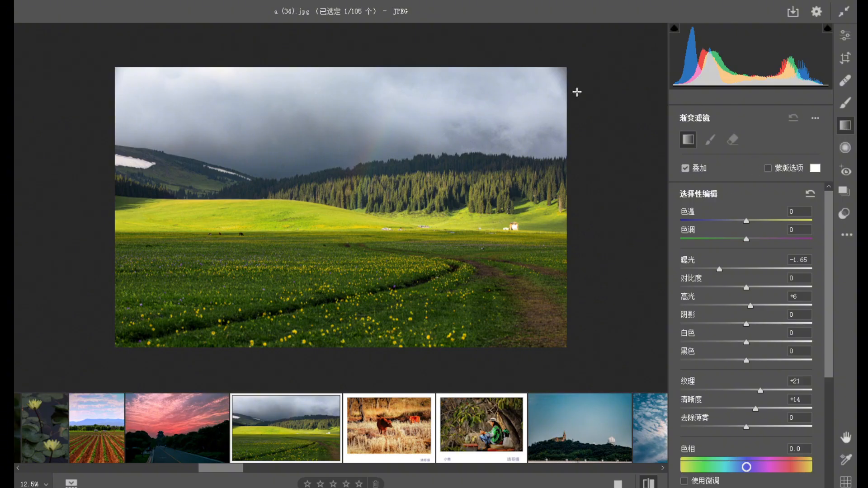
Add a graduated filter from above the meadow photo's sky down to the sunlit hill and set its saturation to +84.
drag(315, 62, 314, 188)
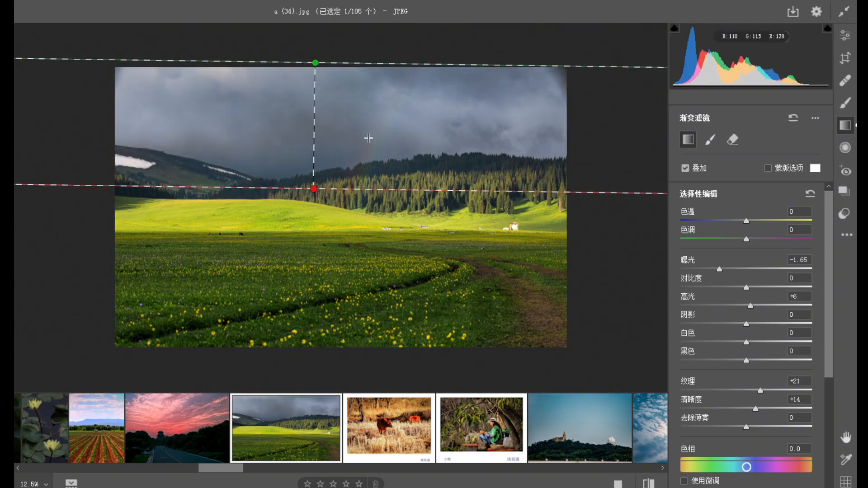
drag(314, 188, 313, 211)
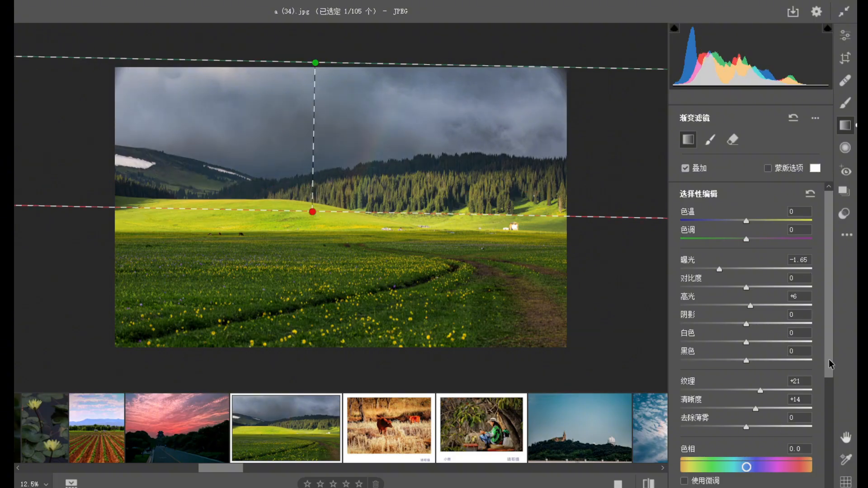
scroll(796, 429, down, 3)
drag(769, 465, 784, 460)
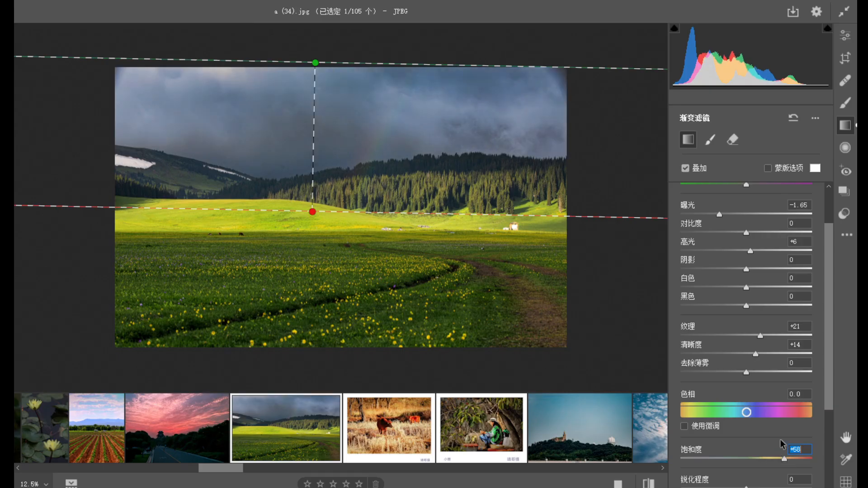
scroll(828, 395, down, 2)
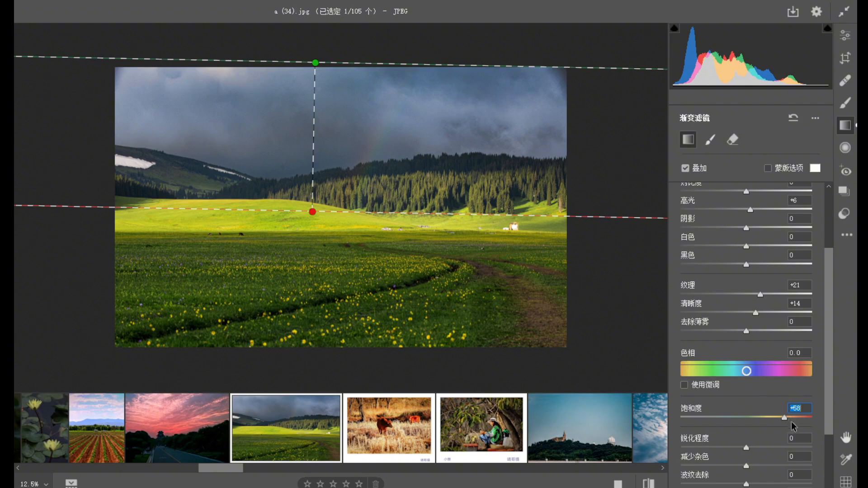
drag(787, 415, 800, 415)
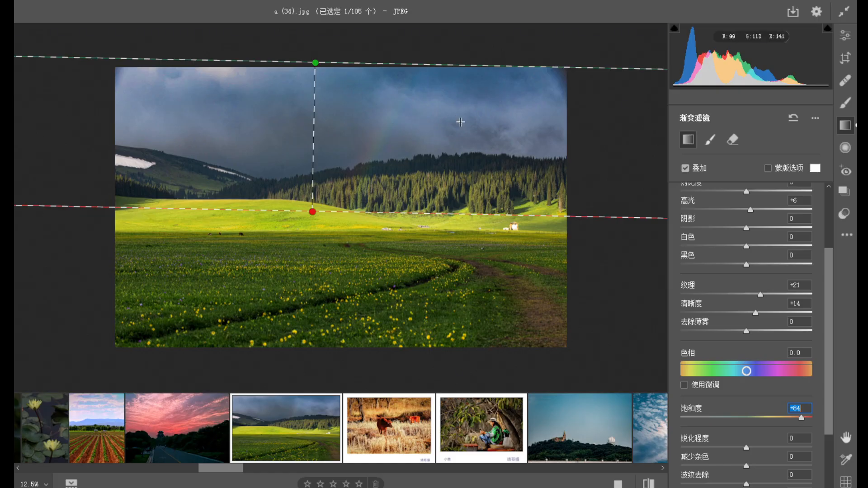
Set the meadow photo's overall highlights to -63 and exposure to -0.35.
click(845, 36)
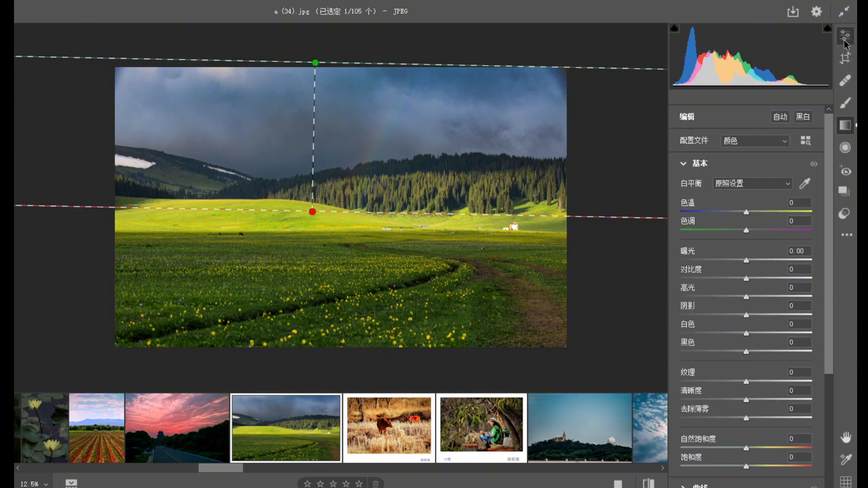
drag(531, 243, 588, 304)
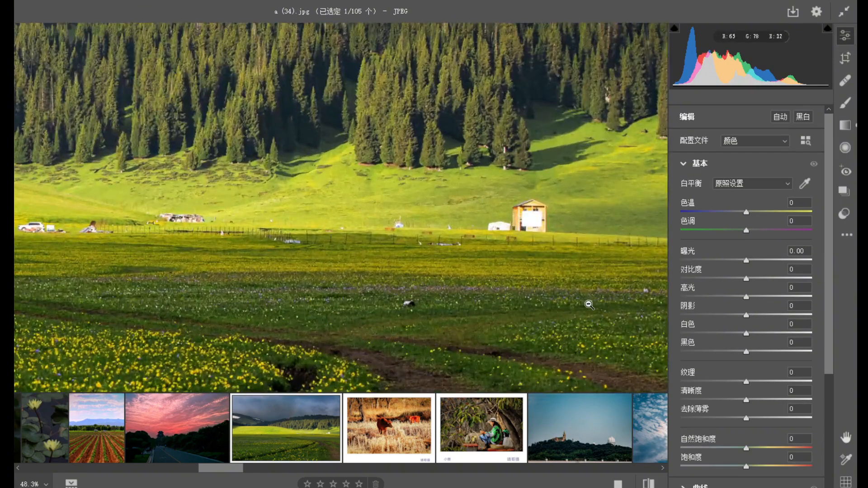
alt+click(522, 237)
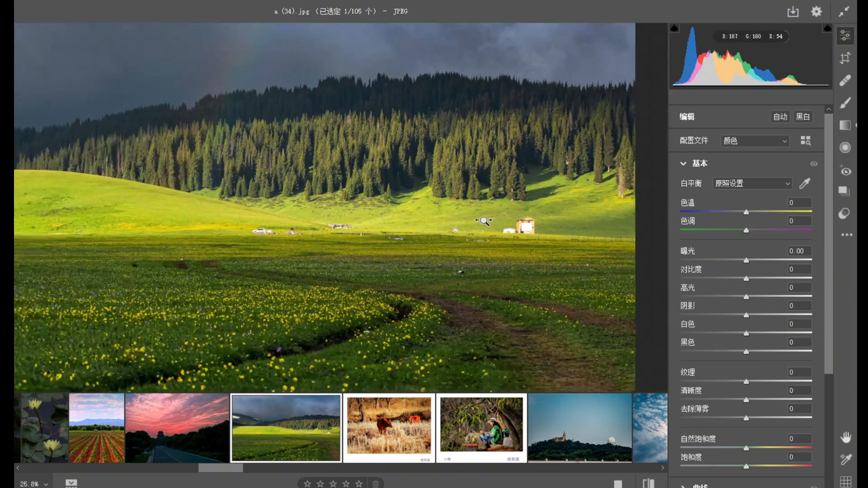
drag(745, 298, 704, 297)
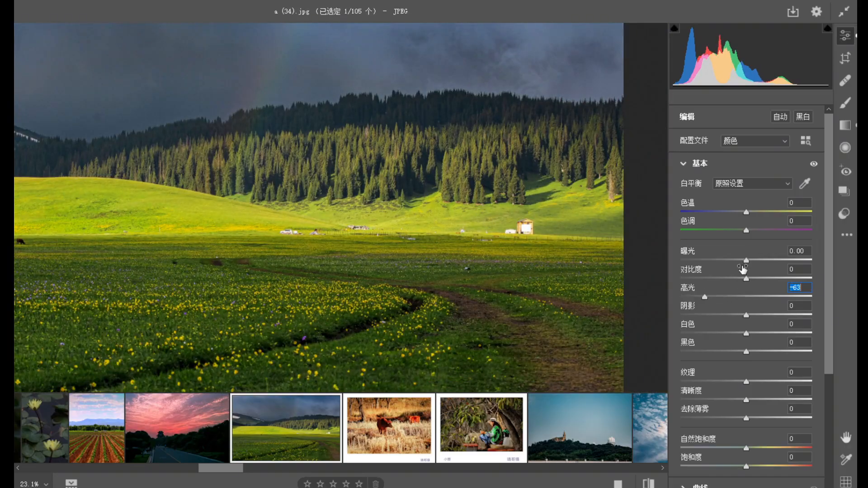
drag(746, 261, 741, 262)
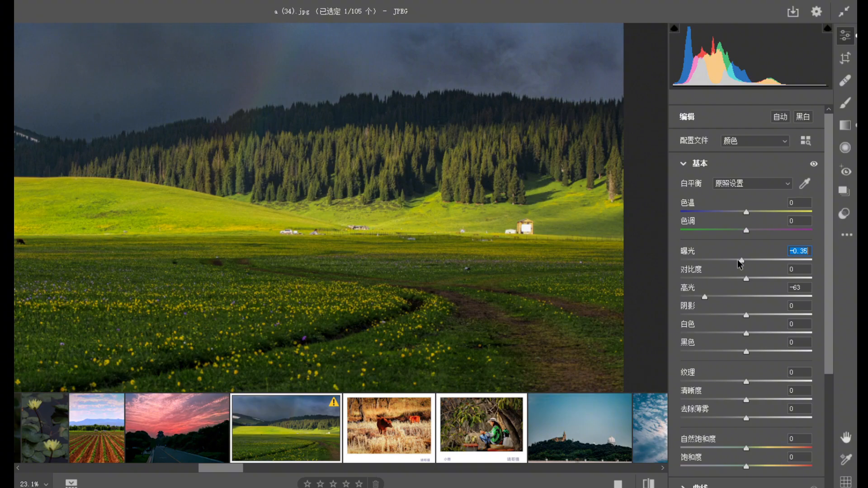
Examine the meadow photo's whole composition, including the upper corners and top edge of the sky.
alt+click(506, 270)
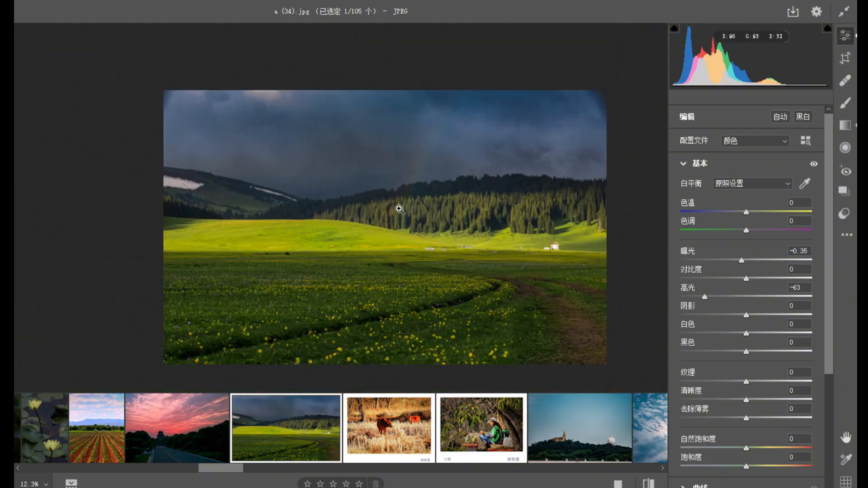
drag(174, 109, 225, 171)
drag(247, 139, 199, 141)
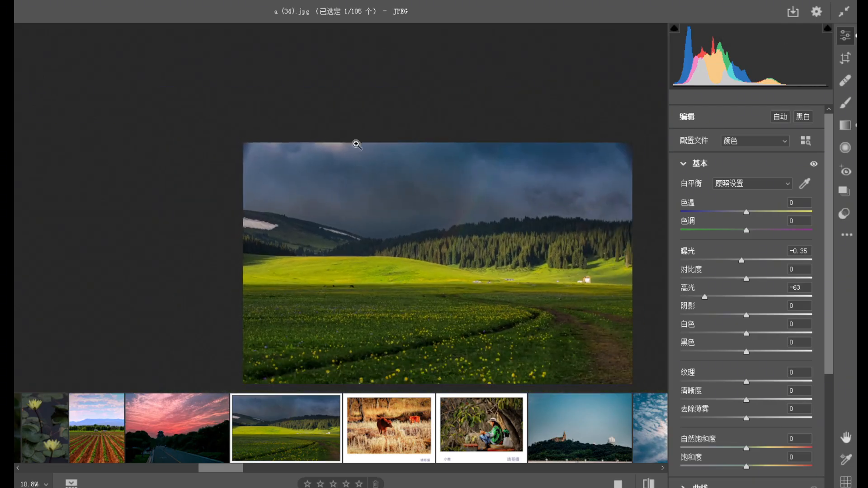
click(628, 164)
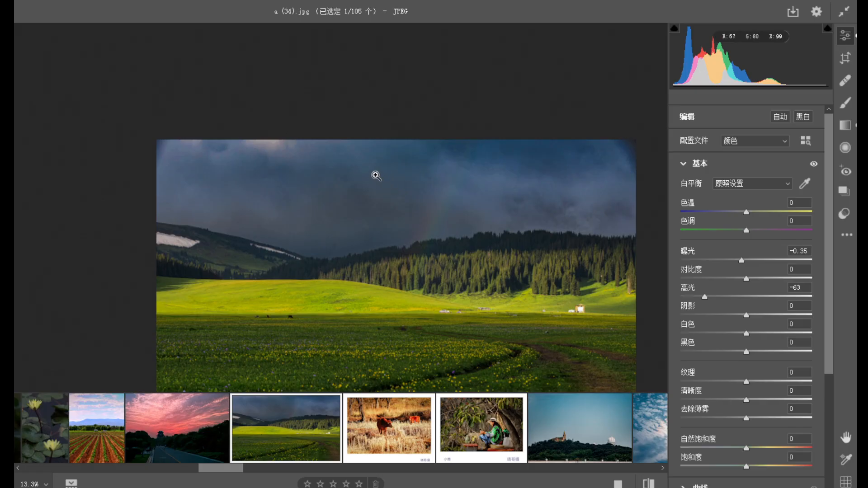
key(space)
drag(316, 252, 235, 182)
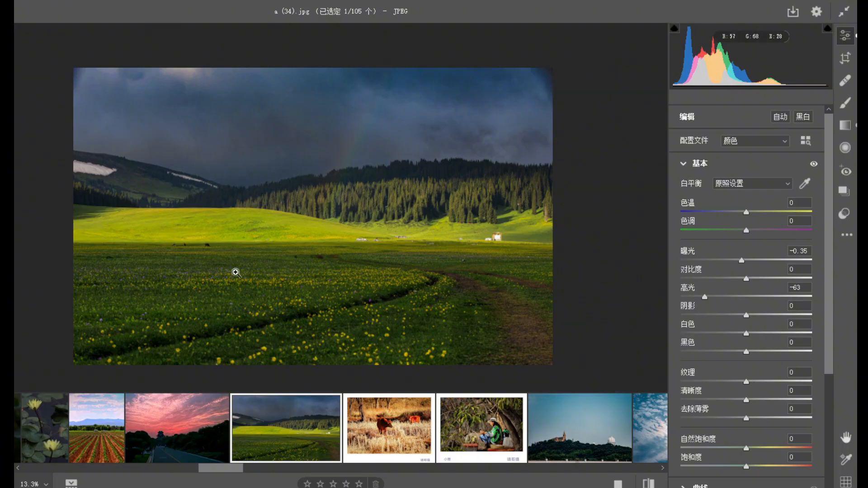
Open the white-bordered photo of two brown cattle in dry stubble and examine it at different magnifications.
mouse_move(240, 399)
drag(234, 474, 244, 477)
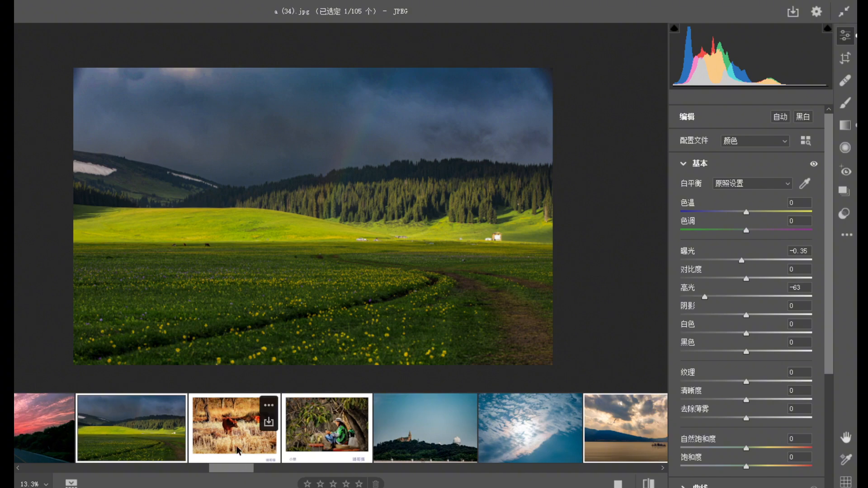
click(238, 451)
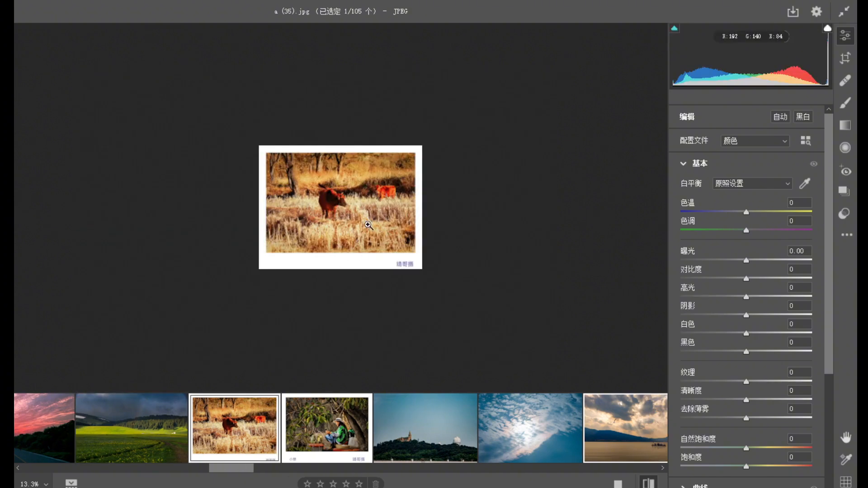
drag(388, 246, 405, 271)
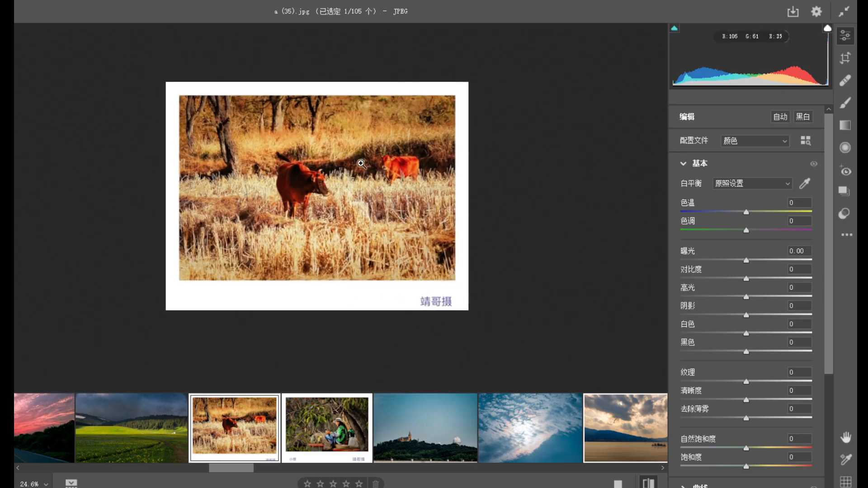
click(321, 193)
click(290, 107)
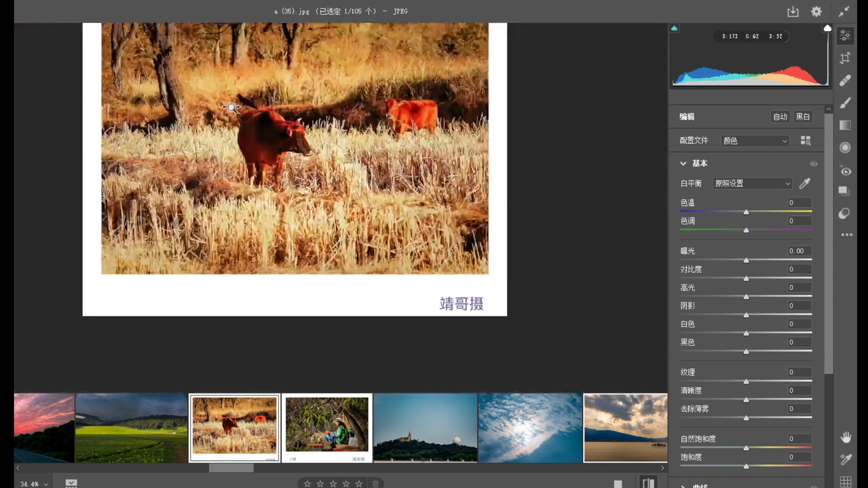
mouse_move(327, 125)
mouse_down()
mouse_move(399, 181)
mouse_move(314, 128)
mouse_up()
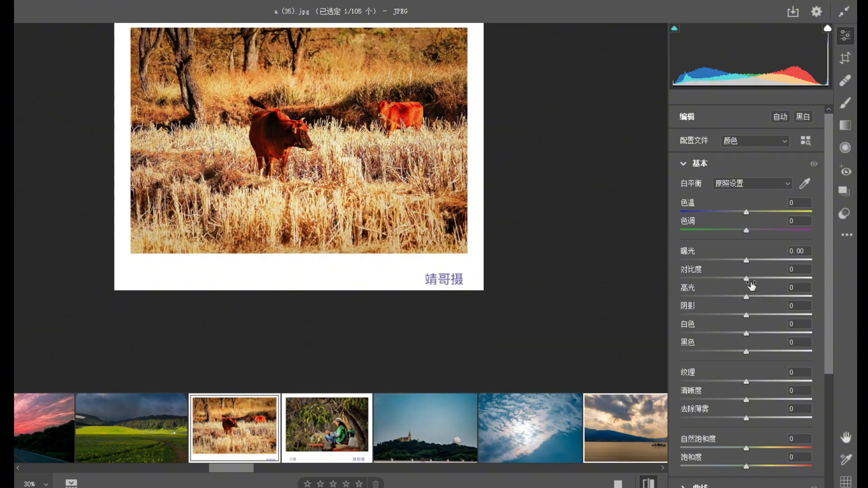
Set the highlights of the white-bordered cattle photo to -100.
drag(742, 294, 688, 288)
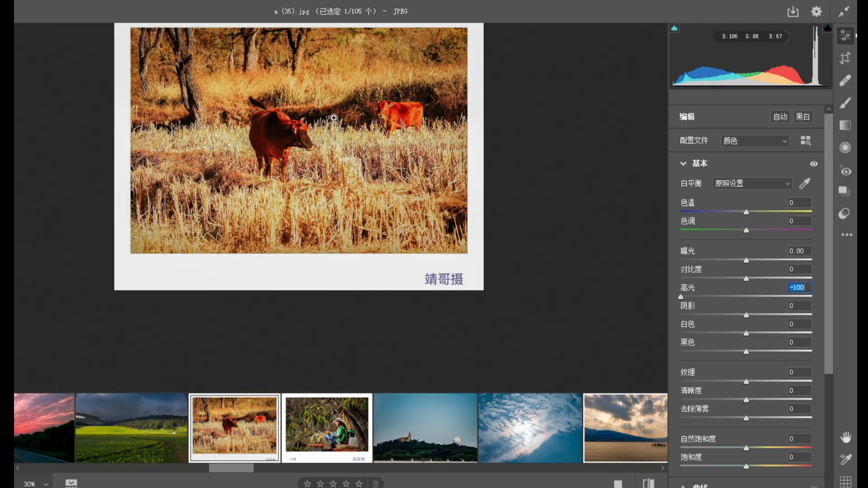
drag(324, 121, 294, 203)
key(space)
click(339, 235)
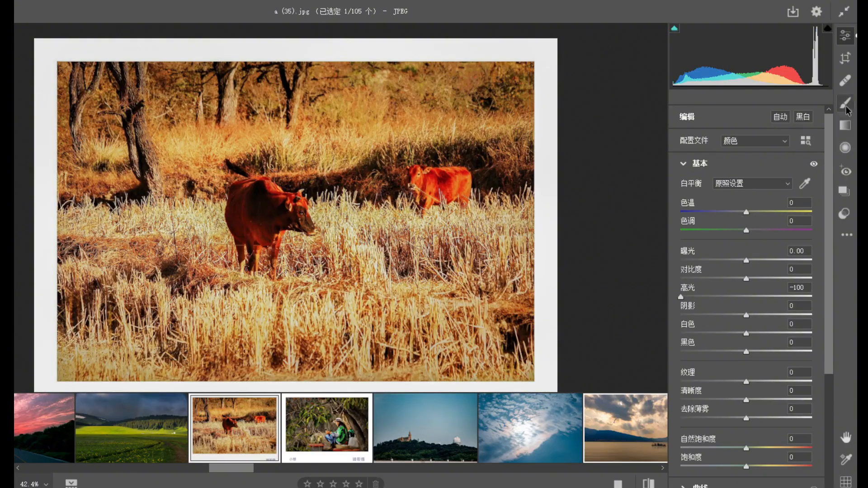
Crop the cattle photo tightly around the two animals, excluding the white border, the caption and the outer stubble.
click(845, 58)
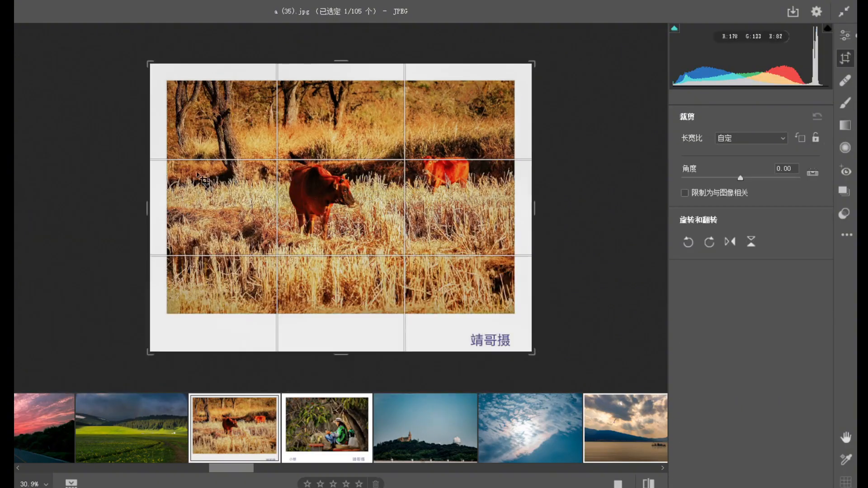
drag(147, 61, 184, 76)
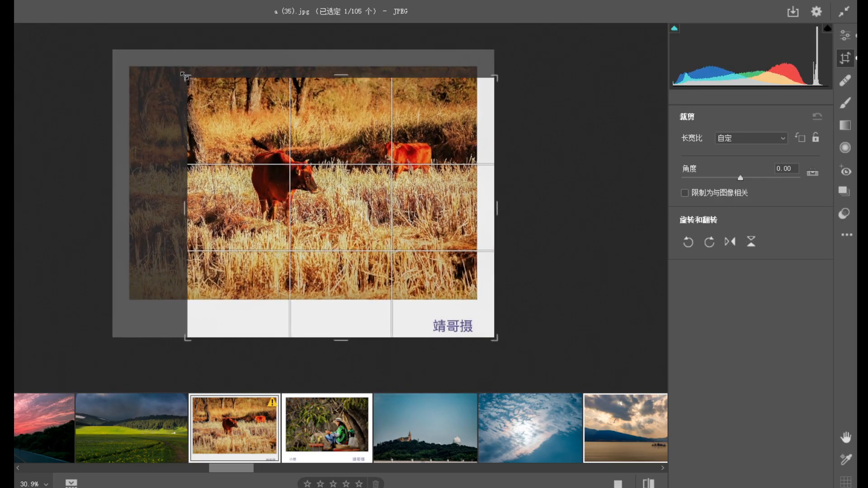
drag(186, 335, 191, 299)
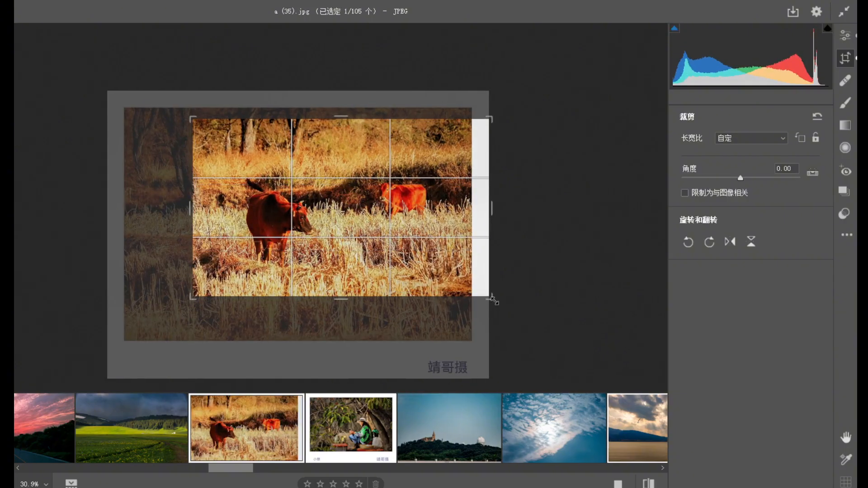
drag(492, 297, 481, 296)
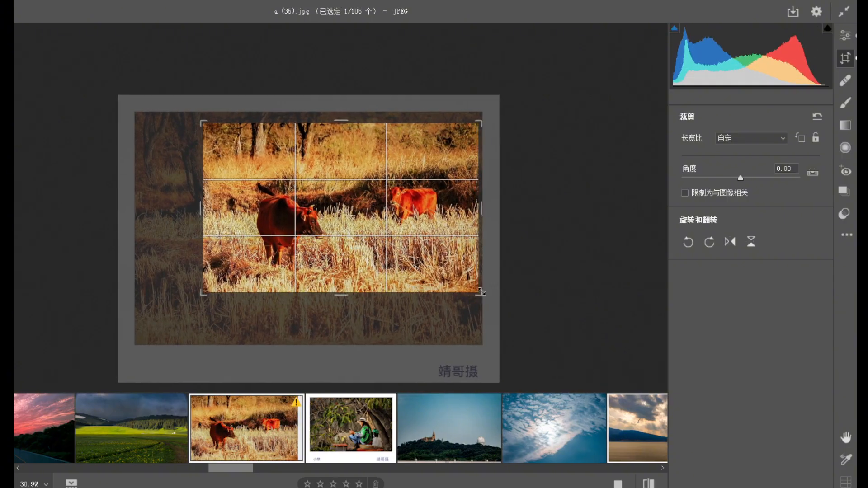
key(Return)
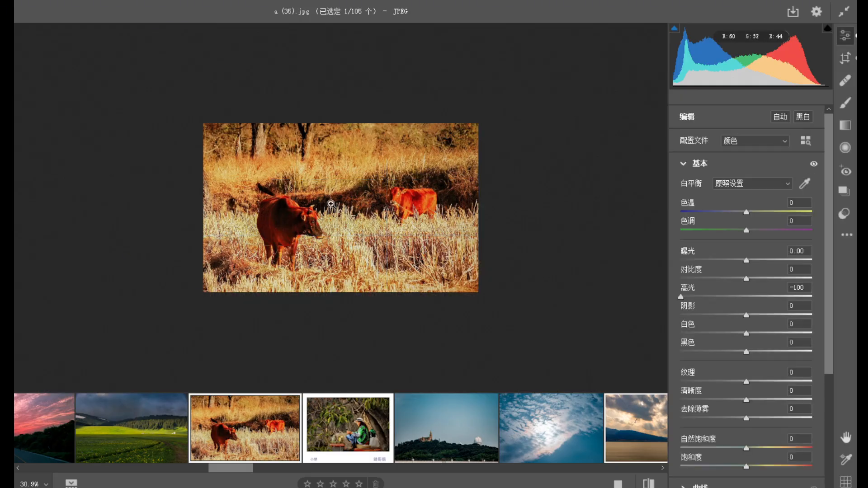
Examine the cropped cattle photo up close and as a whole, including both animals, the stubble and the grassy background.
scroll(380, 220, up, 3)
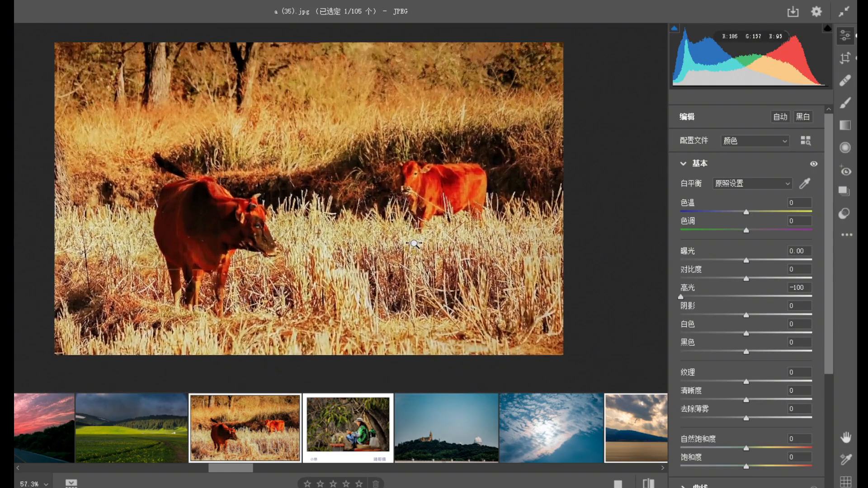
scroll(414, 244, up, 3)
scroll(226, 133, up, 3)
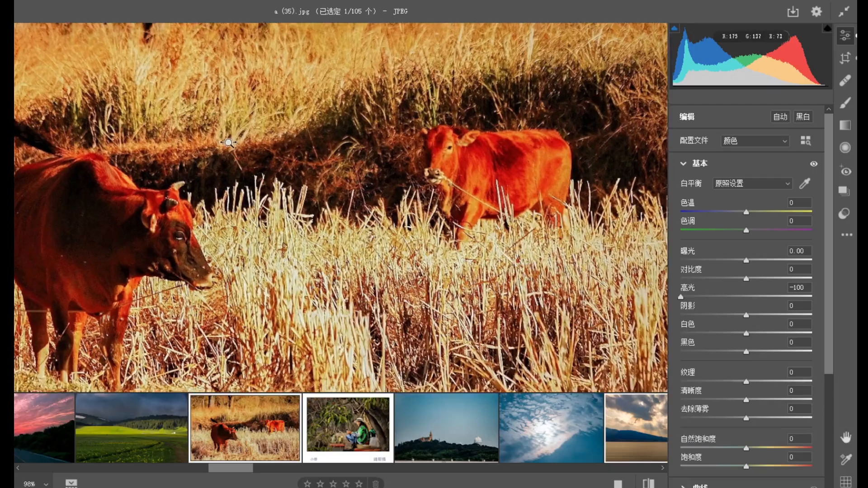
scroll(197, 206, down, 4)
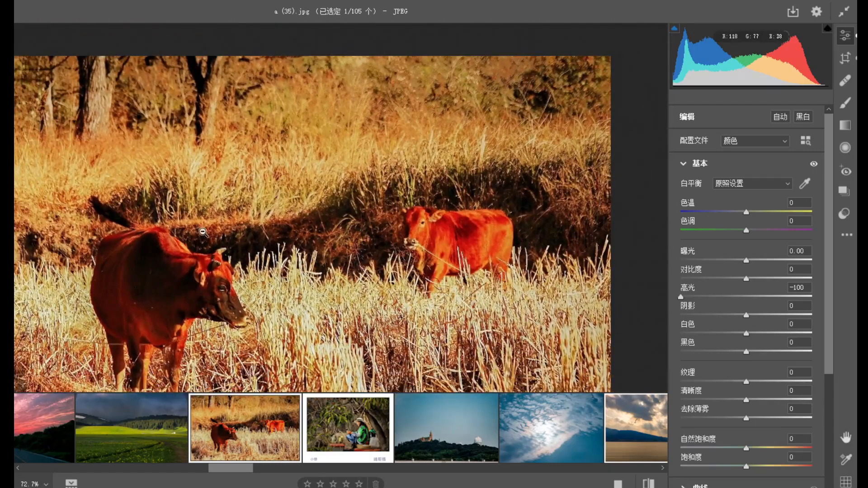
scroll(217, 284, down, 4)
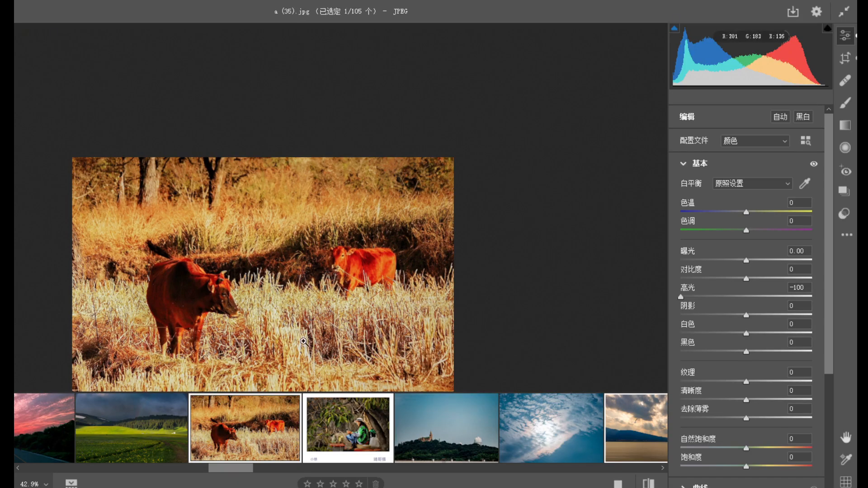
scroll(339, 315, up, 1)
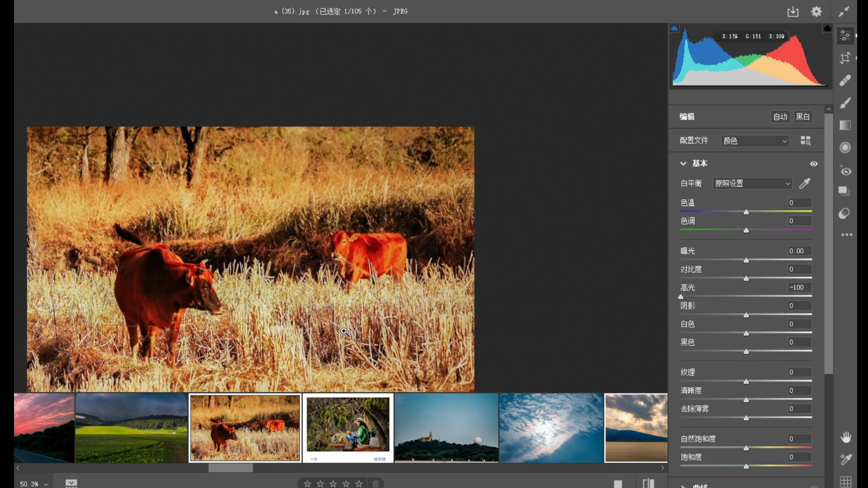
scroll(307, 310, down, 2)
scroll(326, 316, up, 2)
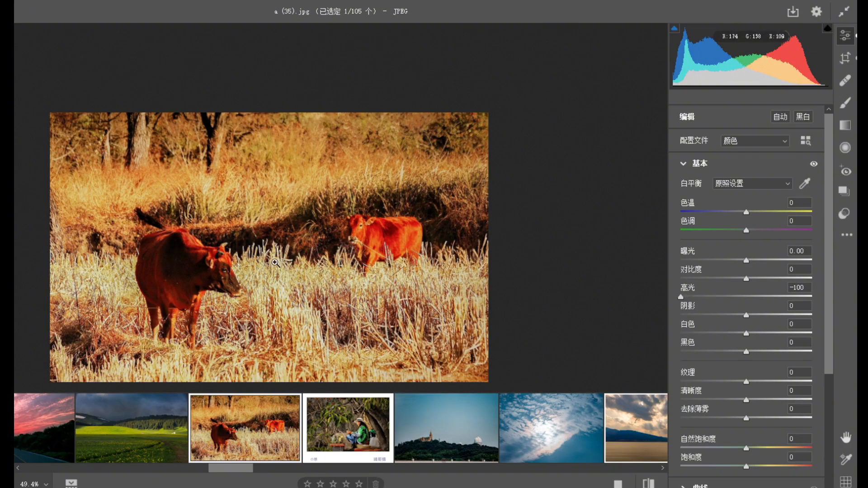
Open the white-bordered photo of the seated woman in a hat under a tree and examine its composition.
click(341, 443)
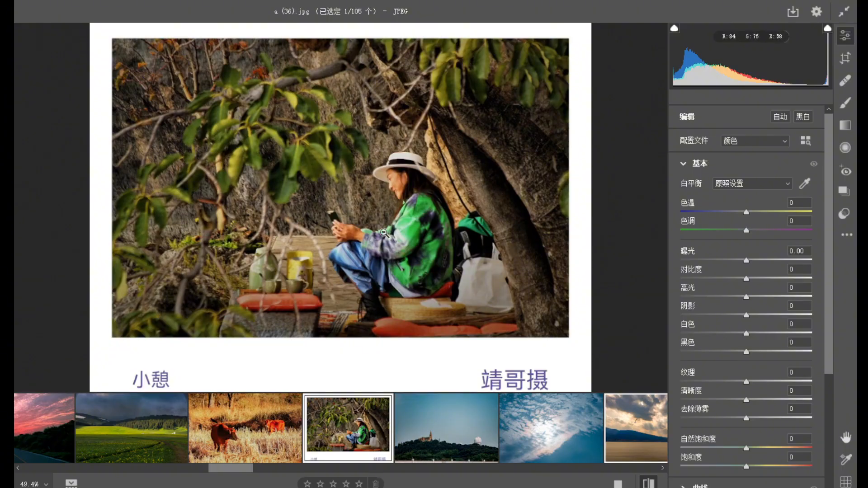
drag(384, 233, 363, 223)
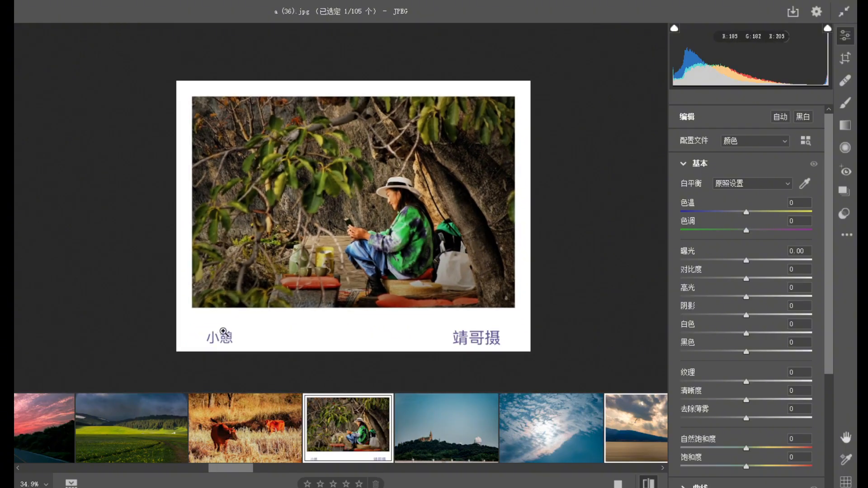
drag(427, 213, 441, 232)
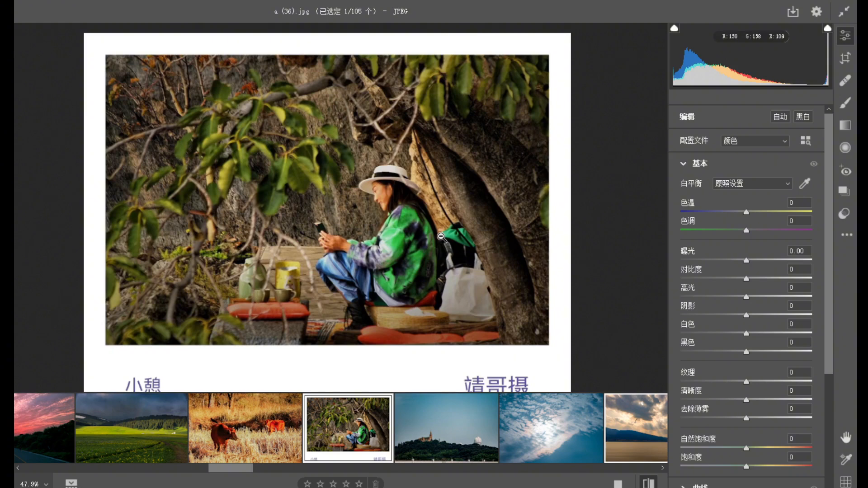
Open the photo of the hilltop church and observatory and crop off the railing below and a thin strip of sky.
click(448, 429)
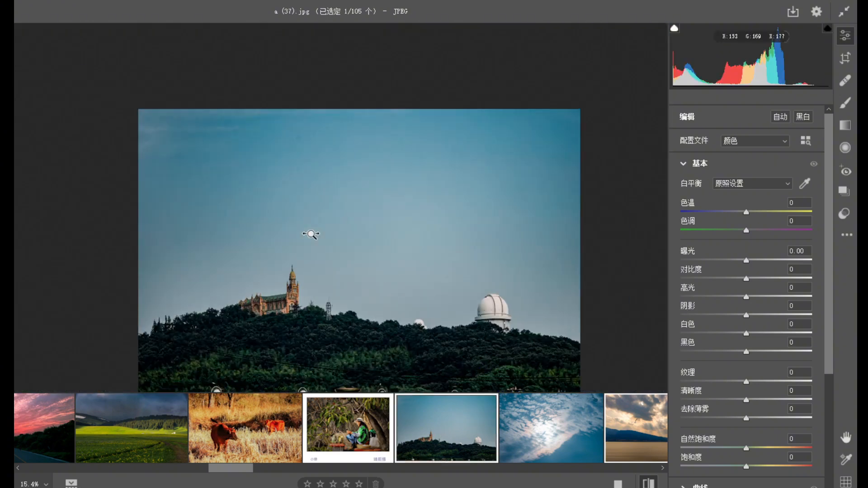
drag(319, 320, 444, 340)
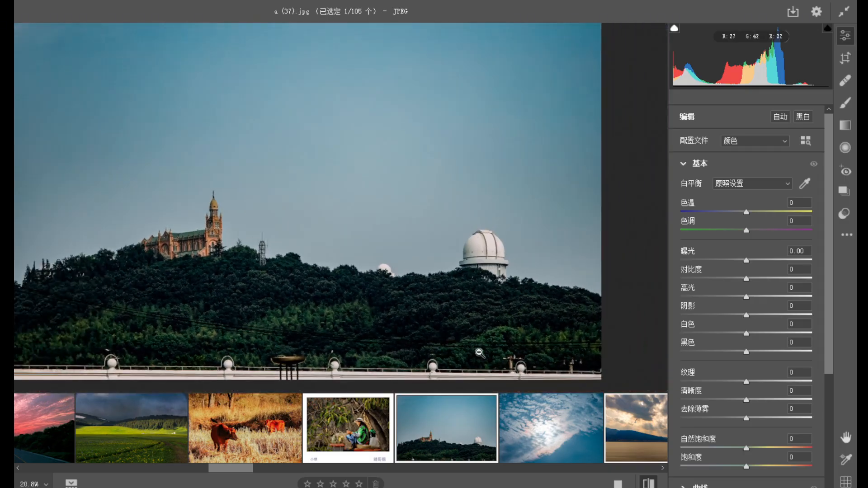
alt+click(350, 355)
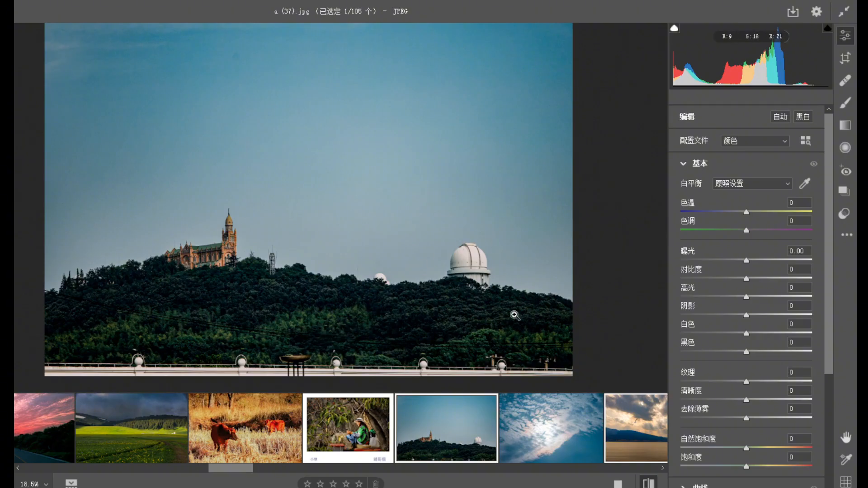
click(845, 57)
drag(355, 353, 354, 341)
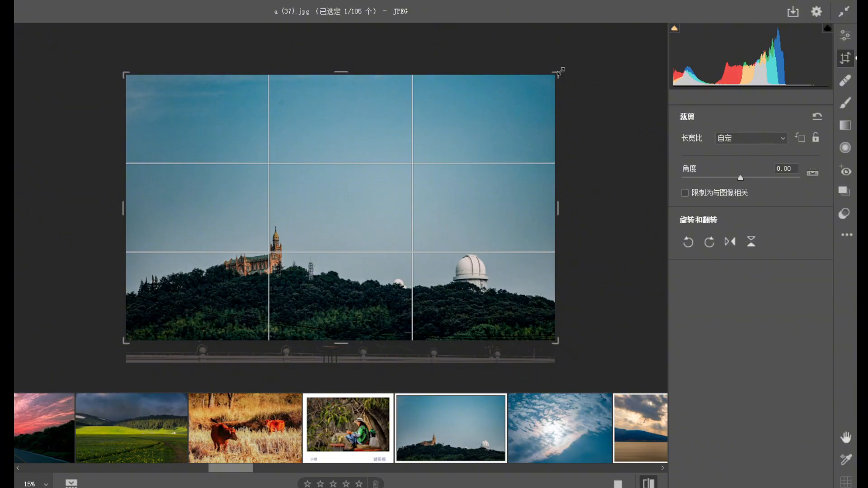
drag(560, 71, 554, 83)
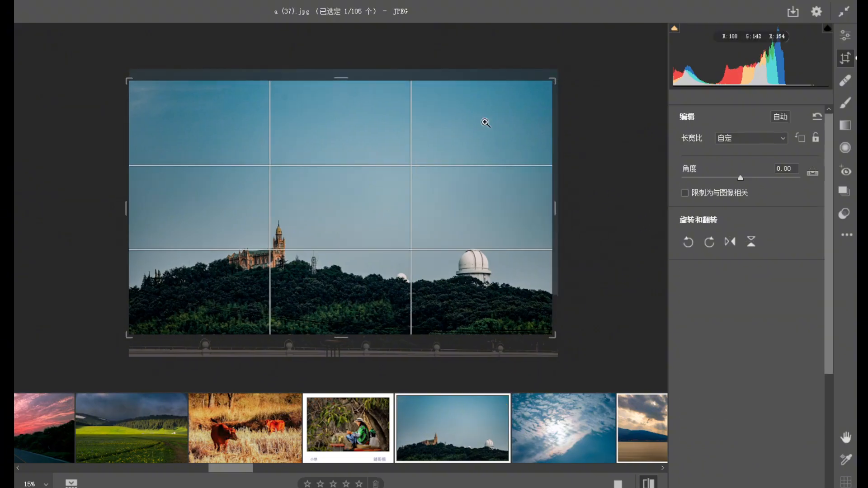
key(Return)
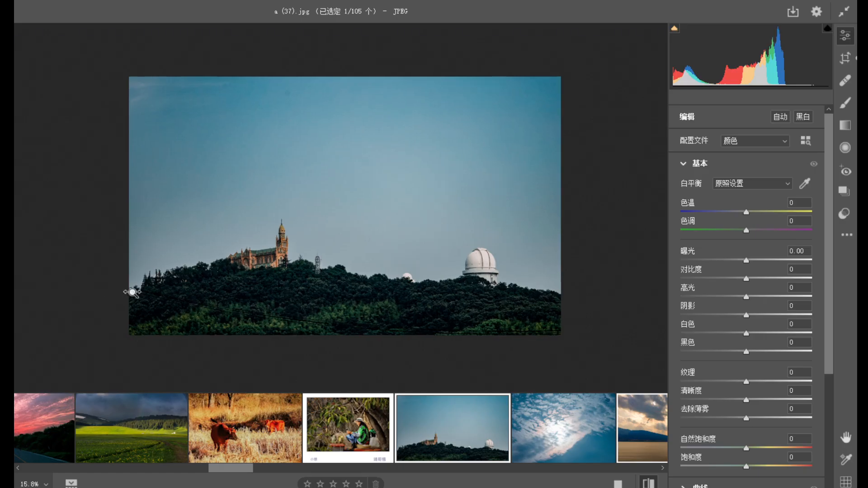
Heal the cables at the hill's left end with a size 22 brush, sampling from the dark trees, and heal one spot beside them.
scroll(132, 292, up, 5)
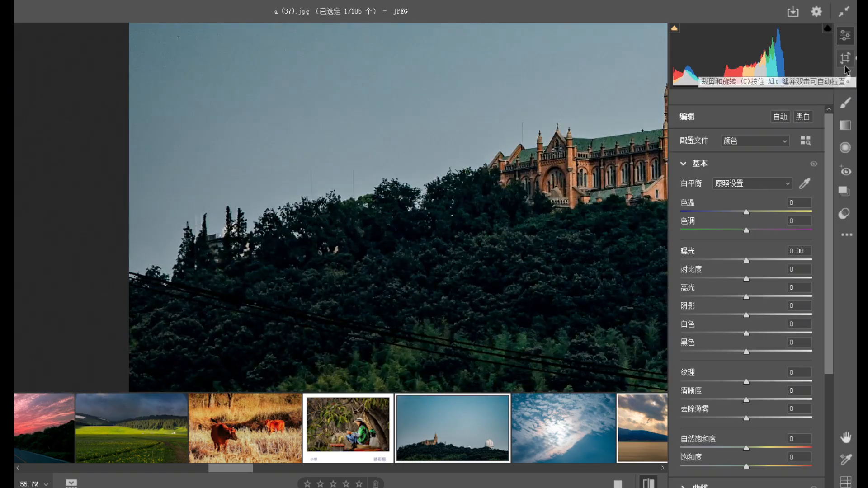
click(845, 80)
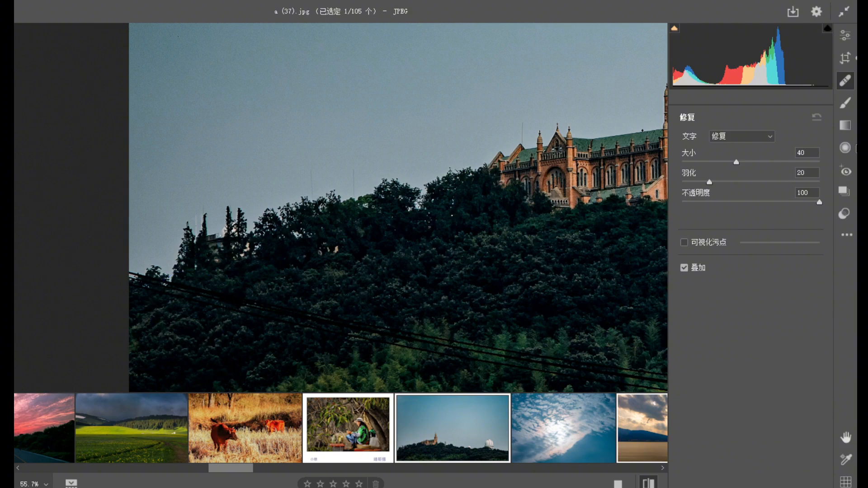
drag(736, 163, 711, 163)
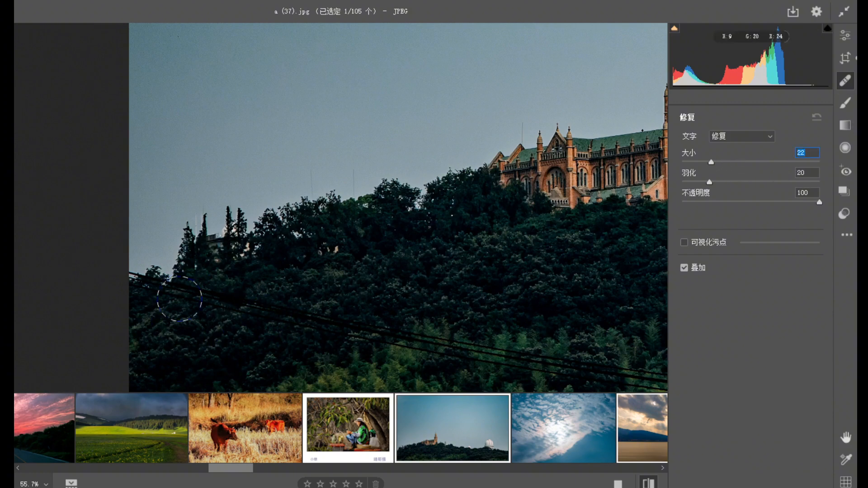
drag(134, 288, 390, 320)
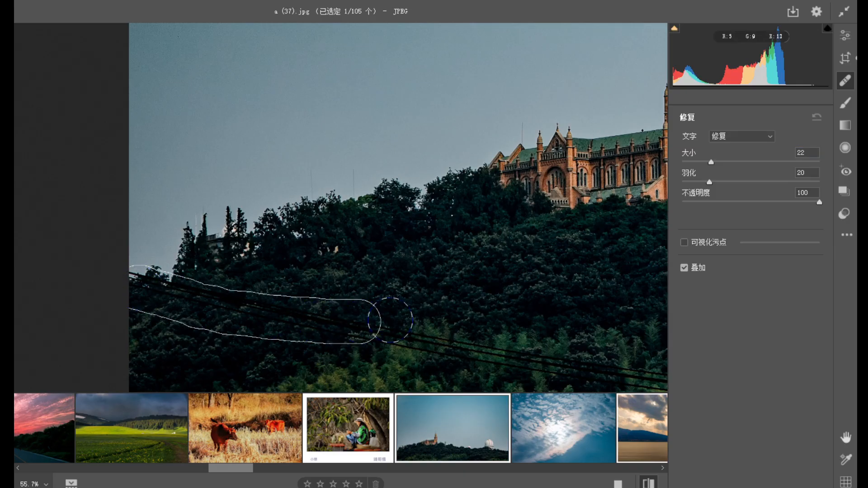
mouse_move(378, 242)
mouse_down()
mouse_move(337, 258)
mouse_move(370, 264)
mouse_move(354, 265)
mouse_move(397, 230)
mouse_up()
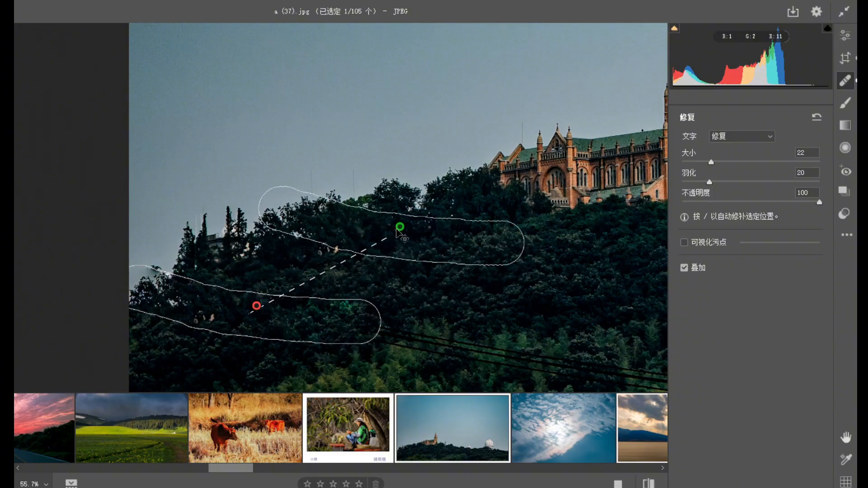
click(425, 284)
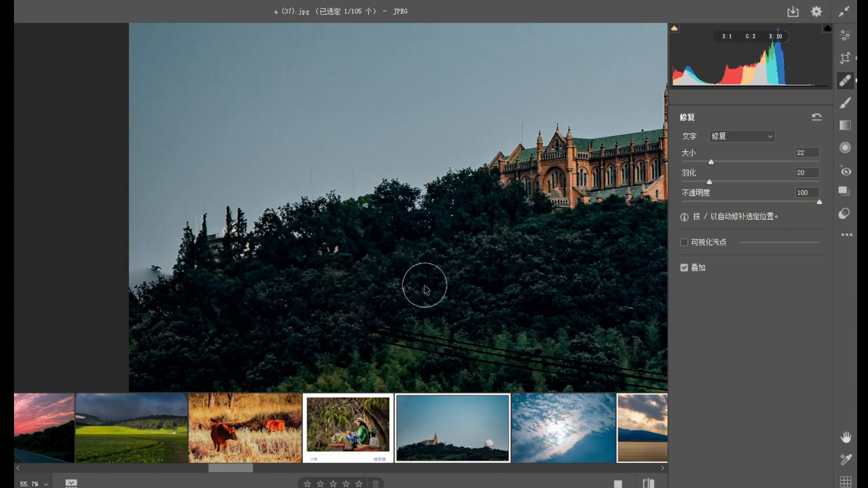
Heal the next stretch of cables below the church, moving the sample source to the undergrowth directly beneath it.
mouse_move(358, 333)
mouse_down()
mouse_move(479, 343)
mouse_move(569, 369)
mouse_up()
key(space)
drag(569, 317, 378, 279)
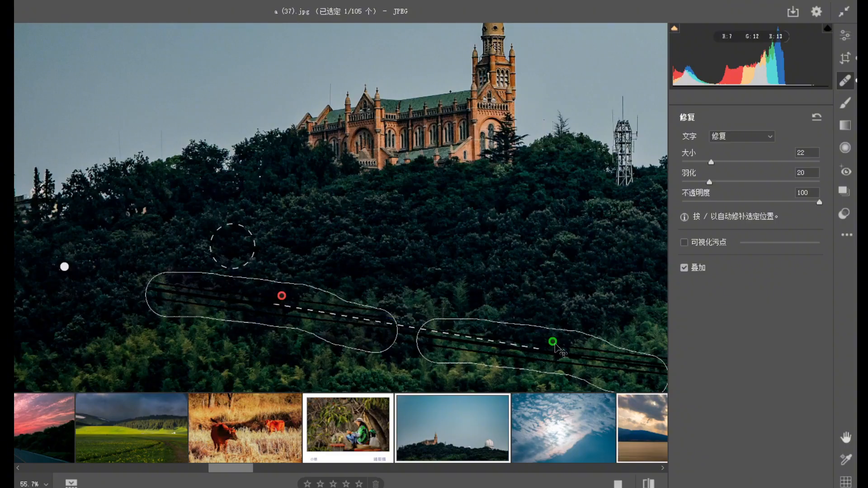
mouse_move(552, 353)
mouse_down()
mouse_move(377, 285)
mouse_move(308, 271)
mouse_move(267, 379)
mouse_up()
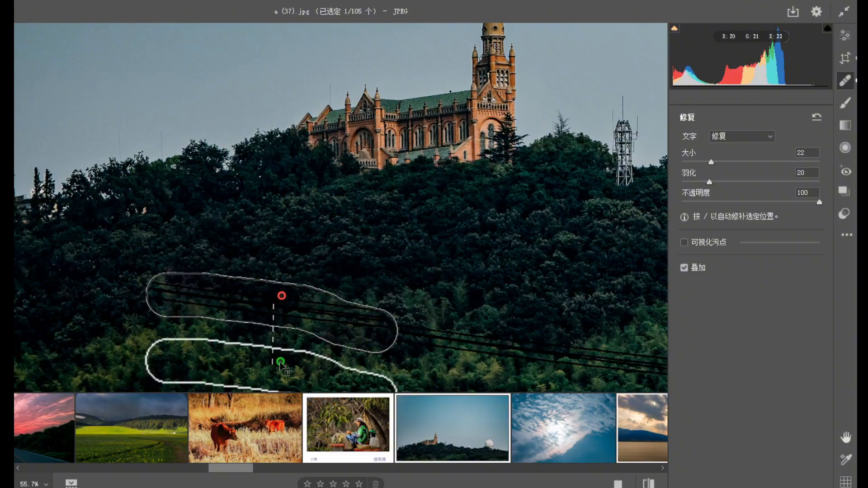
Heal the cables across the light green trees below the lattice tower and move the sample source to clean foliage above.
key(space)
drag(484, 336, 315, 245)
drag(230, 242, 605, 283)
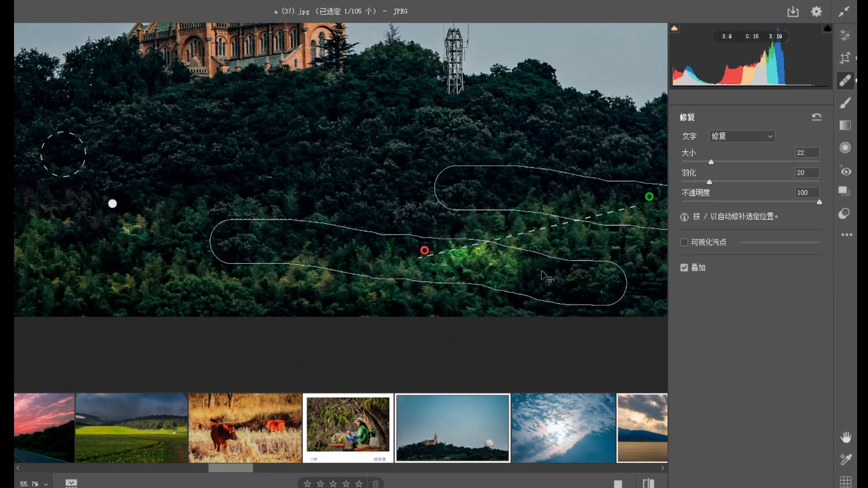
drag(646, 198, 309, 190)
Heal the remaining cables along the hill's lower edge below the small white dome and a spot in the trees above.
drag(562, 223, 328, 212)
mouse_move(415, 271)
mouse_down()
mouse_move(459, 280)
mouse_move(664, 274)
mouse_up()
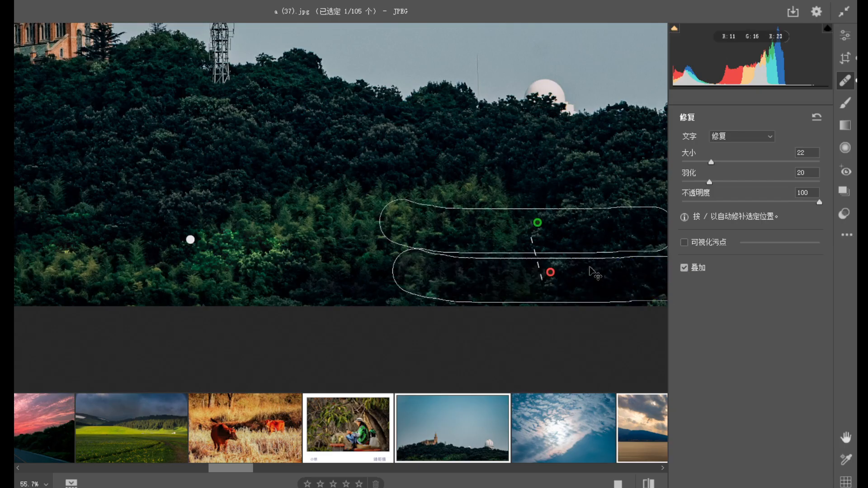
click(566, 182)
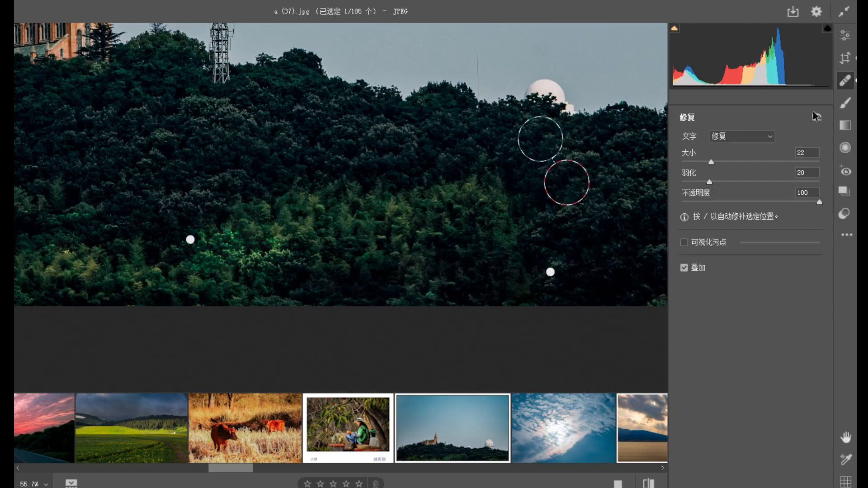
click(845, 36)
Examine the whole healed church and observatory photo at different magnifications.
drag(427, 172, 348, 144)
drag(439, 145, 401, 189)
key(space)
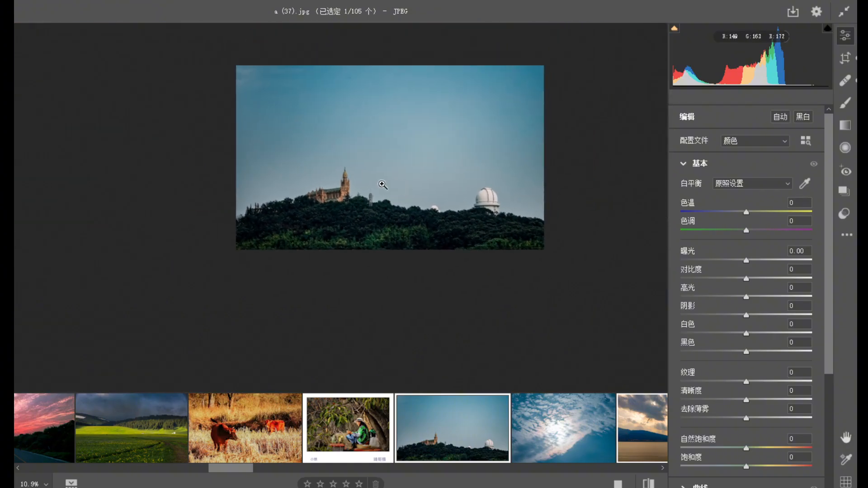
drag(366, 217, 397, 231)
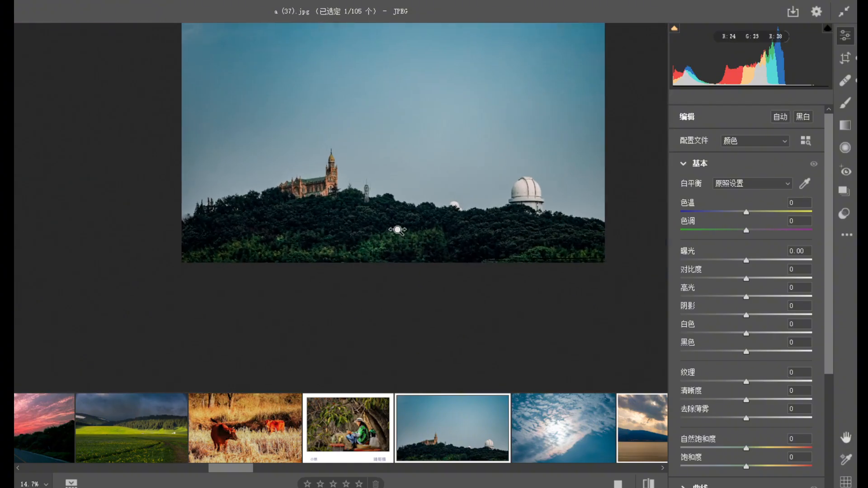
Lower the highlights of the church and observatory photo to -35 and check the sky and hill at several magnifications.
click(329, 176)
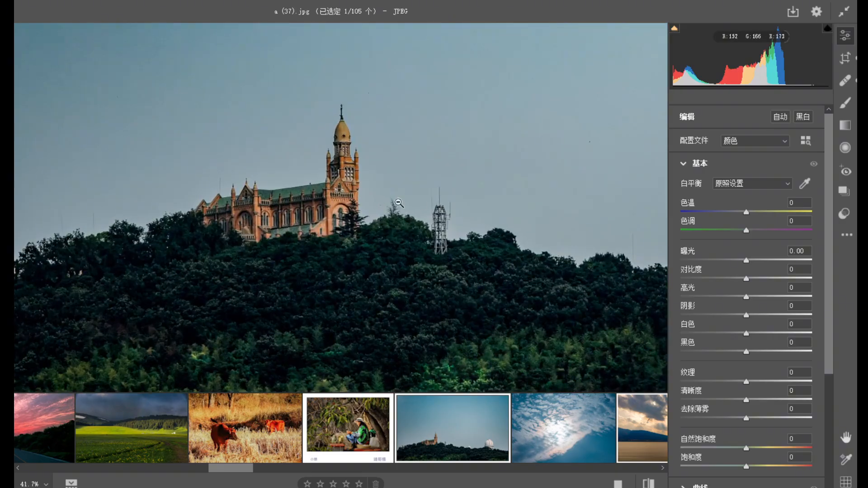
drag(357, 212, 302, 182)
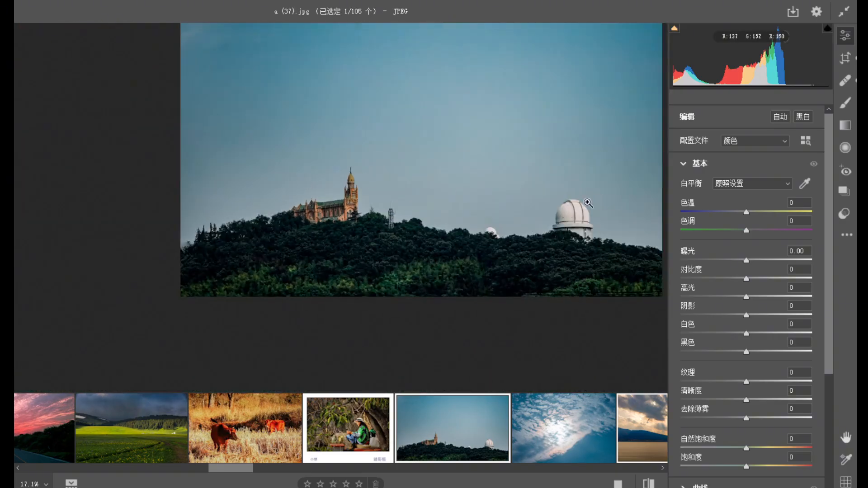
drag(583, 211, 586, 214)
drag(517, 182, 490, 169)
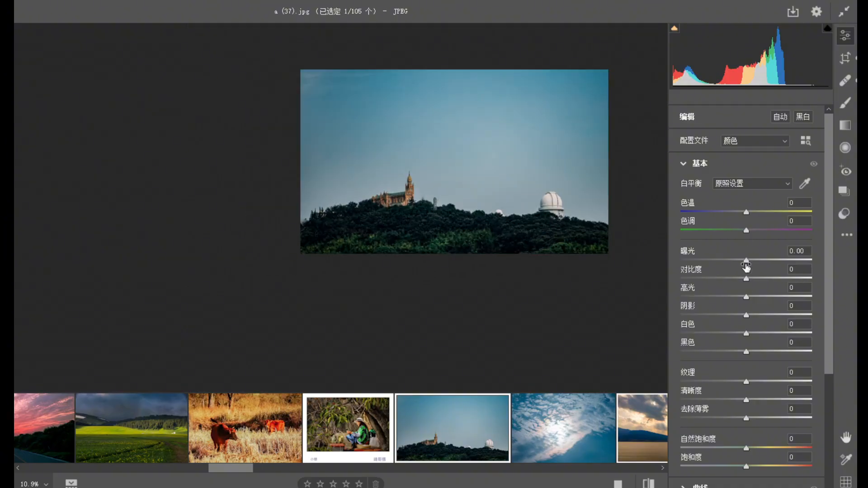
drag(745, 297, 723, 296)
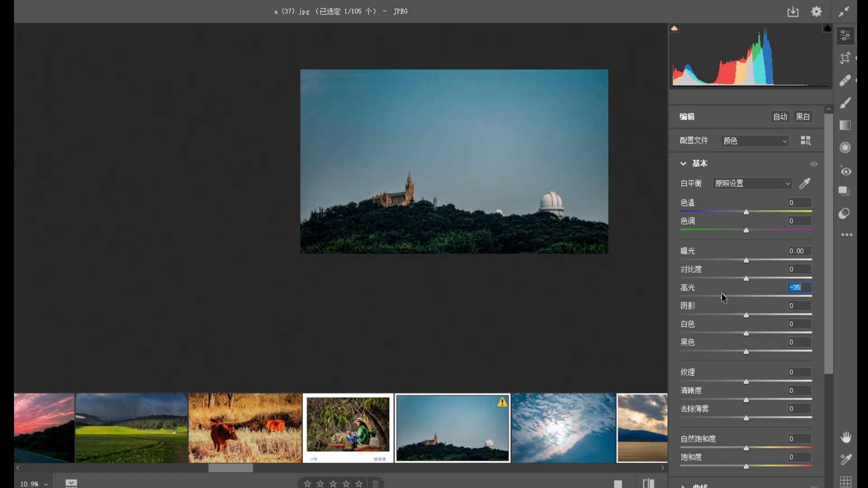
drag(568, 195, 610, 262)
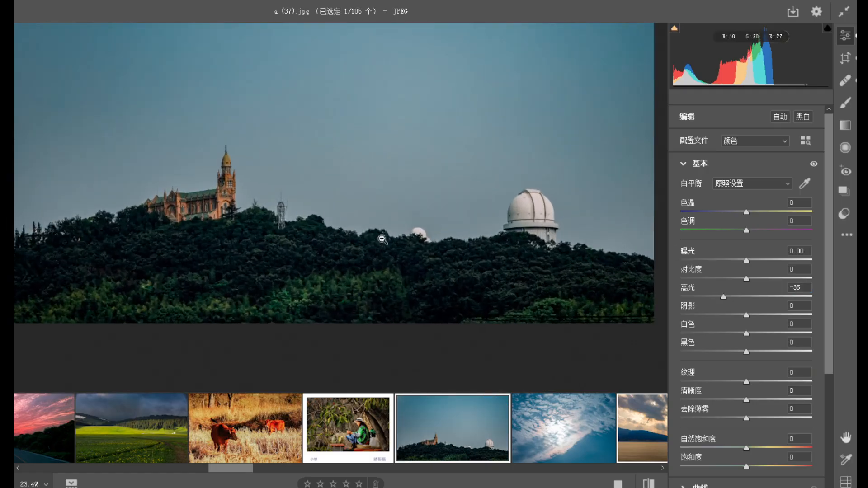
drag(448, 249, 419, 231)
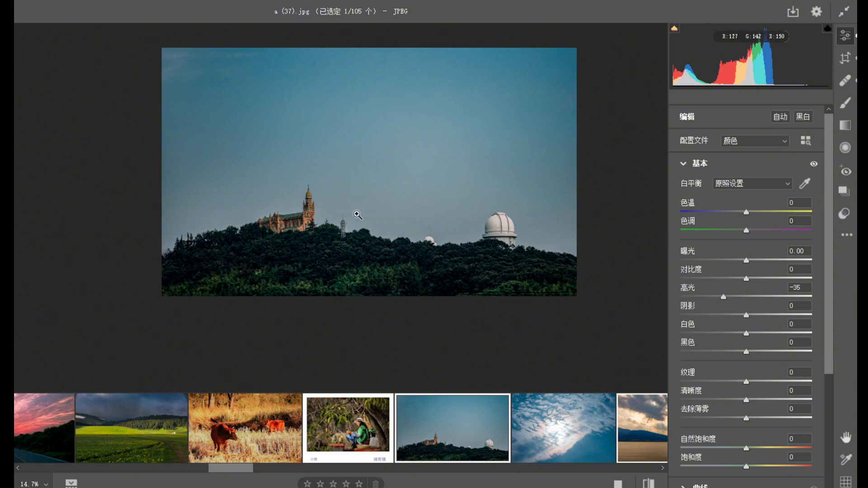
drag(380, 191, 397, 197)
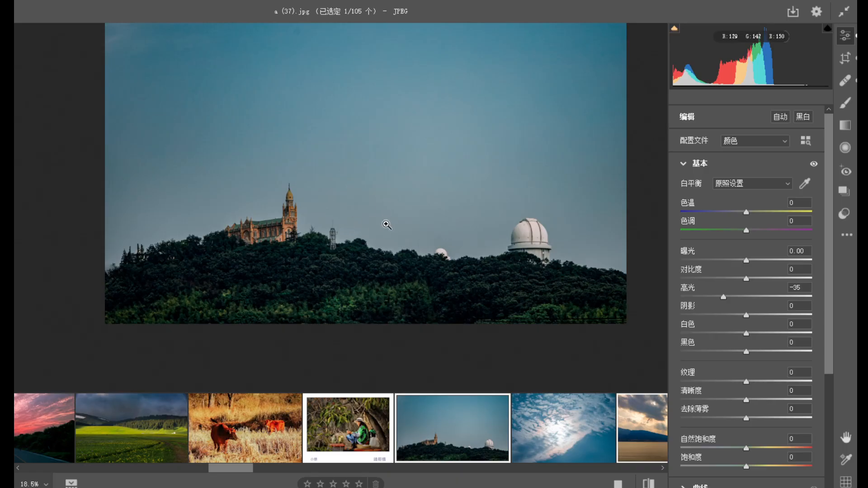
mouse_move(566, 327)
mouse_down()
mouse_move(609, 335)
mouse_move(562, 324)
mouse_up()
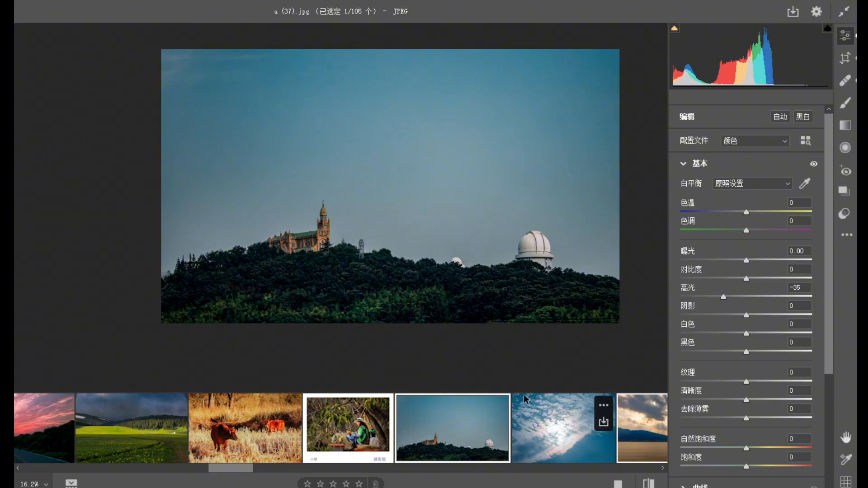
View the blue cloud photo a (38).jpg and return to the church photo for another look.
click(555, 432)
drag(412, 324, 344, 298)
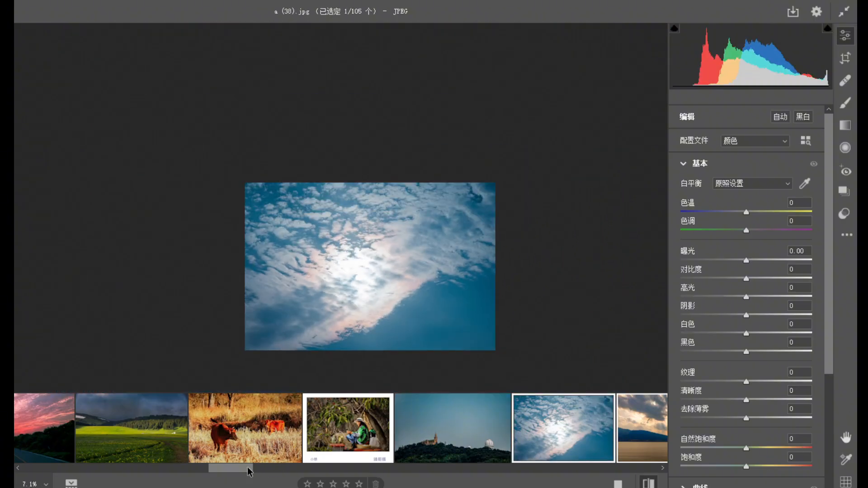
drag(249, 472, 277, 472)
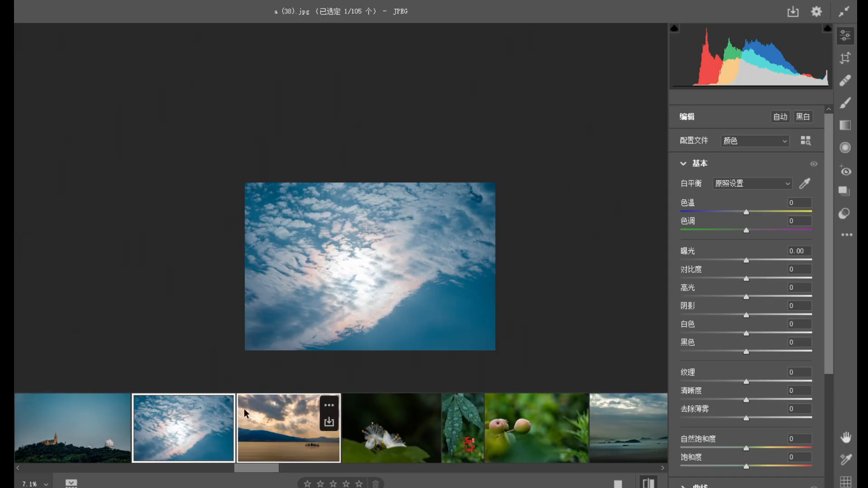
drag(378, 299, 284, 269)
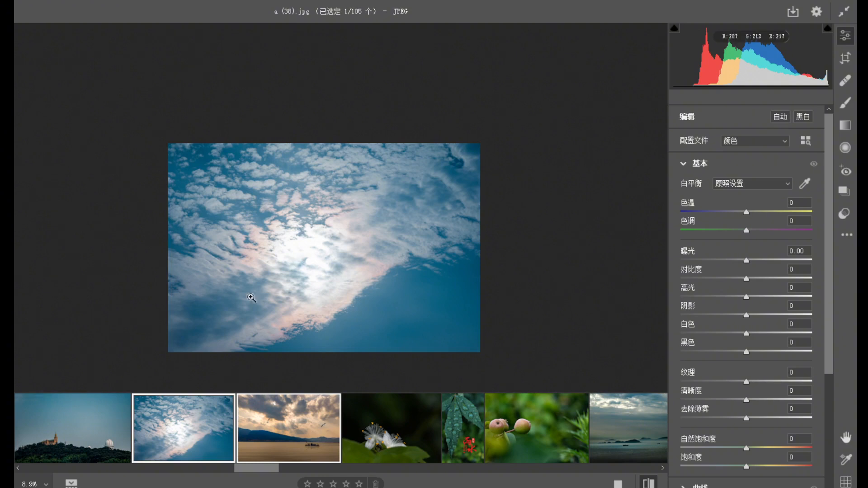
click(116, 409)
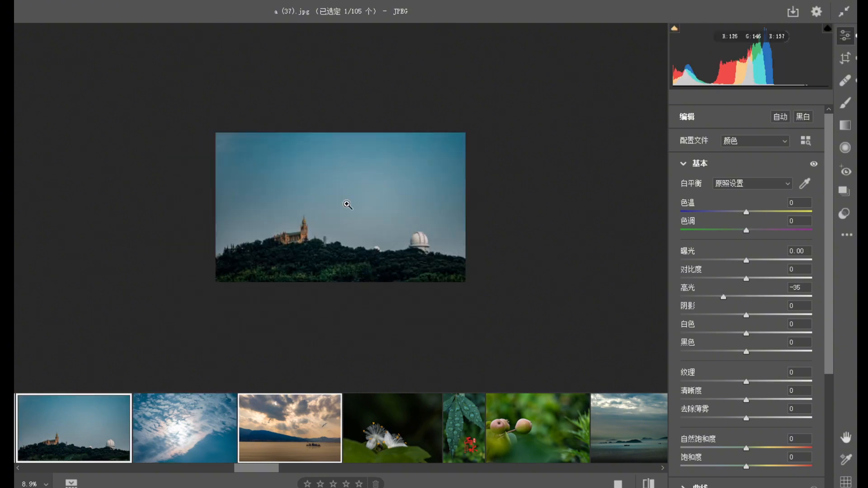
scroll(388, 208, up, 8)
scroll(389, 226, down, 8)
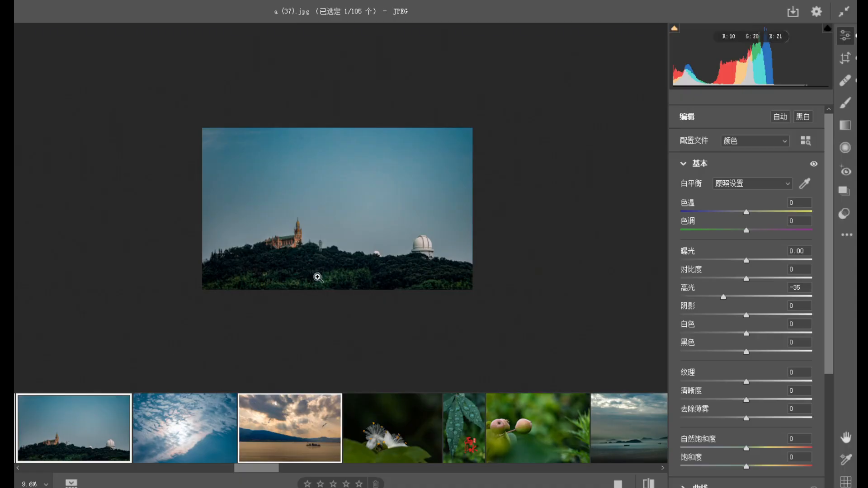
Open the golden seascape photo a (39).jpg and examine its clouds, light rays and two gulls.
click(289, 434)
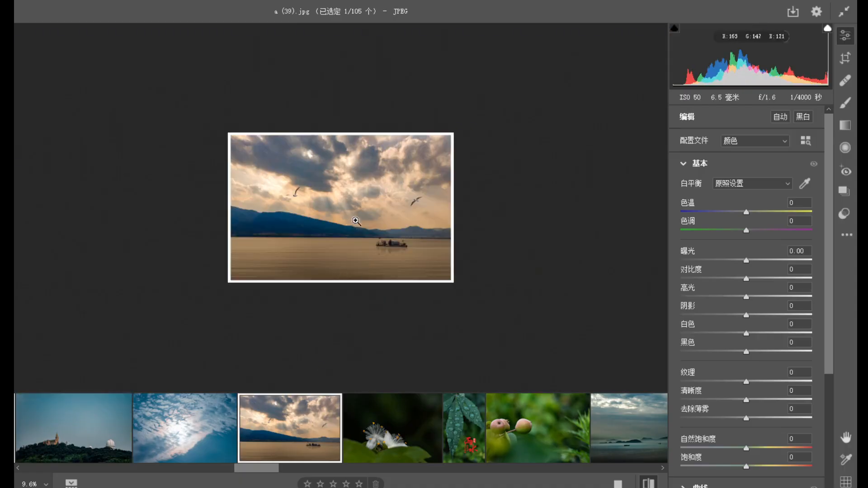
scroll(352, 217, up, 4)
scroll(414, 257, down, 2)
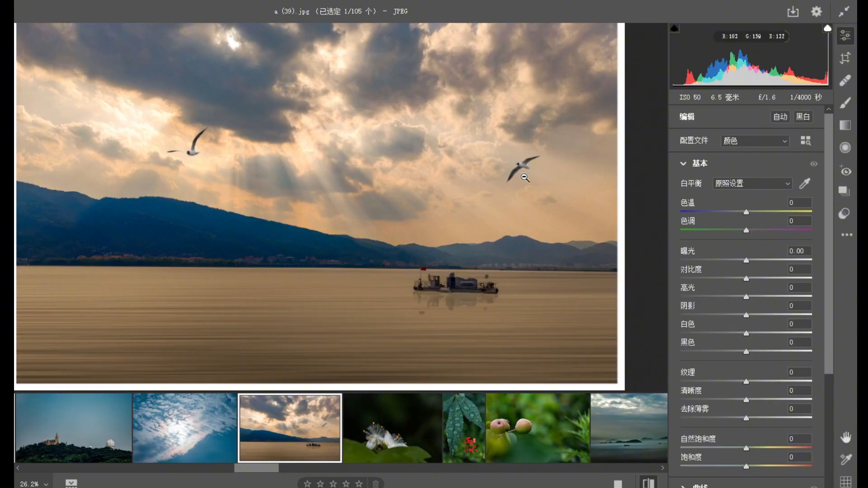
scroll(608, 289, up, 6)
scroll(614, 304, down, 5)
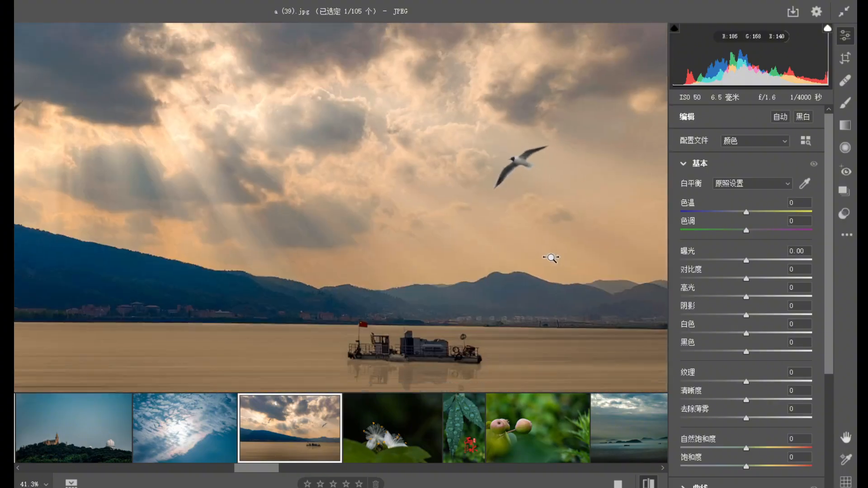
scroll(299, 185, up, 1)
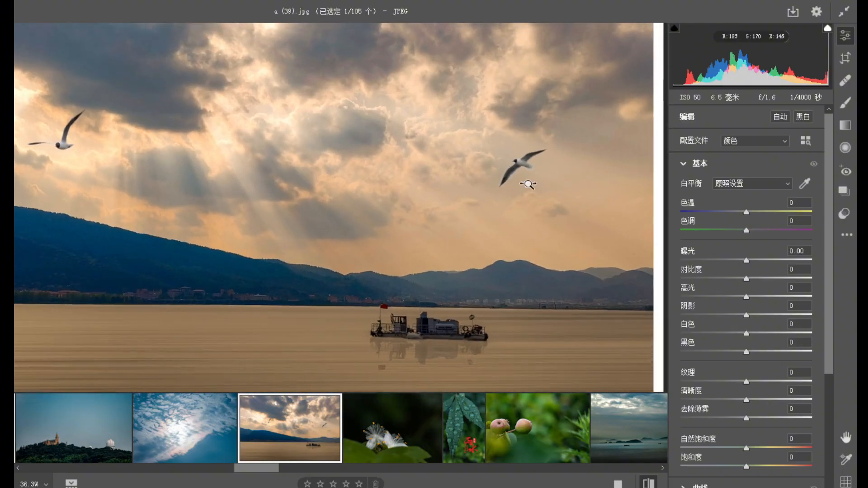
Inspect the edges of the gull above the boat up close, and compare it with the whole seascape.
scroll(549, 238, up, 3)
scroll(597, 235, up, 3)
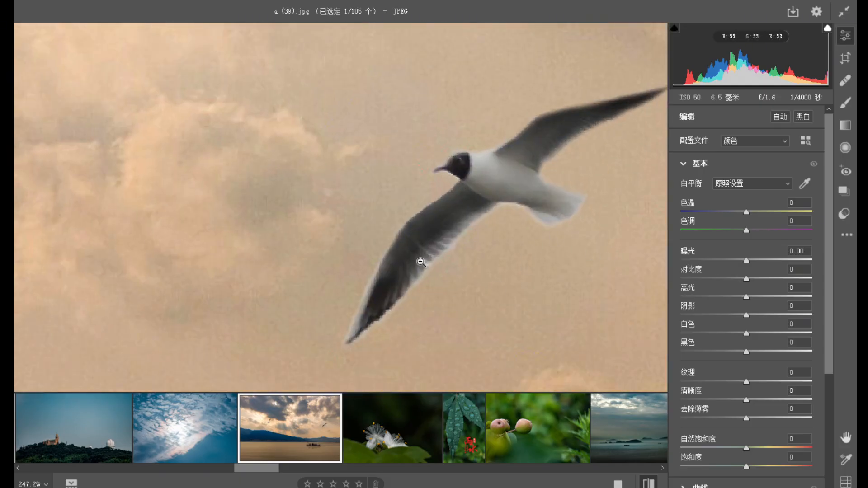
scroll(409, 260, down, 2)
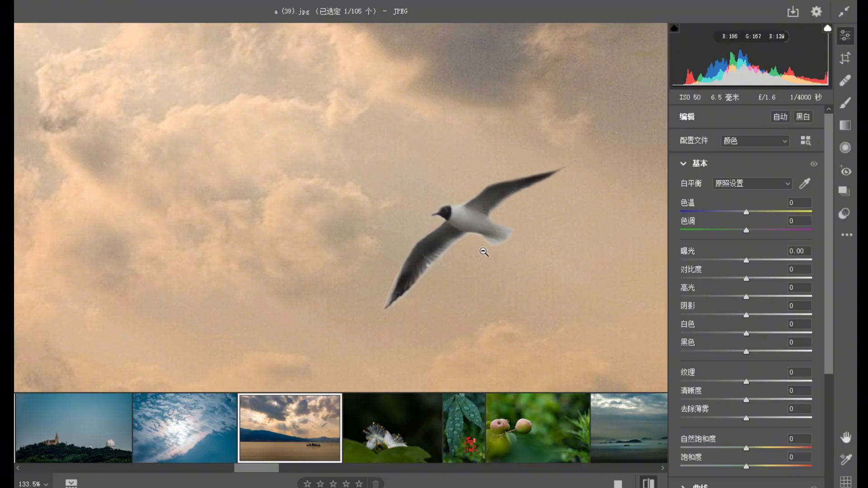
scroll(484, 251, down, 3)
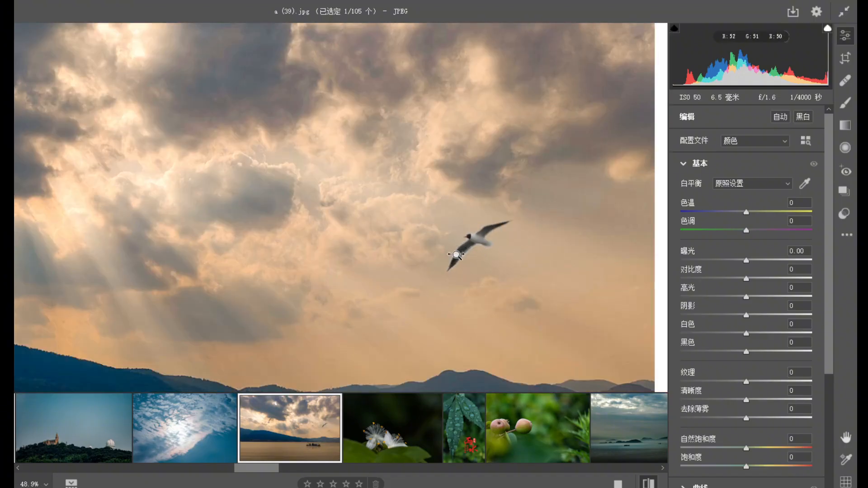
scroll(457, 255, down, 1)
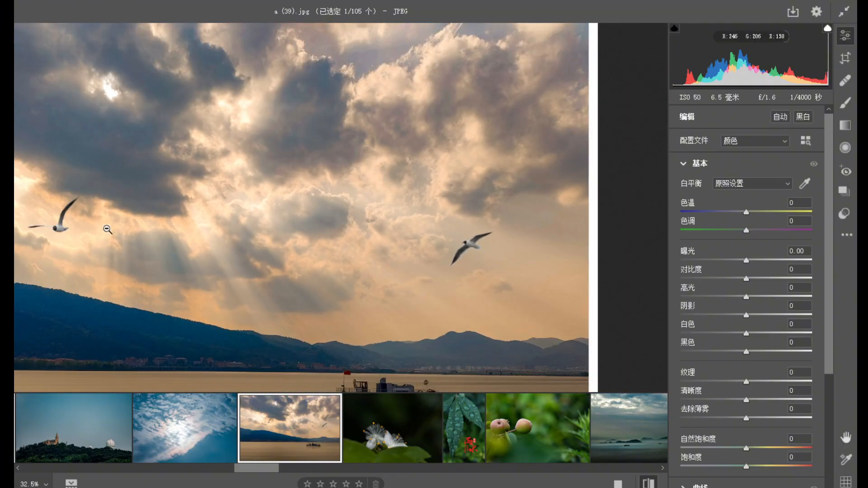
scroll(461, 271, down, 2)
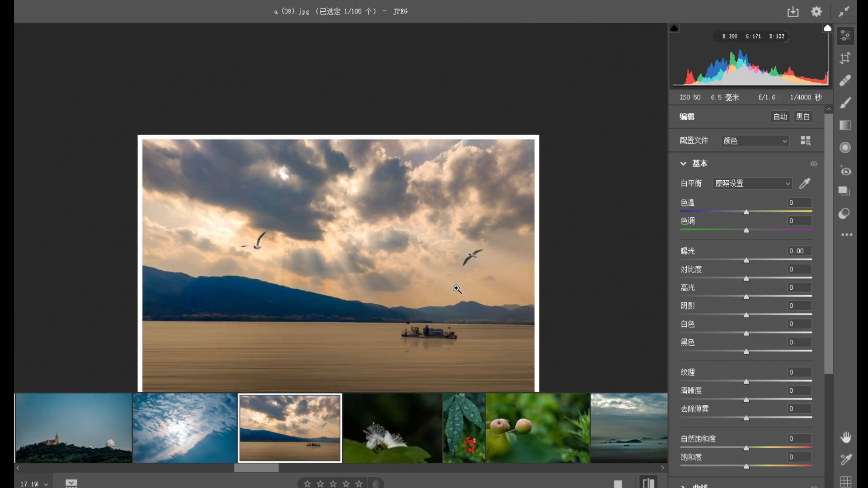
Examine the shoreline, the smooth water and the boat's reflection in the golden seascape photo.
scroll(447, 303, down, 2)
scroll(409, 284, up, 3)
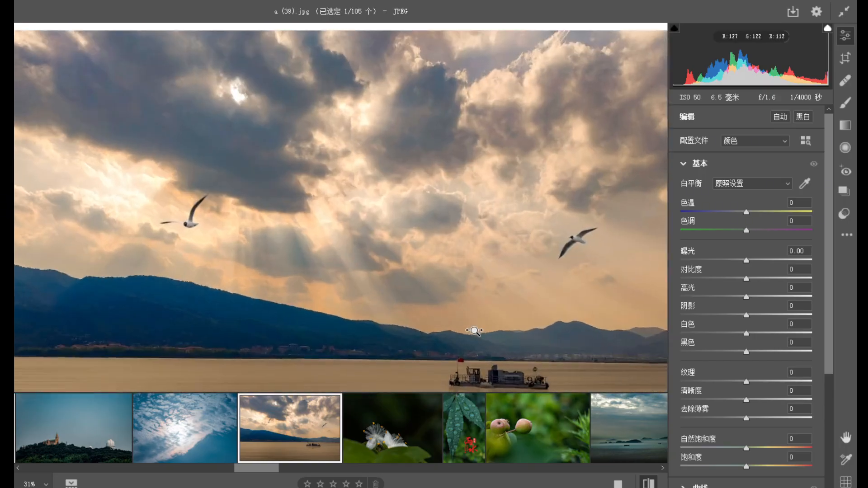
scroll(471, 342, down, 2)
scroll(391, 361, up, 3)
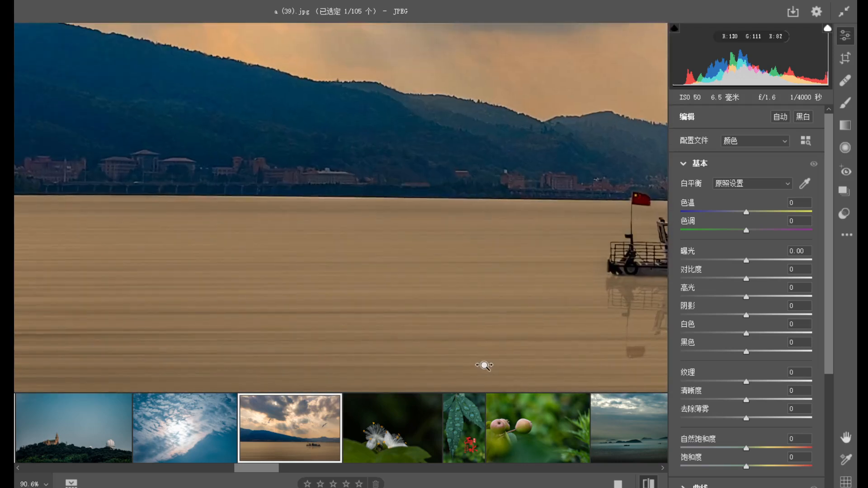
scroll(484, 365, down, 3)
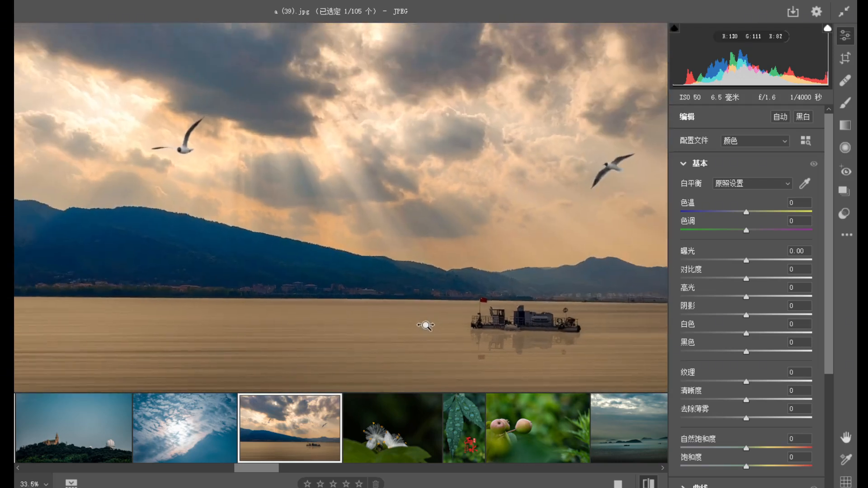
scroll(407, 309, down, 2)
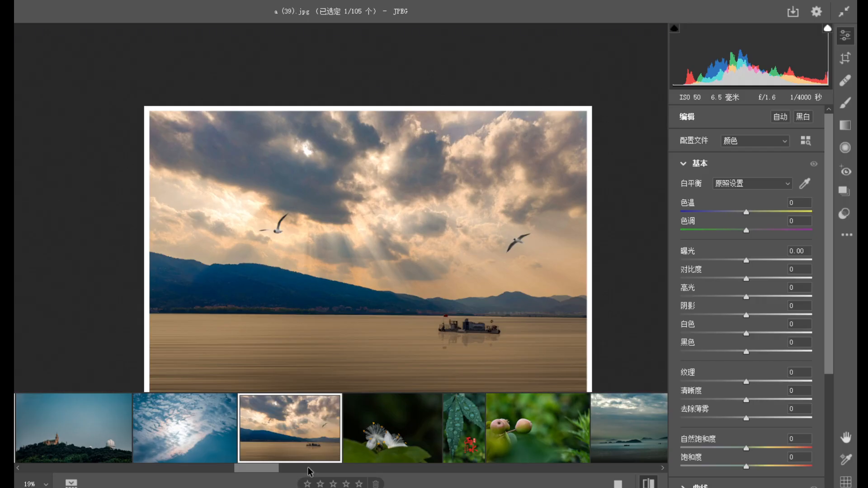
Review the white flower photo a (4).jpg and the wet leaf photo a (40).jpg with the crop frame shown.
drag(271, 477, 289, 475)
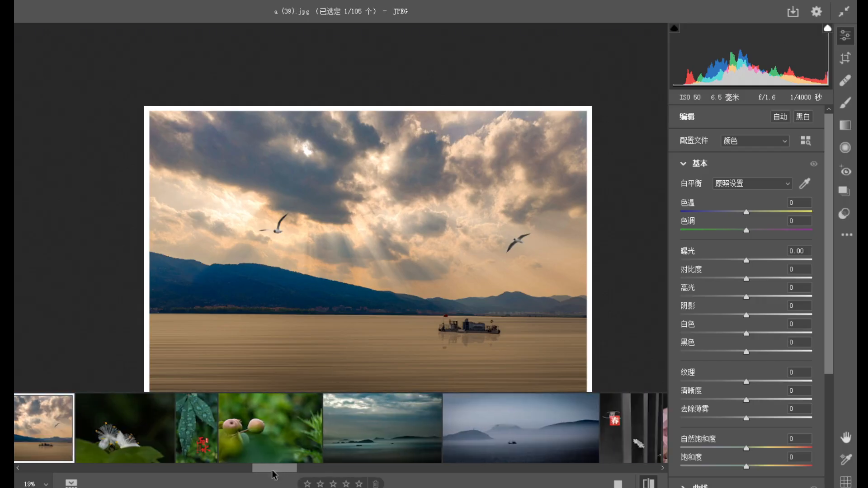
click(125, 430)
drag(326, 217, 392, 252)
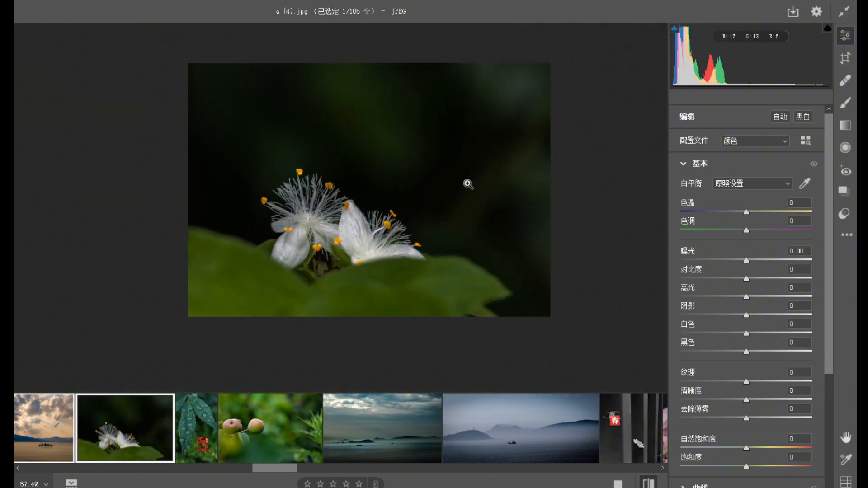
click(845, 57)
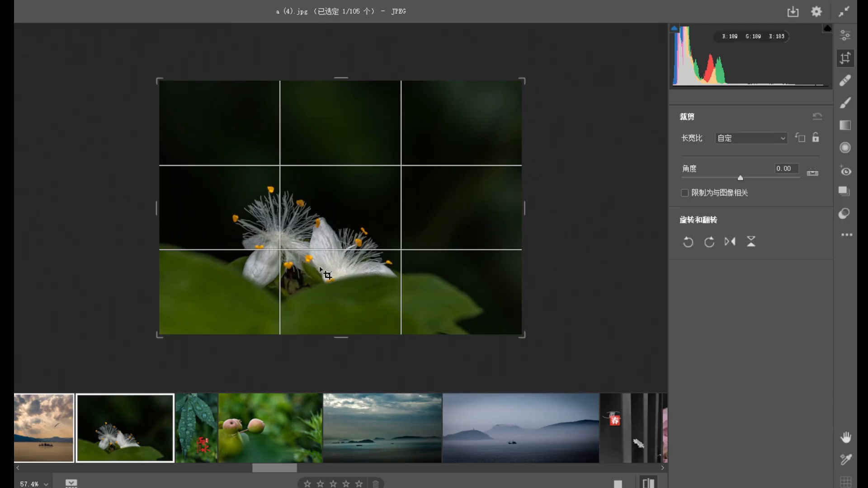
click(205, 447)
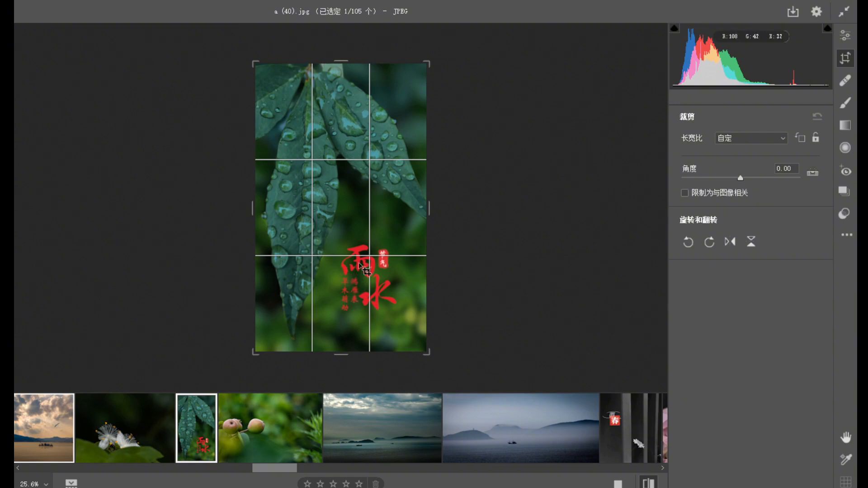
Crop the fruit photo a (41).jpg to a nearly square frame around the fruits, cutting away the foliage opposite them.
click(274, 427)
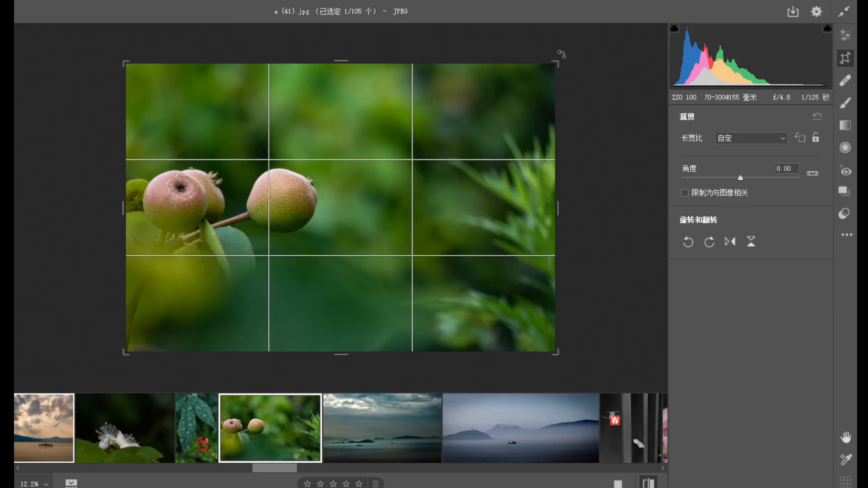
drag(556, 351, 458, 319)
drag(397, 204, 396, 176)
double_click(411, 210)
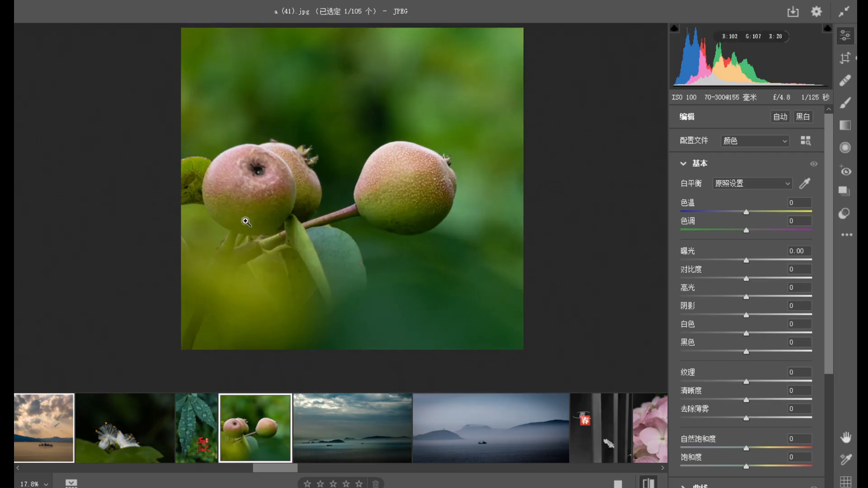
drag(372, 170, 373, 190)
drag(382, 221, 370, 210)
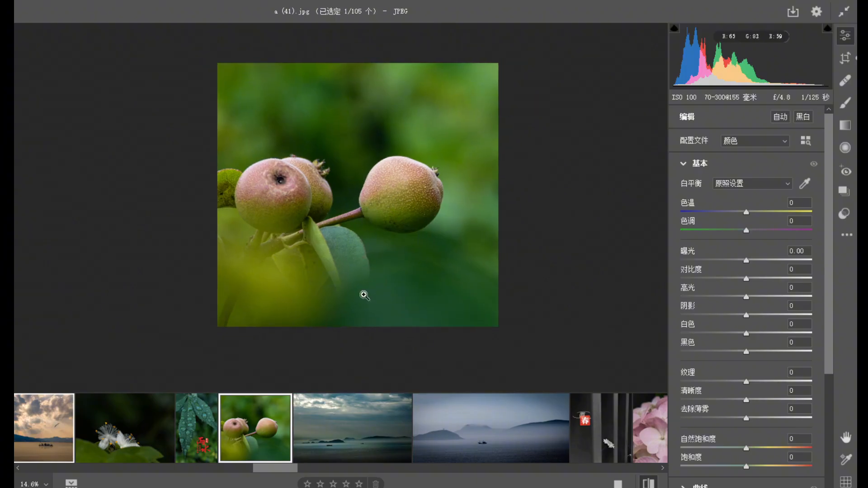
Turn the dark sea and islands photo a (42).jpg black and white by setting its saturation to -100.
key(Right)
drag(373, 276, 369, 271)
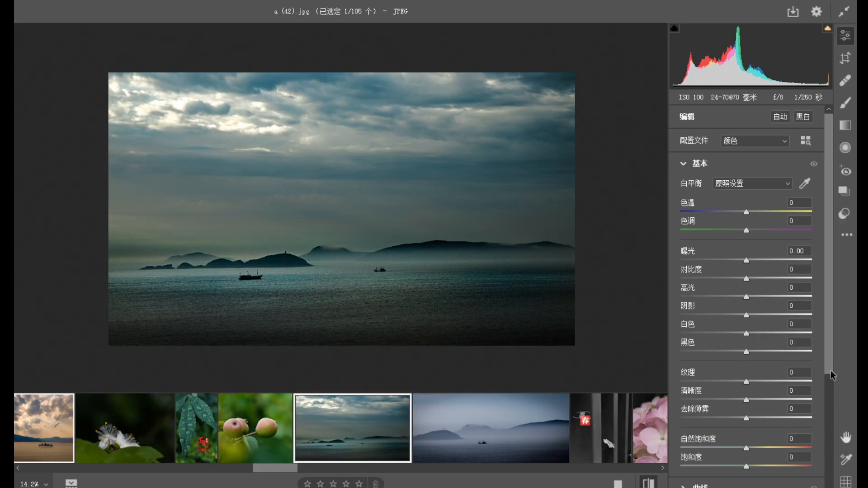
drag(831, 364, 834, 428)
drag(748, 374, 665, 384)
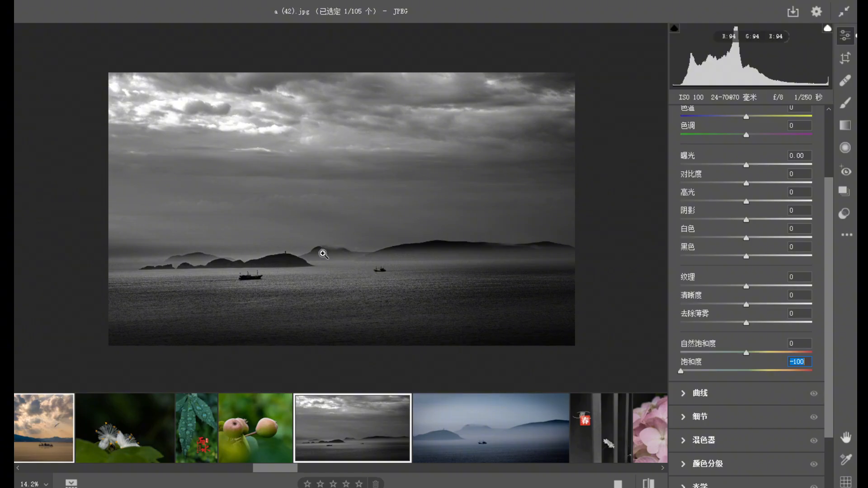
Compare the misty blue sea photo a (43).jpg with the black-and-white a (42).jpg and examine its boat, water and hills.
click(486, 441)
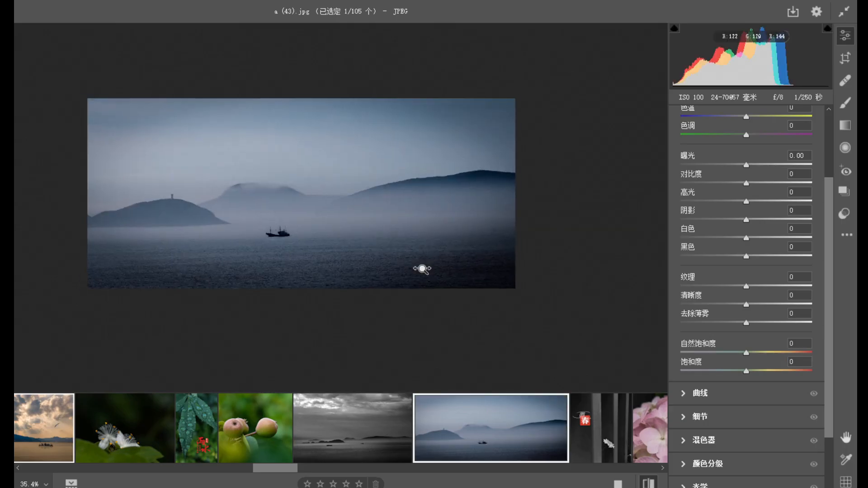
click(326, 447)
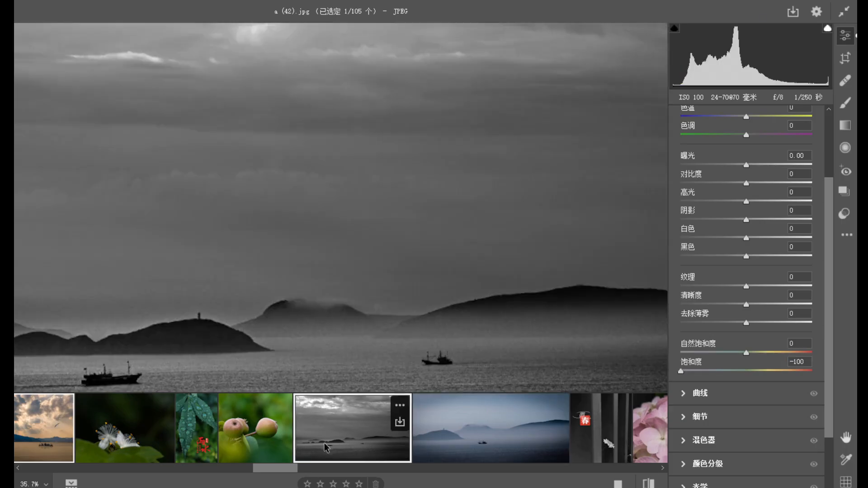
click(500, 460)
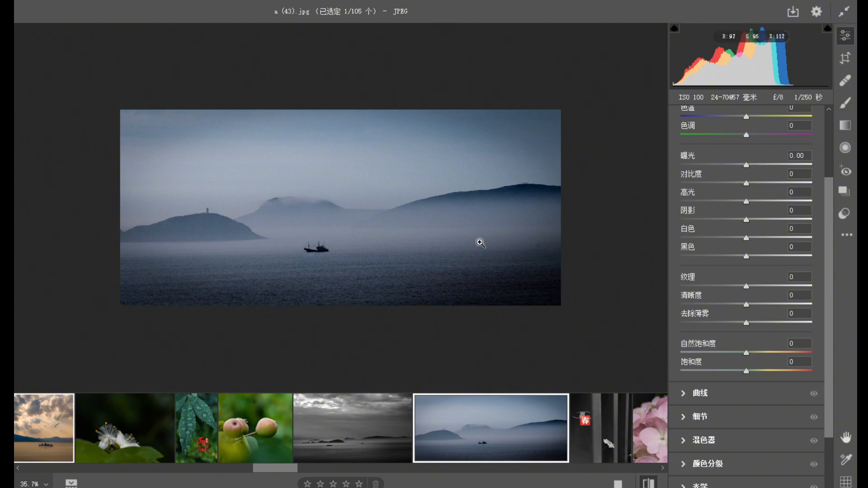
click(375, 248)
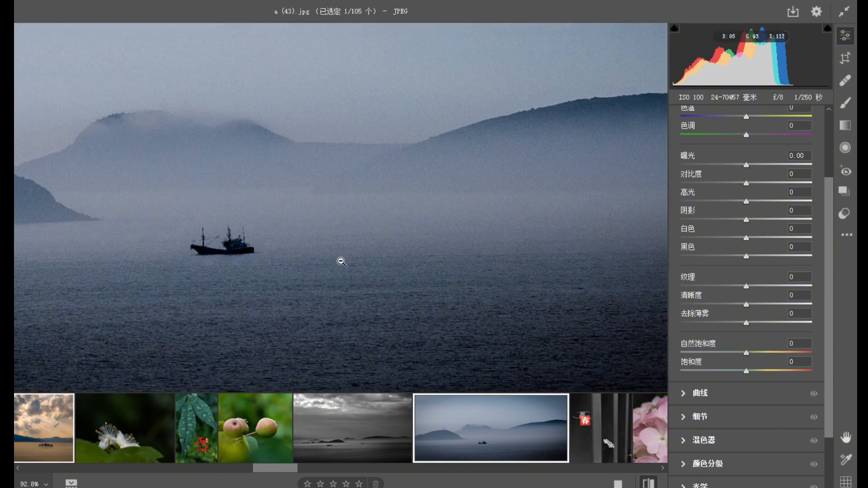
click(342, 261)
click(222, 253)
click(223, 263)
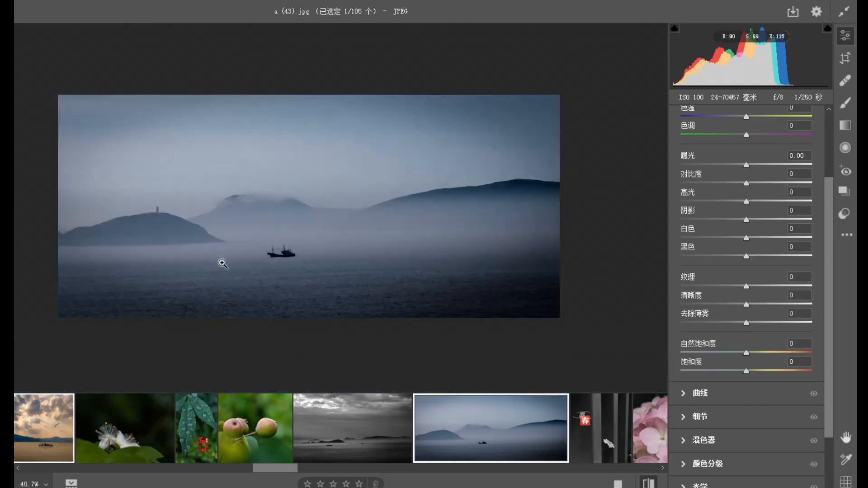
alt+click(429, 268)
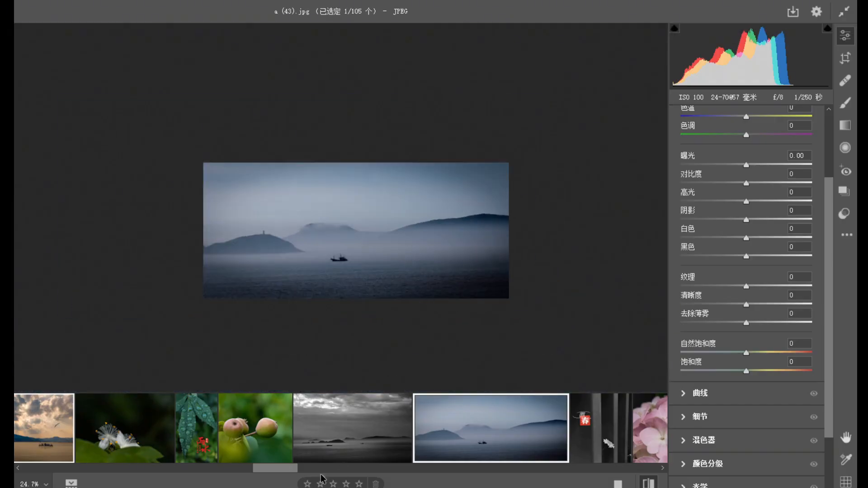
Review the dark photo a (44).jpg, examining the white daisy between the vertical bars.
drag(284, 469, 309, 474)
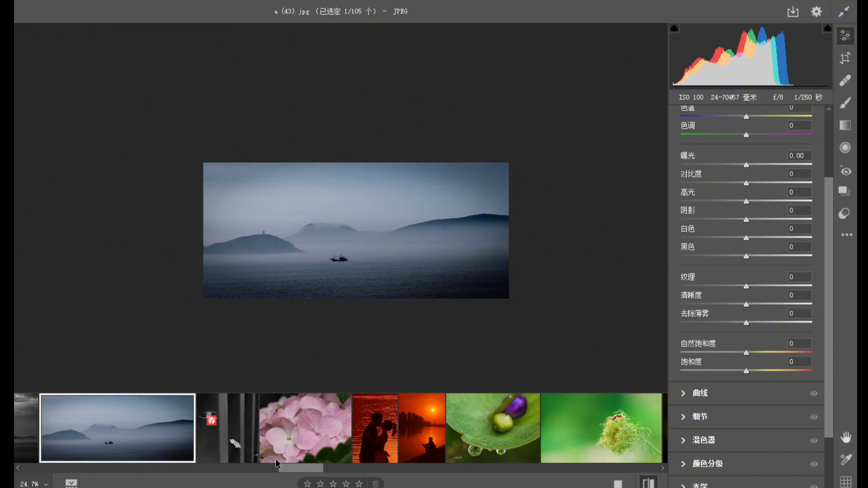
click(231, 453)
mouse_move(393, 275)
mouse_down()
mouse_move(444, 300)
mouse_move(390, 263)
mouse_up()
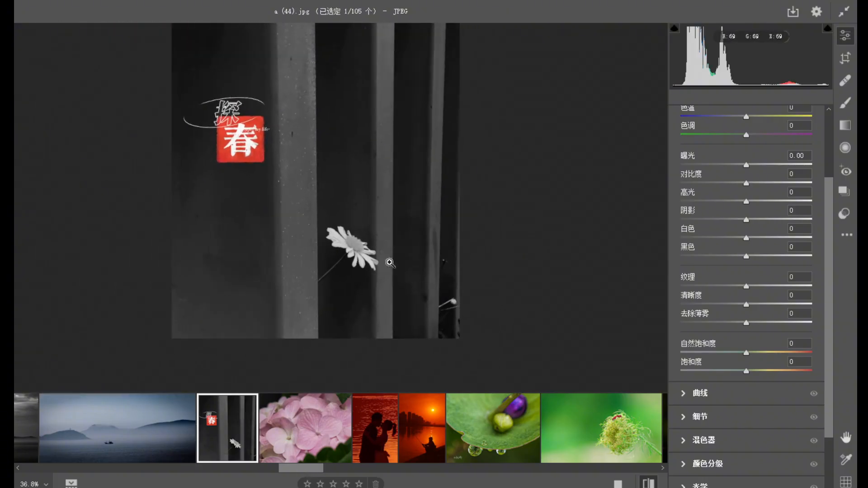
drag(408, 190, 388, 237)
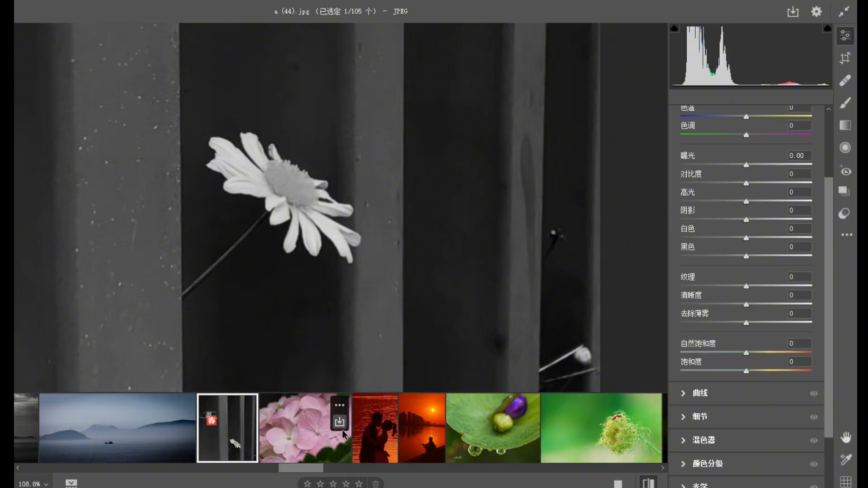
Examine the petals and flower centres in the pink hydrangea photo a (45).jpg at close range.
click(303, 416)
drag(330, 244, 226, 171)
drag(312, 217, 270, 204)
drag(249, 147, 316, 194)
drag(355, 225, 387, 174)
key(space)
drag(393, 219, 427, 266)
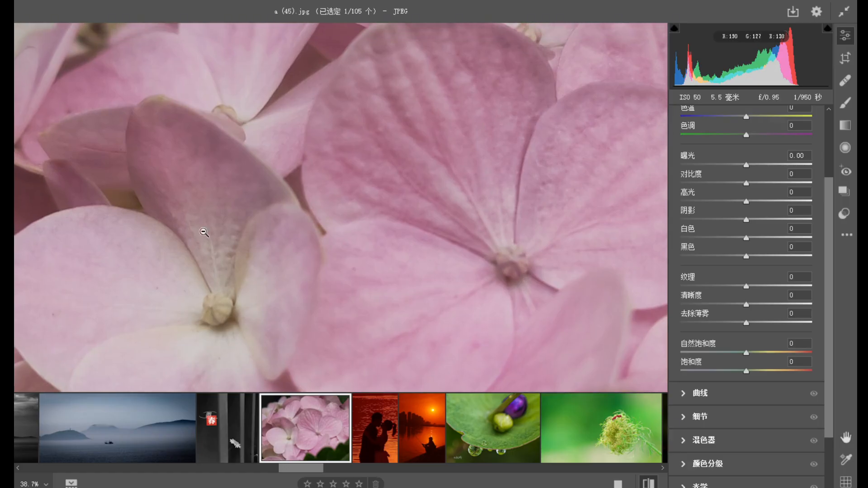
mouse_move(353, 267)
mouse_down()
mouse_move(282, 190)
mouse_move(363, 272)
mouse_up()
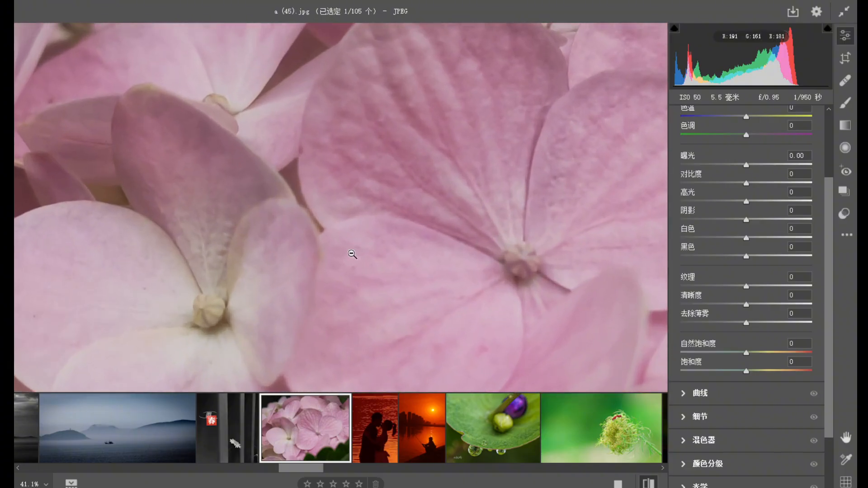
Inspect the couple's silhouette in the red photo a (46).jpg and set its contrast to +51.
click(387, 450)
drag(436, 202, 405, 229)
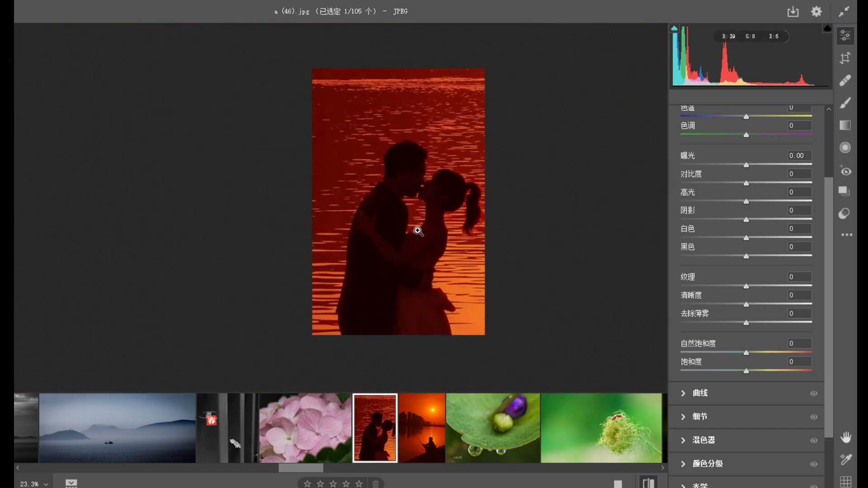
drag(420, 188, 503, 290)
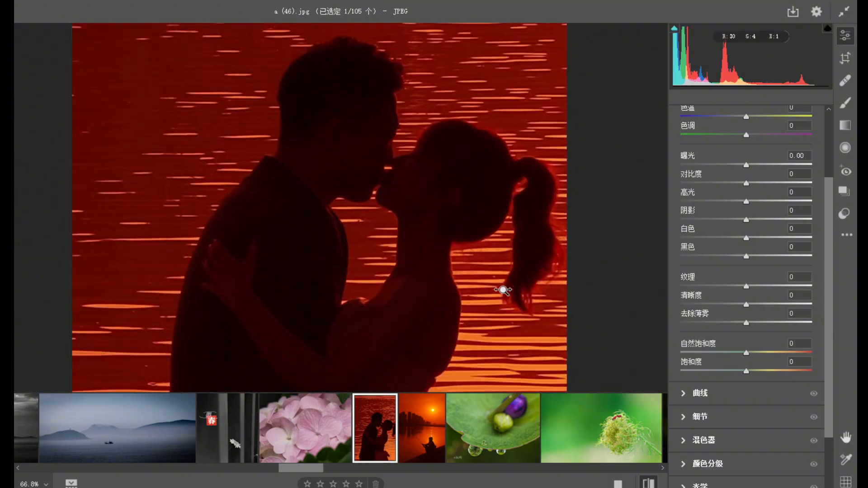
drag(393, 190, 463, 254)
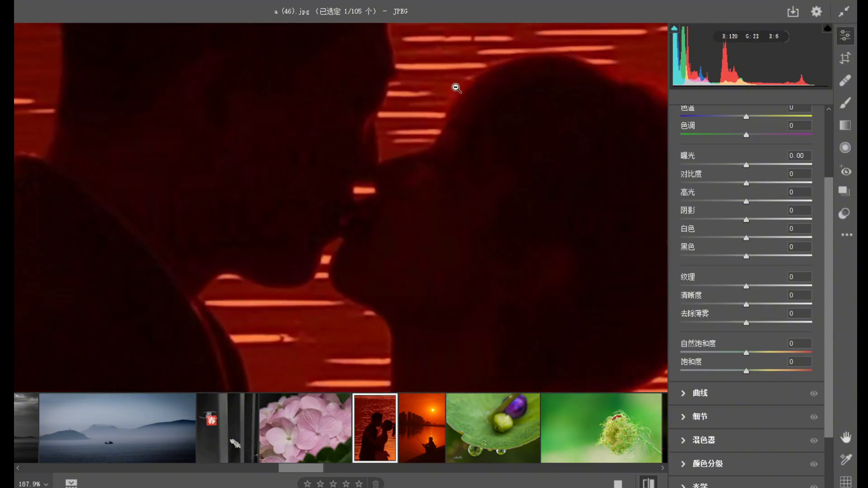
drag(339, 276, 271, 282)
drag(298, 316, 253, 290)
drag(305, 320, 290, 270)
drag(228, 273, 291, 350)
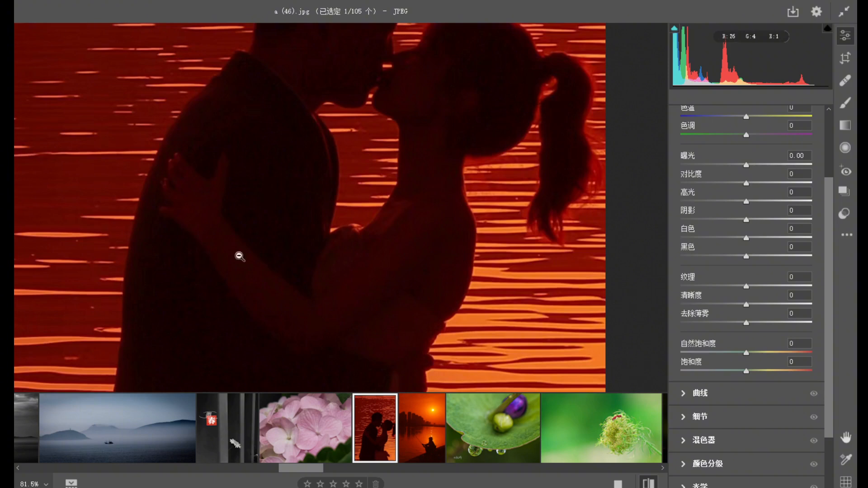
drag(299, 266, 266, 246)
drag(738, 183, 779, 179)
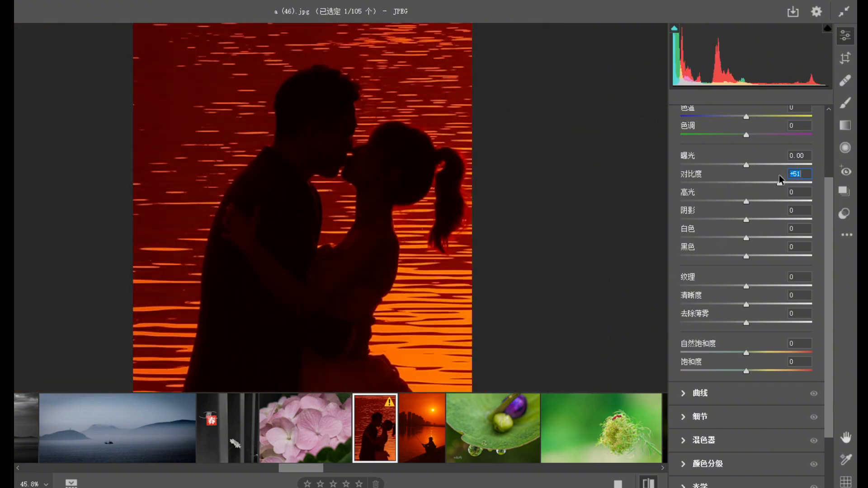
drag(335, 303, 287, 242)
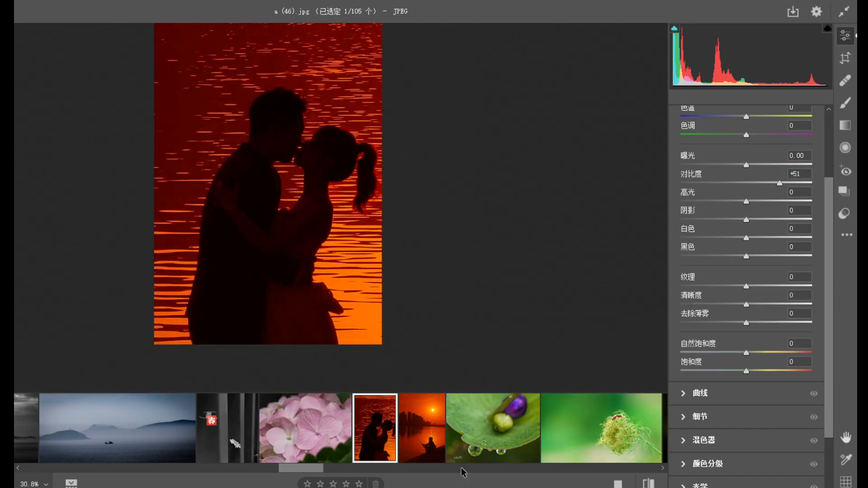
Deepen the fisherman sunset photo a (47).jpg by setting contrast to +46 and blacks to -36.
click(425, 452)
drag(341, 297, 302, 287)
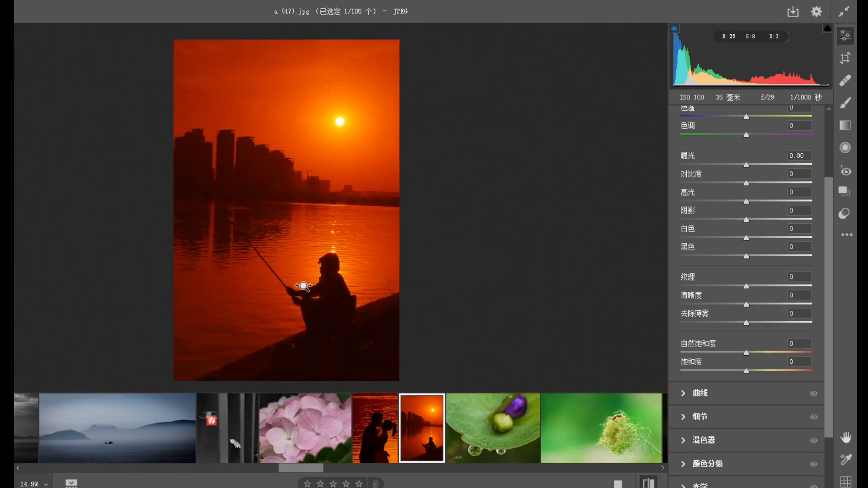
click(339, 333)
drag(330, 258, 331, 277)
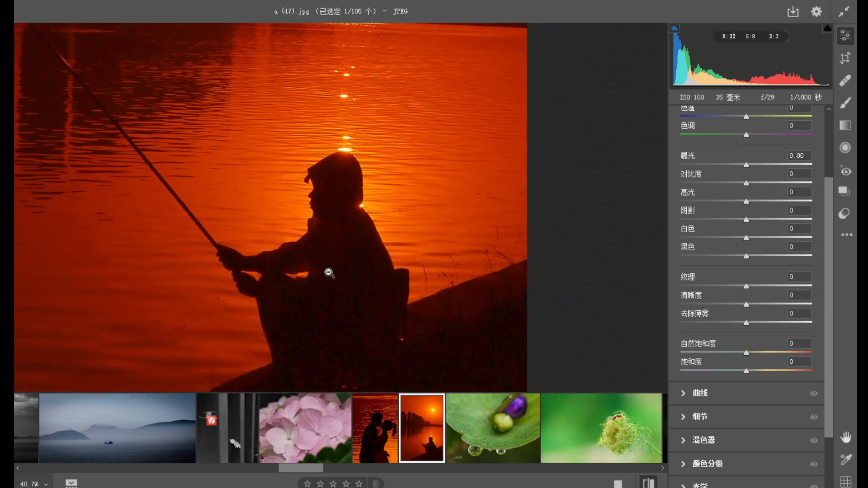
click(330, 275)
drag(758, 184, 776, 183)
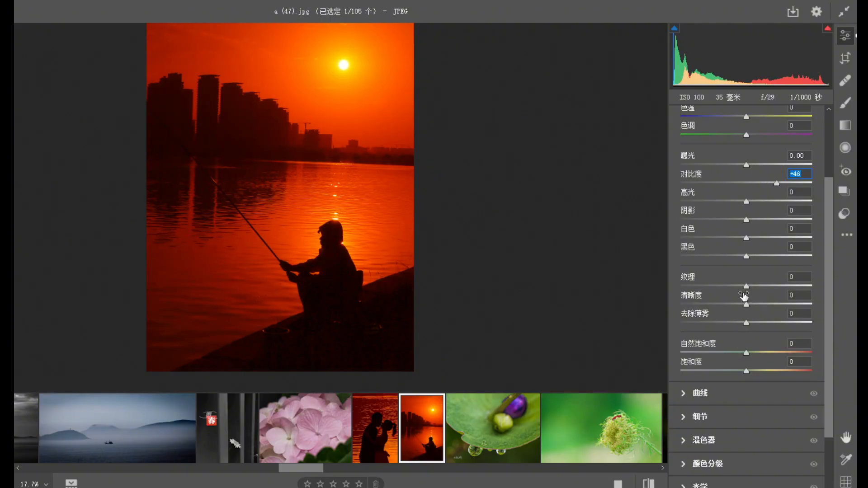
drag(742, 258, 723, 256)
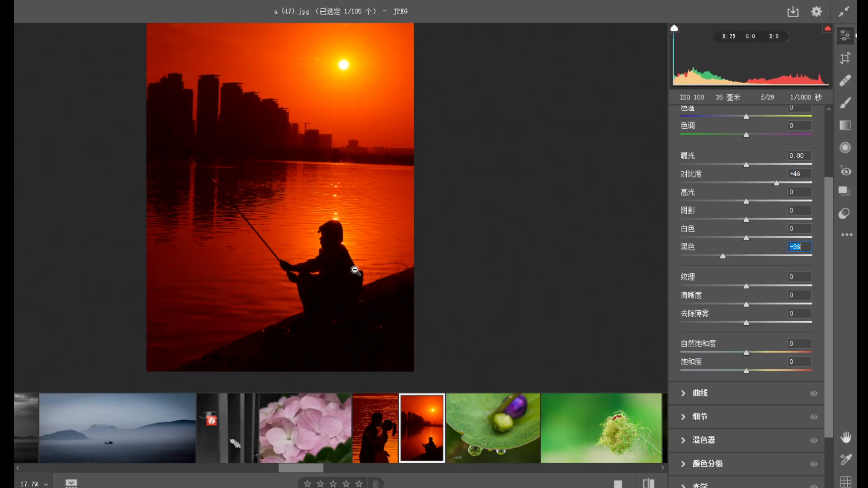
click(357, 268)
drag(356, 277, 183, 220)
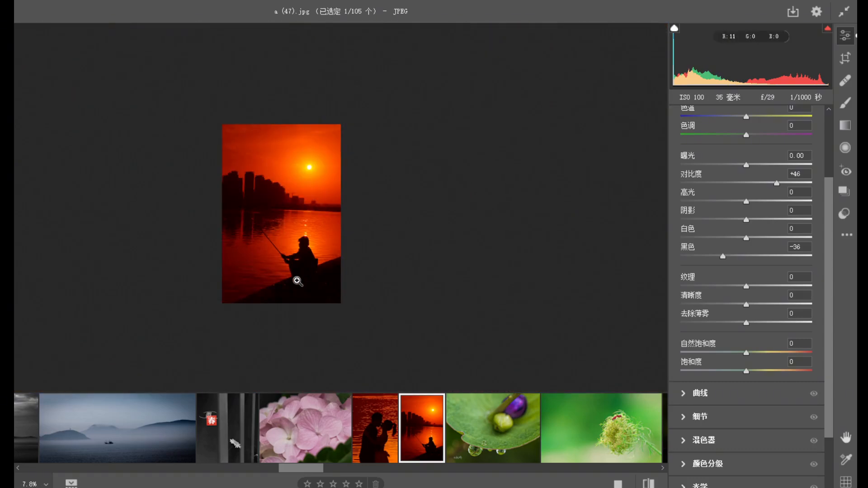
Review the lotus leaf photo a (48).jpg, examining the water drops along the leaf edge.
drag(314, 468, 325, 474)
click(327, 455)
drag(341, 234, 408, 266)
key(space)
drag(372, 204, 347, 254)
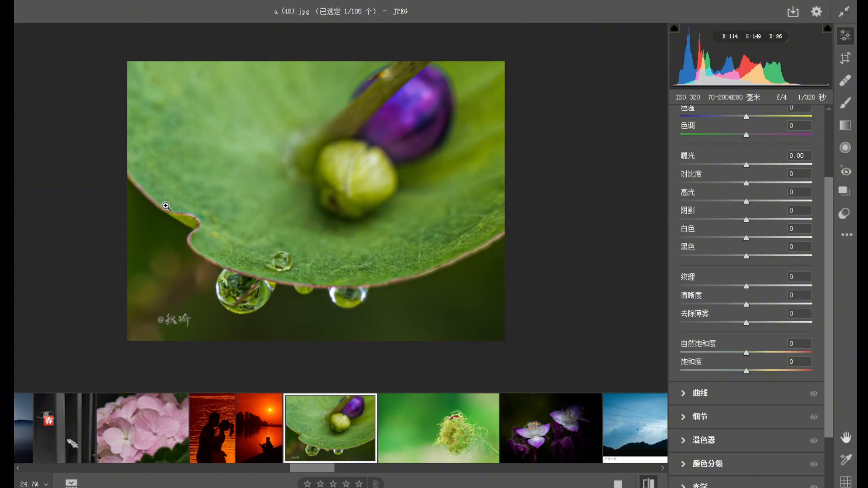
drag(275, 293, 332, 312)
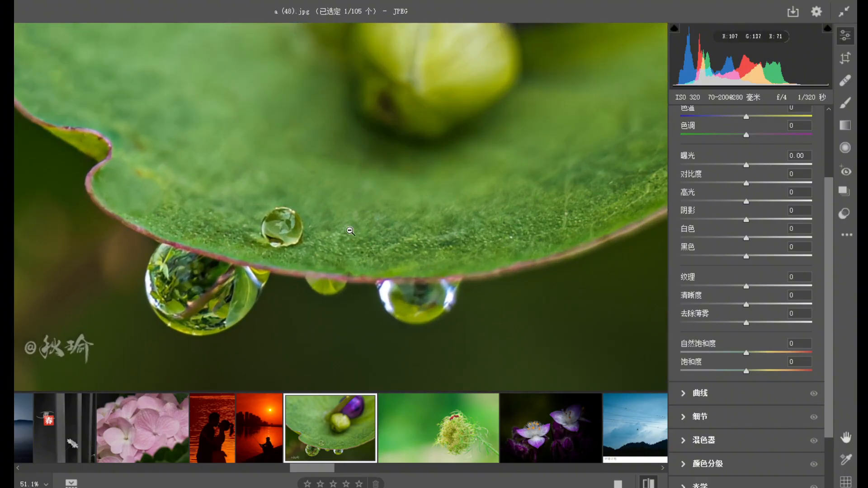
drag(347, 274, 288, 241)
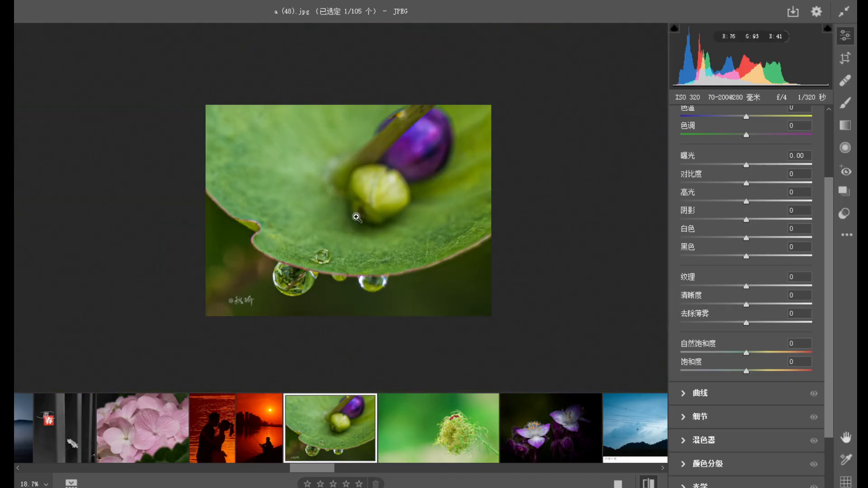
Crop the green flower head photo a (49).jpg to about three quarters of its width, trimming background beside and above the flower head.
click(428, 441)
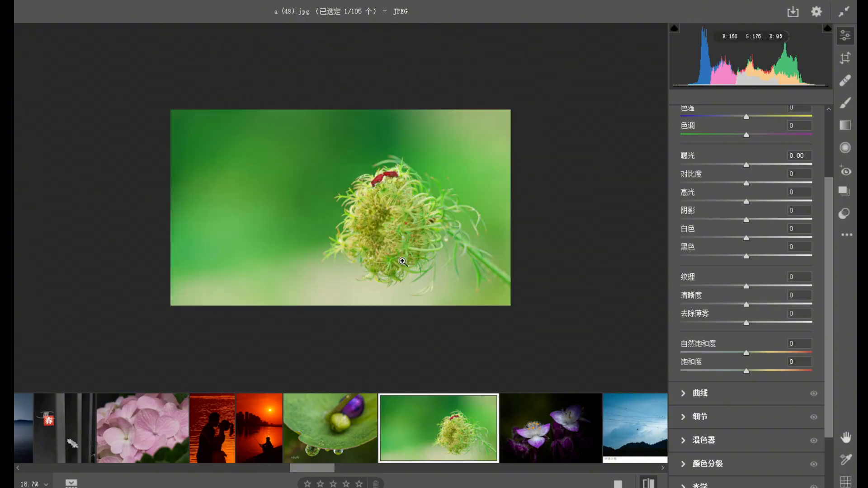
drag(433, 237, 453, 247)
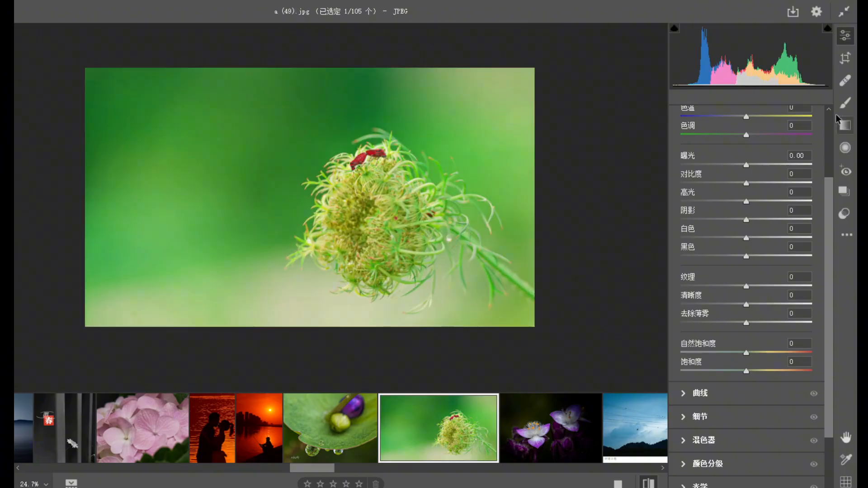
click(845, 58)
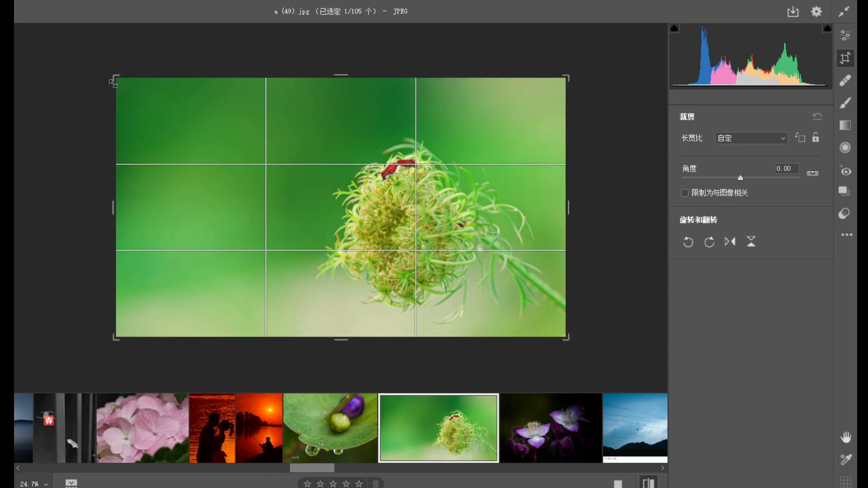
drag(114, 77, 168, 101)
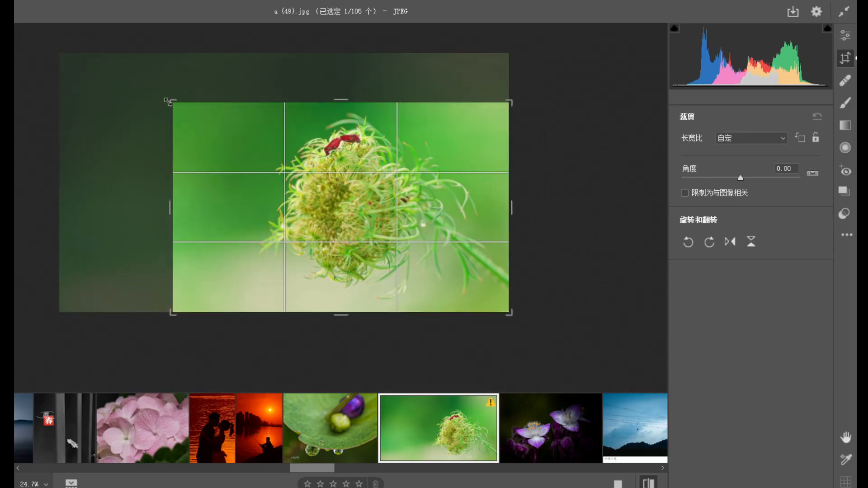
mouse_move(277, 207)
mouse_down()
mouse_move(303, 223)
mouse_move(285, 216)
mouse_up()
key(Return)
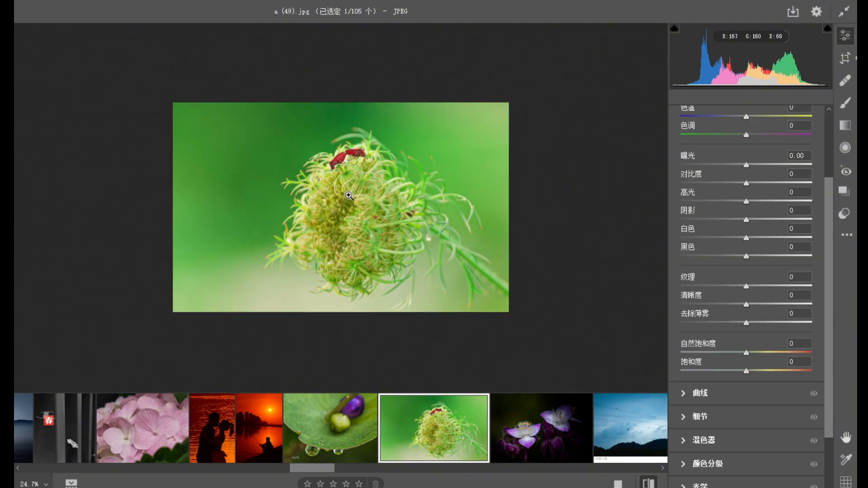
drag(402, 220, 425, 218)
drag(364, 136, 446, 231)
Review the purple flower photo a (5).jpg and the birds on wires in a (50).jpg.
click(533, 422)
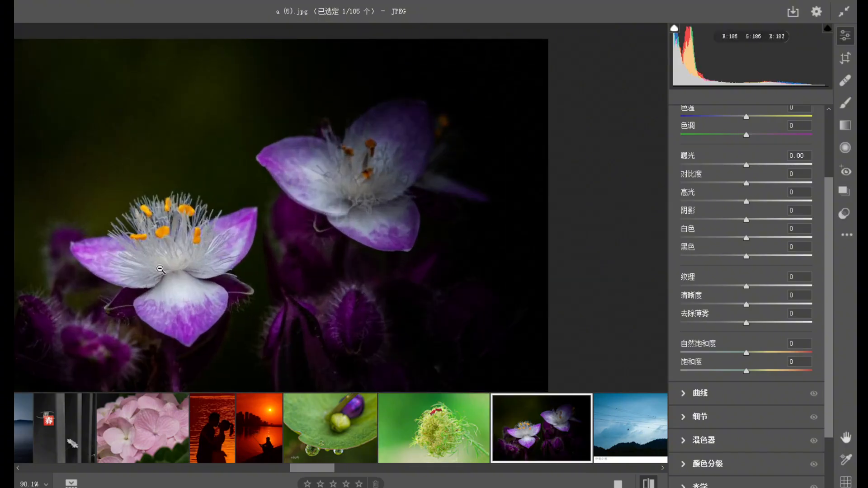
drag(227, 295, 193, 269)
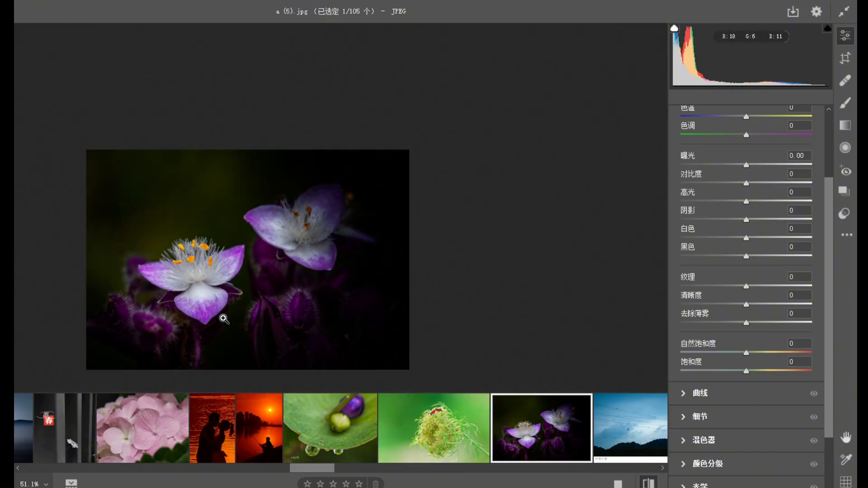
drag(326, 468, 349, 473)
click(335, 432)
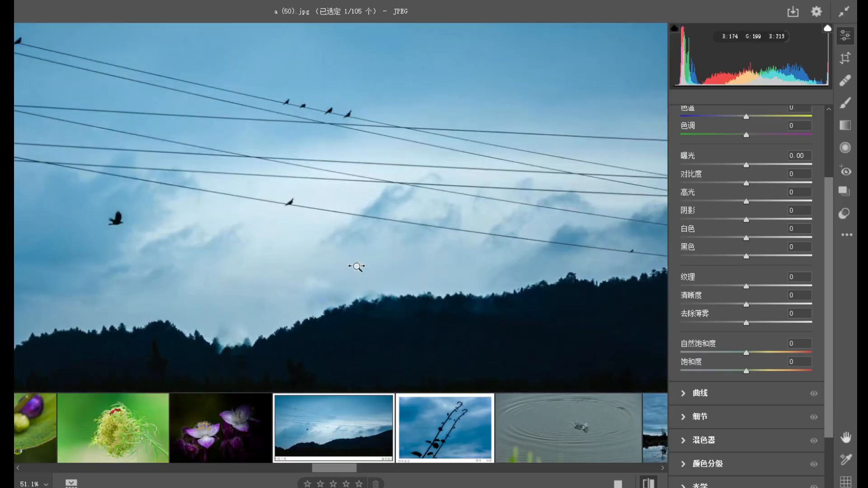
drag(357, 266, 319, 253)
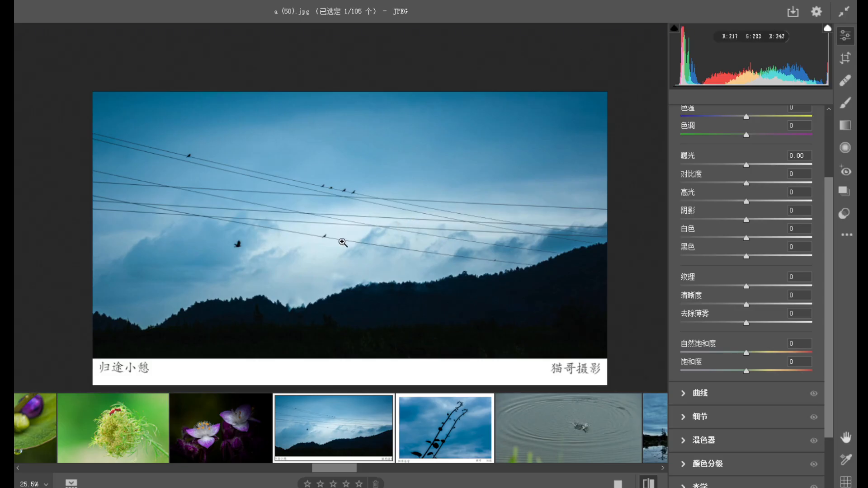
drag(345, 207, 345, 236)
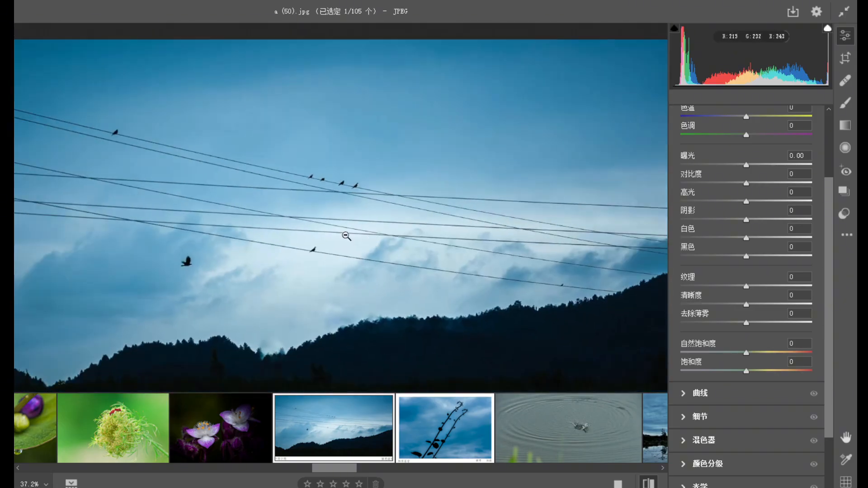
Review the birds-on-wires photo a (50).jpg in full and the vine silhouette photo a (51).jpg, including the captions in their white borders.
drag(246, 280, 219, 265)
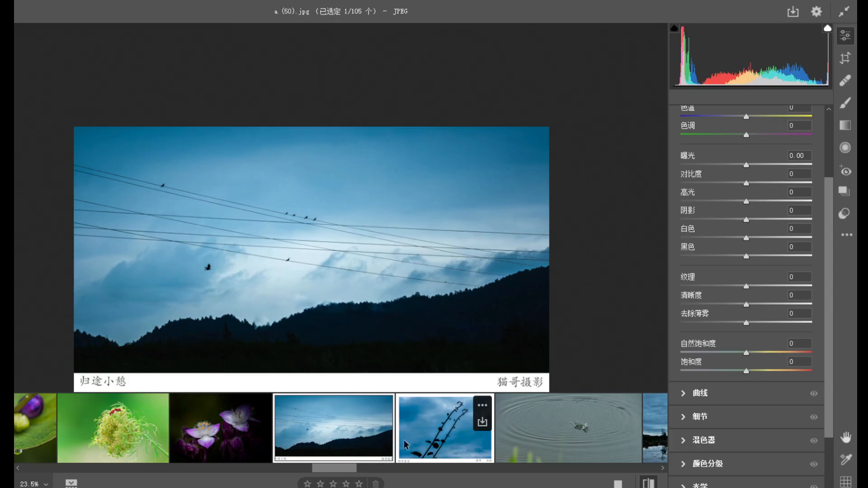
click(431, 457)
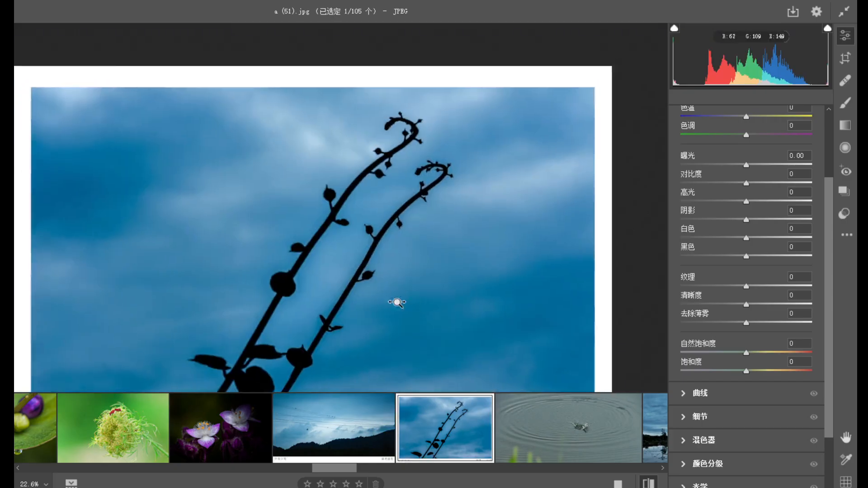
drag(397, 302, 330, 272)
drag(460, 331, 482, 337)
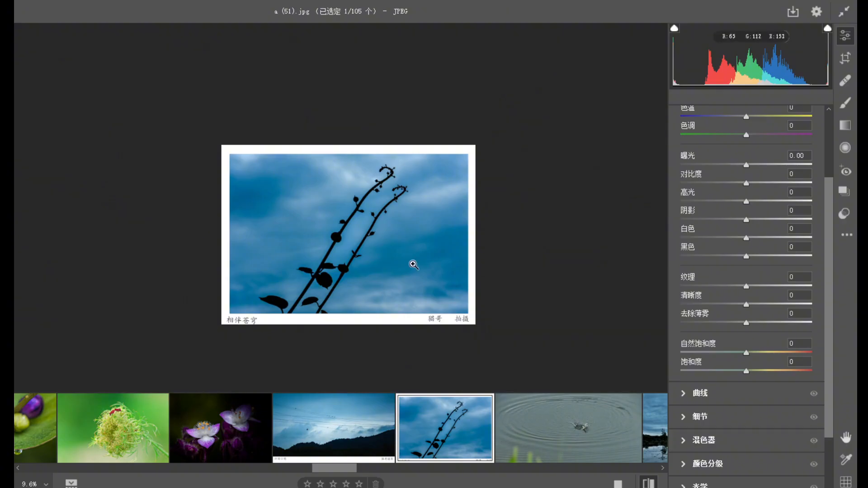
drag(264, 305, 286, 318)
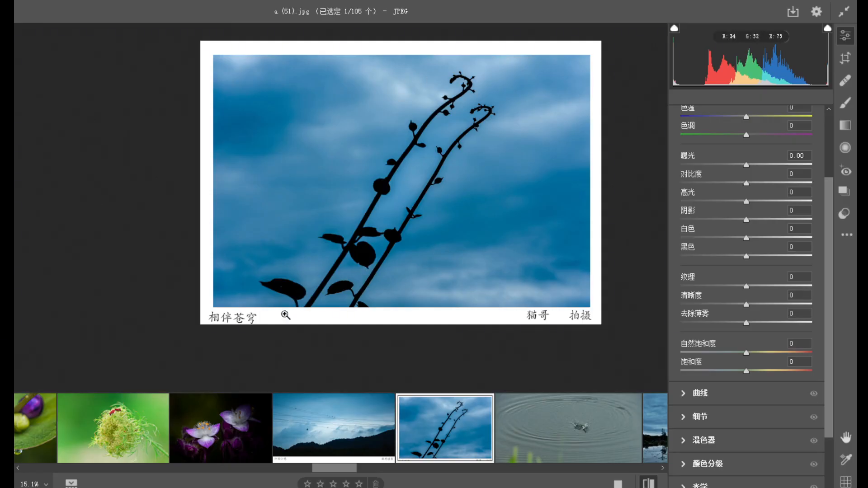
Review the water ripple photo a (52).jpg and the flooded field photo a (53).jpg, both up close and as a whole.
click(629, 413)
drag(376, 203, 421, 281)
drag(342, 292, 249, 254)
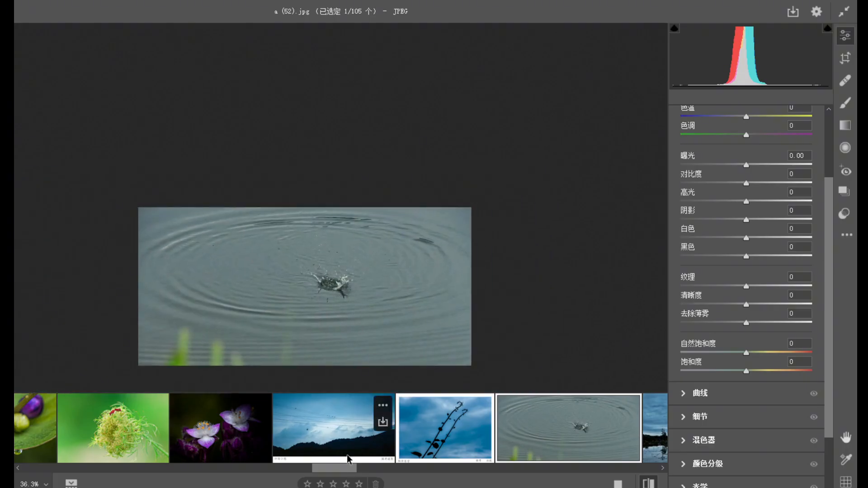
drag(352, 469, 376, 468)
click(374, 441)
drag(326, 313, 242, 259)
drag(361, 307, 403, 313)
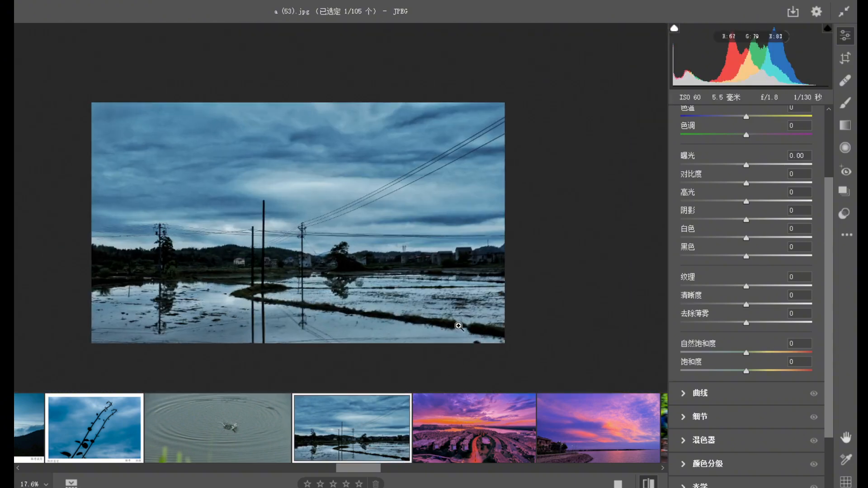
drag(238, 262, 341, 307)
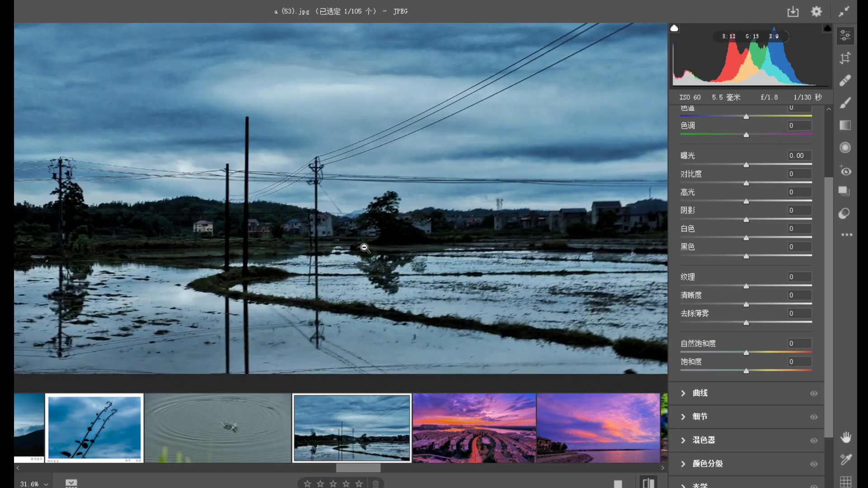
alt+click(335, 287)
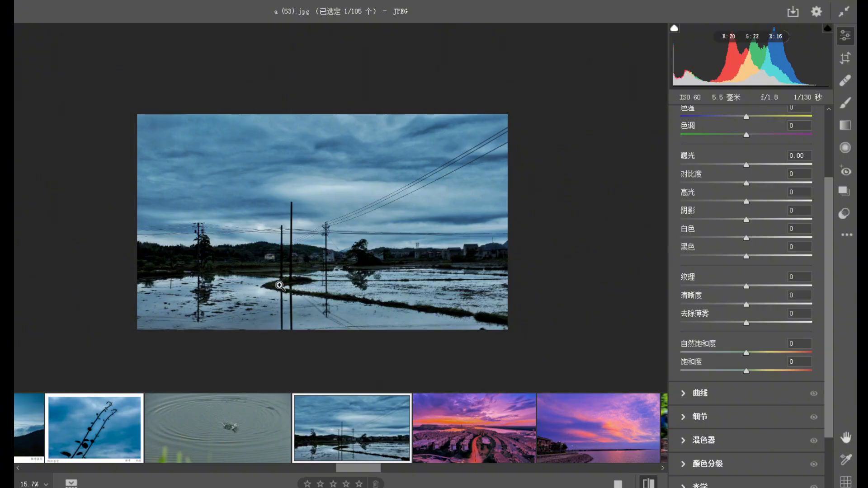
Review the aerial city sunset photo a (54).jpg, examining the road, the buildings and the purple sky.
click(471, 444)
drag(369, 252, 371, 253)
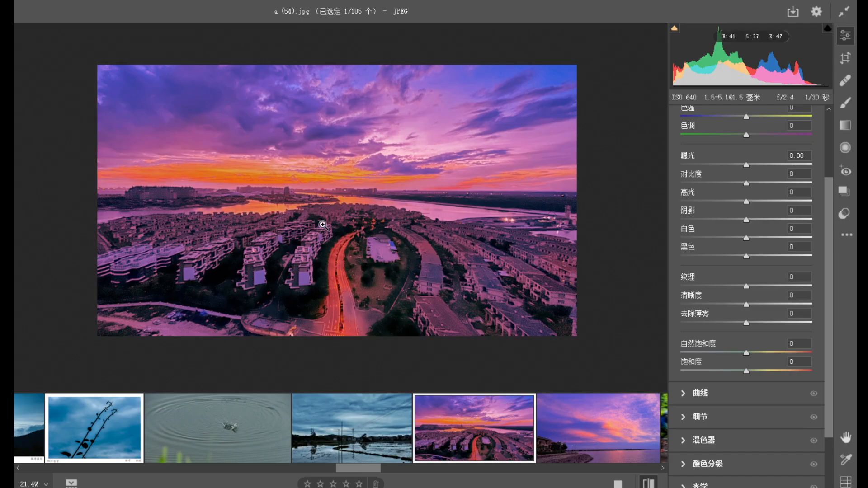
mouse_move(295, 206)
mouse_down()
mouse_move(343, 238)
mouse_move(298, 214)
mouse_up()
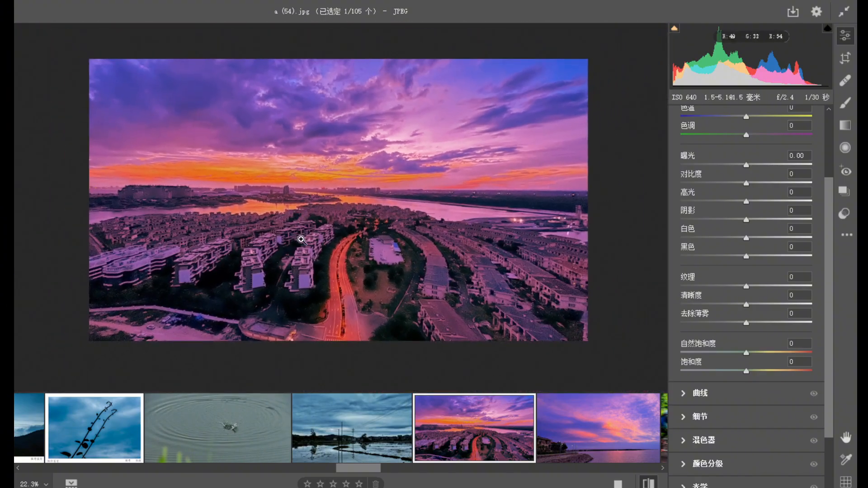
Crop the seaside sunset photo a (55).jpg to a bit over half its width, trimming away the house, the rocky shore and some upper sky.
mouse_move(552, 443)
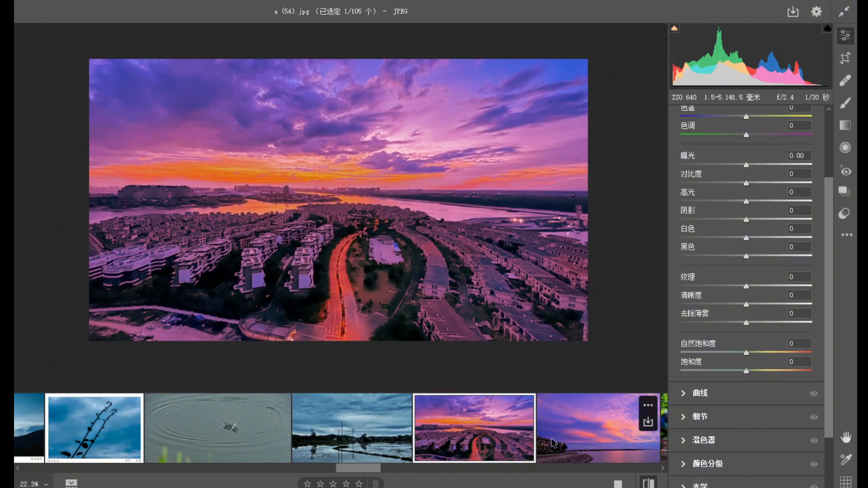
click(598, 433)
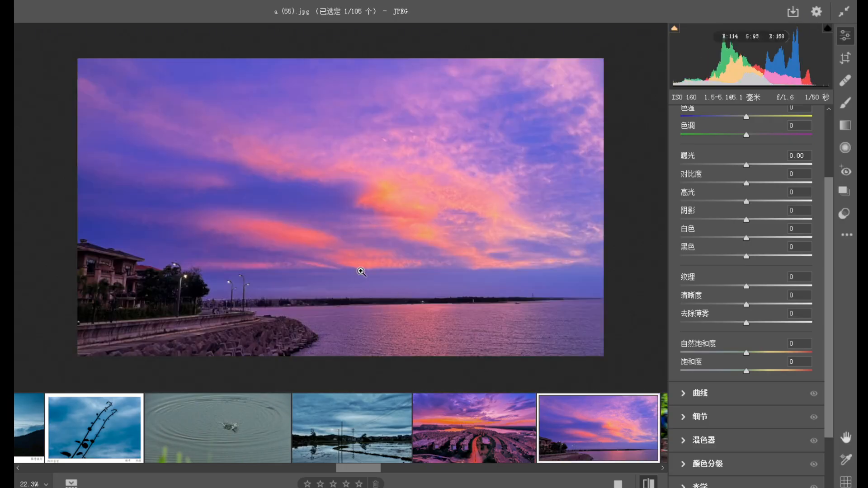
drag(361, 271, 335, 262)
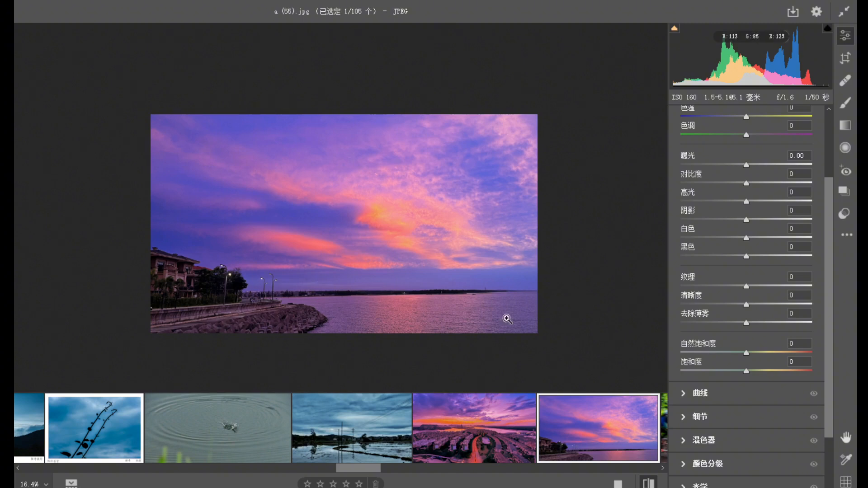
click(842, 60)
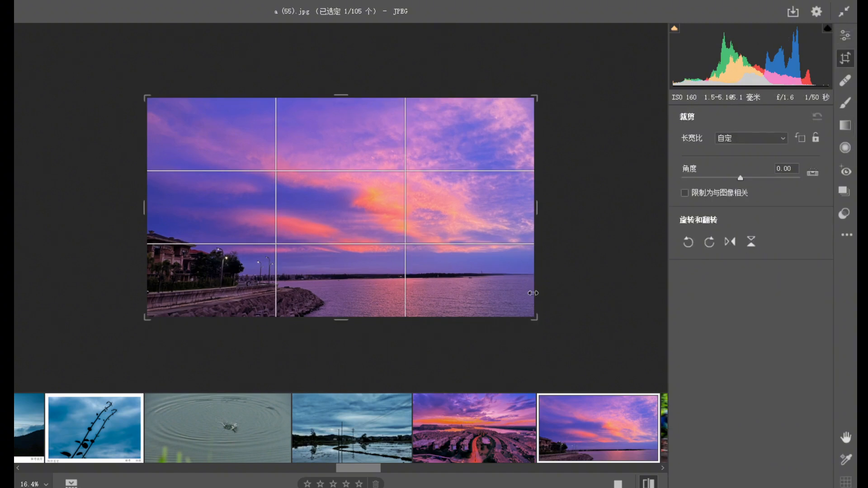
drag(144, 95, 215, 113)
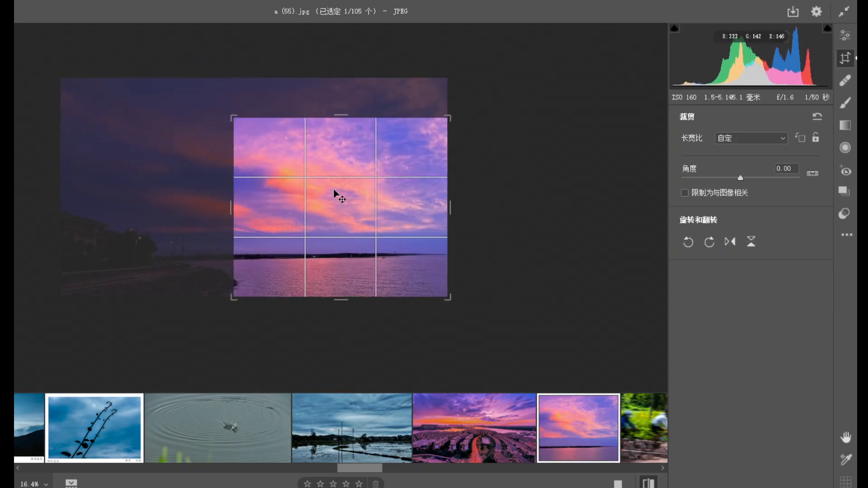
key(Return)
click(416, 249)
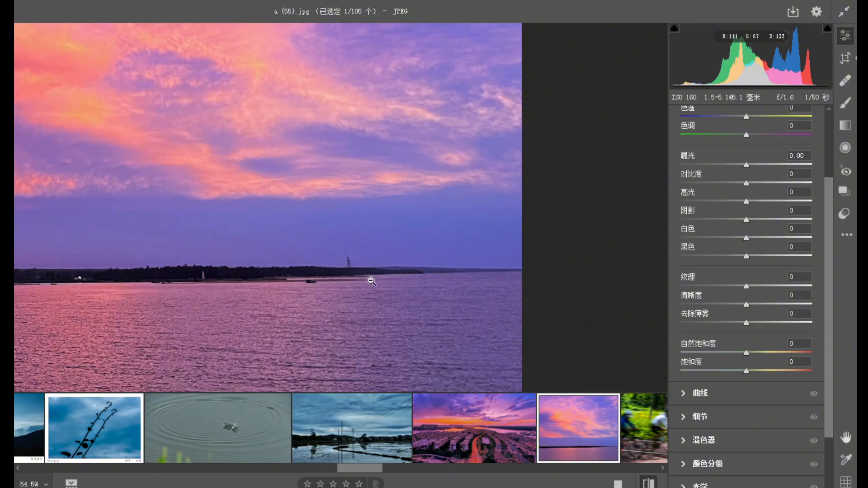
Review the panning shot of cyclists a (56).jpg, examining the sharp rider against the motion blur.
drag(382, 469, 408, 469)
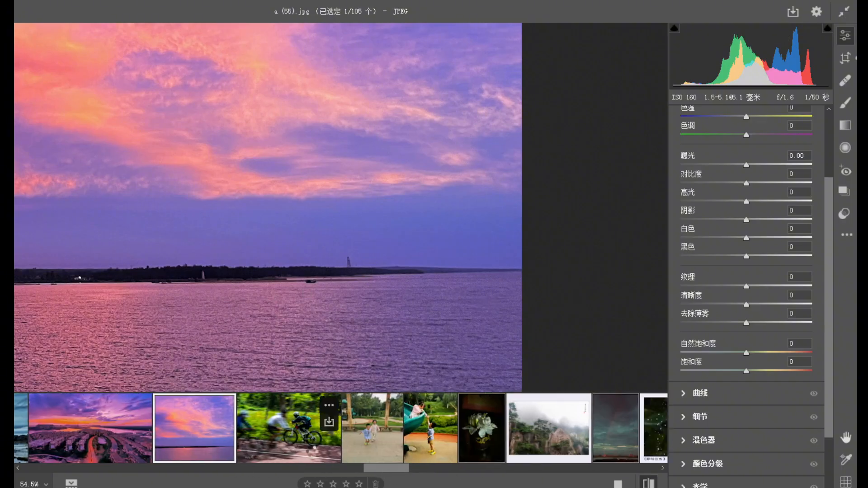
click(289, 429)
click(287, 240)
drag(203, 240, 252, 237)
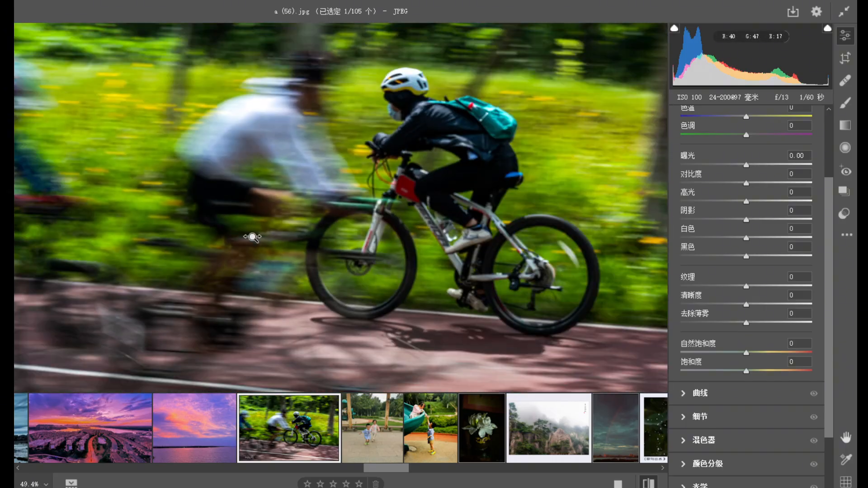
drag(373, 273, 339, 258)
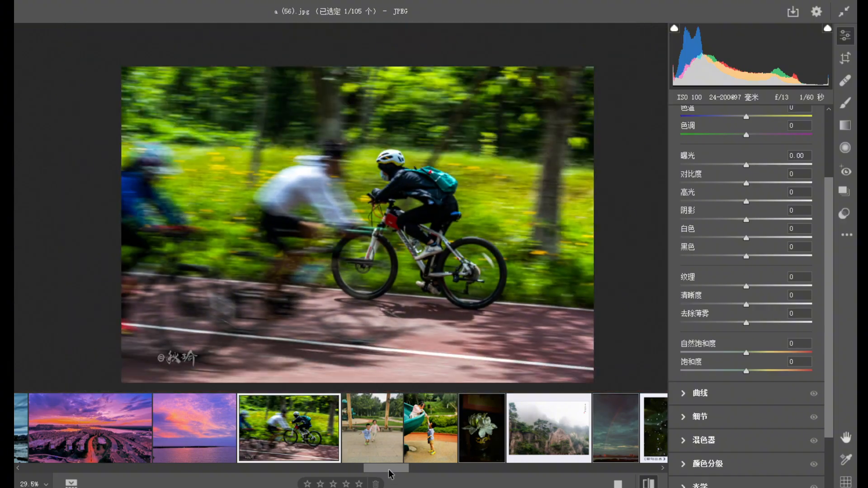
Crop the running children photo a (57).jpg to about half its width and two thirds of its height, centred closely on the two children.
drag(389, 473, 394, 472)
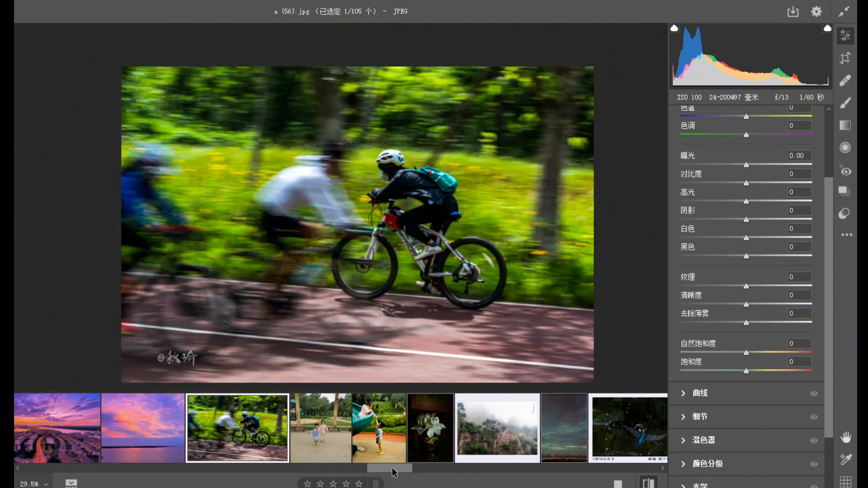
click(324, 439)
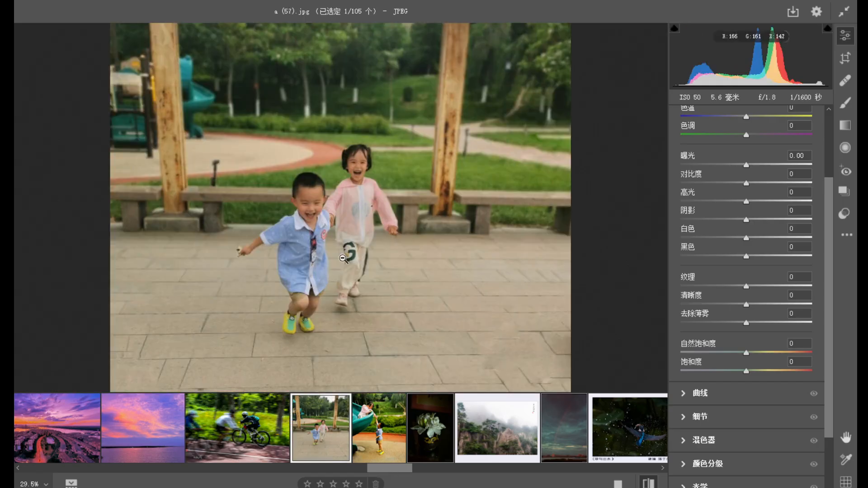
scroll(337, 230, down, 2)
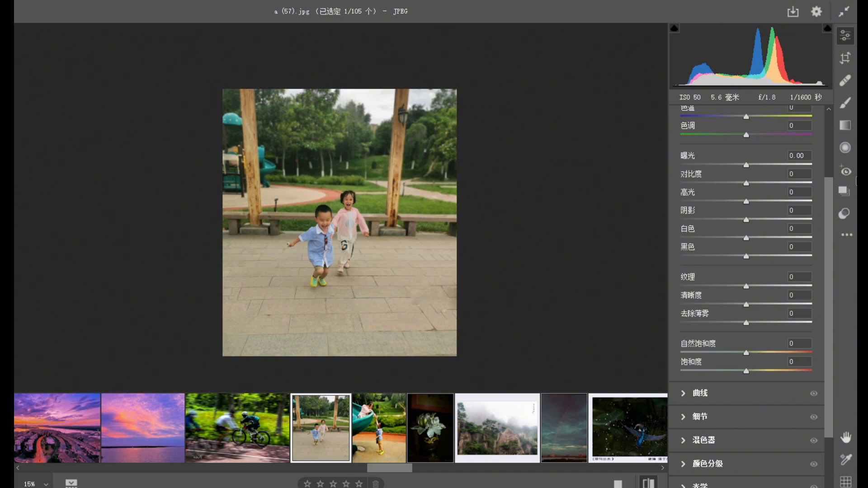
click(845, 57)
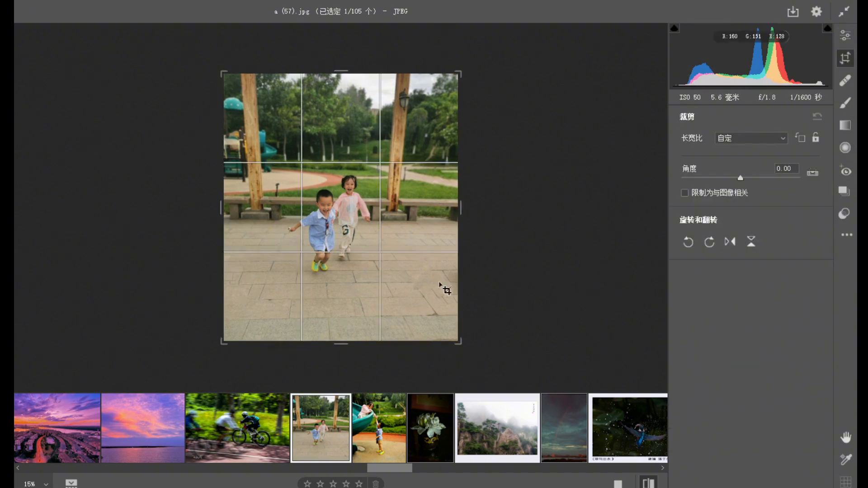
drag(458, 341, 430, 331)
drag(248, 85, 273, 108)
mouse_move(411, 116)
mouse_down()
mouse_move(402, 109)
mouse_move(398, 151)
mouse_move(400, 123)
mouse_up()
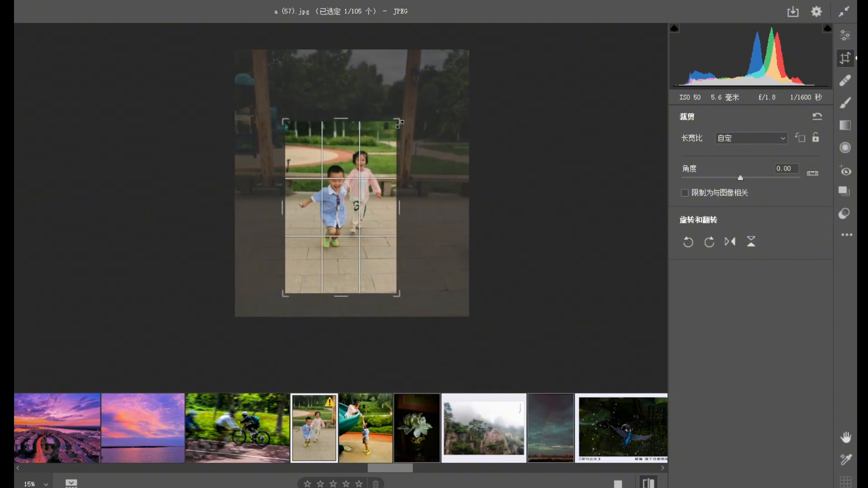
key(Return)
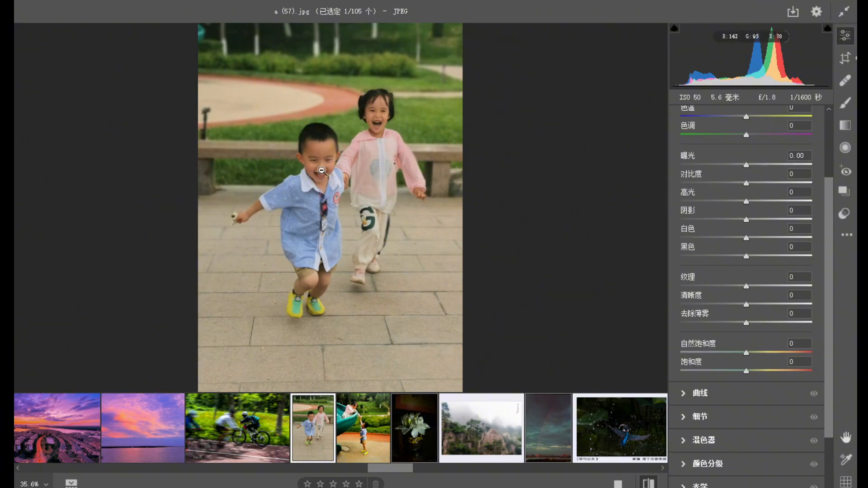
drag(324, 150, 361, 185)
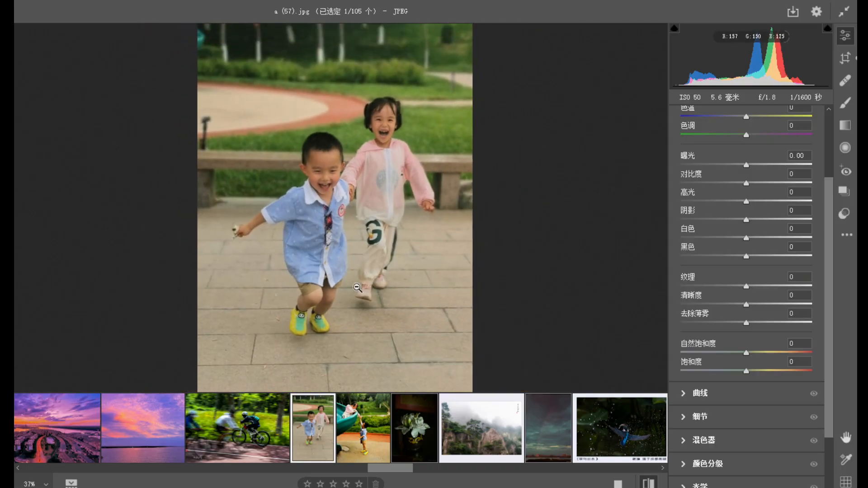
Crop the slide photo a (58).jpg to about three quarters of its width, trimming the empty area behind the boy and some ground.
click(371, 452)
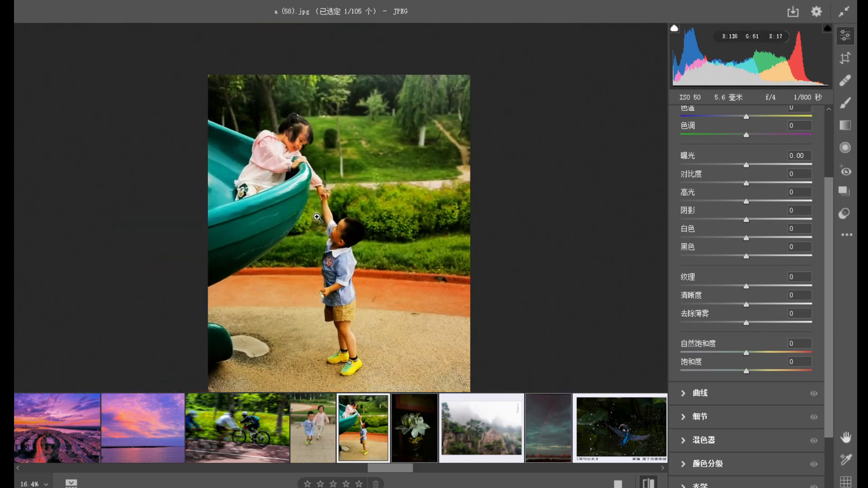
scroll(353, 246, down, 6)
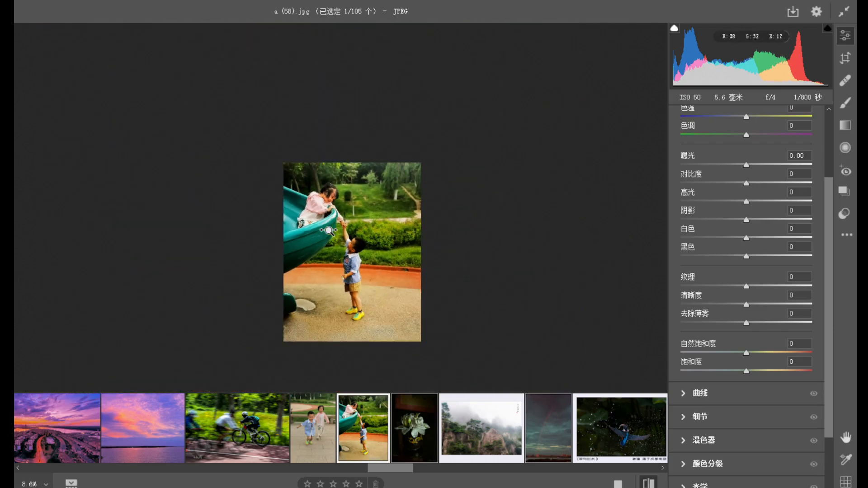
scroll(353, 246, up, 3)
click(845, 59)
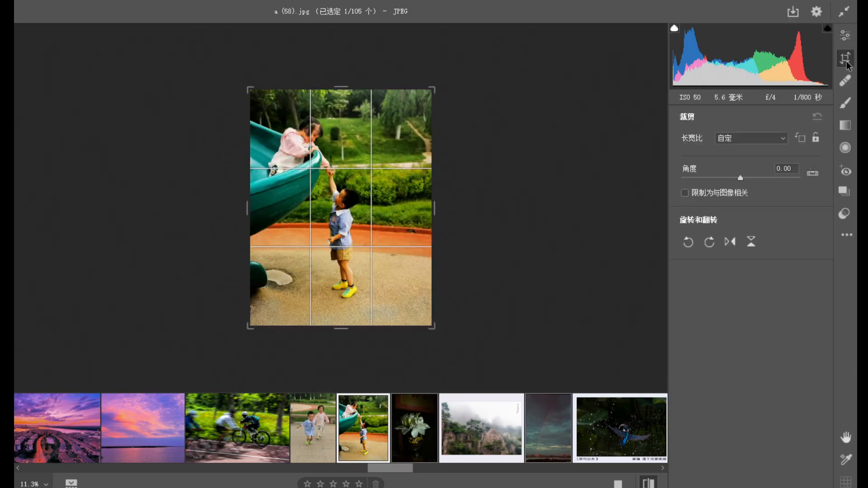
drag(435, 327, 411, 315)
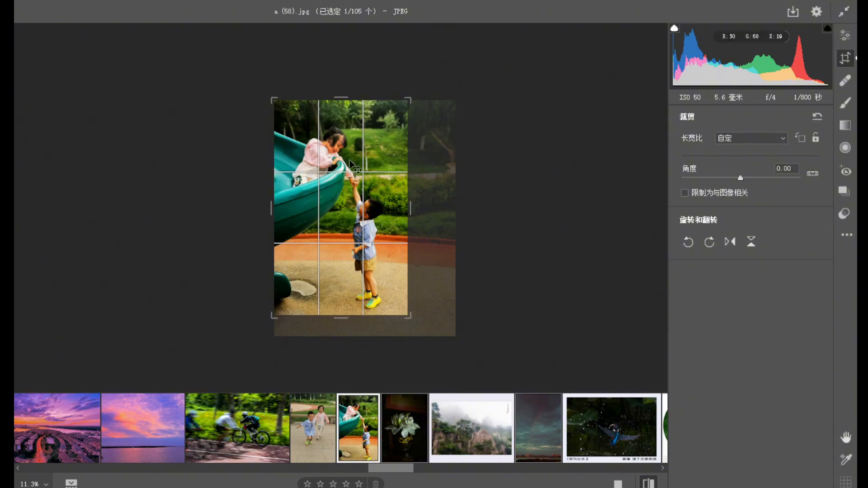
drag(349, 200, 346, 195)
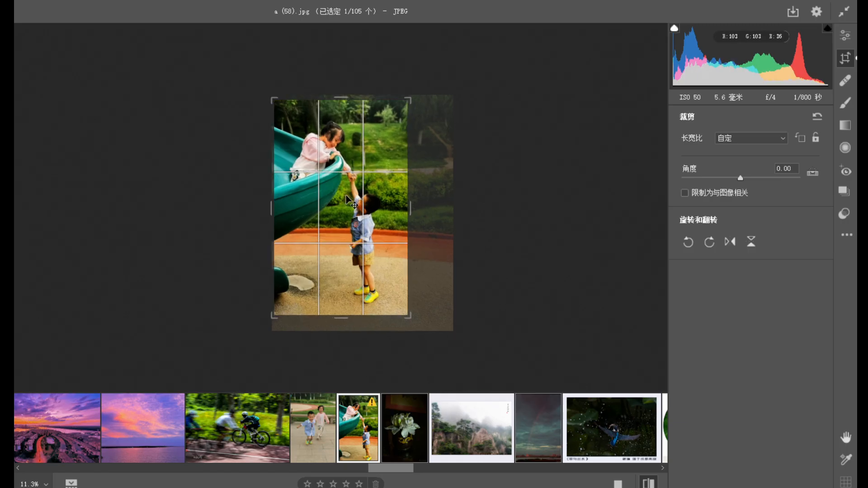
key(Return)
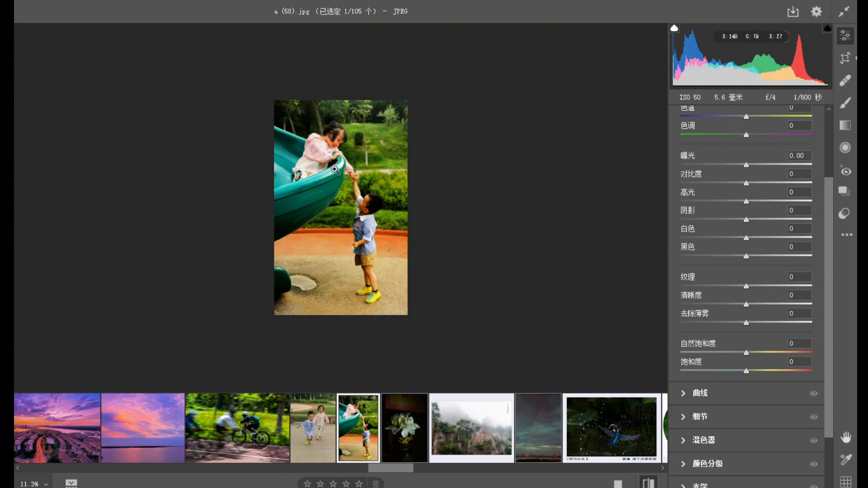
Examine the cropped slide photo a (58).jpg around the girl and the children's joined hands, and as a whole.
click(354, 191)
drag(382, 231, 341, 183)
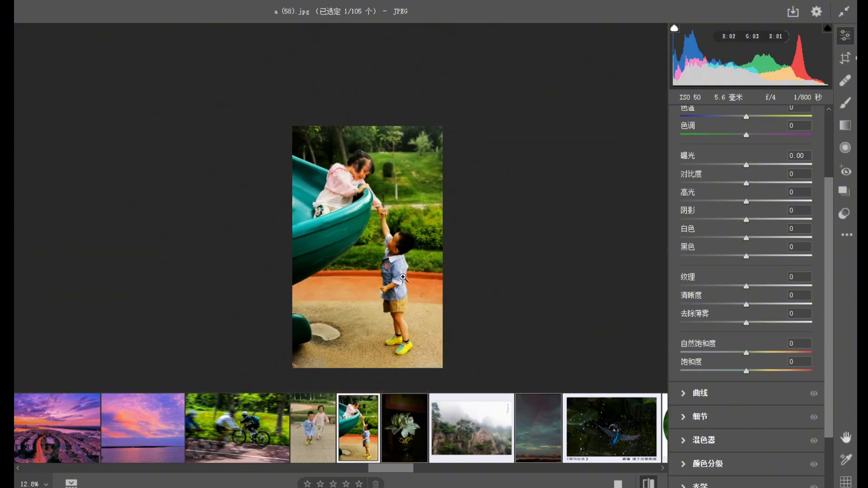
click(360, 171)
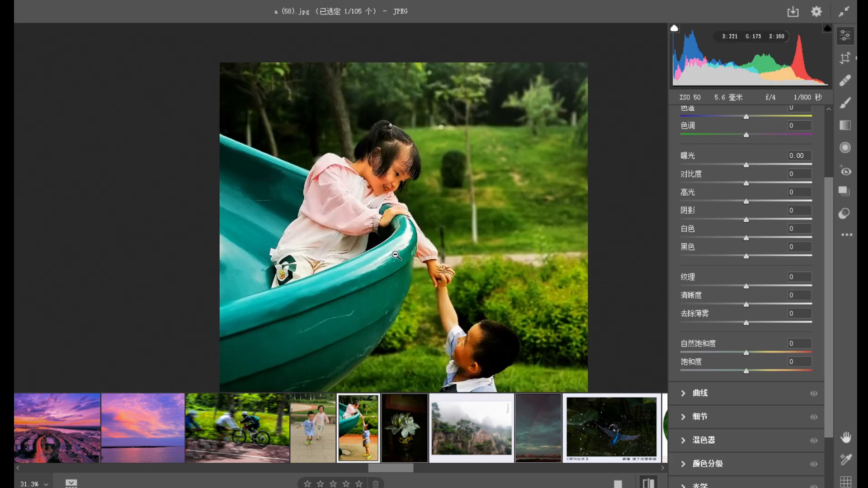
alt+click(388, 171)
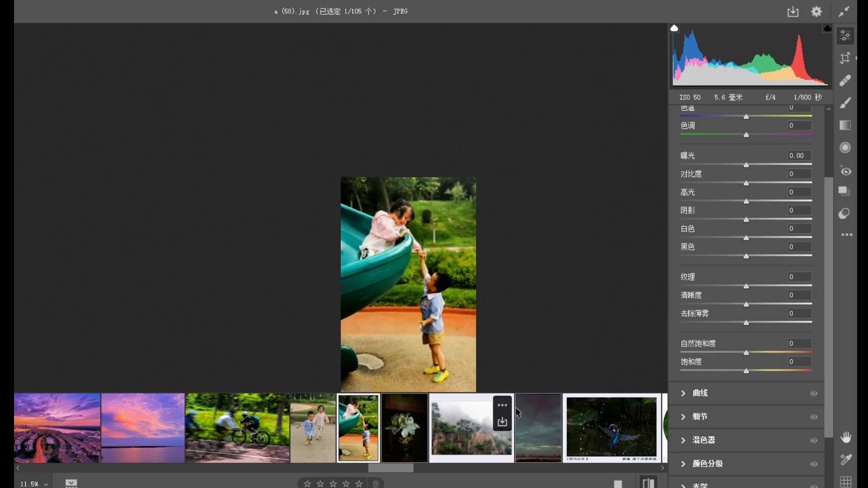
Open the white flower photo a (59).jpg and examine the petals and the dragon-patterned vase against the dark background.
click(404, 427)
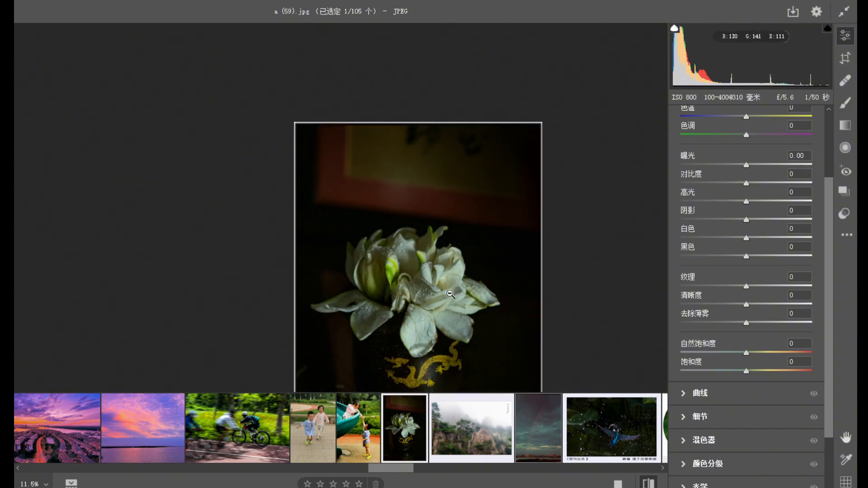
click(451, 293)
drag(499, 319, 429, 291)
drag(447, 369, 463, 320)
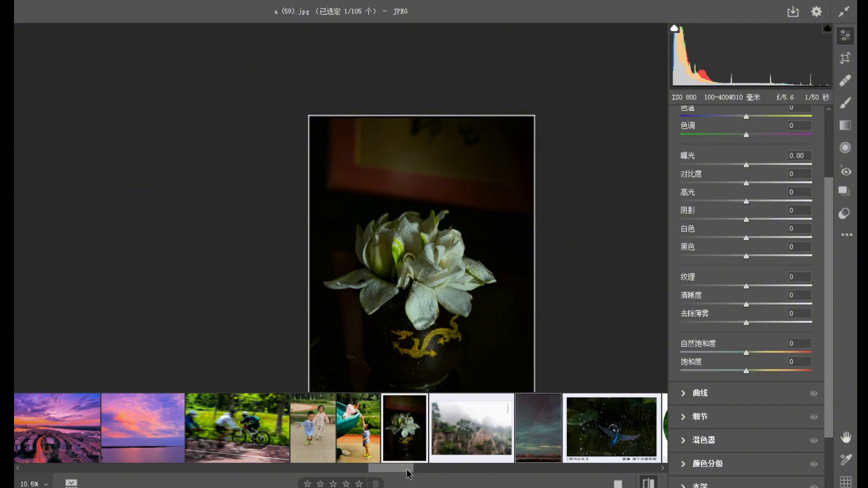
Open the rainbow photo a (60).jpg and examine the cloudy sky, the rainbow and the city skyline.
scroll(375, 462, right, 4)
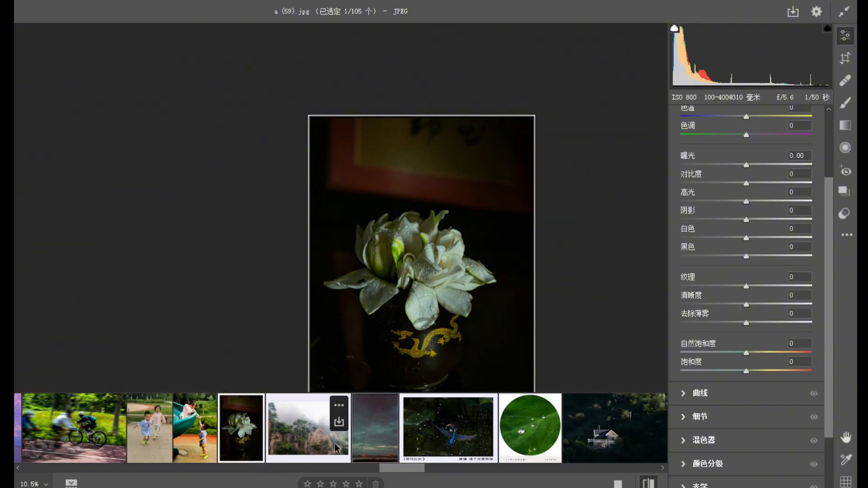
click(367, 441)
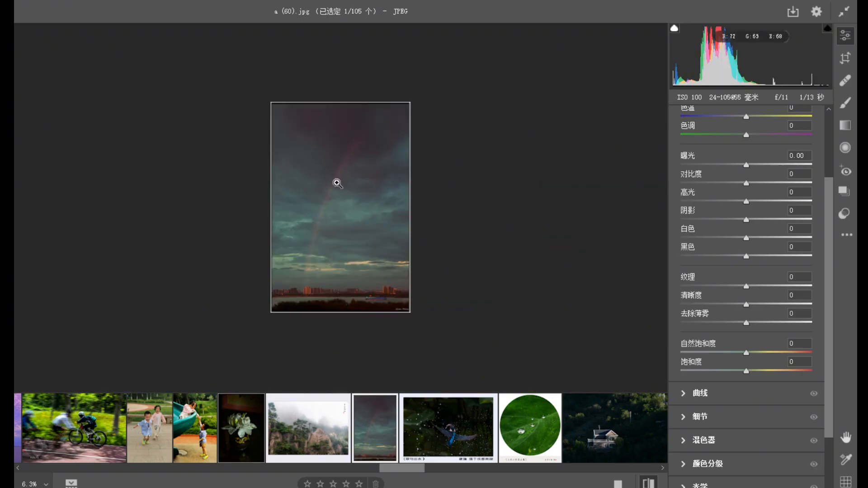
drag(370, 322, 361, 287)
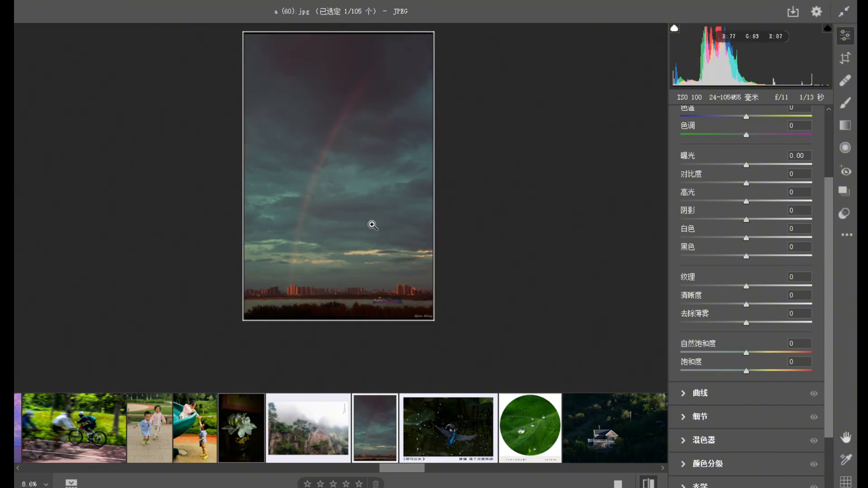
drag(428, 314, 388, 240)
drag(357, 162, 310, 214)
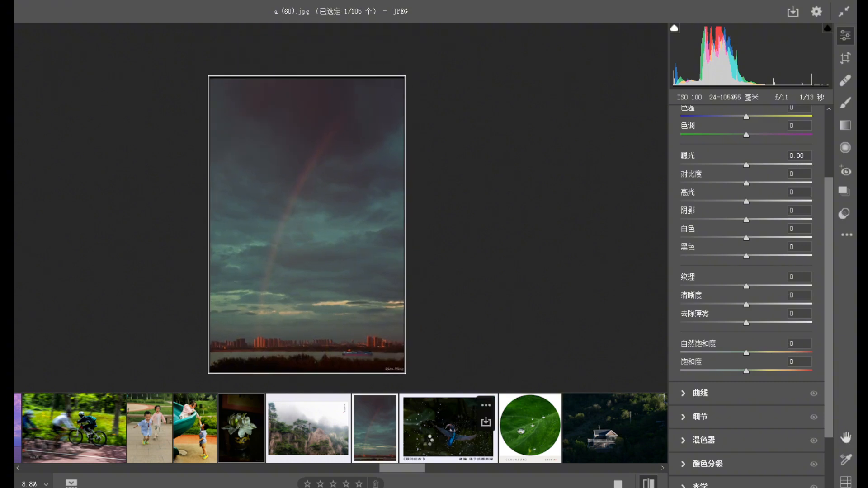
Review the framed kingfisher photo a (61).jpg, examining the bird's spread wings, the water droplets and the caption border.
click(427, 441)
drag(318, 245, 378, 274)
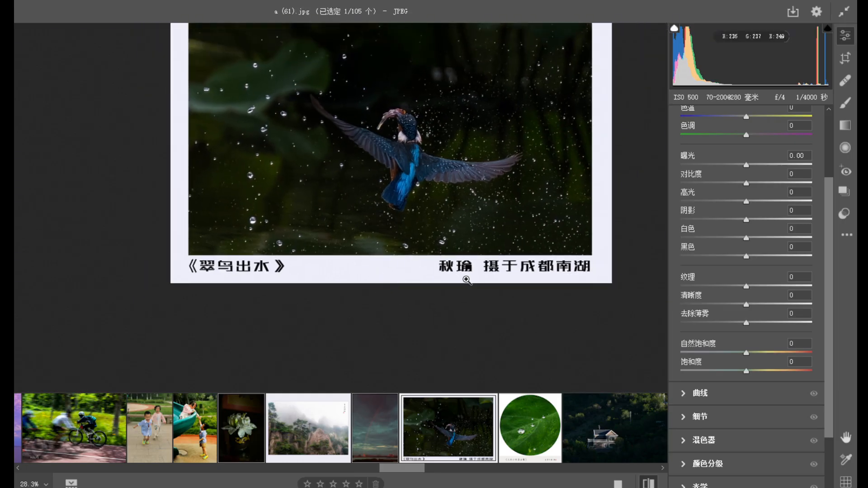
drag(416, 121, 419, 161)
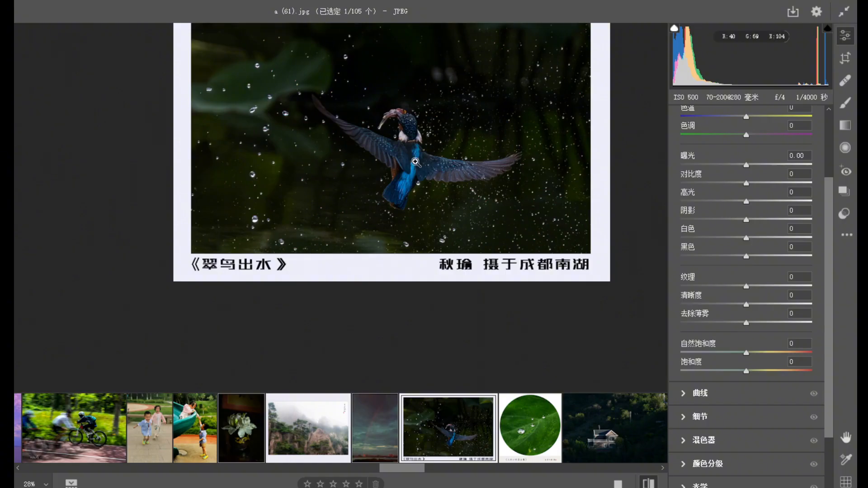
key(space)
drag(395, 121, 346, 181)
Review the circular leaf photo a (62).jpg, inspecting the water drops up close and the framing with its caption.
click(533, 437)
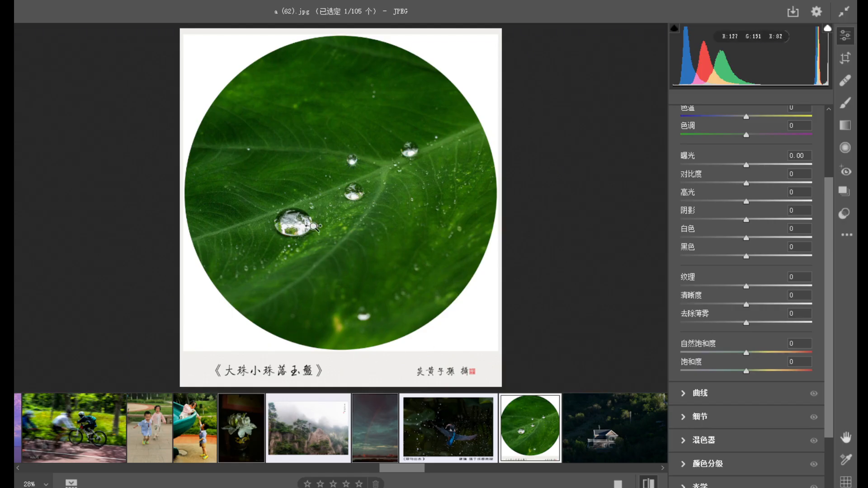
click(313, 226)
click(417, 228)
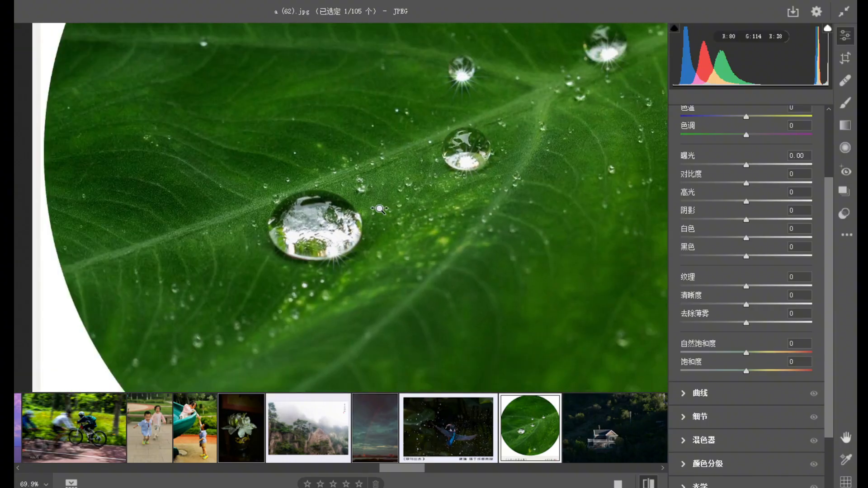
key(h)
drag(368, 305, 332, 257)
drag(418, 235, 372, 198)
drag(430, 216, 335, 230)
key(h)
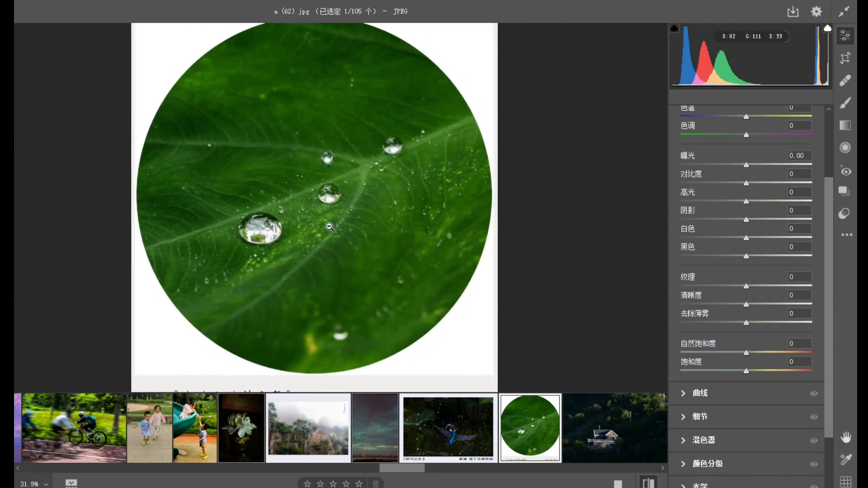
drag(357, 308, 305, 257)
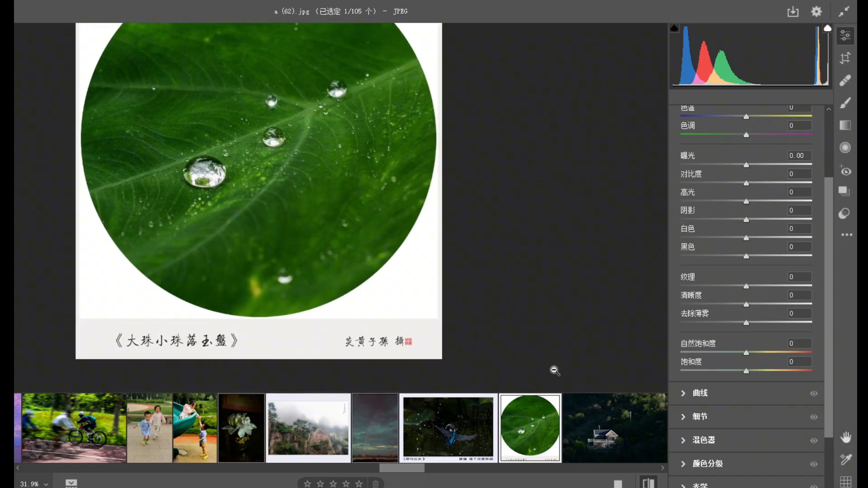
Review the hillside house photo a (63).jpg, examining the lit house against the dark slope up close and as a whole.
click(618, 453)
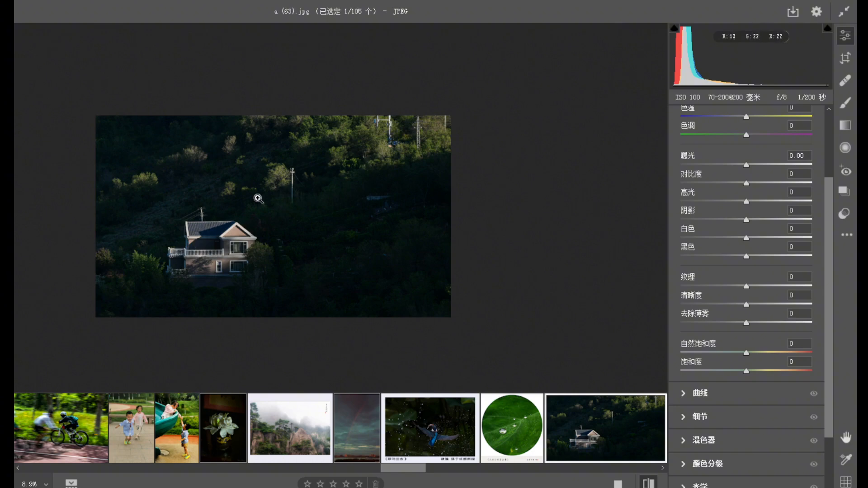
click(320, 177)
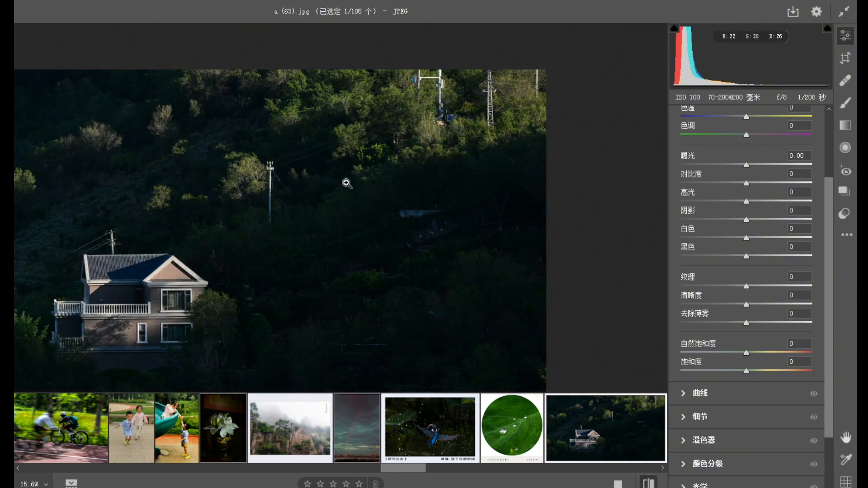
alt+click(261, 286)
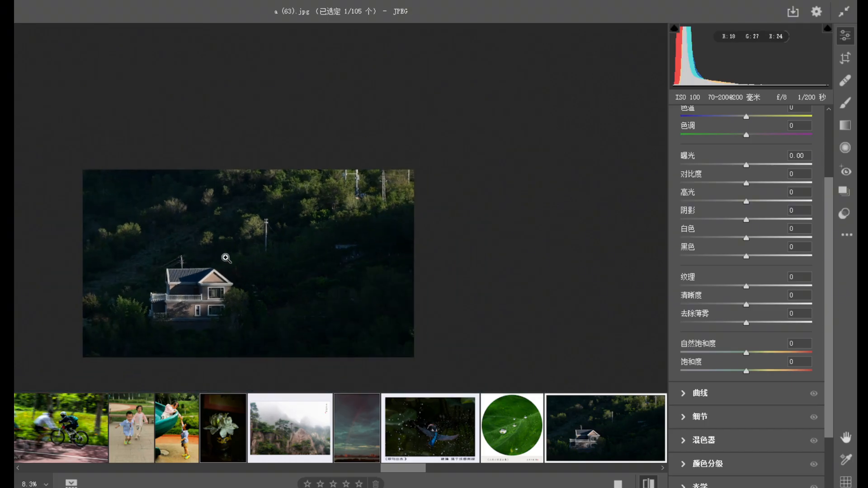
drag(233, 303, 259, 290)
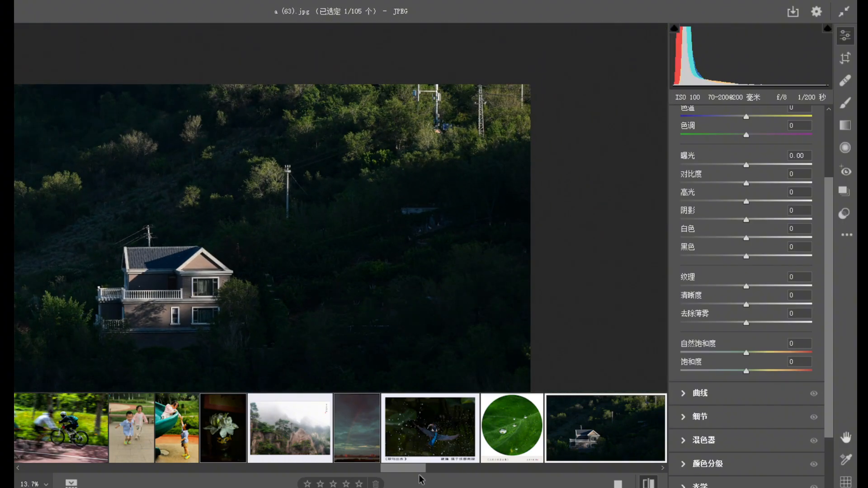
Open the pheasant photo a (64).jpg and examine the bird's head and feather detail as well as the full composition.
drag(412, 466, 430, 466)
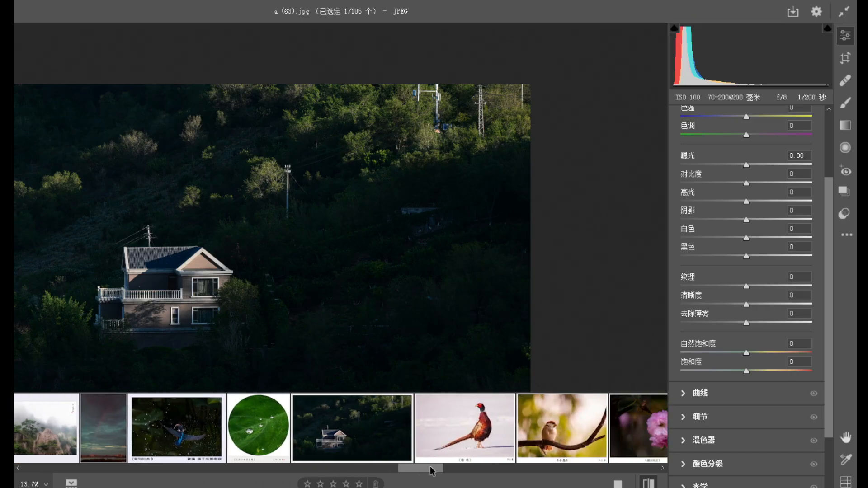
click(462, 437)
drag(347, 309, 315, 294)
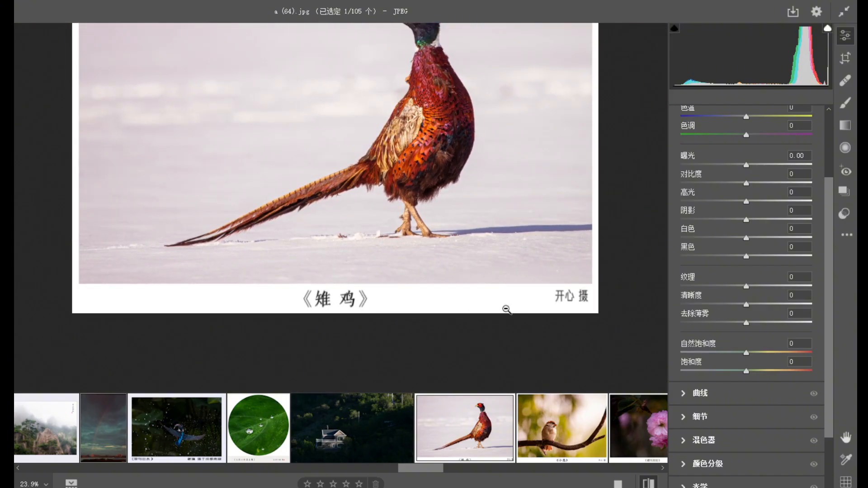
drag(482, 251, 454, 241)
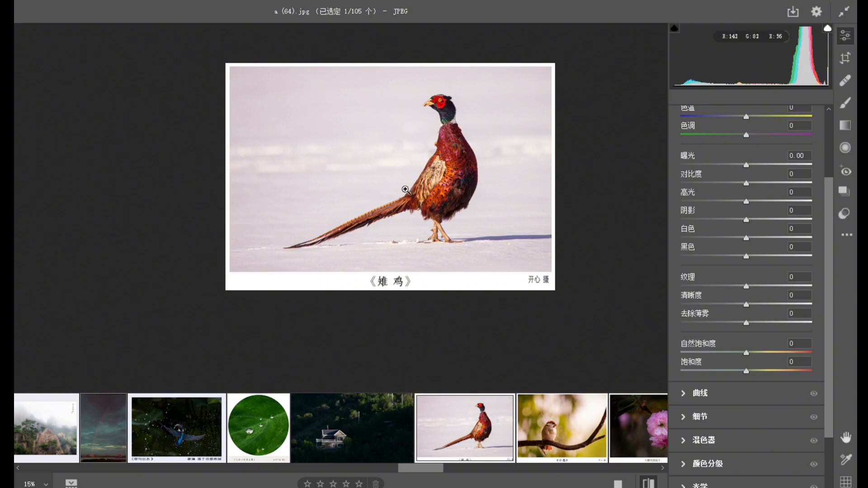
click(465, 131)
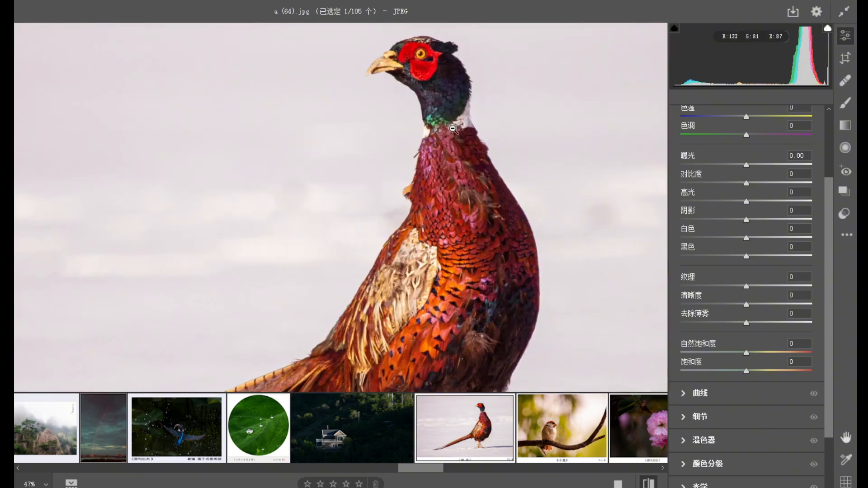
alt+click(454, 171)
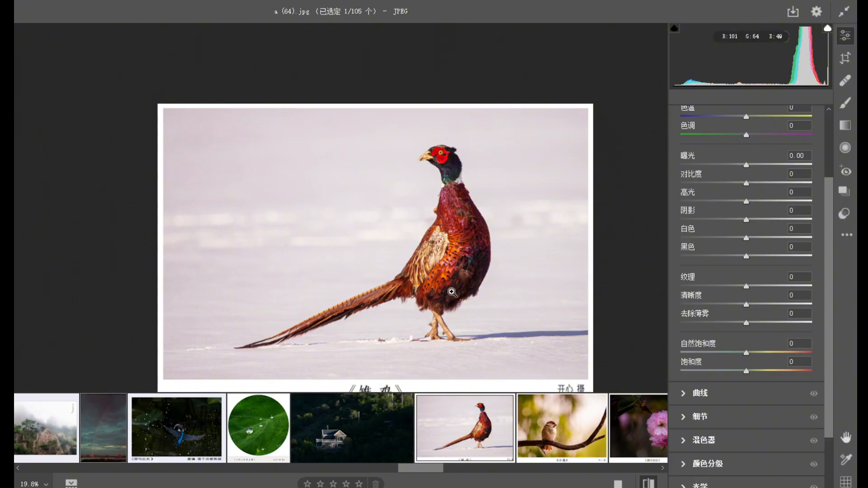
Review the sparrow photo a (65).jpg, checking the feather detail at high magnification and the overall composition with the branch.
click(561, 427)
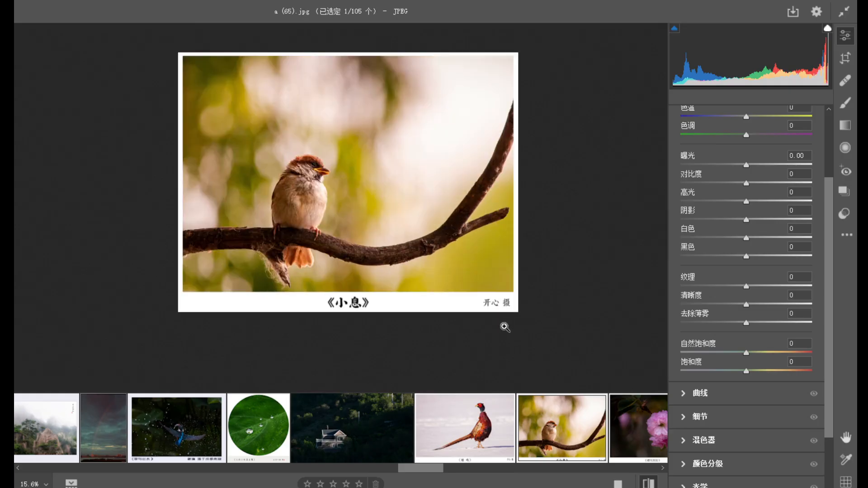
click(352, 234)
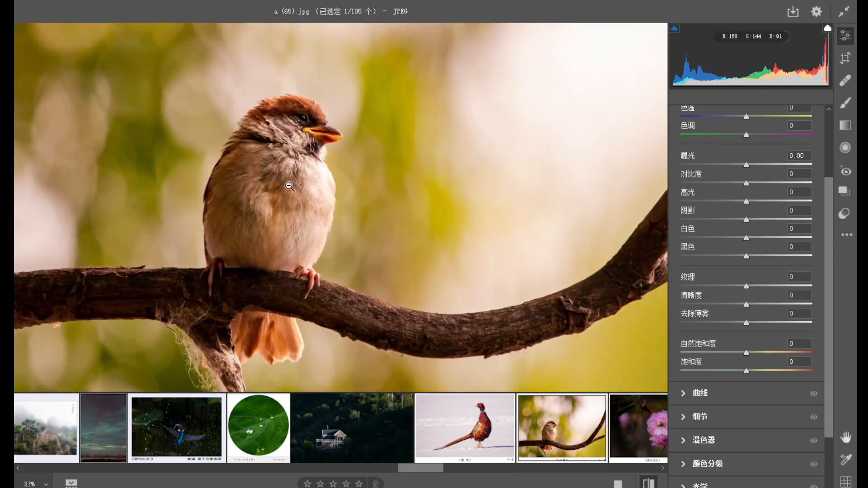
scroll(269, 108, up, 5)
drag(414, 221, 299, 175)
drag(373, 257, 464, 323)
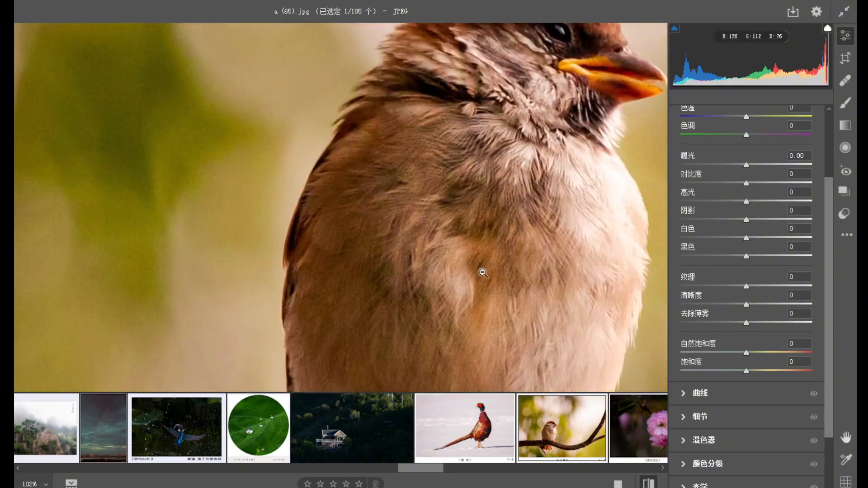
click(482, 230)
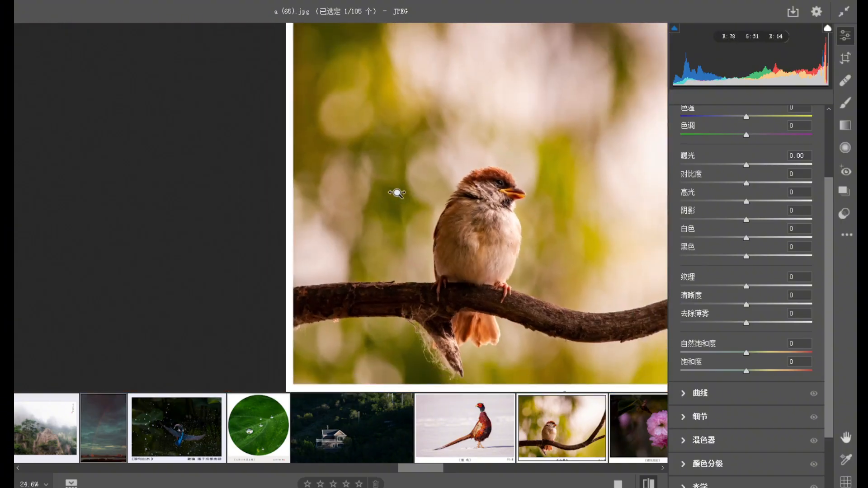
drag(480, 214, 434, 199)
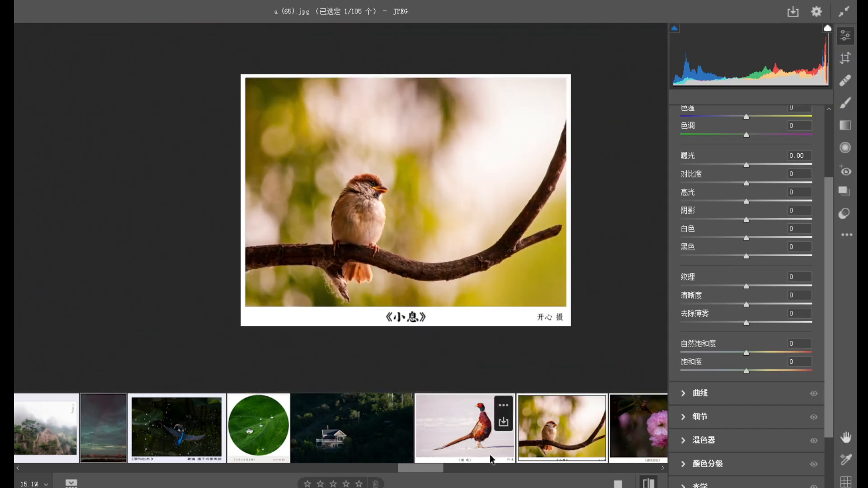
Open the pink blossom photo a (66).jpg and inspect the water drops on the petals and the signature at close range.
drag(441, 468, 455, 465)
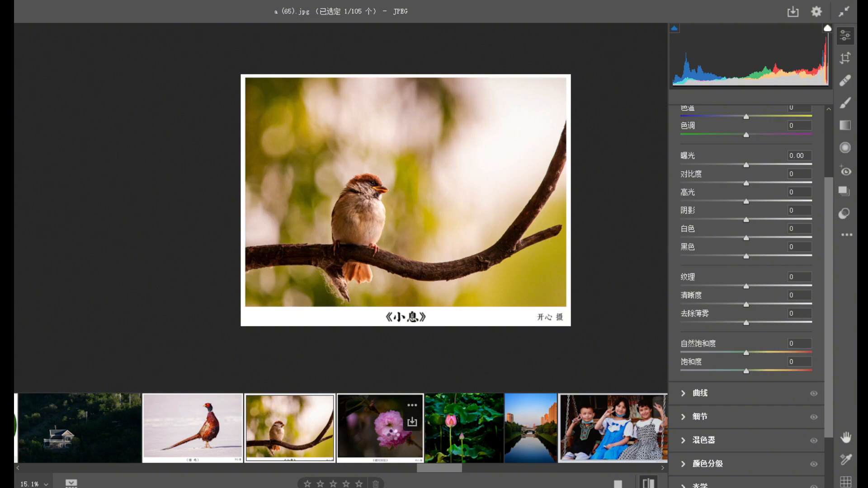
click(395, 435)
drag(413, 248, 492, 275)
drag(399, 205, 406, 208)
drag(380, 181, 417, 232)
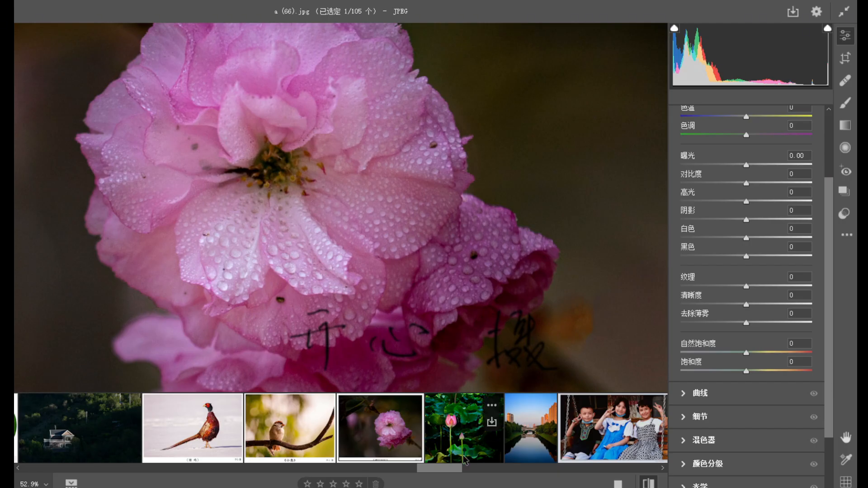
Review the lotus photo a (67).jpg, examining the pink flower and bud among the dark green leaves.
click(457, 437)
drag(368, 267, 247, 182)
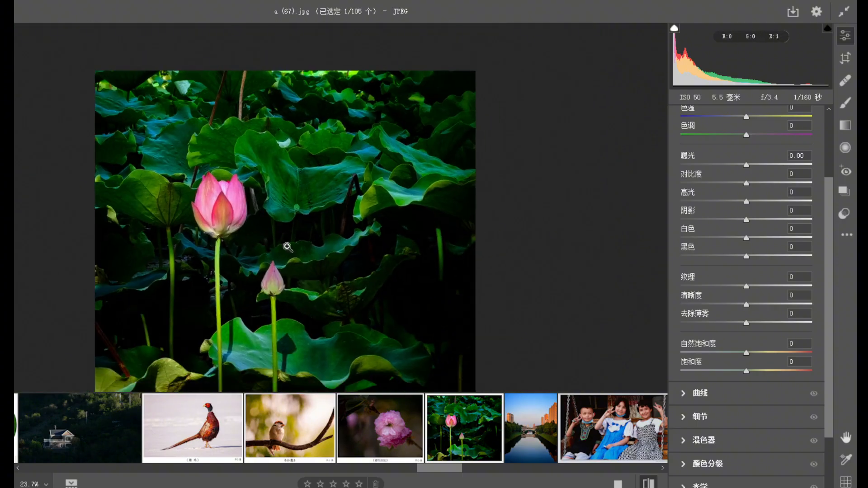
drag(315, 285, 300, 250)
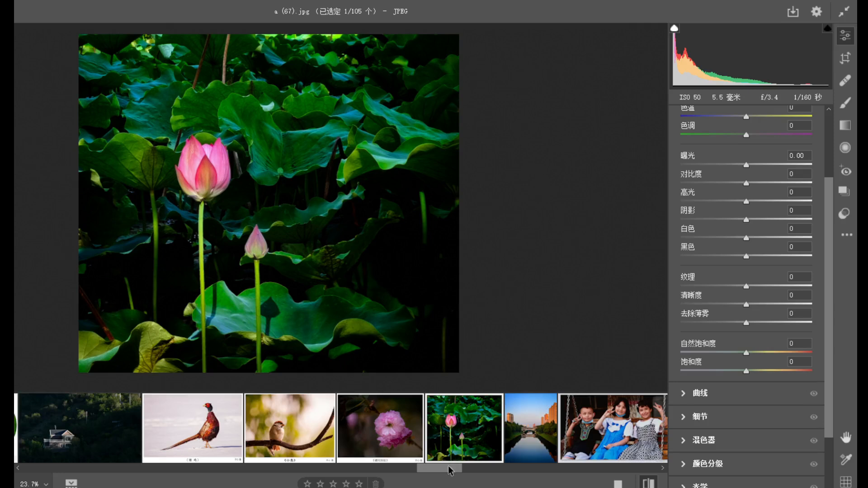
Open the river and bridge photo a (68).jpg and examine the bridge, the reflections and the sunlit buildings.
drag(449, 470, 455, 472)
click(447, 422)
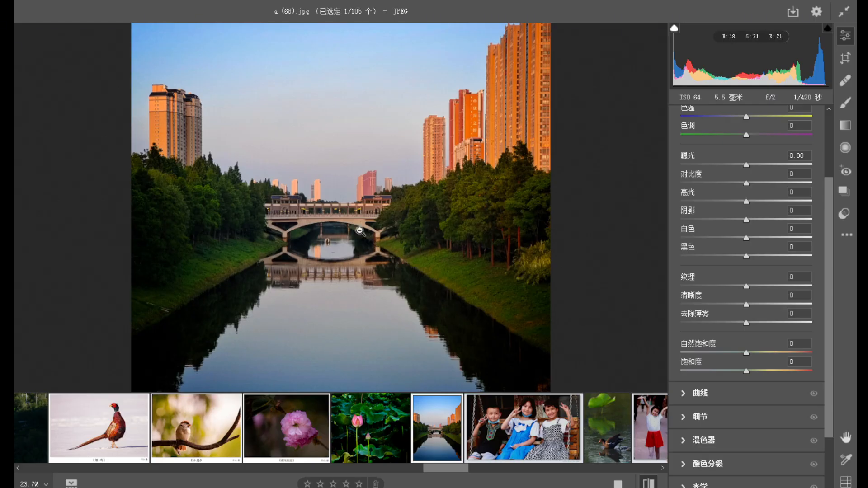
click(462, 117)
drag(563, 227, 462, 191)
key(space)
drag(399, 209, 385, 224)
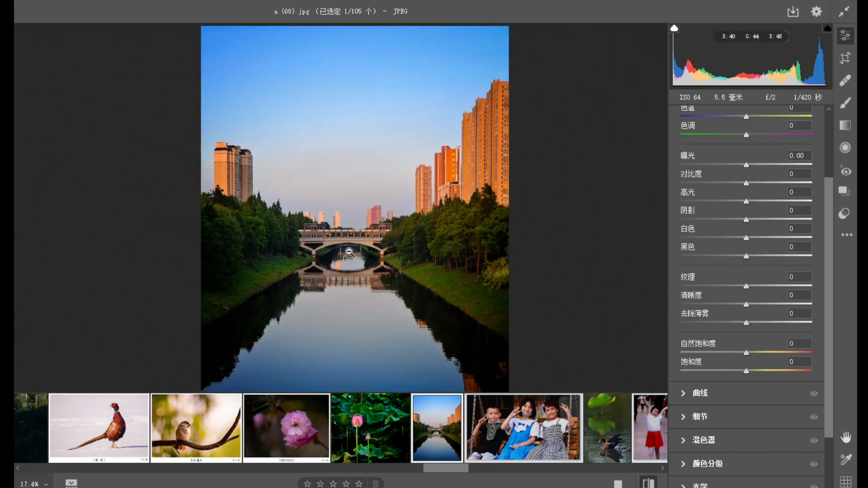
Review the photo a (69).jpg of three children on a swing, examining their faces, poses and the framing.
click(521, 435)
drag(370, 178, 448, 287)
drag(381, 254, 309, 198)
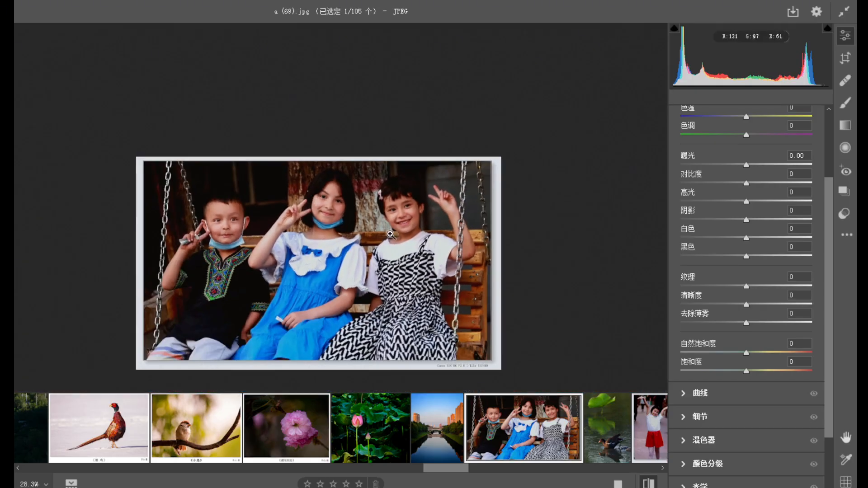
drag(377, 213, 481, 224)
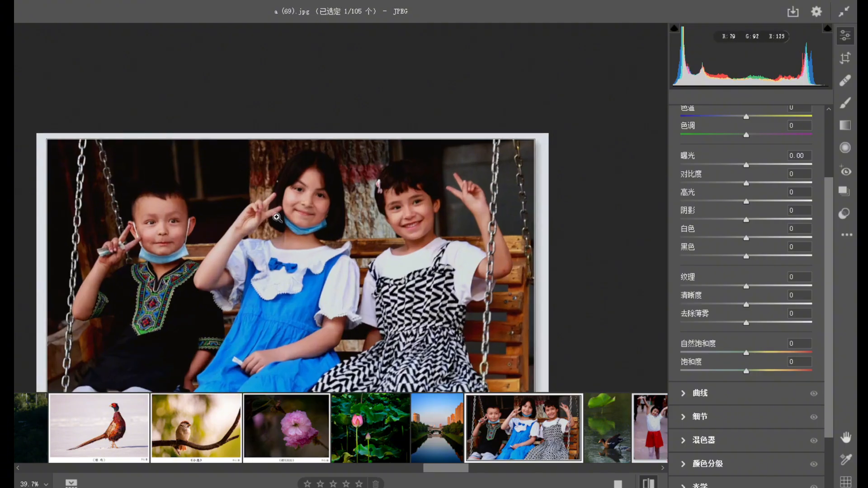
click(357, 235)
alt+click(286, 230)
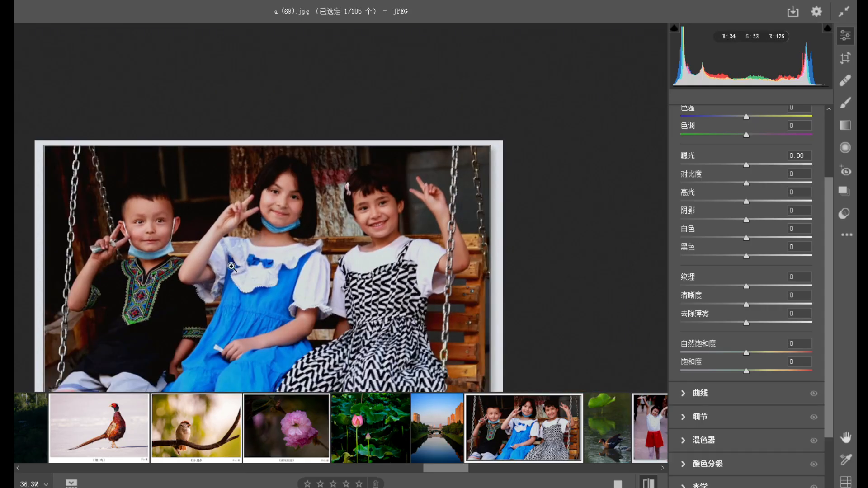
Open the photo a (70).jpg of four posing children and examine their faces, clothing and the caption along the border.
drag(231, 267, 223, 256)
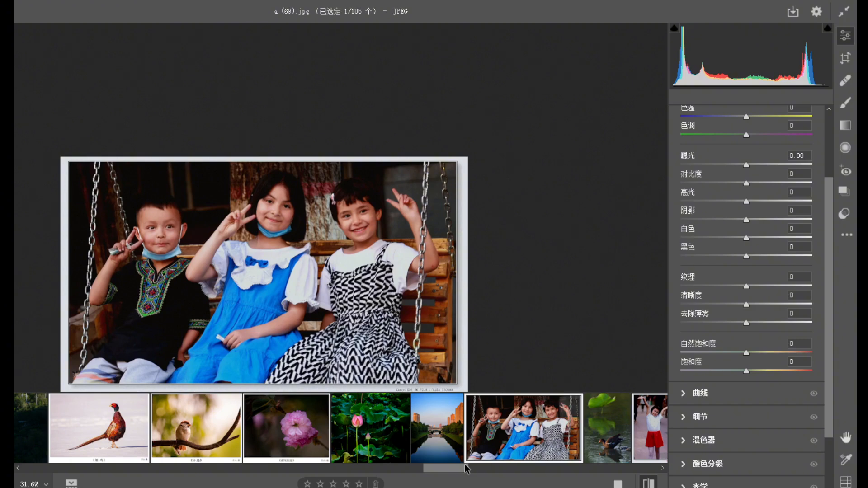
scroll(462, 466, down, 3)
click(444, 449)
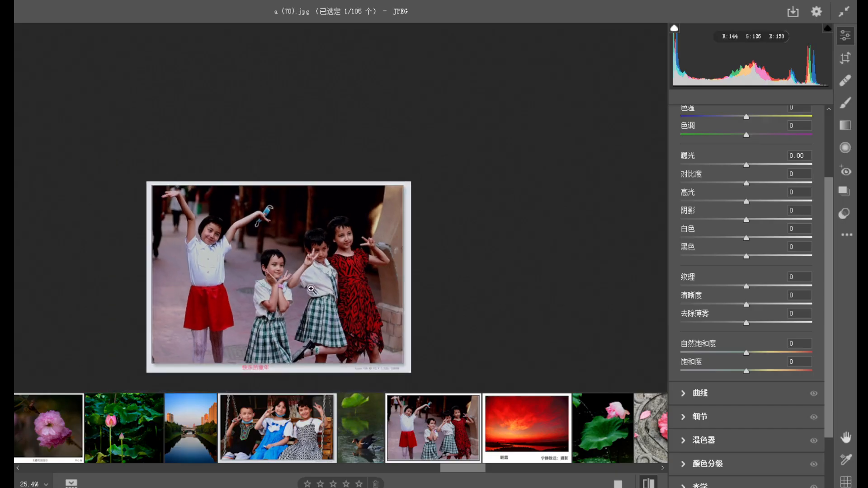
click(266, 366)
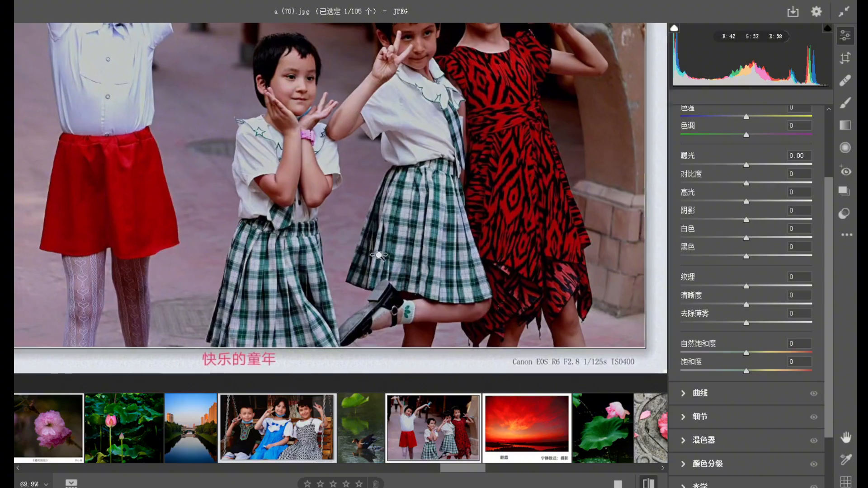
click(401, 285)
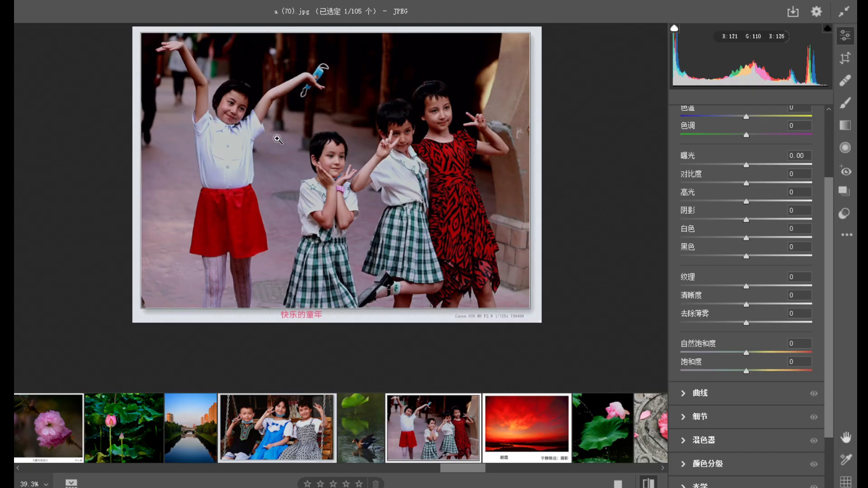
drag(418, 119, 340, 198)
drag(406, 207, 454, 244)
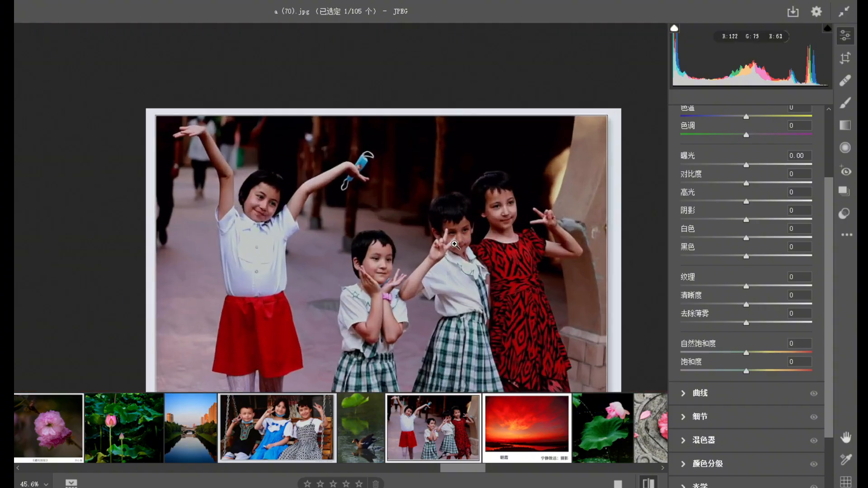
Open the red sunrise photo a (71).jpg and inspect the clouds, the dark riverbank, the water and the framing.
click(528, 429)
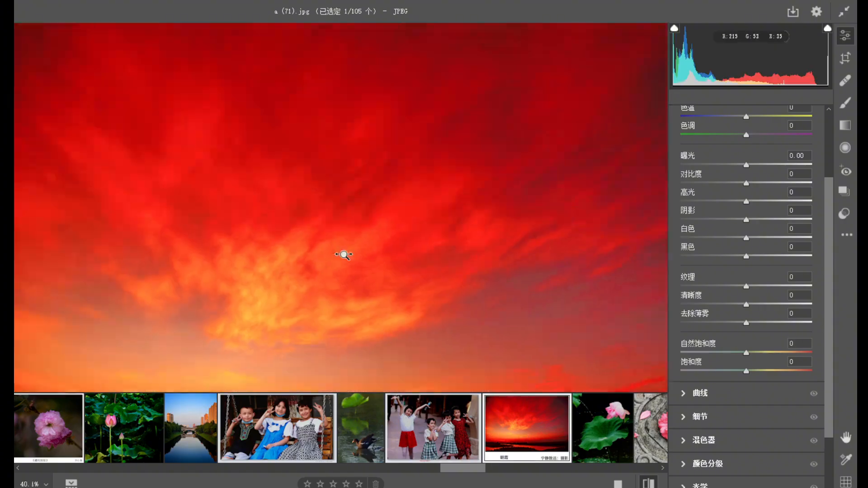
drag(344, 255, 305, 243)
drag(478, 346, 520, 345)
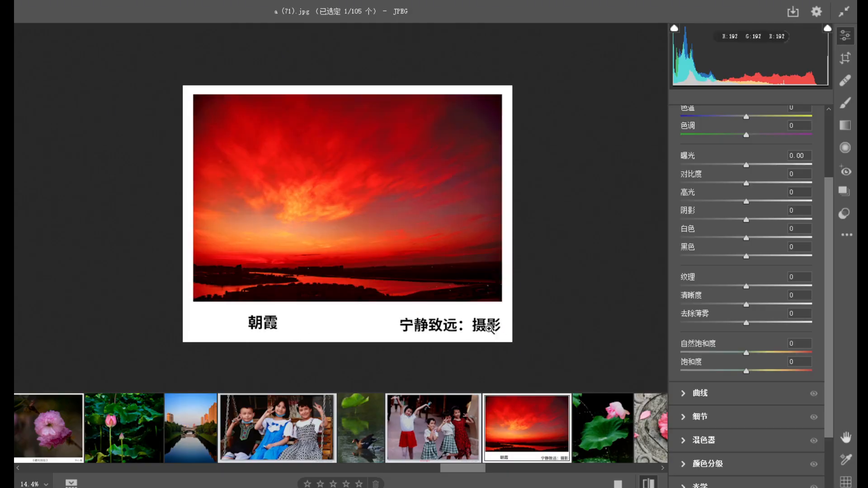
drag(370, 282, 393, 304)
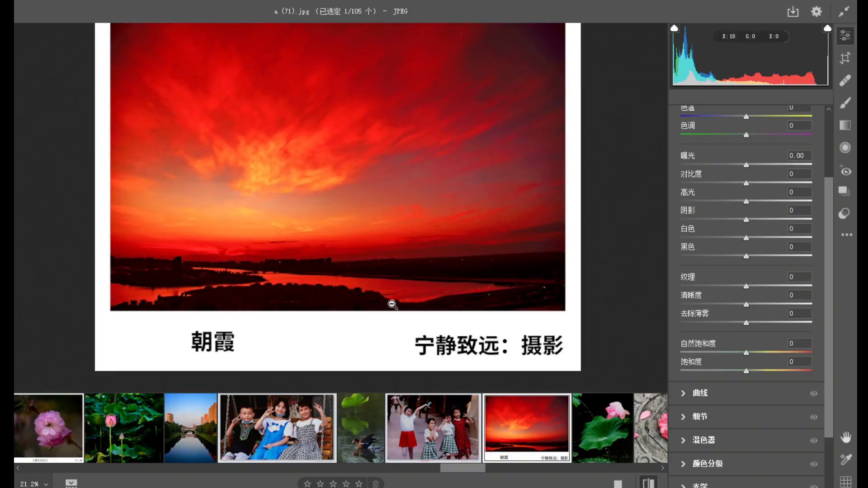
drag(341, 259, 357, 291)
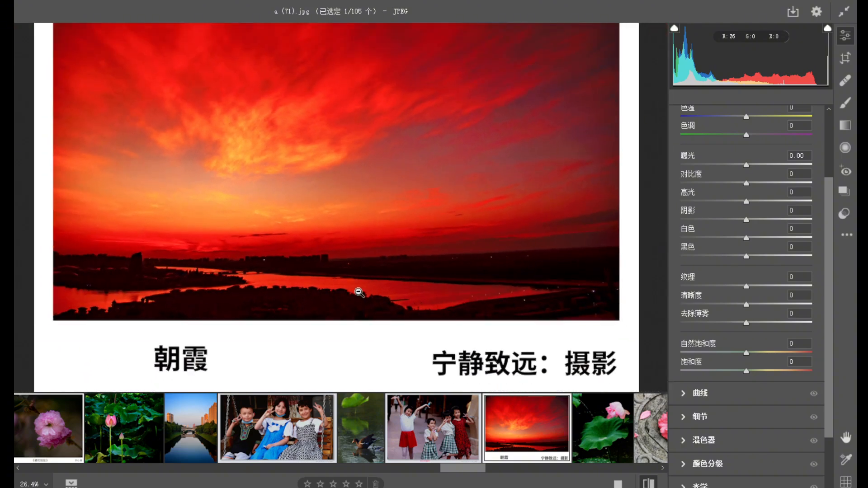
drag(136, 296, 193, 314)
drag(276, 321, 222, 291)
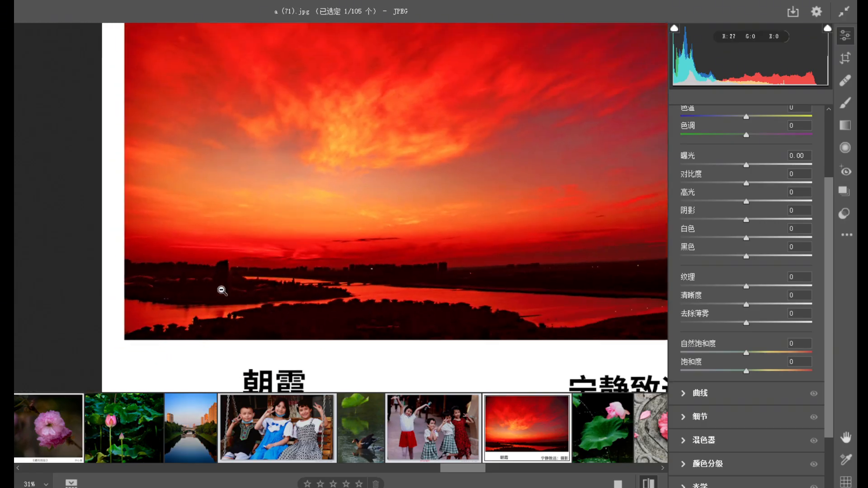
drag(502, 319, 533, 297)
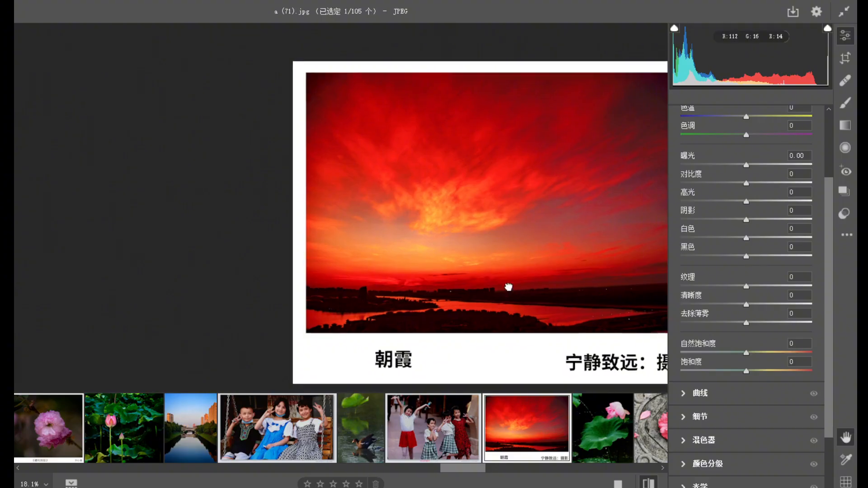
drag(507, 286, 341, 281)
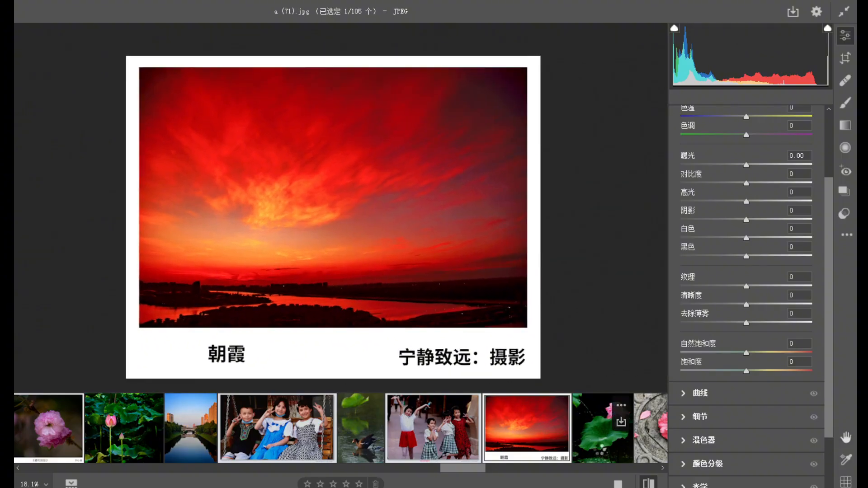
Review the lotus photo a (72).jpg, examining the pink flower, the large green leaf and the falling water drops.
click(599, 452)
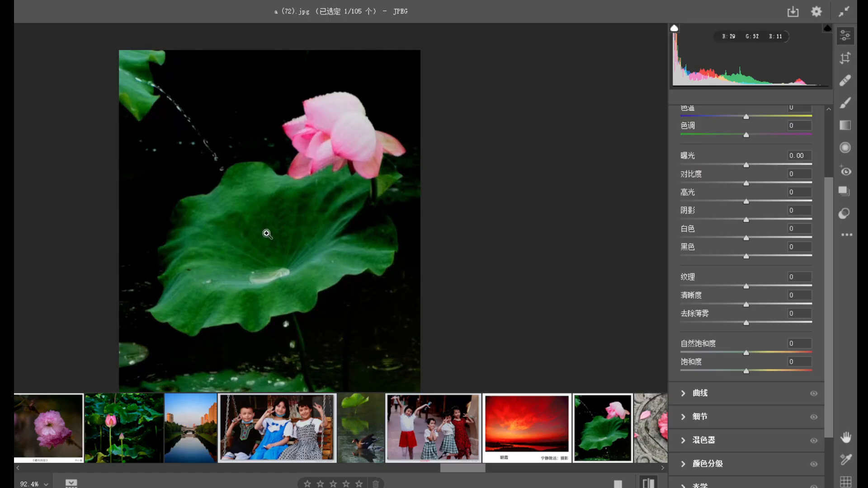
drag(310, 295, 349, 247)
key(space)
drag(317, 209, 324, 273)
drag(363, 161, 376, 233)
drag(234, 231, 320, 192)
drag(359, 255, 297, 225)
key(space)
drag(333, 272, 288, 221)
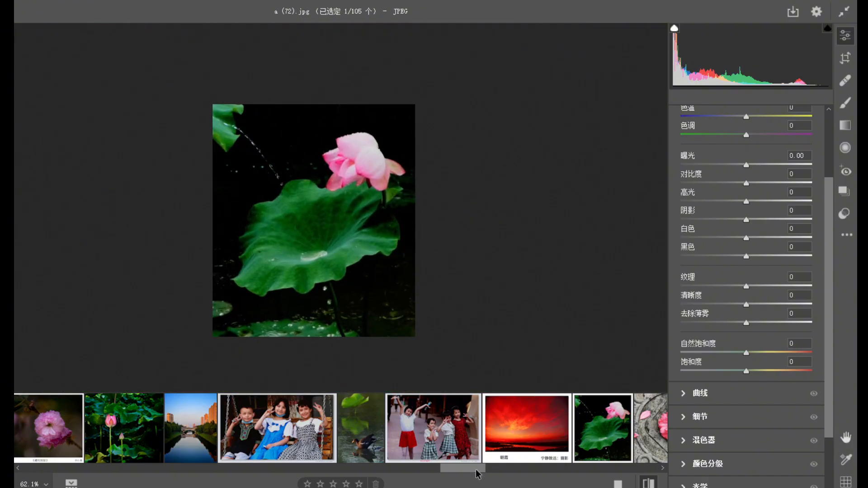
Open the photo a (73).jpg and examine the pink flower and fallen petals on the carved stone.
drag(470, 471, 484, 472)
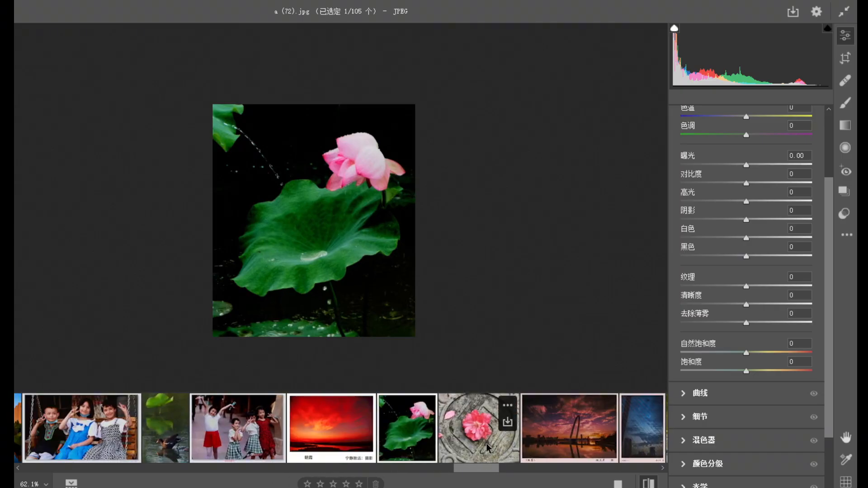
click(477, 423)
alt+click(389, 254)
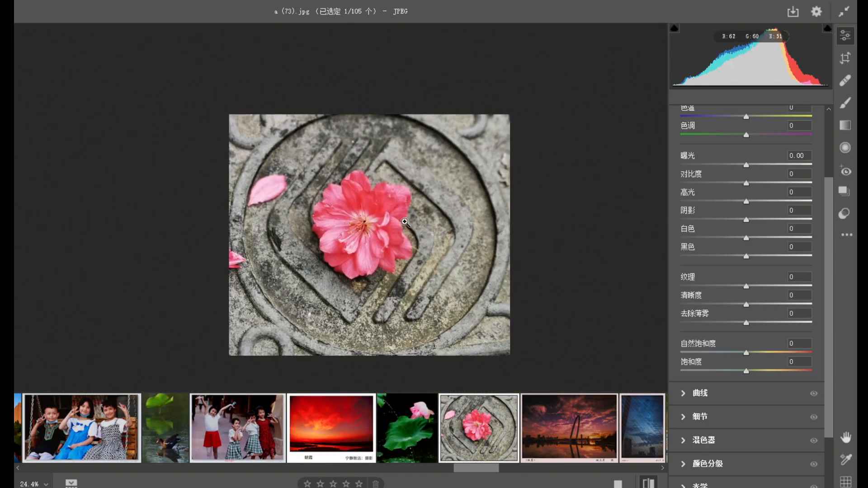
drag(399, 228, 418, 247)
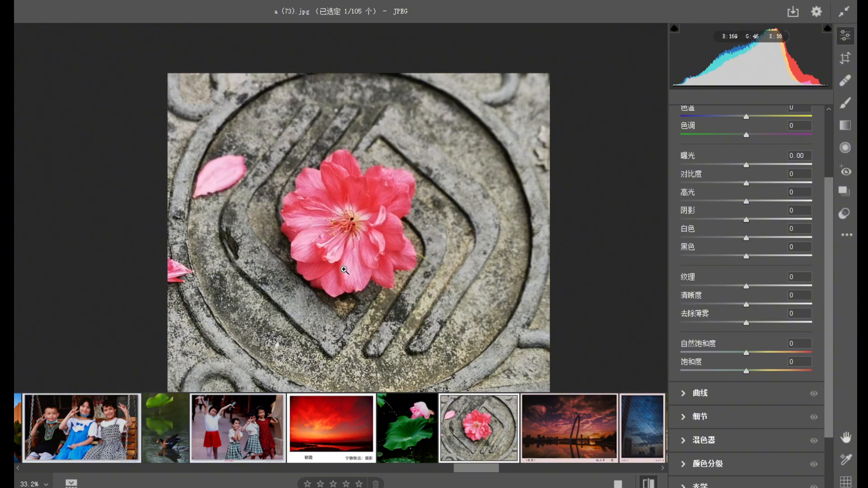
Open the sunset bridge photo a (74).jpg and inspect the arch, the cables and the reflections in the water.
click(557, 453)
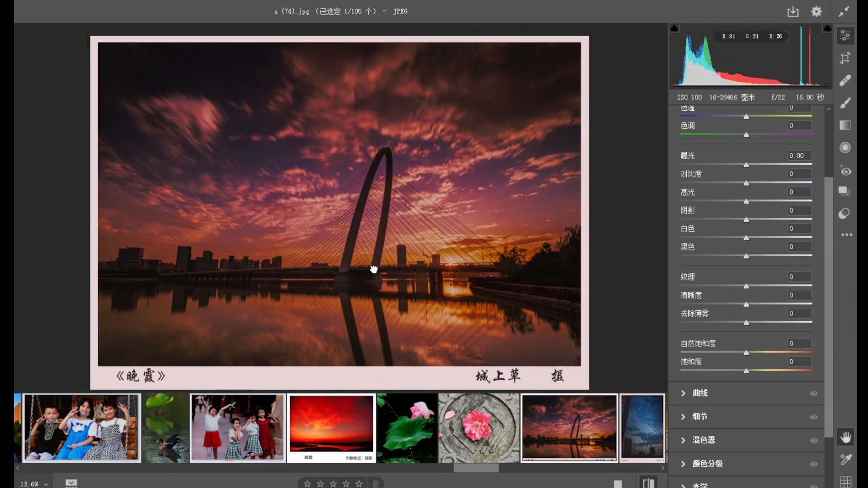
drag(409, 294, 383, 268)
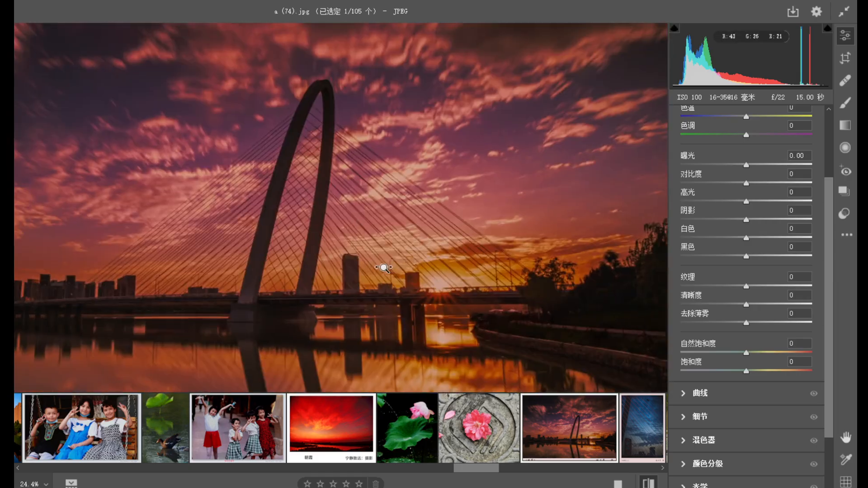
drag(411, 312, 345, 297)
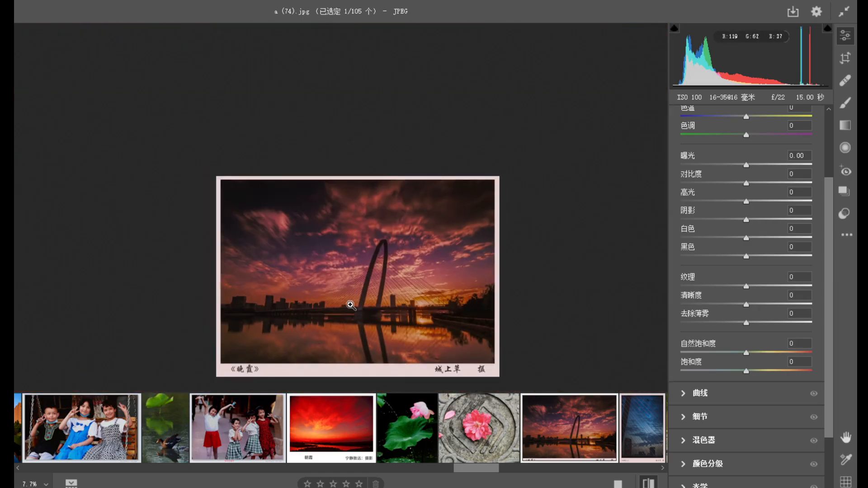
Open the blue dusk photo a (75).jpg and examine the small figure among the bridge cables and the skyline.
mouse_move(458, 417)
drag(475, 464, 495, 471)
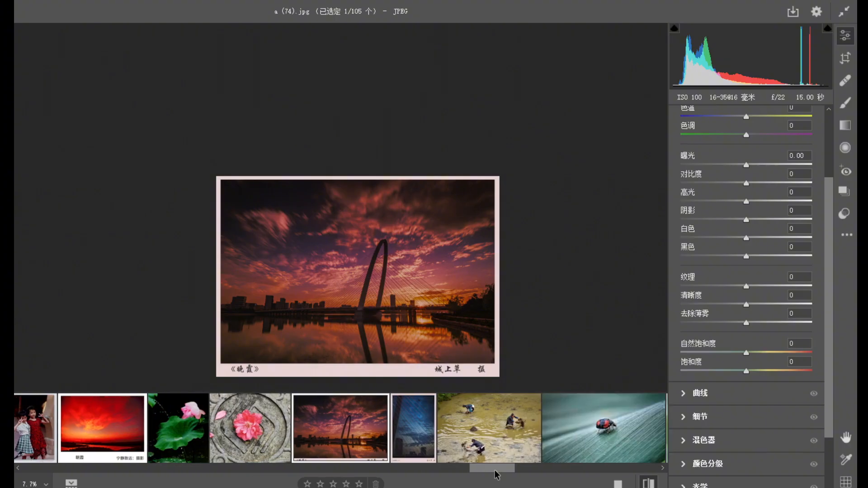
click(411, 447)
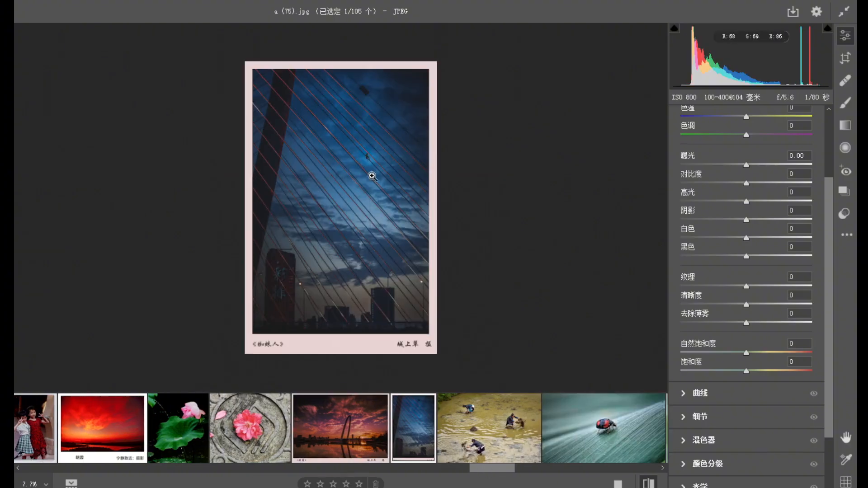
drag(372, 148, 445, 251)
drag(376, 197, 317, 154)
drag(374, 248, 345, 197)
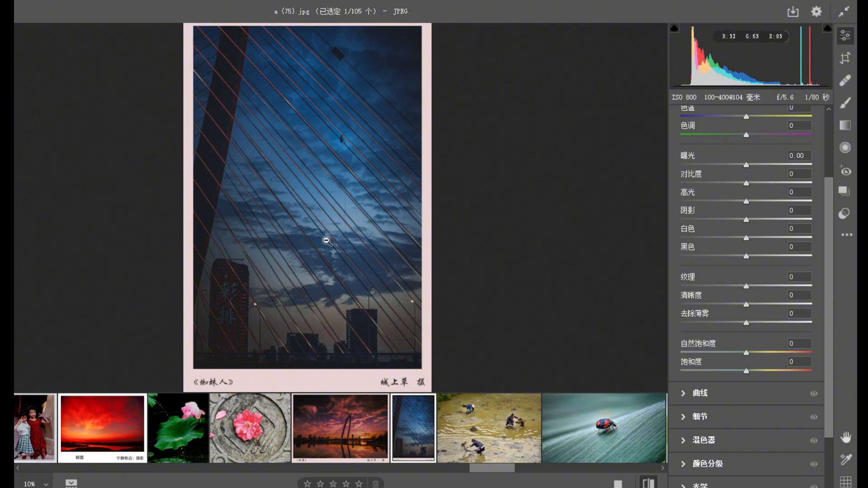
alt+click(324, 221)
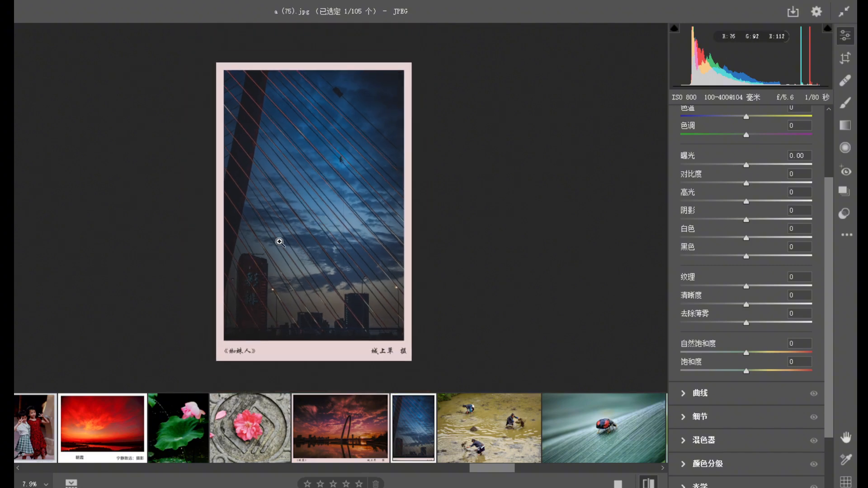
Open the muddy field photo a (76).jpg and inspect the three workers, especially the one scattering the dark clump.
click(509, 446)
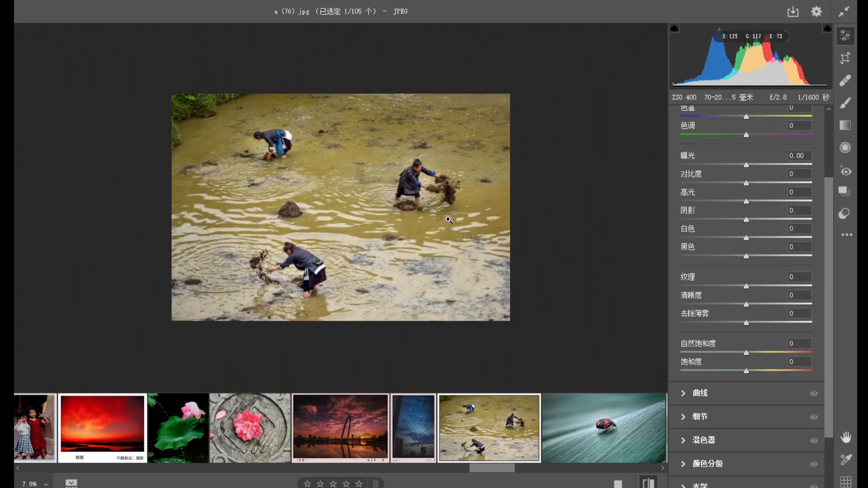
click(408, 183)
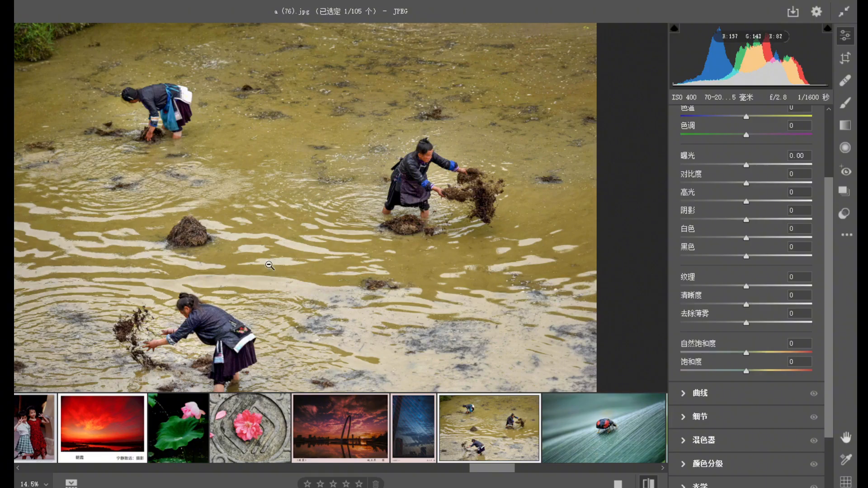
alt+click(355, 242)
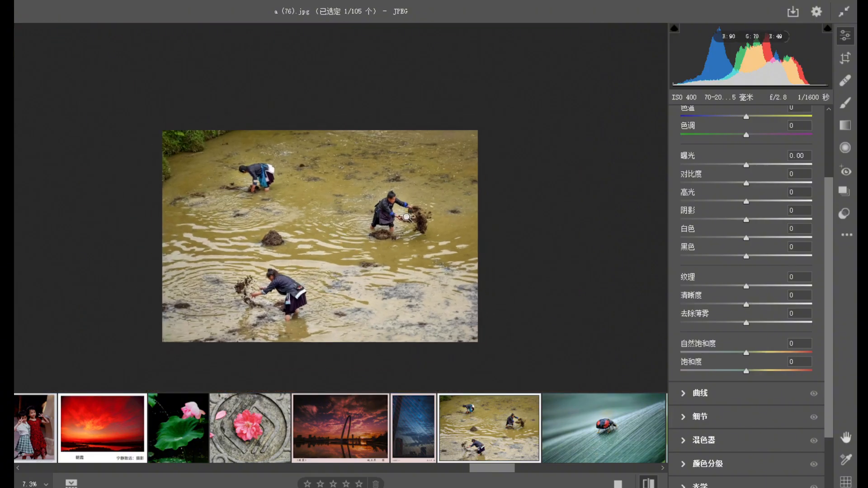
click(407, 219)
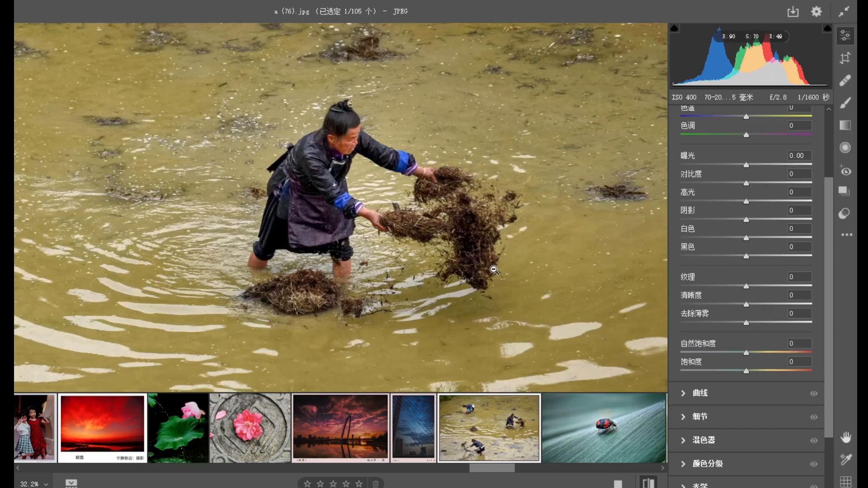
alt+click(342, 253)
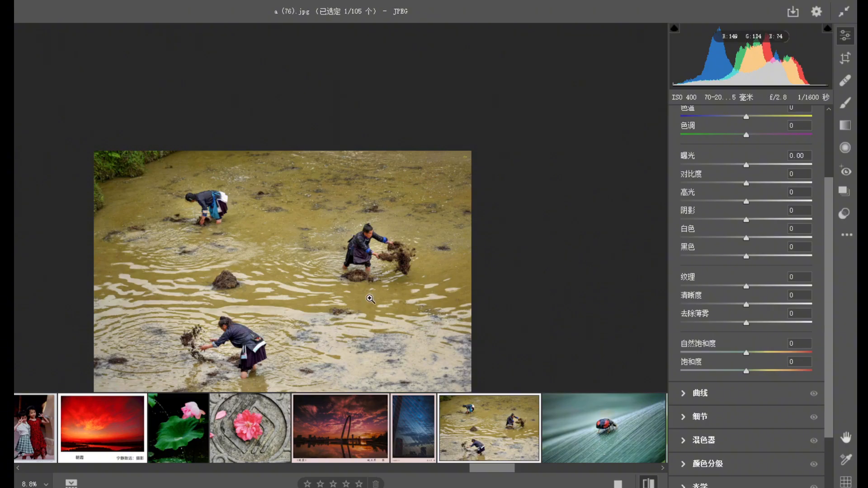
Open the ladybug photo a (77).jpg and examine the insect's shell, legs and the leaf texture at close range.
click(597, 452)
click(349, 210)
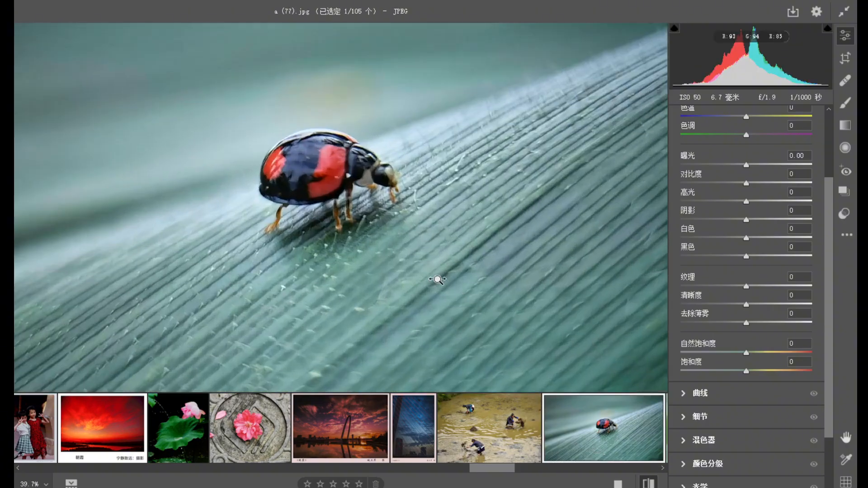
click(432, 253)
alt+click(430, 245)
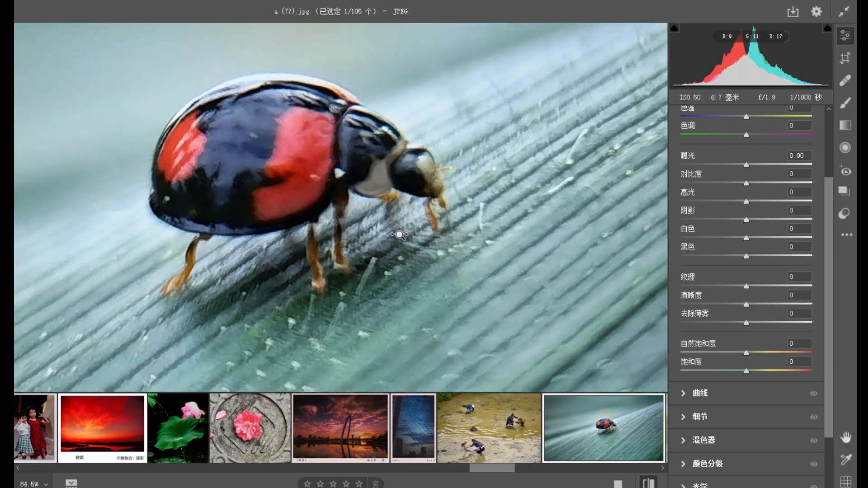
alt+click(333, 171)
alt+click(389, 274)
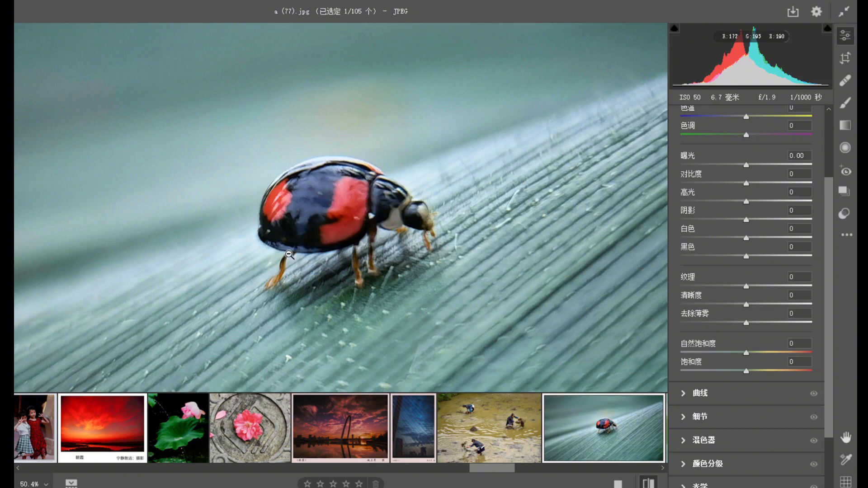
drag(330, 348, 359, 347)
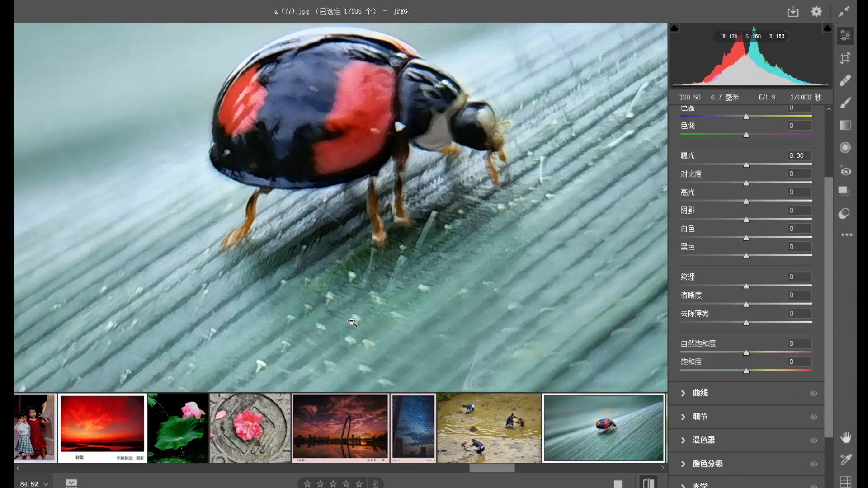
drag(427, 208, 438, 224)
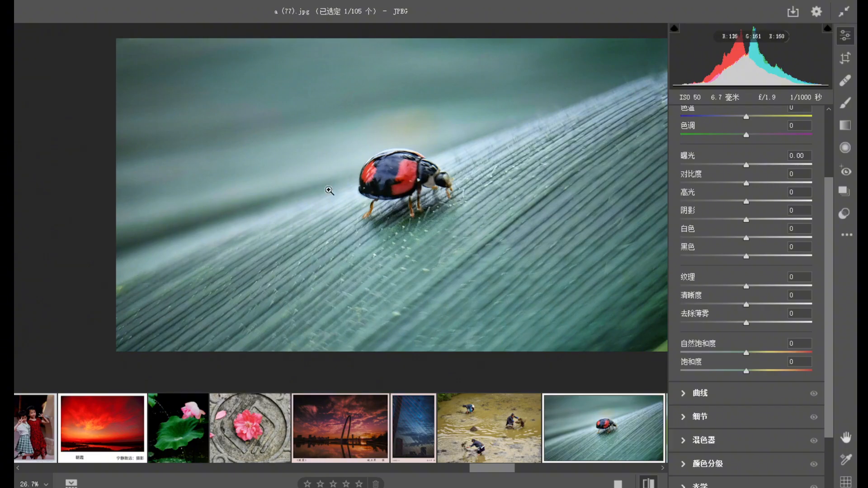
Open the photo a (78).jpg of two ladybugs on a leaf and examine the insects' shells and legs at close range.
drag(483, 473, 510, 473)
click(337, 420)
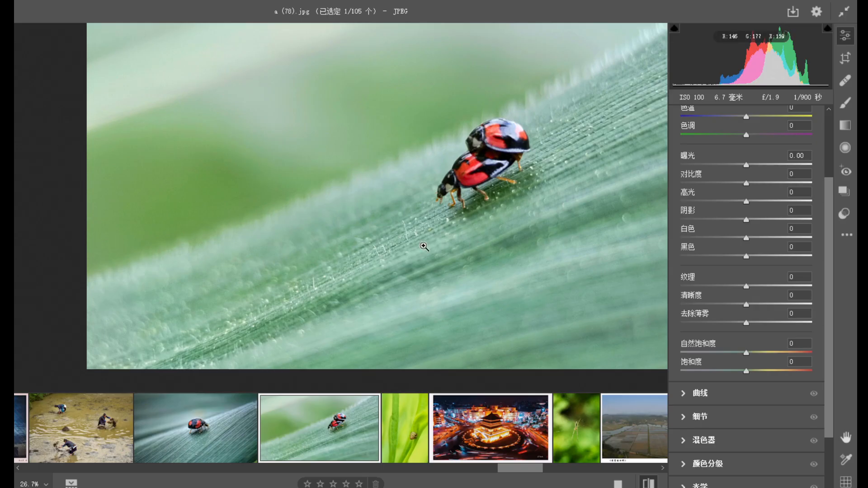
drag(470, 165, 483, 212)
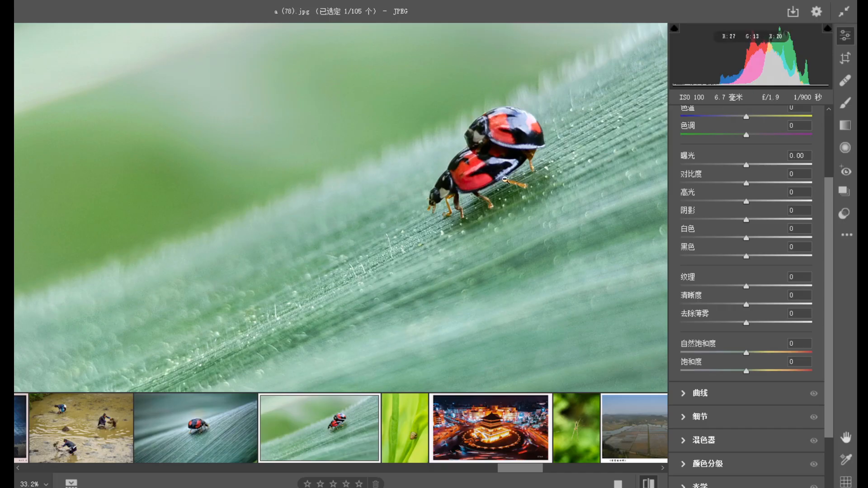
drag(499, 154, 552, 238)
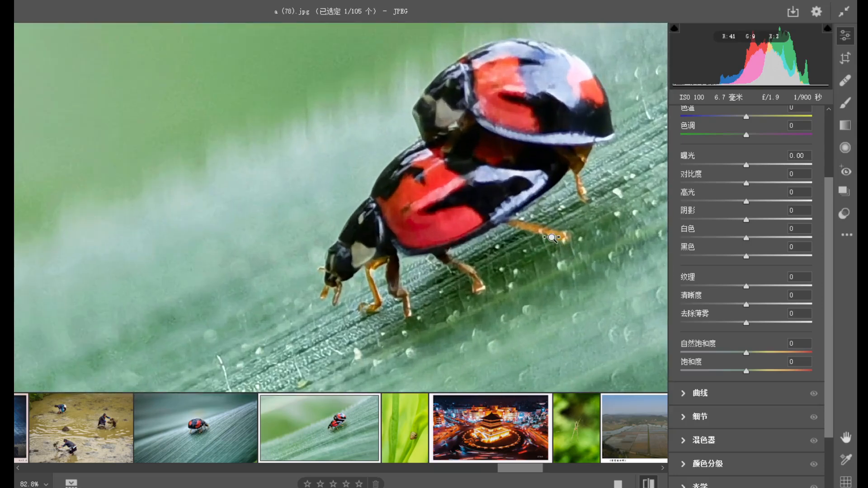
drag(492, 266, 417, 229)
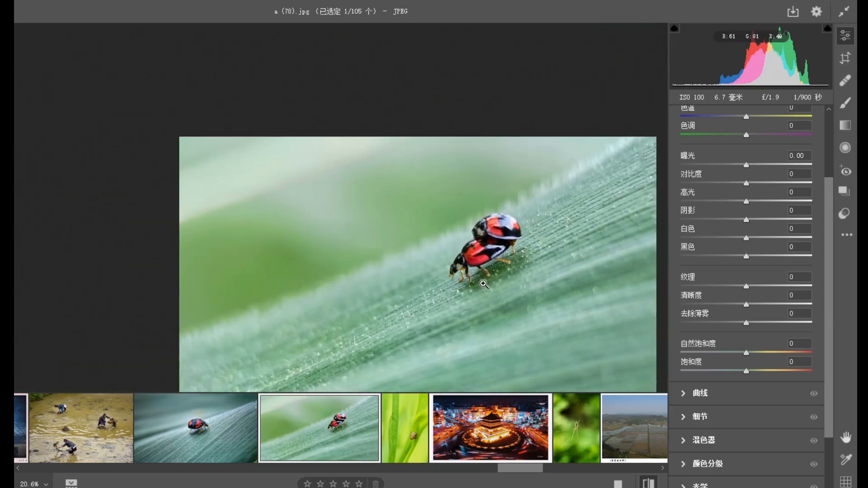
Open the photo a (79).jpg of a snail on green blades, inspect the shell and view the whole composition.
click(407, 434)
drag(492, 345, 496, 345)
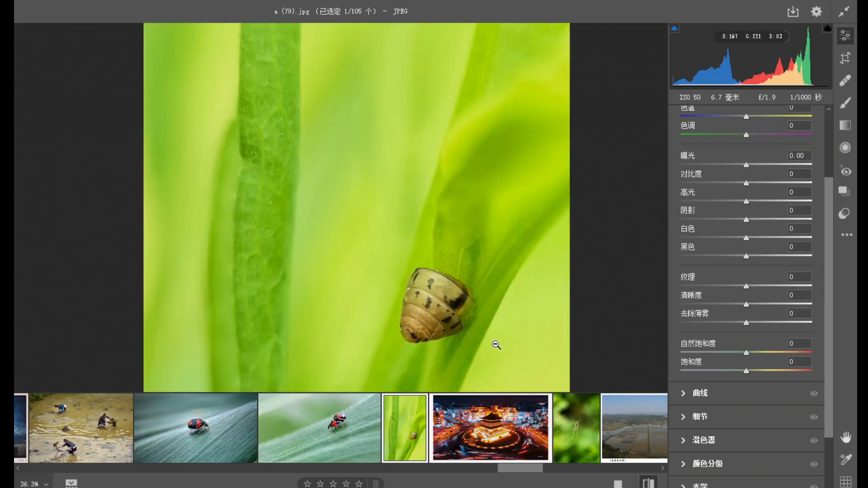
drag(434, 311, 362, 215)
drag(401, 250, 367, 242)
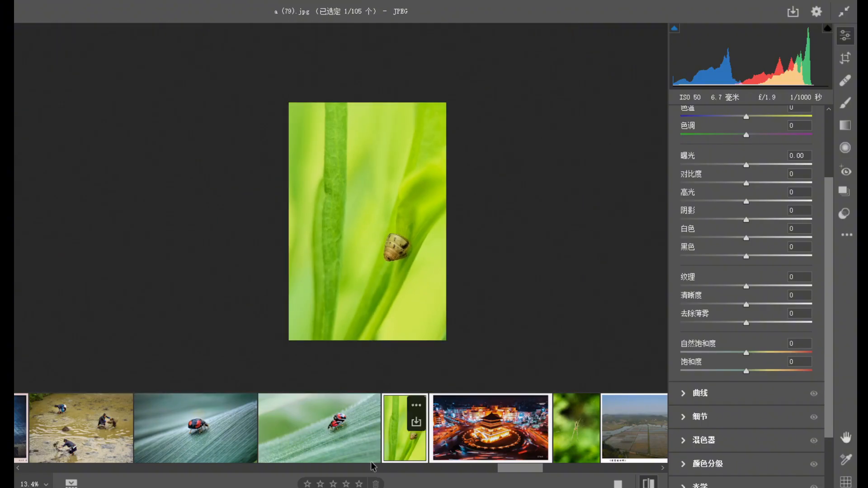
Open the spider photo a (80).jpg and examine the spider's body and web against the green background.
key(Right)
click(356, 196)
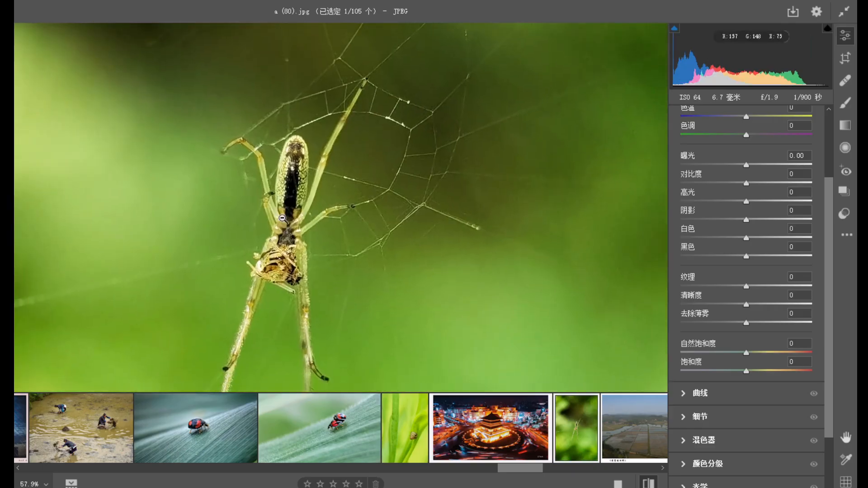
drag(401, 220, 351, 181)
drag(377, 227, 349, 206)
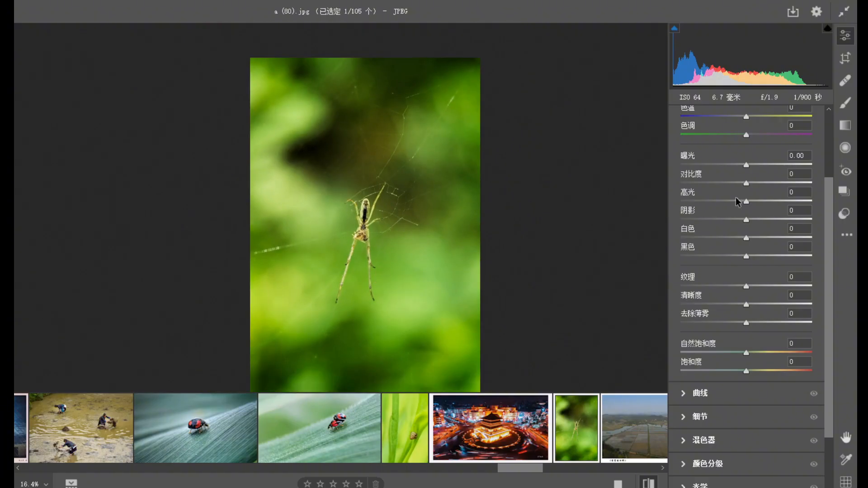
Open the aerial field photo a (81).jpg, set contrast to +32, vibrance to +46 and saturation to +15, and compare with the default settings.
click(641, 433)
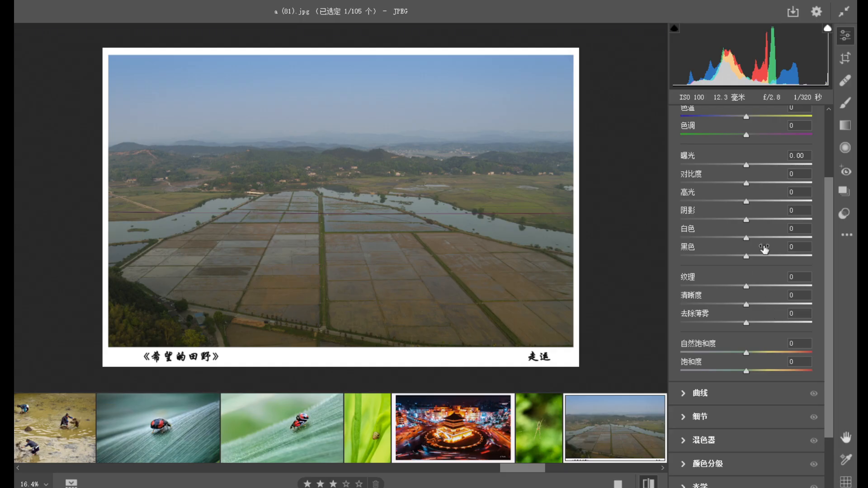
mouse_move(776, 181)
mouse_down()
mouse_move(759, 181)
mouse_move(767, 182)
mouse_up()
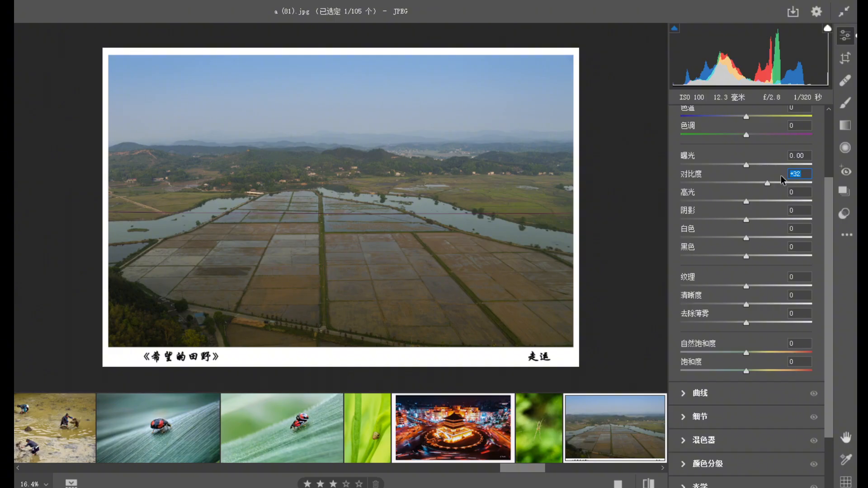
click(766, 352)
drag(772, 352, 775, 352)
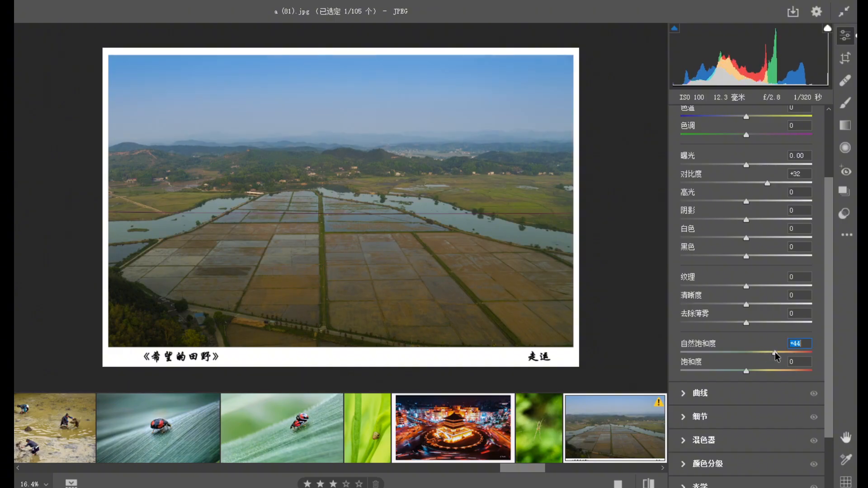
click(755, 372)
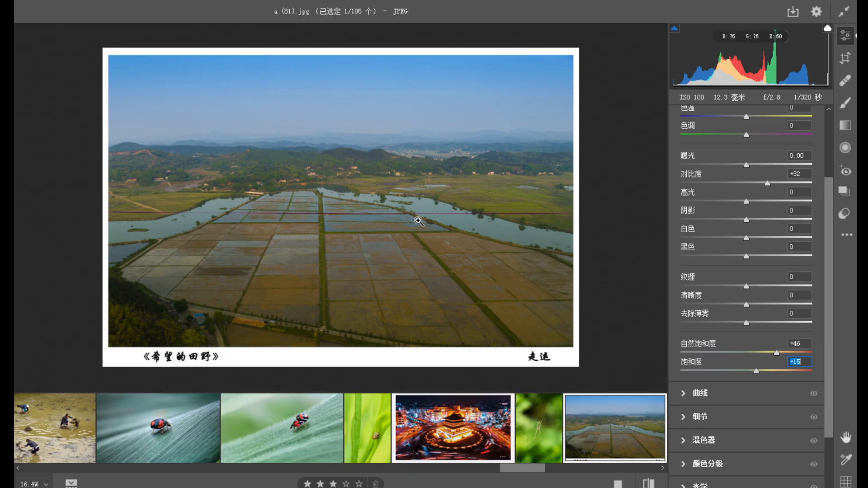
click(648, 484)
click(649, 484)
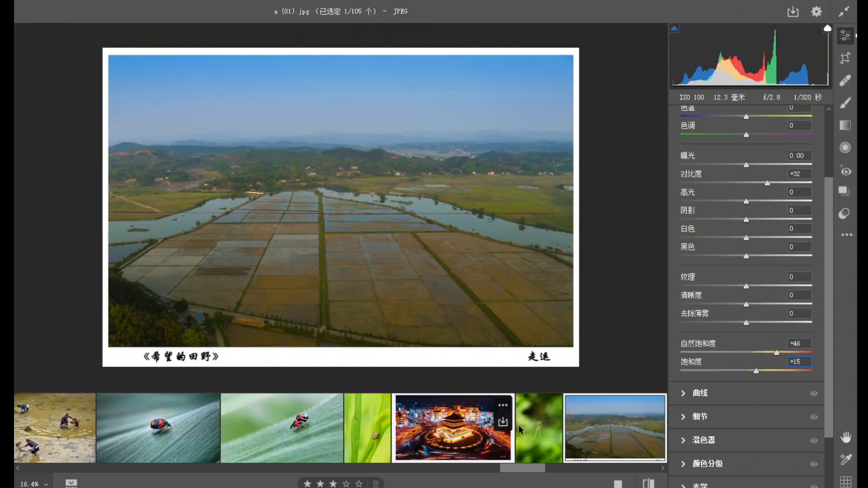
Open the black-and-white snail photo a (83).jpg and compare it repeatedly with the color version a (82).jpg.
scroll(537, 475, down, 5)
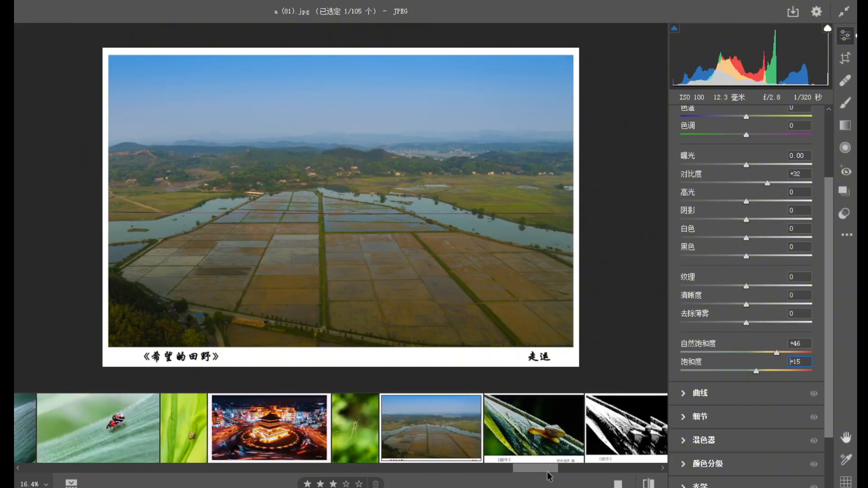
click(382, 449)
click(449, 452)
click(316, 245)
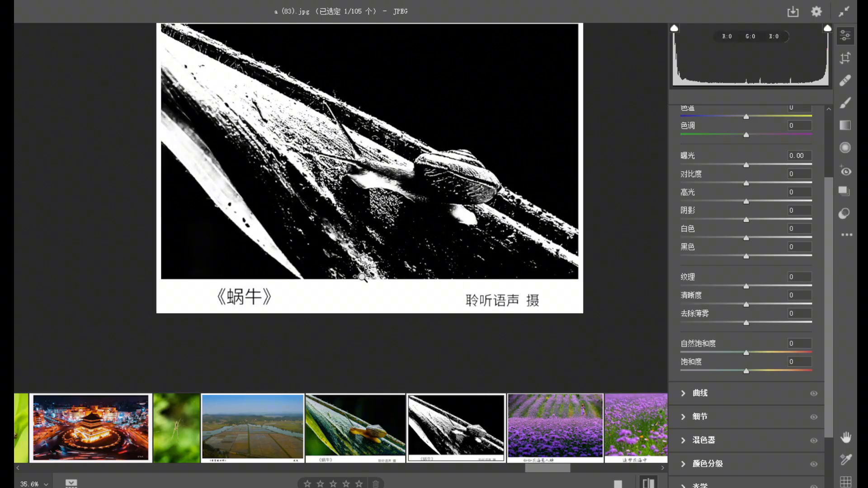
click(362, 430)
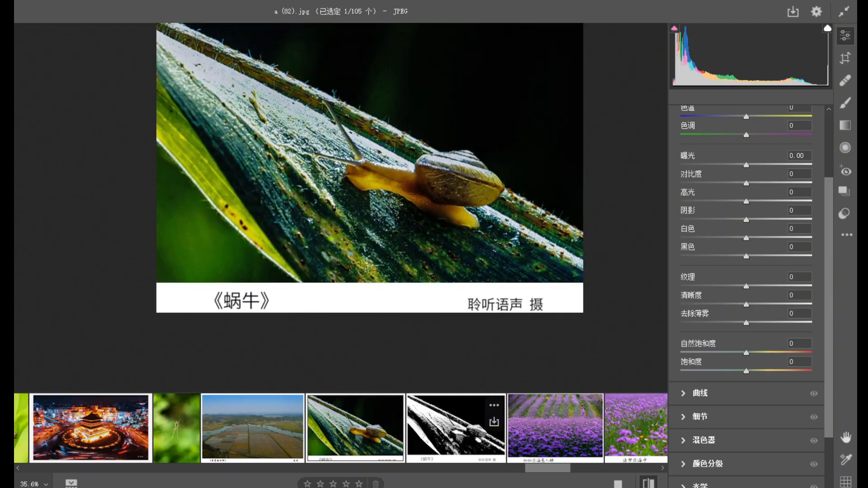
click(452, 439)
click(379, 436)
click(456, 436)
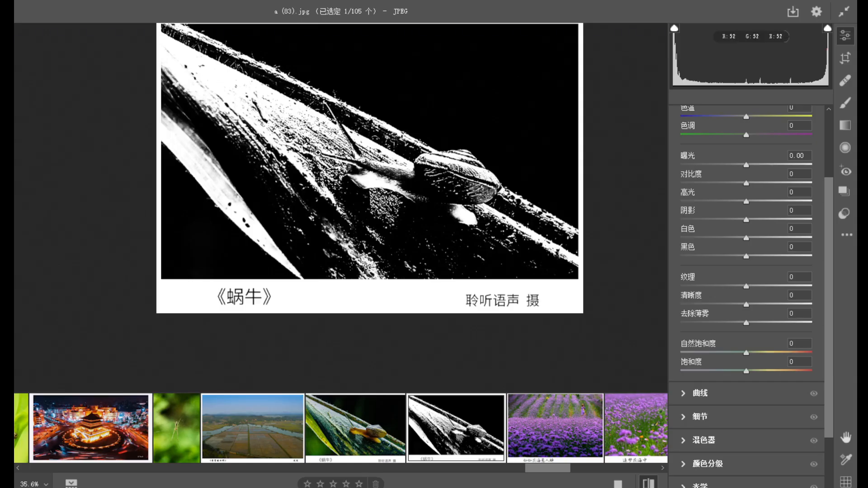
Return to the color snail photo a (82).jpg and inspect the snail, the leaf and the overall framing.
click(355, 446)
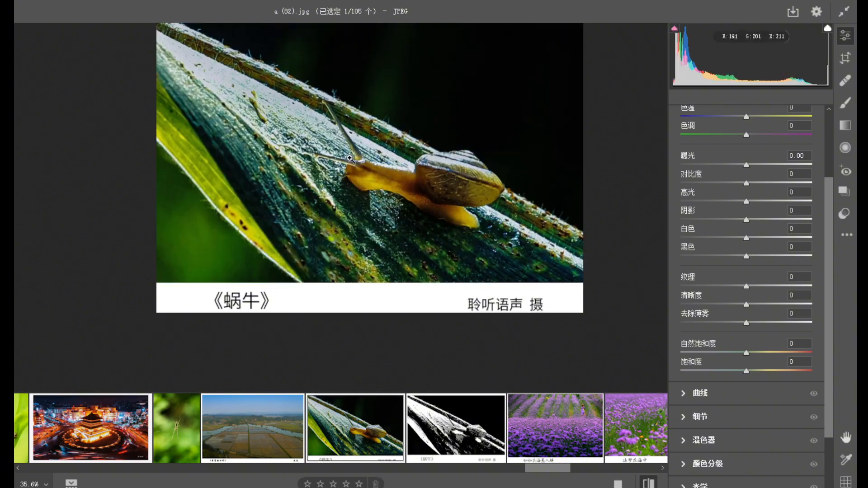
click(396, 199)
click(434, 223)
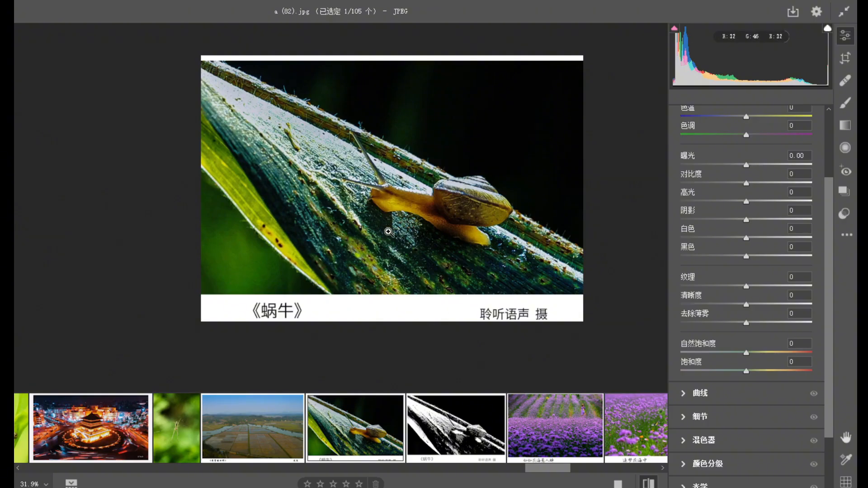
Open the purple flower field photo a (84).jpg and examine the woman in the purple dress and the whole composition.
click(553, 424)
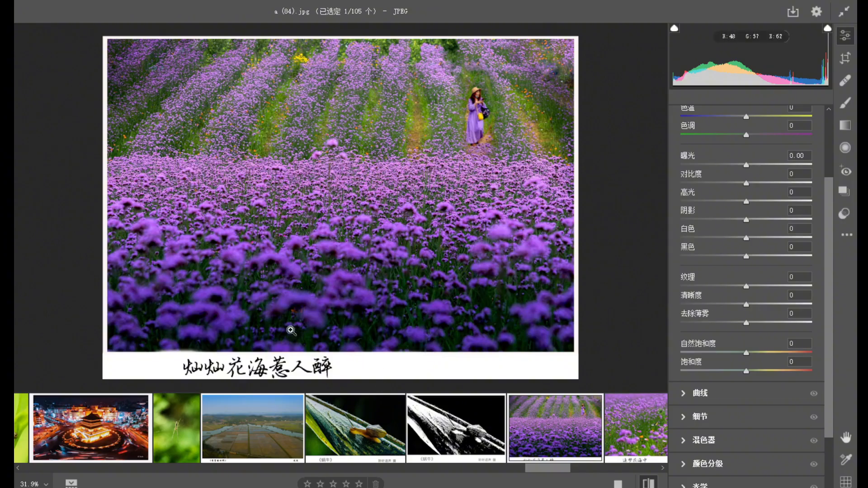
drag(482, 91, 458, 167)
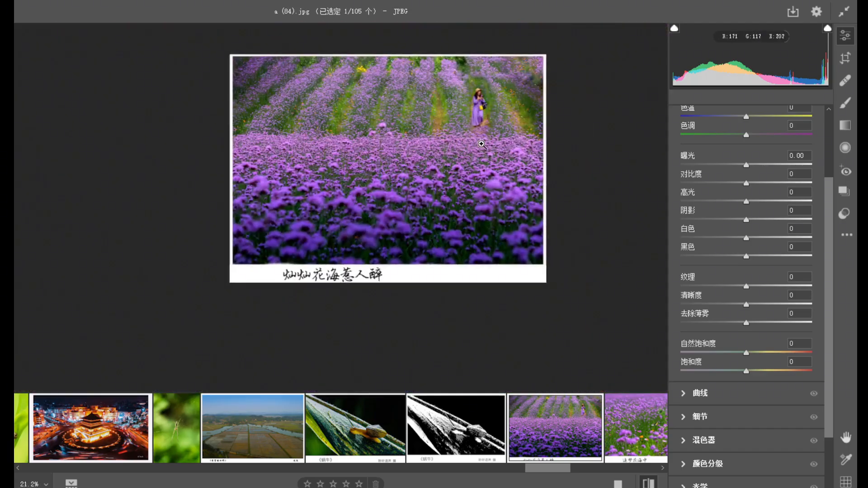
drag(489, 96, 507, 134)
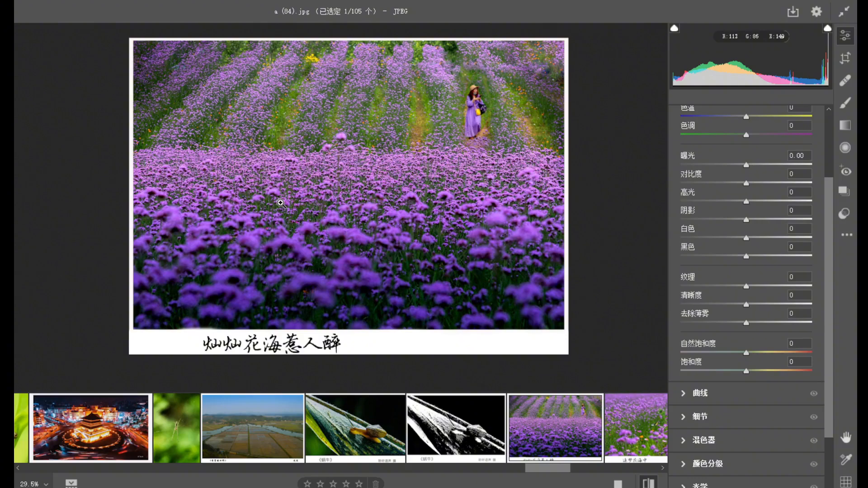
drag(422, 131, 478, 143)
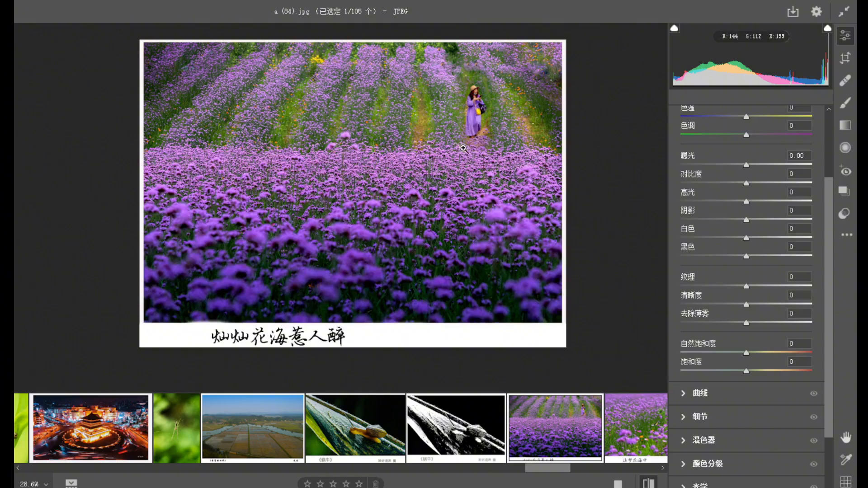
click(486, 103)
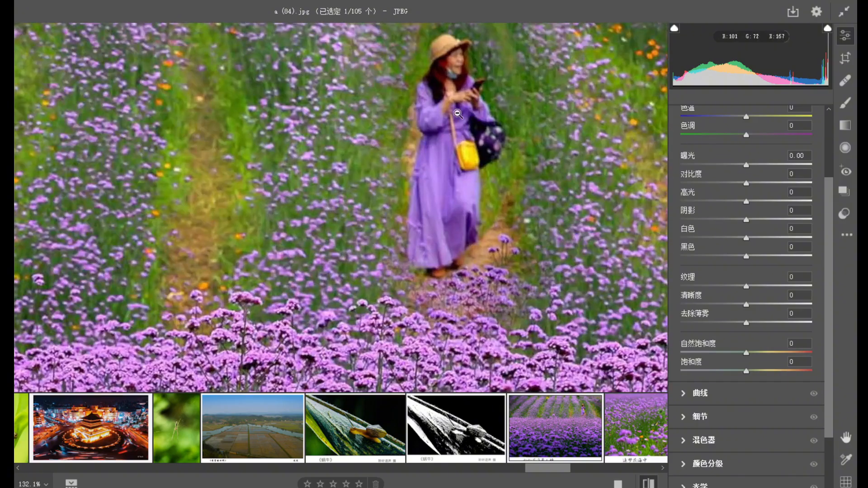
click(441, 167)
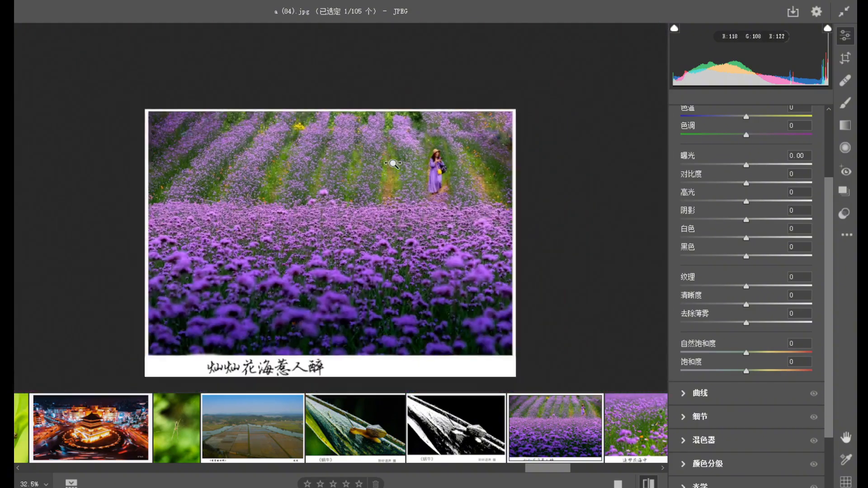
drag(393, 163, 393, 164)
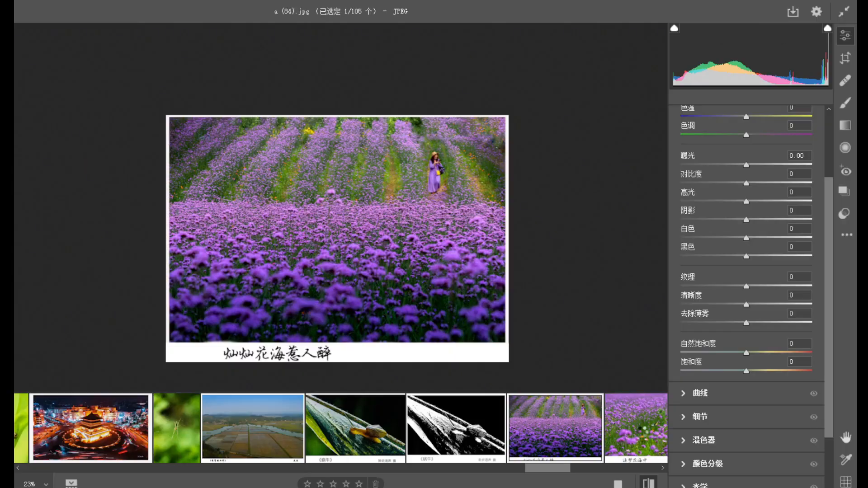
Open the purple flower photo a (85).jpg and examine the butterflies among the blossoms at close range.
key(Right)
click(436, 253)
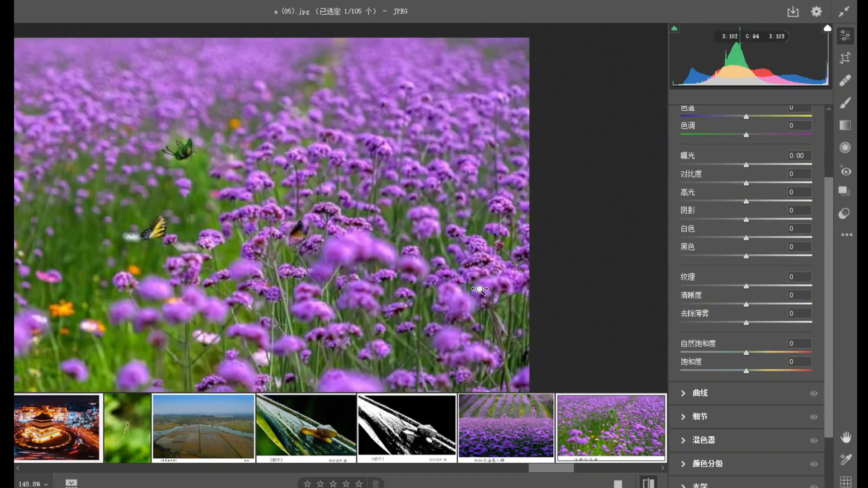
click(479, 290)
click(300, 220)
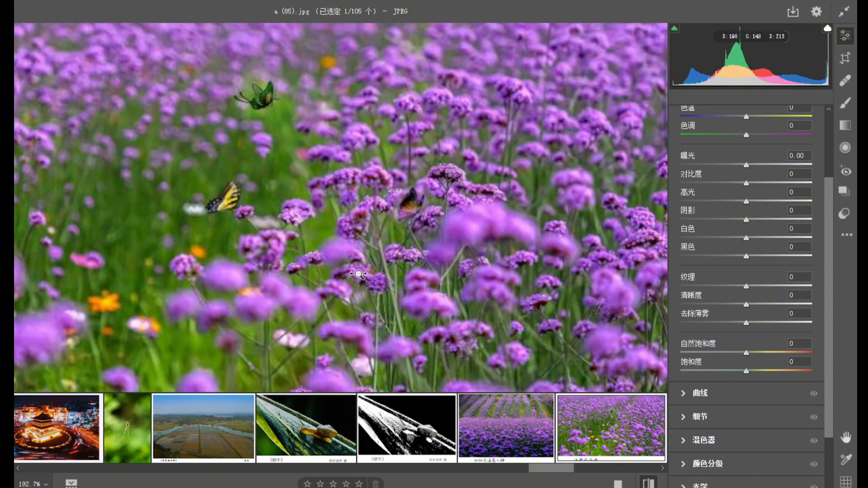
drag(263, 94, 253, 122)
drag(256, 79, 424, 243)
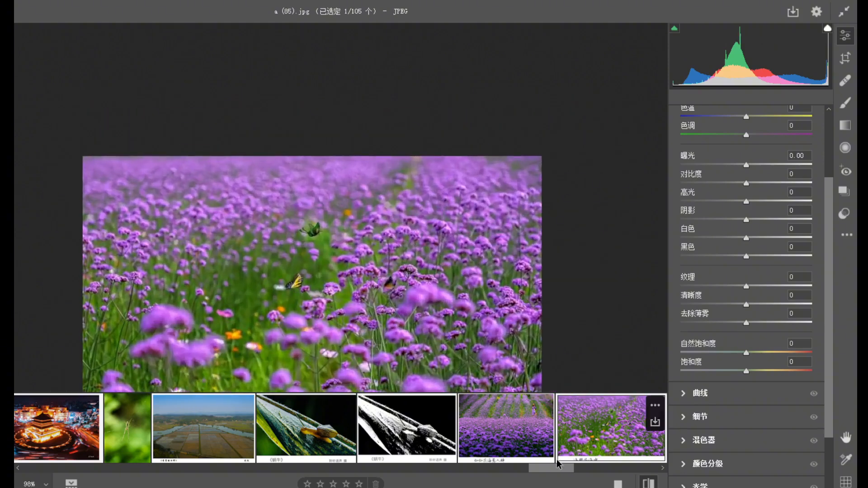
Open the hydrangea photo a (86).jpg and examine the ant on the petals, the blurred background and the full frame.
drag(559, 469, 577, 469)
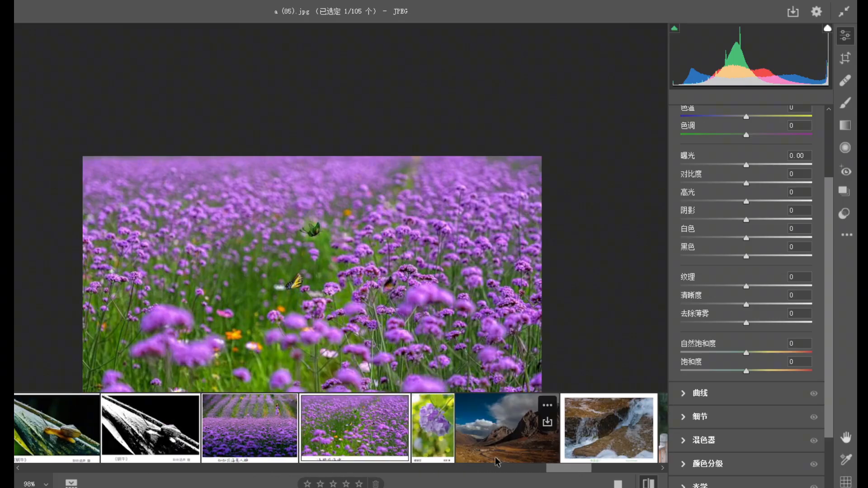
click(436, 448)
drag(357, 319, 274, 263)
key(space)
drag(371, 314, 315, 210)
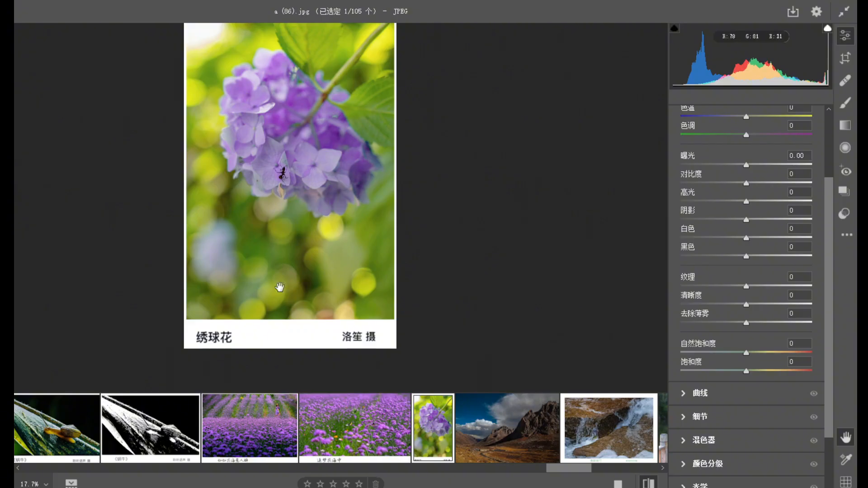
drag(286, 155, 331, 227)
key(space)
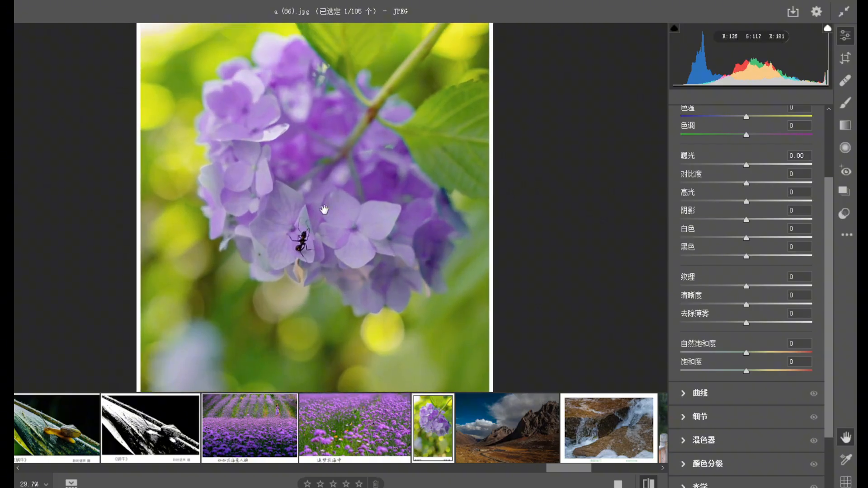
alt+click(343, 223)
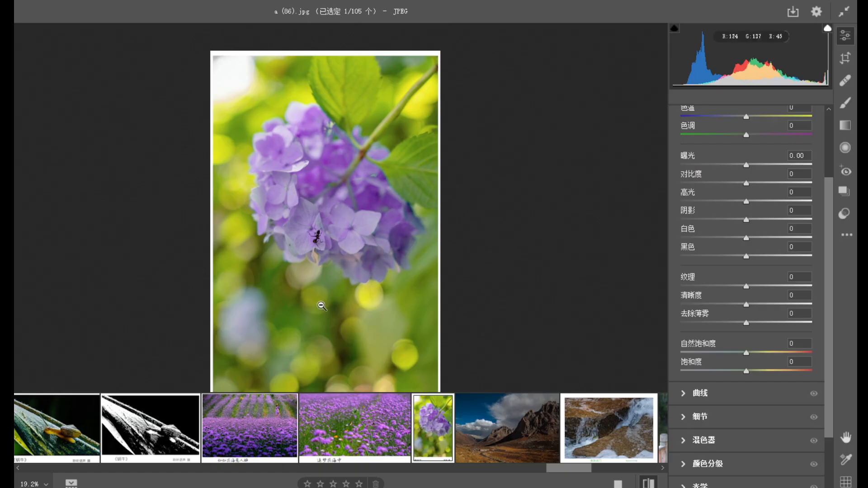
drag(330, 237, 366, 298)
key(ctrl+0)
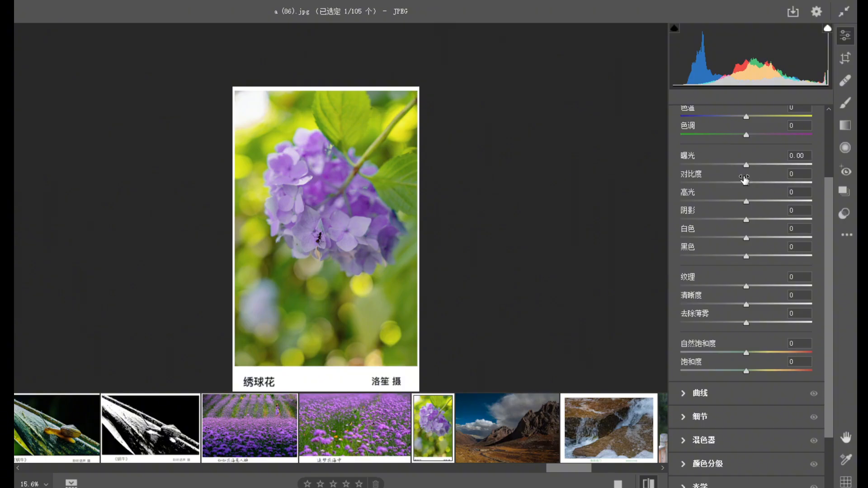
Set the hydrangea photo's exposure to -0.30 and highlights to -40, and compare the result with the default settings.
drag(746, 166, 740, 166)
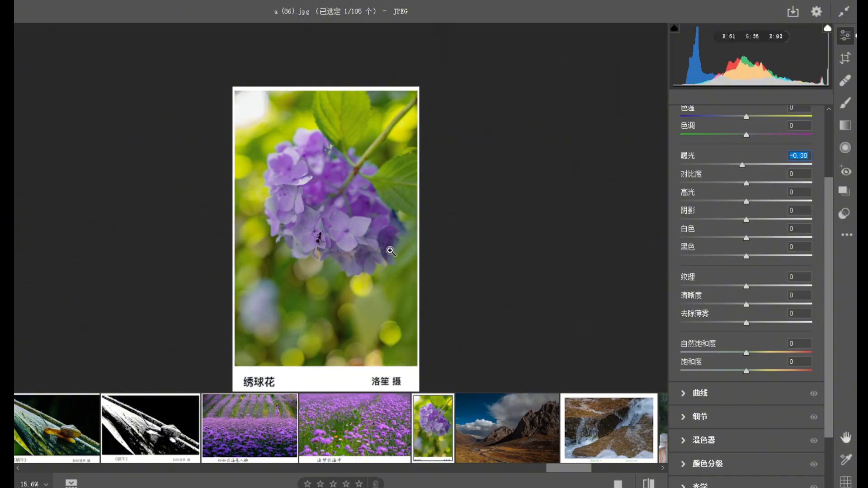
drag(729, 201, 719, 199)
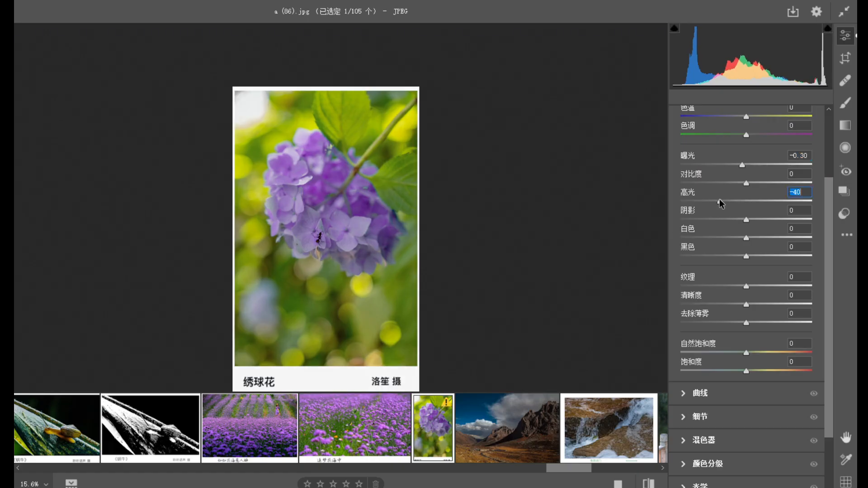
click(648, 484)
click(648, 484)
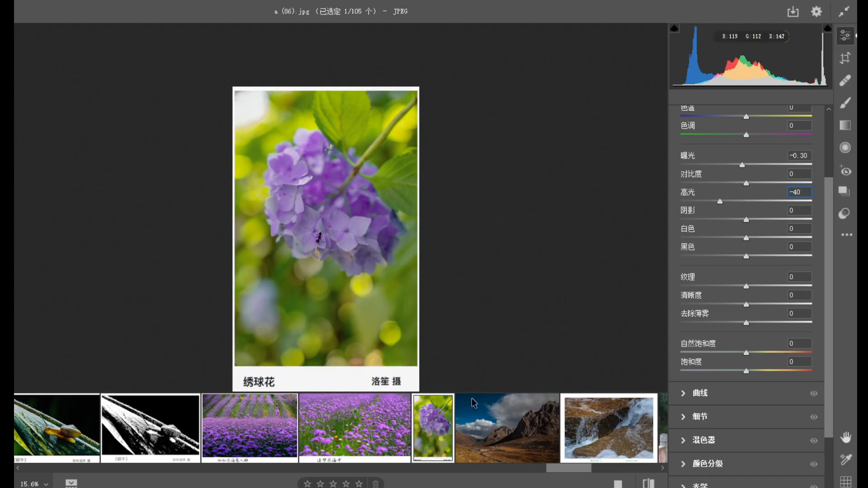
Open the mountain valley photo a (87).jpg and inspect the clouds, the dark rock face and the grassland.
click(506, 441)
drag(379, 271, 338, 240)
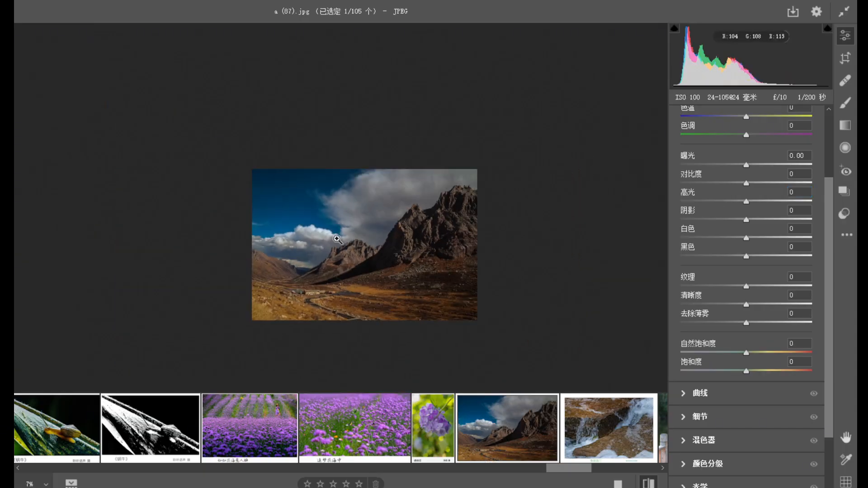
drag(410, 307, 446, 302)
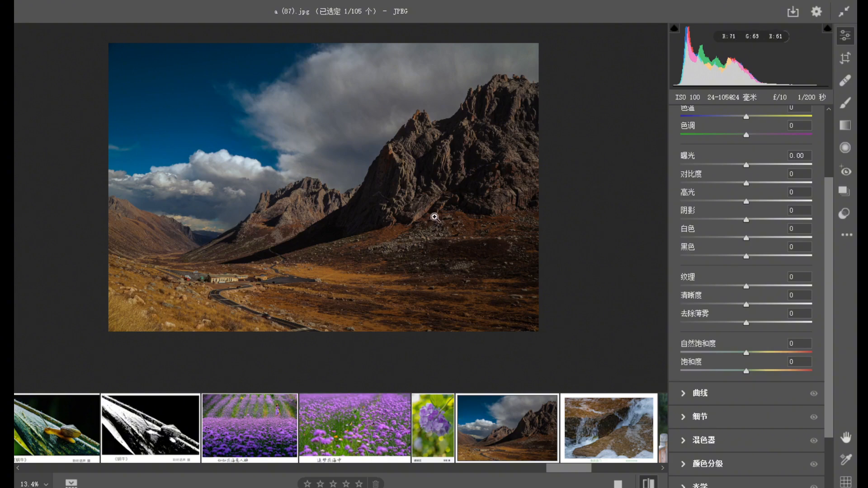
Open the waterfall photo a (88).jpg and inspect the fish leaping beside the rocks and the surrounding water.
drag(466, 172, 457, 213)
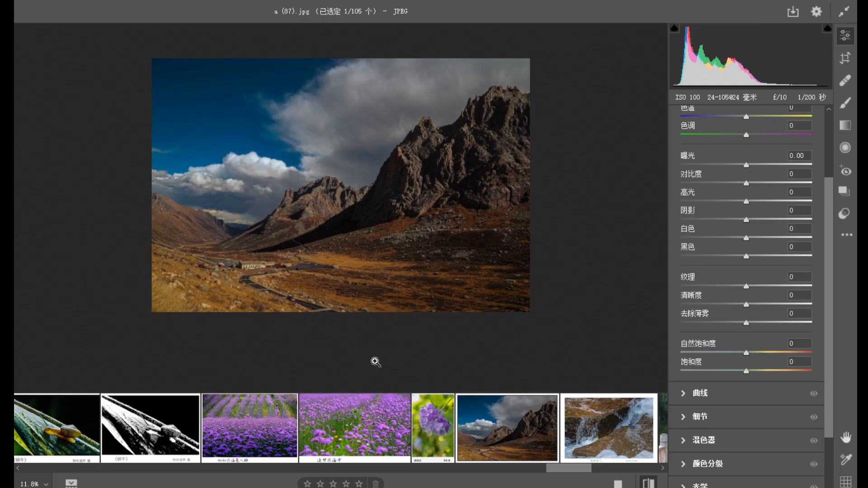
drag(575, 472, 586, 473)
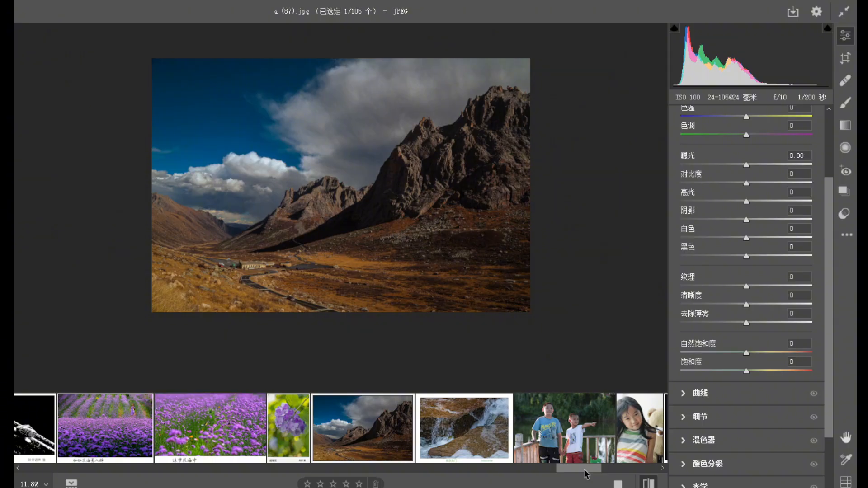
click(459, 430)
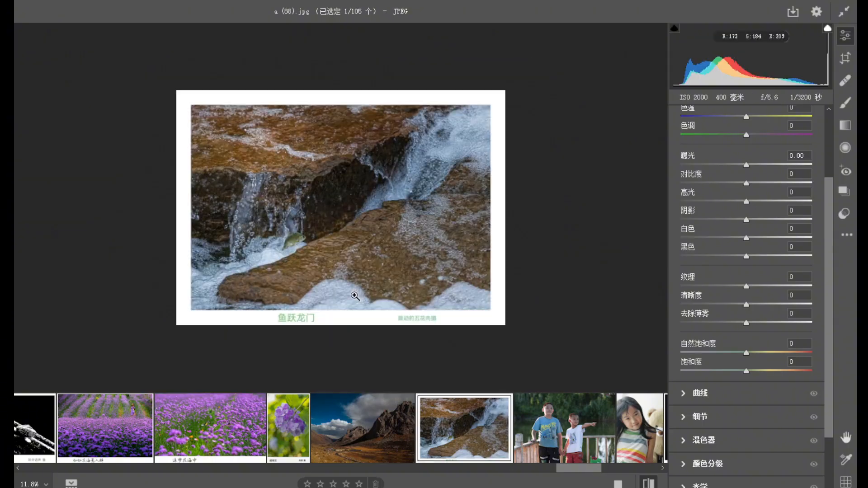
drag(345, 222, 364, 234)
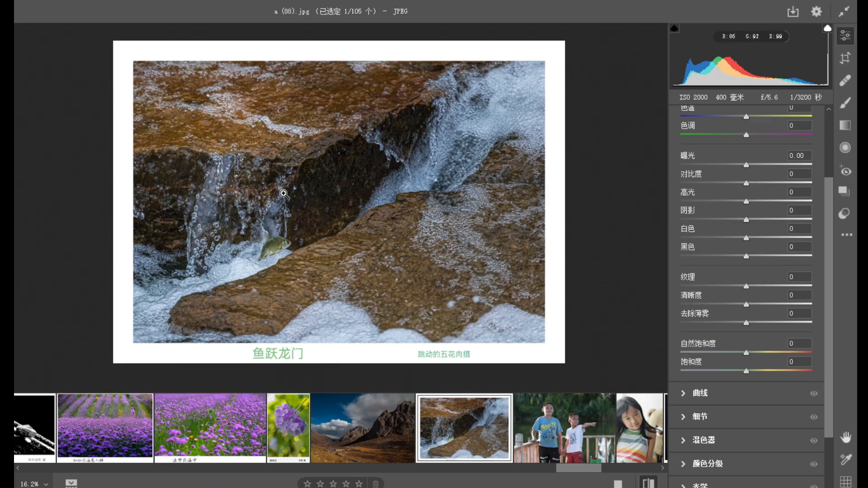
drag(280, 254, 287, 214)
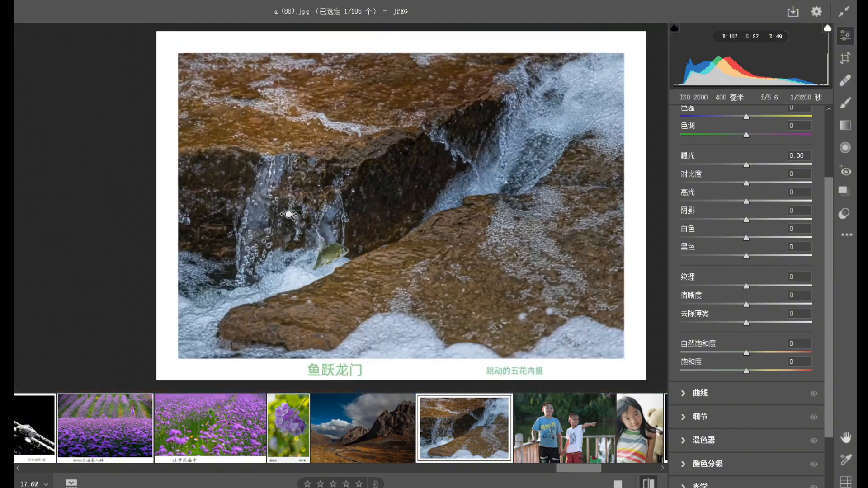
Add four graduated filters from the waterfall photo's corners toward its center to darken the edges, and compare with the default settings.
click(845, 126)
drag(509, 349, 370, 229)
drag(138, 73, 296, 185)
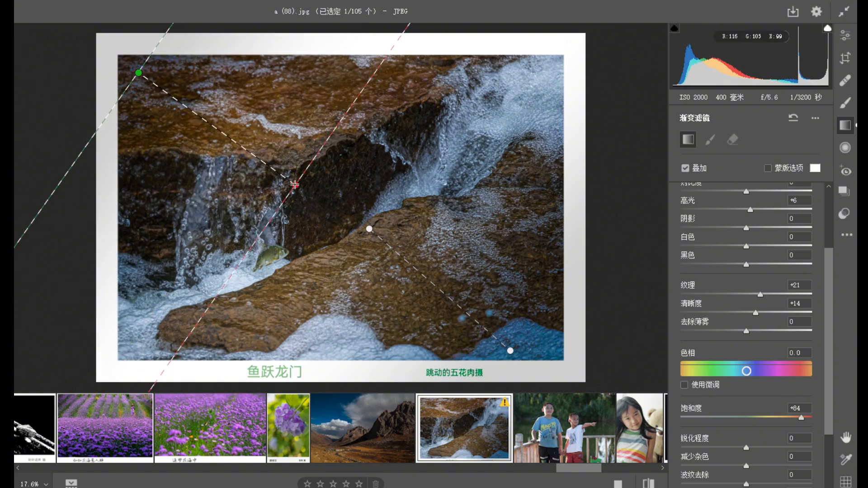
drag(119, 358, 254, 244)
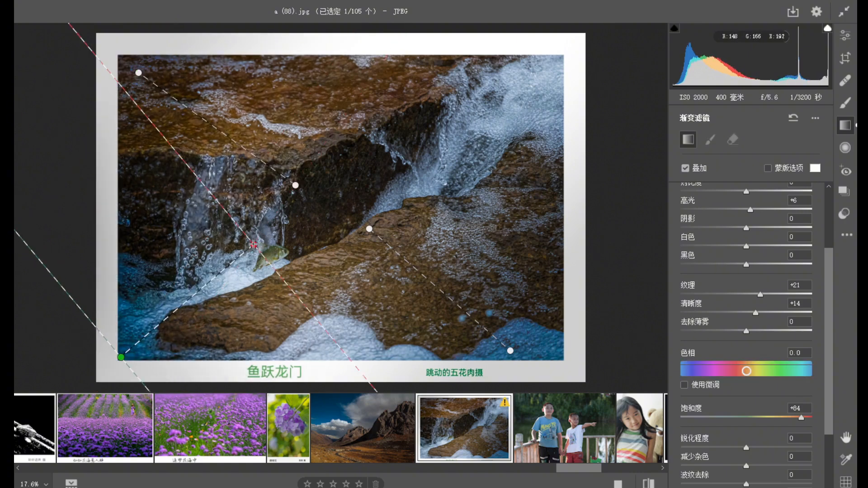
drag(567, 55, 535, 71)
drag(379, 128, 313, 221)
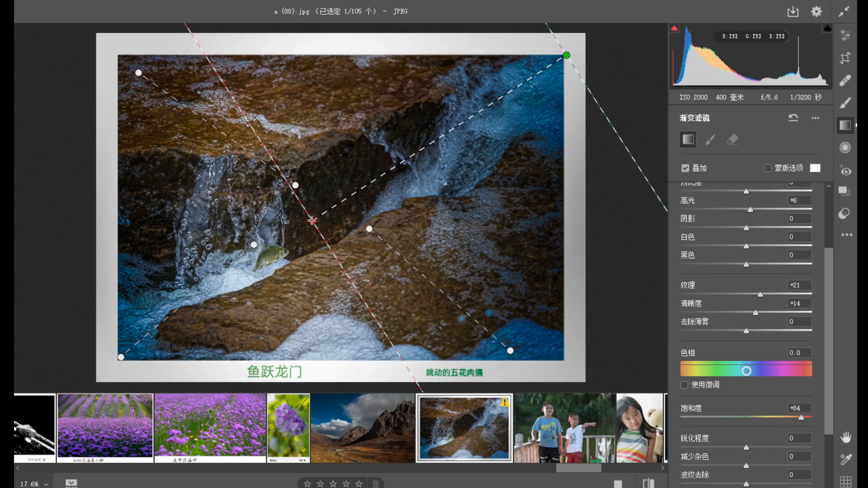
click(845, 35)
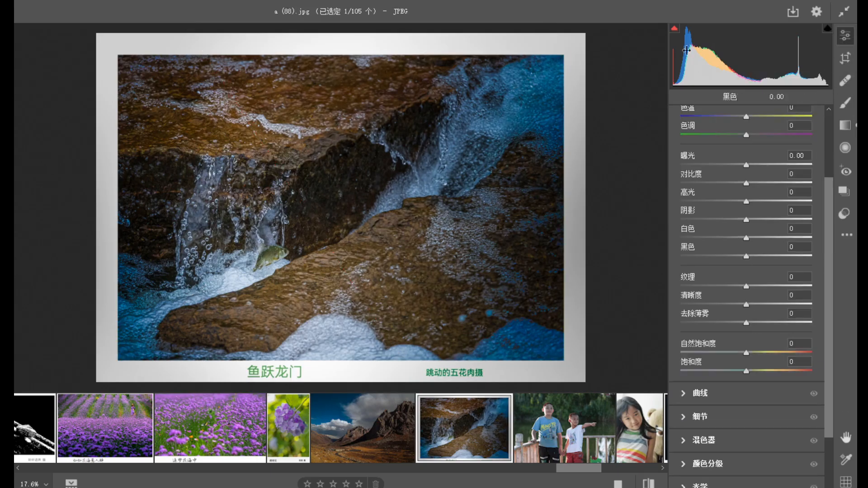
click(649, 483)
click(649, 484)
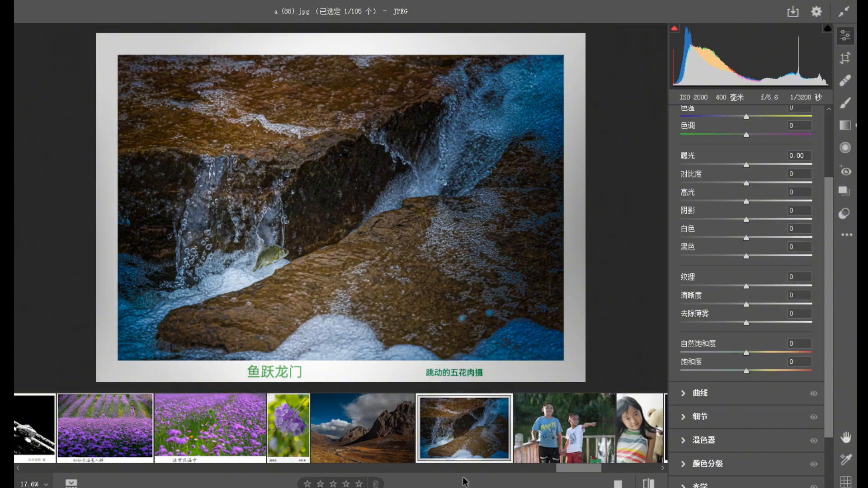
Open the photo a (89).jpg of two boys at the railing and inspect them at a larger size.
click(562, 446)
alt+click(312, 229)
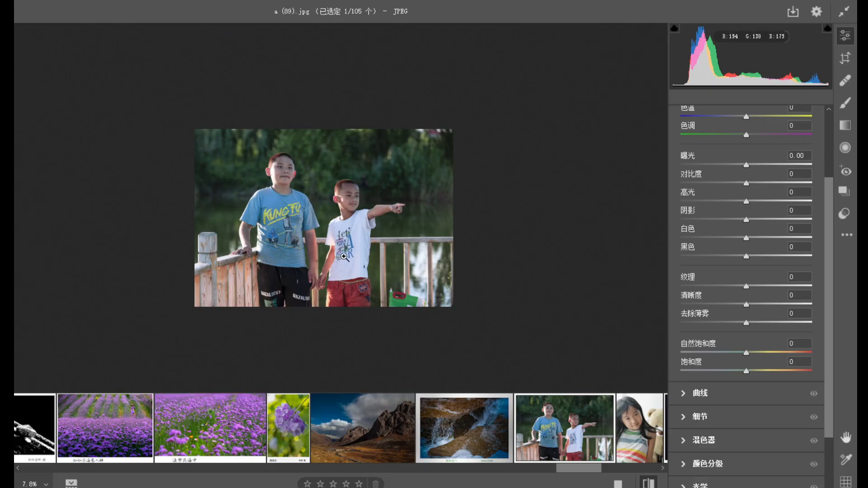
click(337, 199)
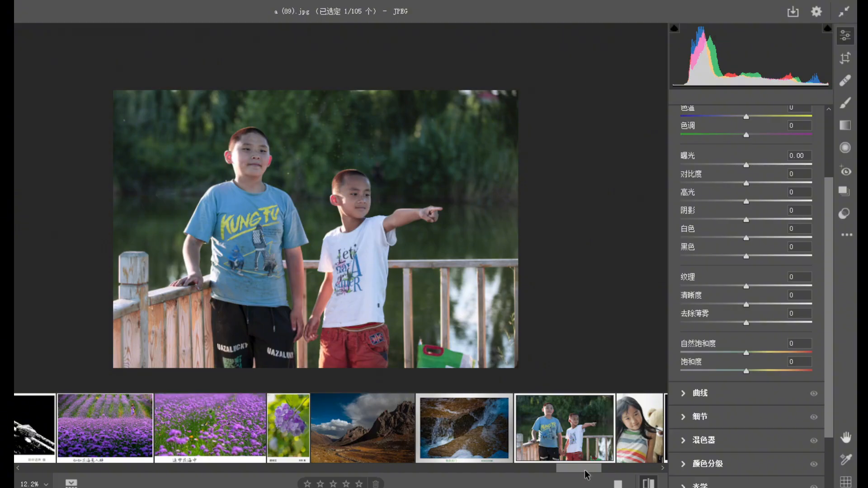
Open the dark sky photo a (90).jpg and examine the small flying bird and the overall composition.
scroll(587, 474, right, 2)
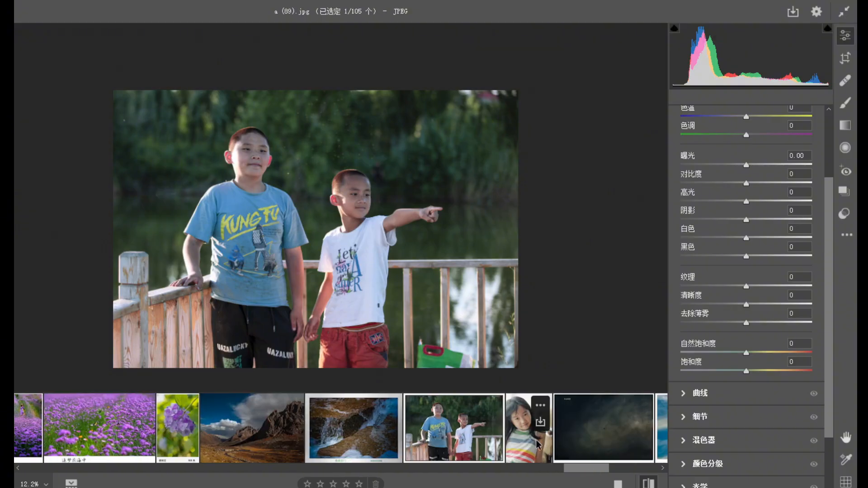
drag(581, 476, 591, 476)
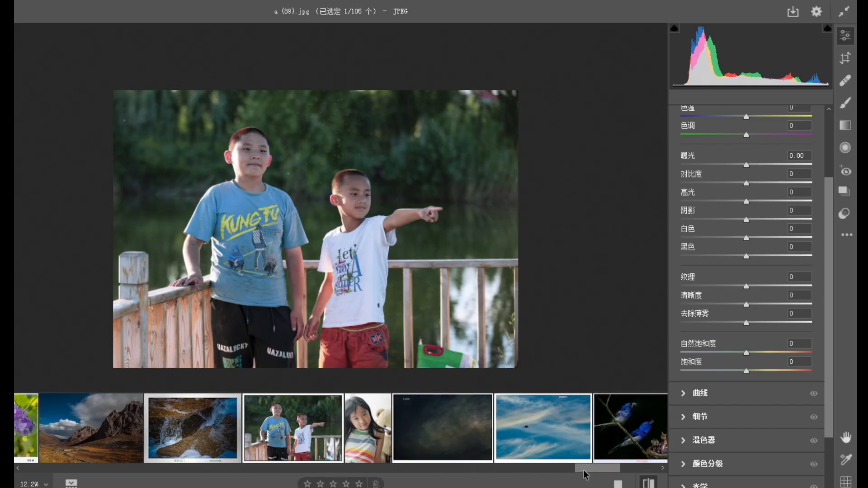
click(462, 445)
drag(203, 84, 217, 111)
drag(413, 243, 362, 205)
drag(442, 256, 459, 258)
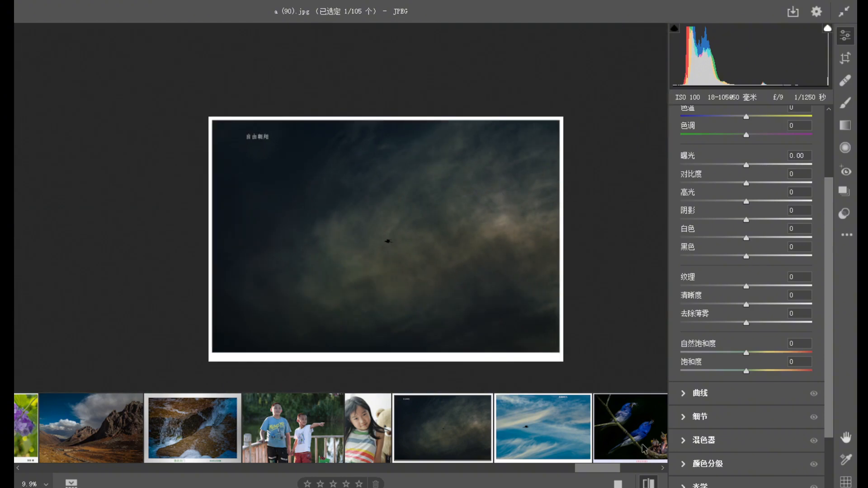
Open the blue sky photo a (91).jpg and examine the flying bird, the clouds and the white border.
click(574, 420)
drag(314, 203, 338, 214)
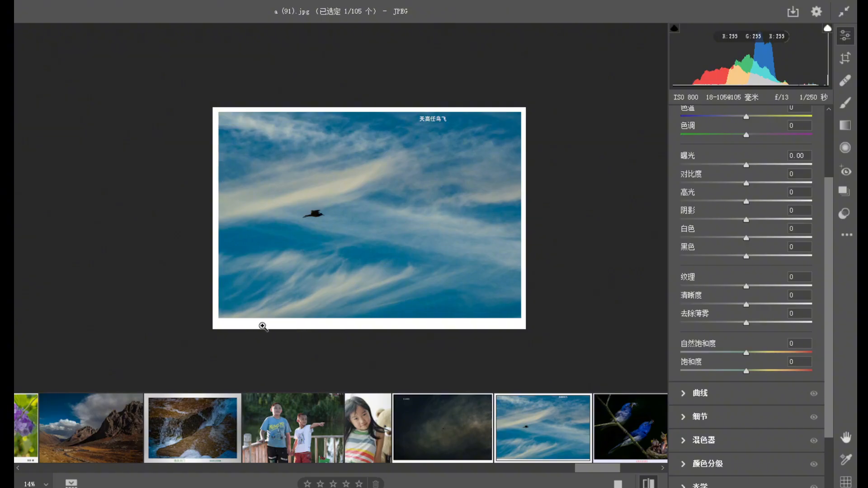
click(482, 318)
drag(479, 322, 341, 237)
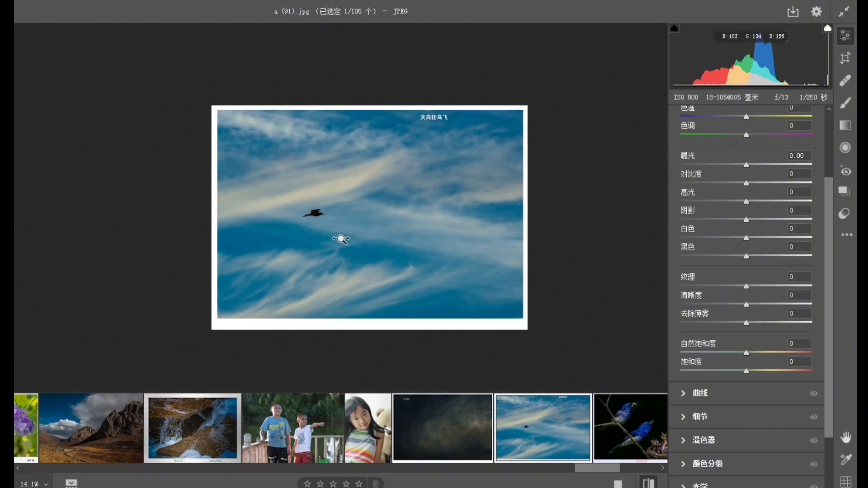
Open the blue bird photo a (92).jpg and inspect the two parent birds and the nestlings.
scroll(606, 470, down, 2)
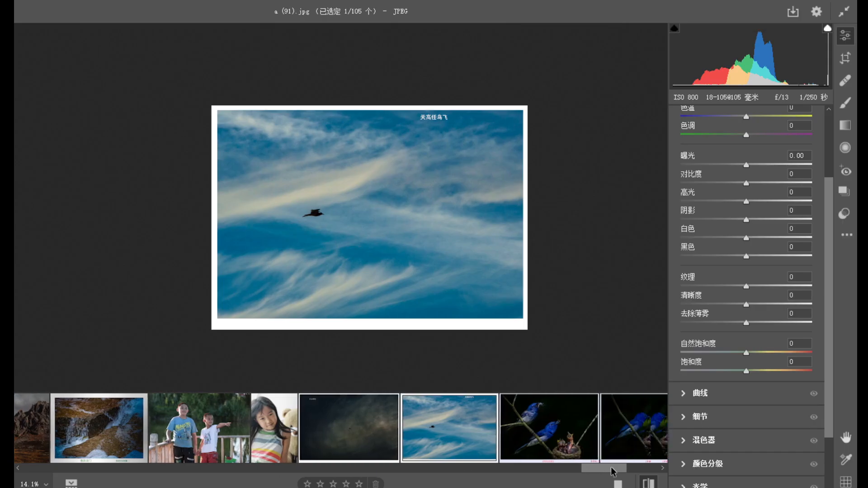
click(555, 450)
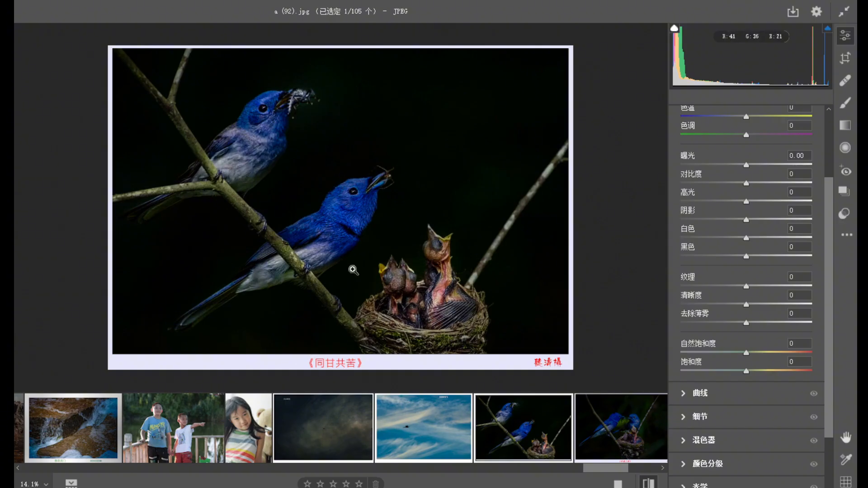
drag(334, 130, 379, 234)
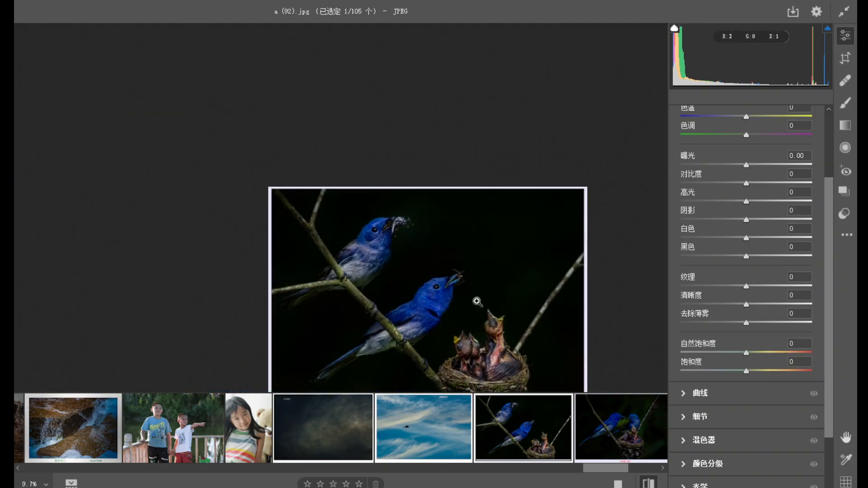
Open the bird nest photo a (93).jpg and examine the two blue birds passing the insect at close range.
click(619, 436)
drag(473, 360, 519, 339)
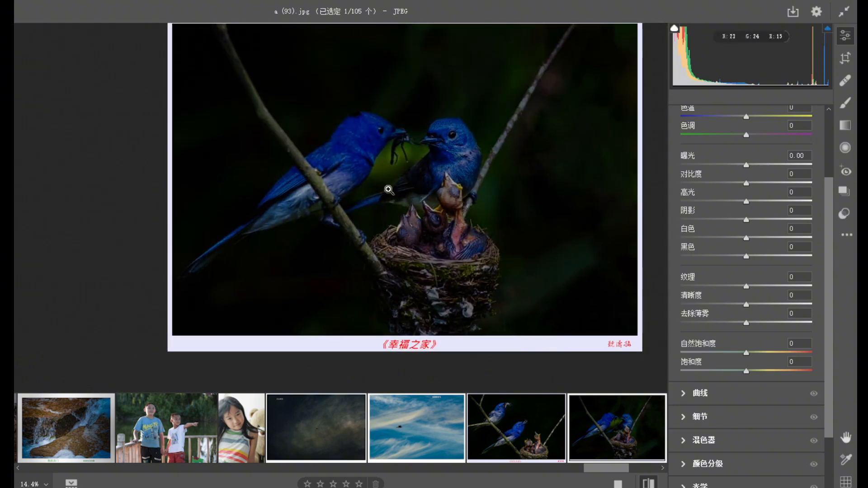
drag(460, 164, 416, 212)
drag(490, 253, 551, 269)
drag(402, 170, 405, 177)
drag(314, 97, 338, 135)
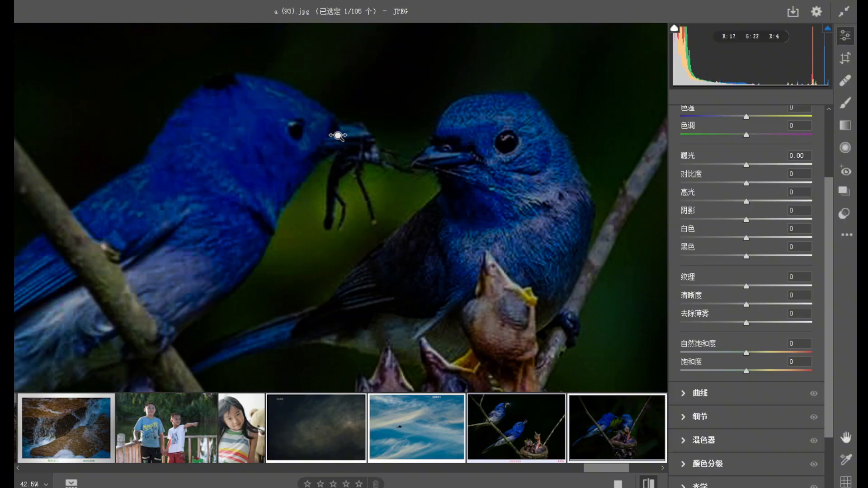
Examine the dark patch on the crown of the bird holding the insect, then review the whole nest scene.
drag(246, 168, 292, 118)
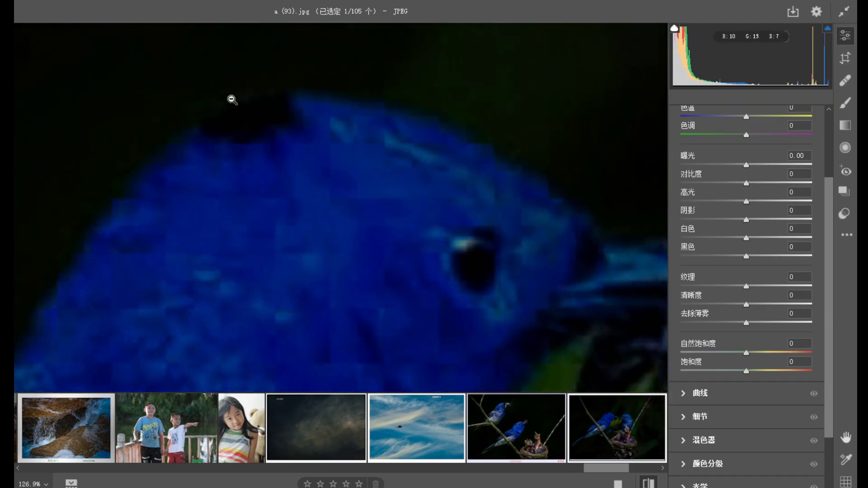
drag(289, 169, 257, 138)
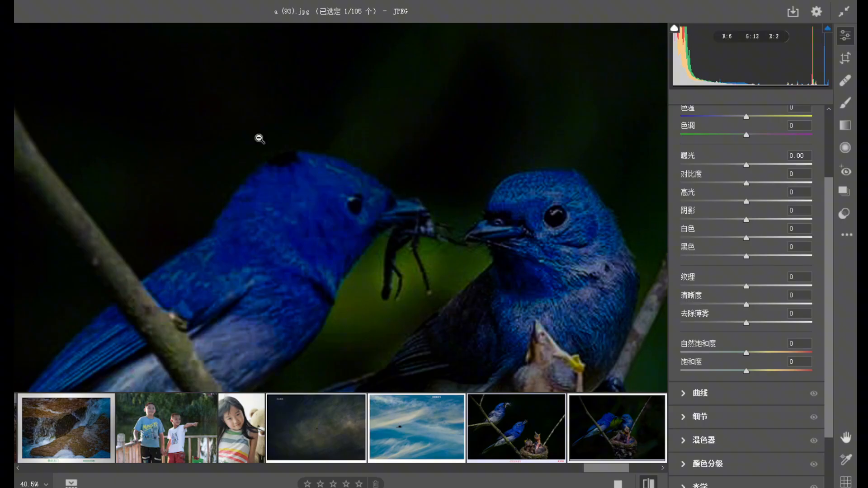
click(297, 160)
drag(319, 203, 262, 159)
drag(326, 188, 436, 254)
drag(294, 256, 259, 239)
drag(395, 302, 335, 196)
drag(381, 267, 328, 233)
drag(374, 283, 338, 252)
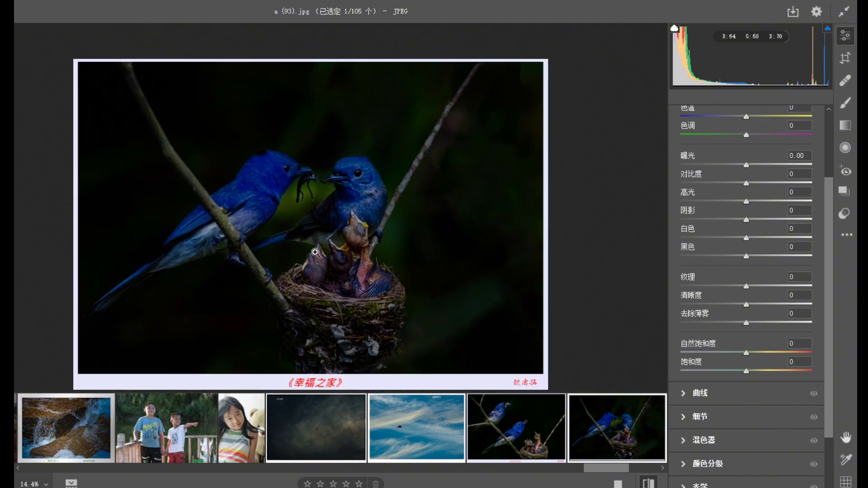
Reopen a (92).jpg and then a (93).jpg to compare the two dark-background bird photos.
drag(618, 469, 627, 472)
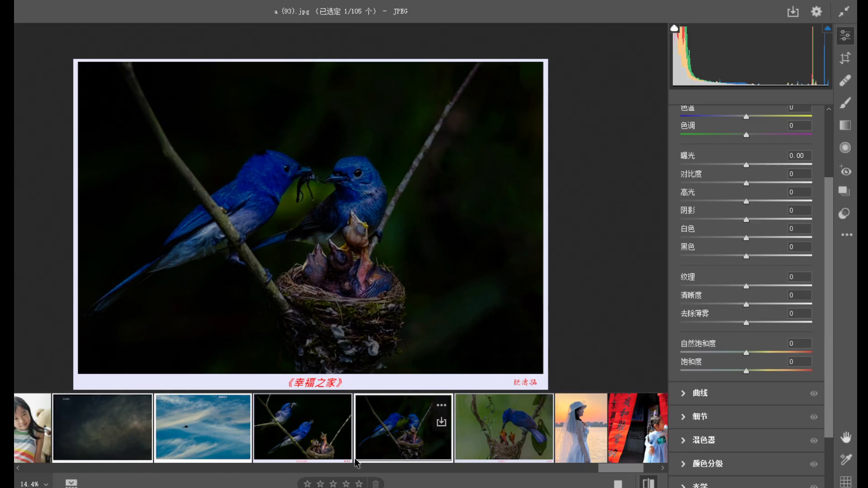
click(339, 458)
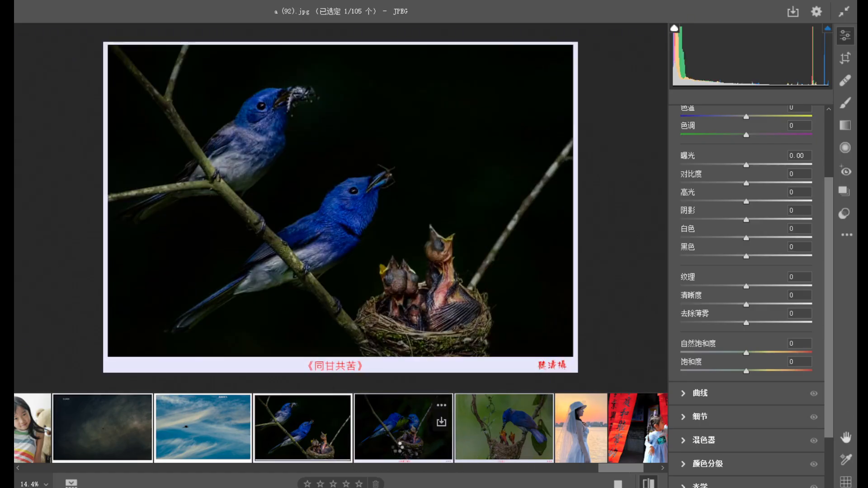
click(400, 440)
Open the green-background bird photo a (94).jpg and inspect the feeding bird, the nestlings and the full frame.
click(521, 451)
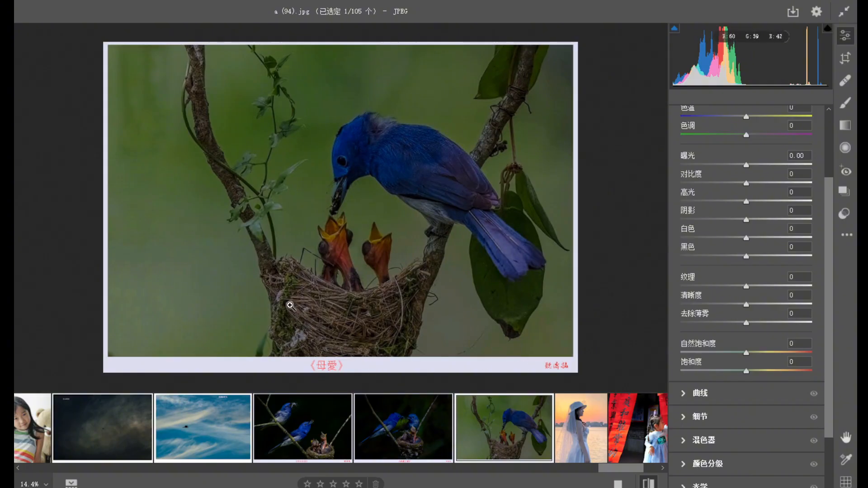
mouse_move(329, 232)
mouse_down()
mouse_move(407, 229)
mouse_move(378, 244)
mouse_move(332, 216)
mouse_up()
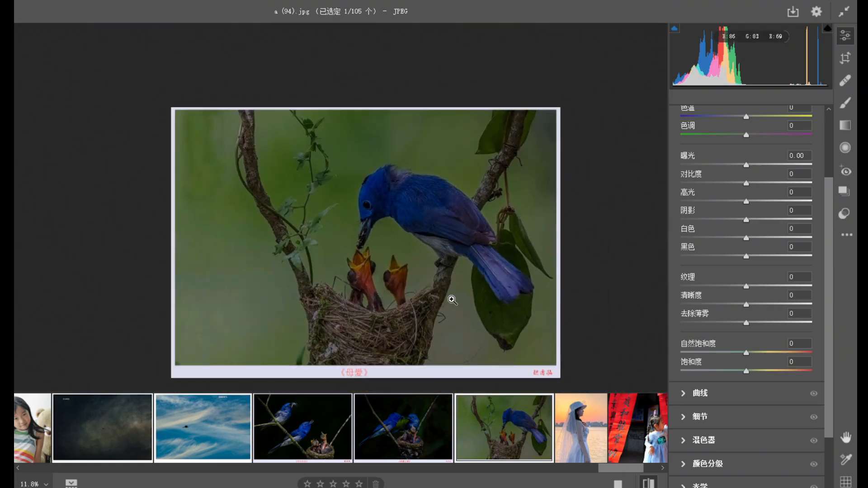
mouse_move(467, 336)
mouse_down()
mouse_move(524, 355)
mouse_move(480, 325)
mouse_up()
drag(477, 294, 502, 301)
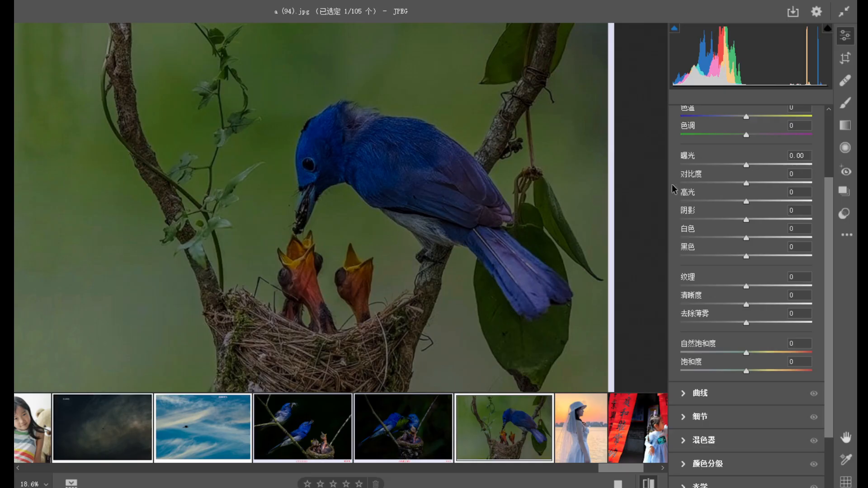
drag(494, 224, 498, 248)
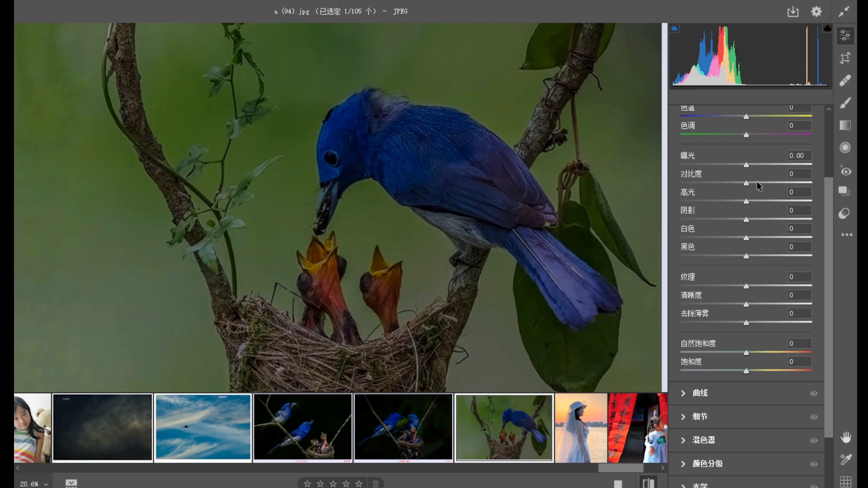
Set the feeding bird photo's highlights to +5 and exposure to +0.55, and compare the result with the default settings.
drag(755, 202, 749, 203)
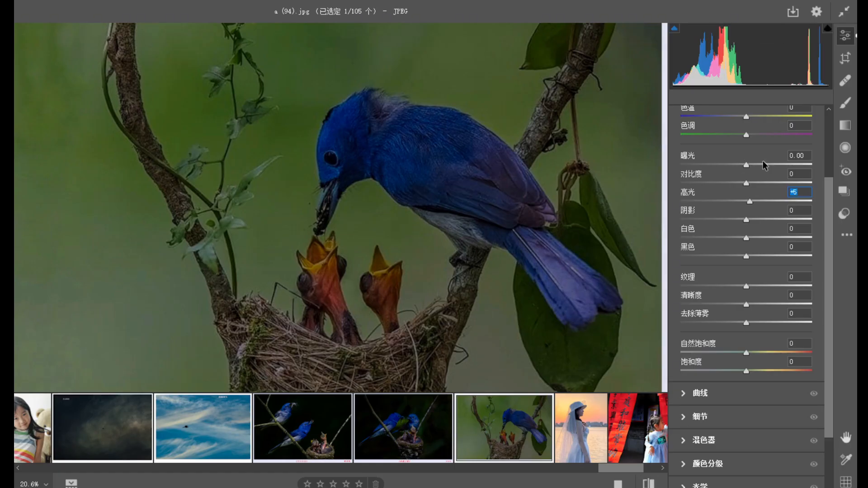
drag(754, 164, 754, 170)
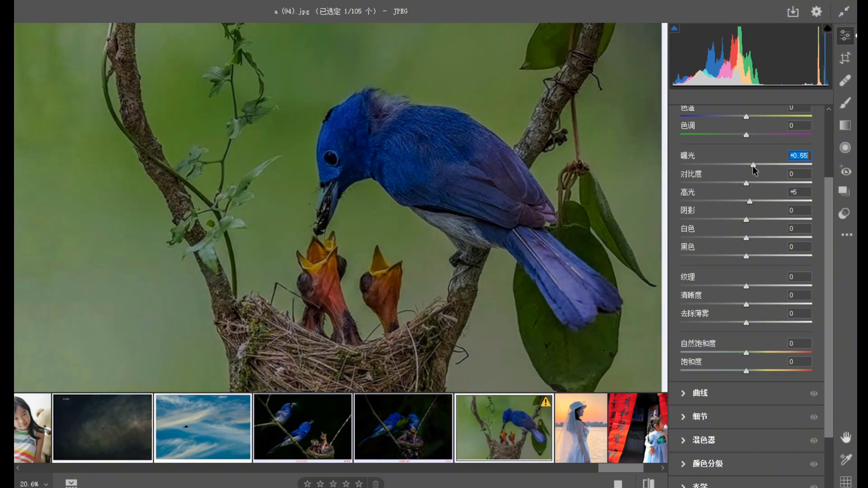
drag(453, 236, 380, 210)
drag(466, 279, 530, 287)
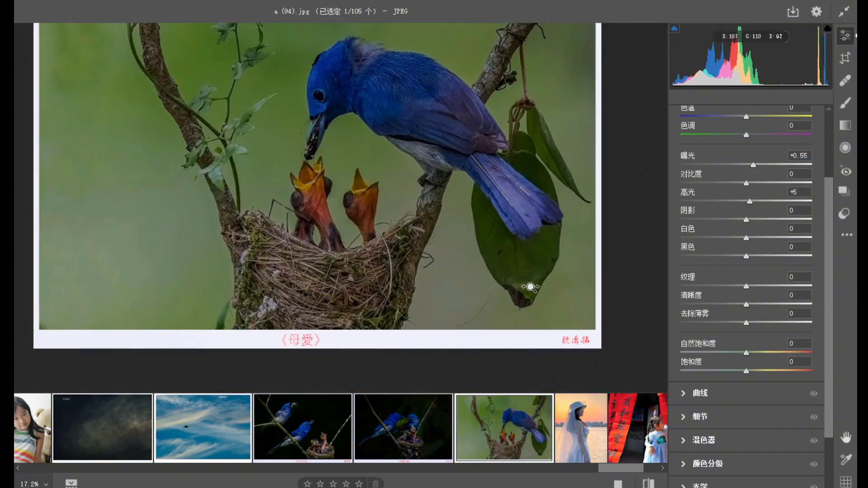
drag(472, 233, 461, 226)
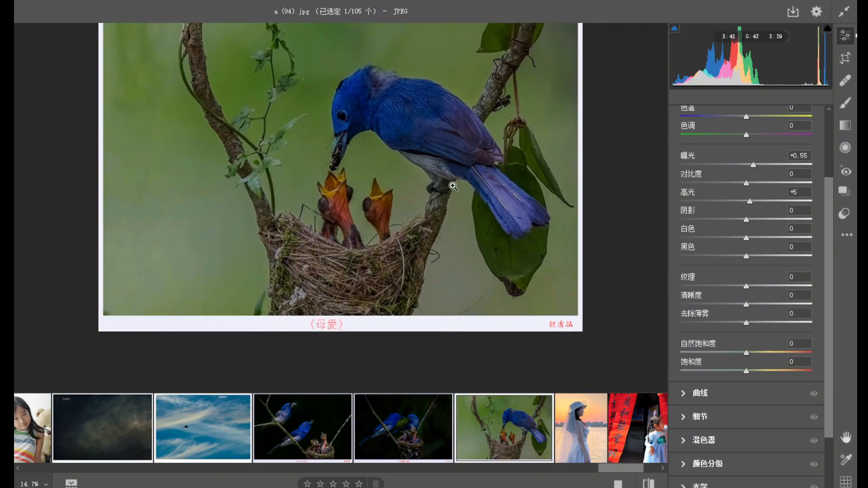
click(650, 483)
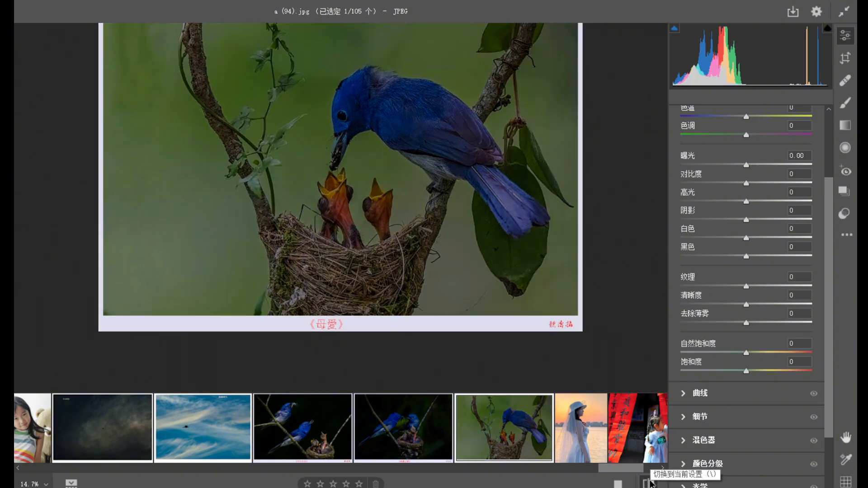
Return the bird photo to its current settings, then open a (95).jpg and examine the veiled woman's face, dress and full frame.
click(649, 483)
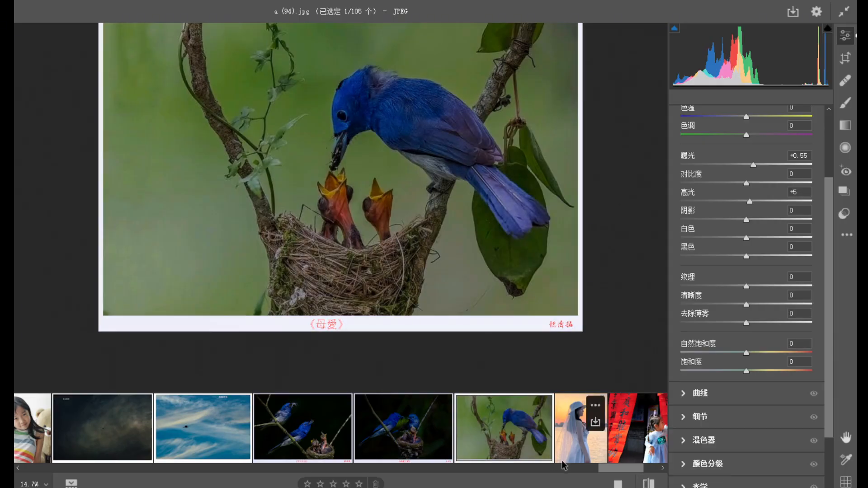
drag(616, 471, 626, 471)
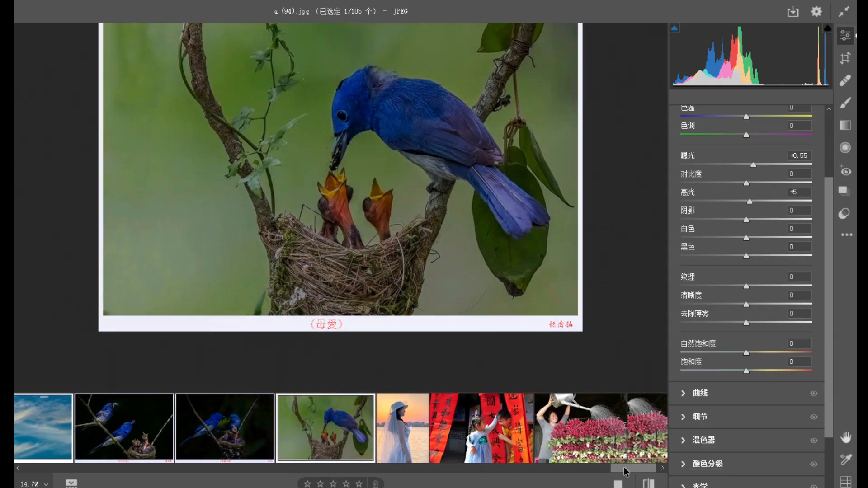
click(402, 429)
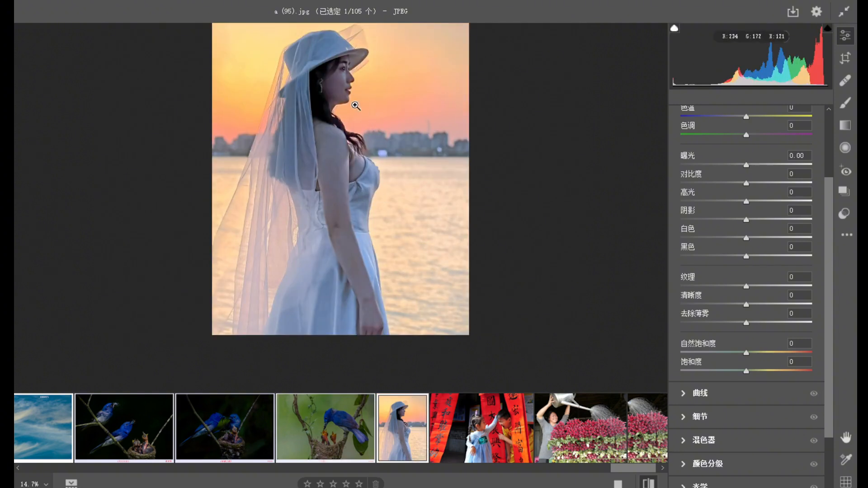
drag(338, 80, 411, 159)
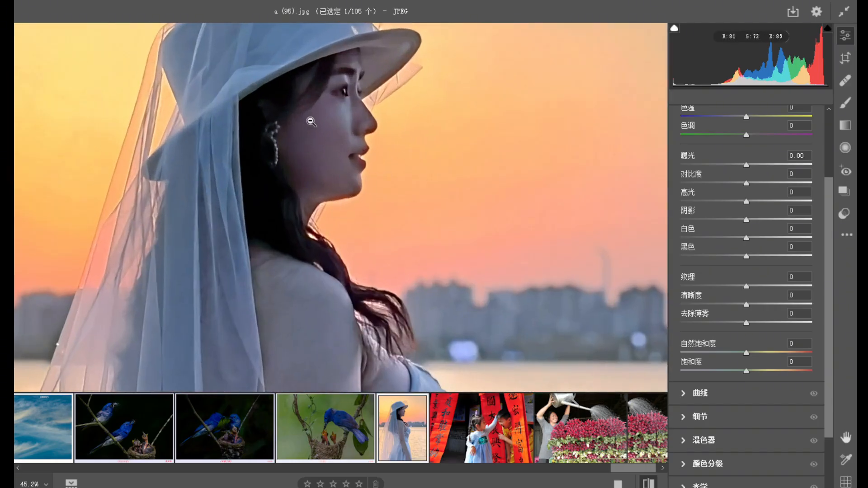
drag(354, 173, 258, 129)
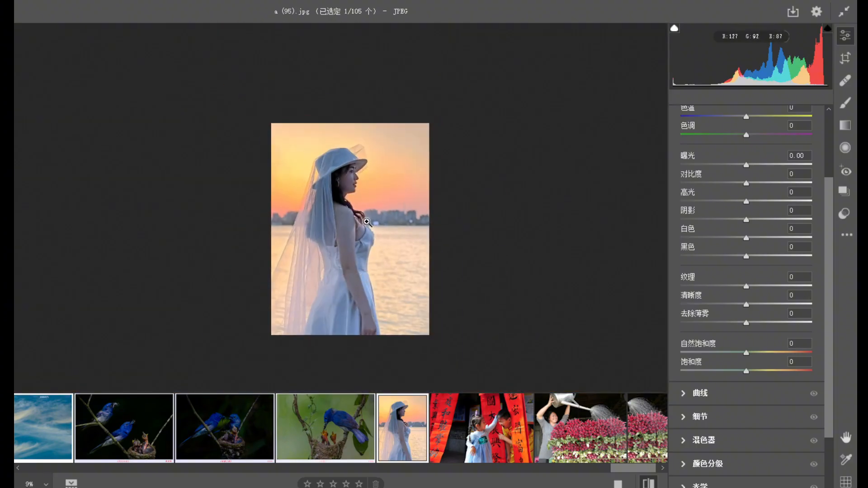
drag(344, 217, 316, 254)
drag(397, 377, 460, 387)
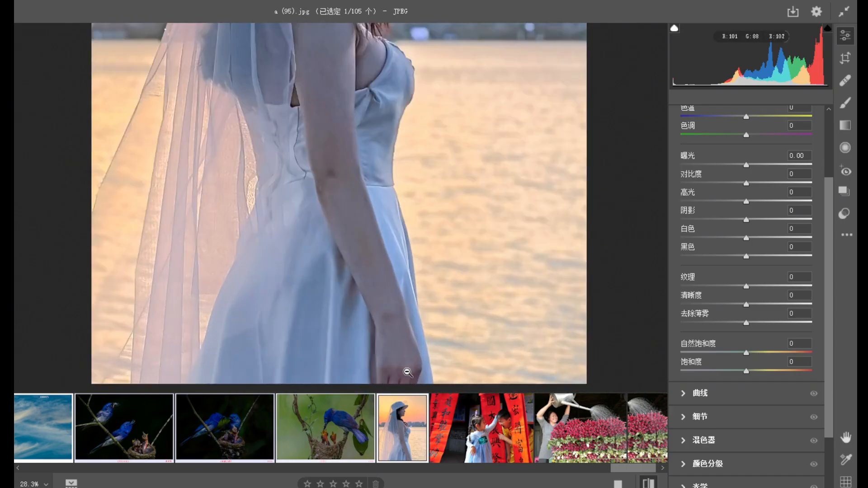
drag(407, 372, 368, 310)
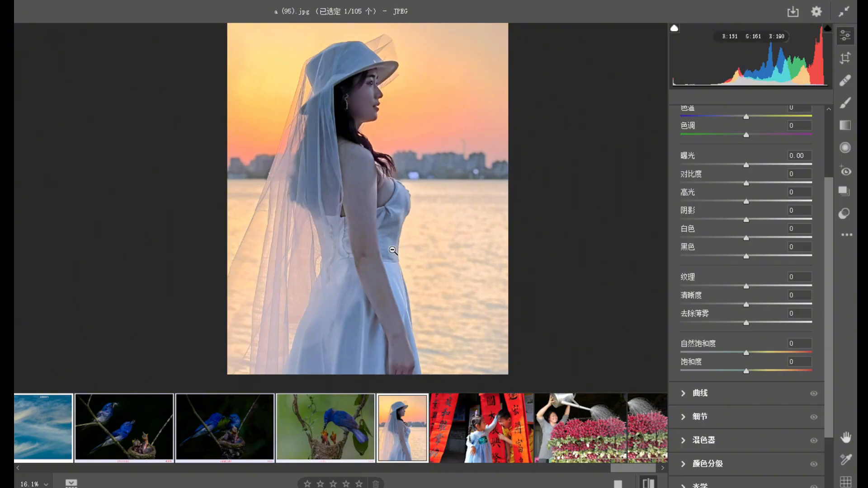
drag(382, 248, 342, 236)
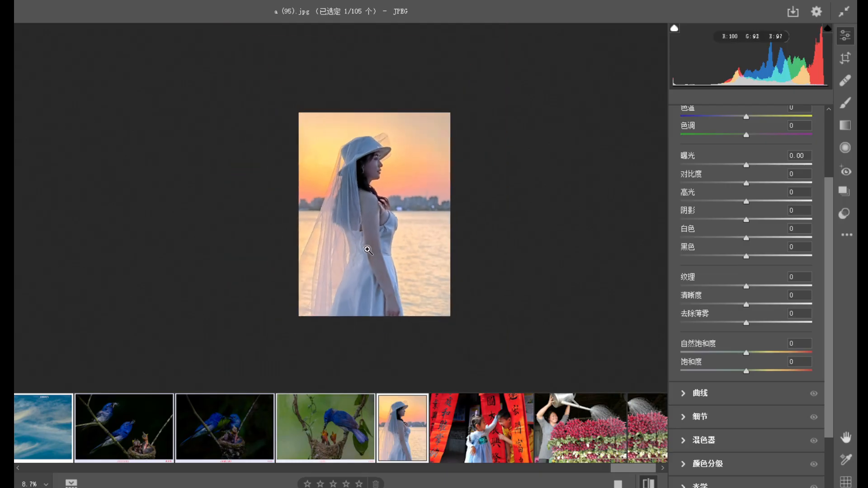
Open a (96).jpg and examine the two children among the red calligraphy banners, close up and in full frame.
click(482, 436)
drag(395, 243, 455, 259)
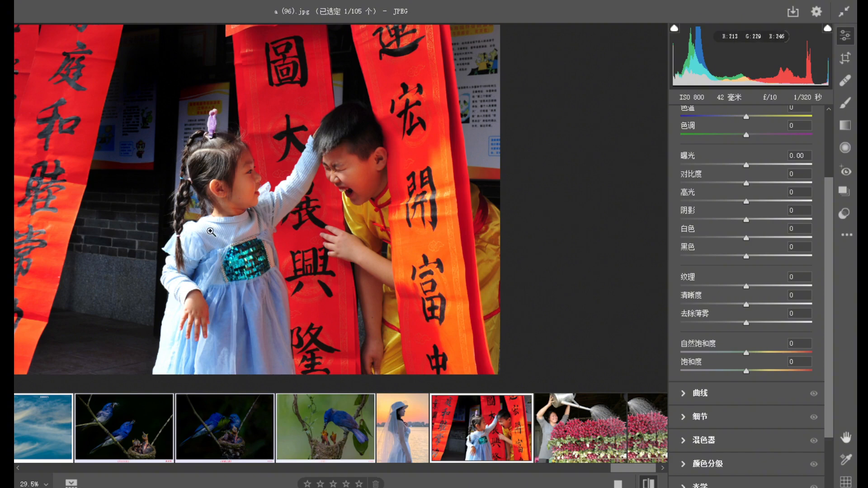
drag(325, 184, 293, 198)
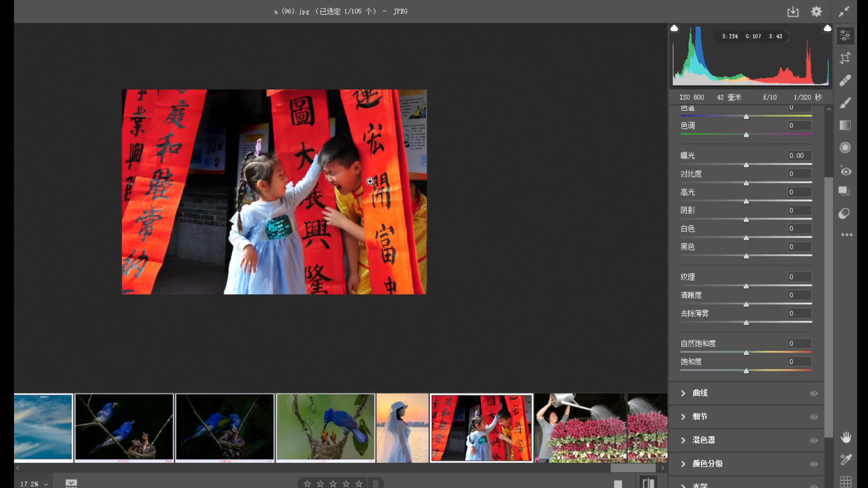
drag(209, 136, 227, 158)
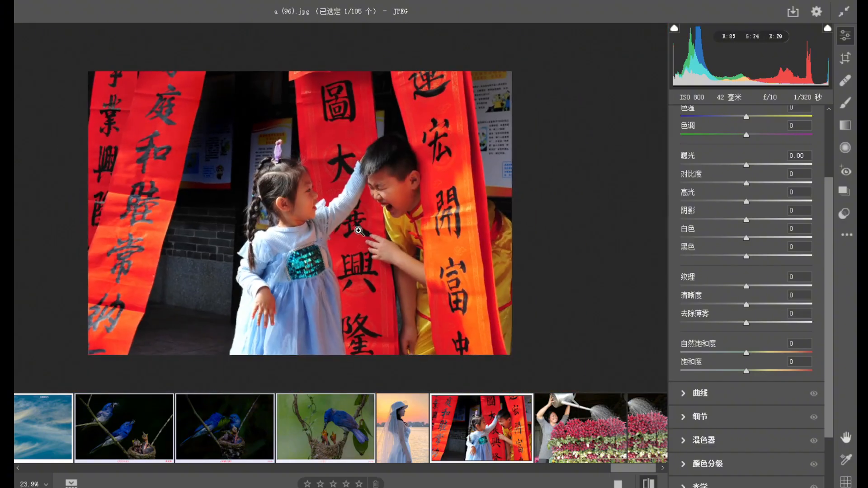
Open a (97).jpg and inspect the woman watering the red flowers, both in full frame and close up.
click(579, 434)
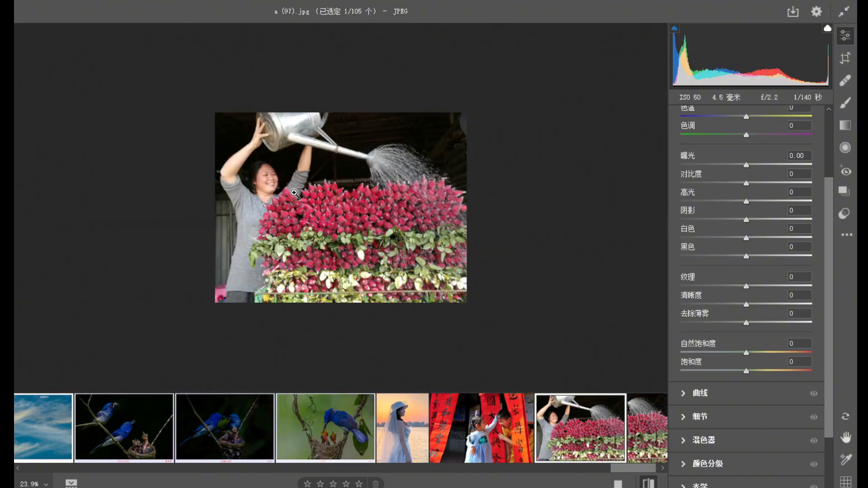
drag(312, 190, 328, 209)
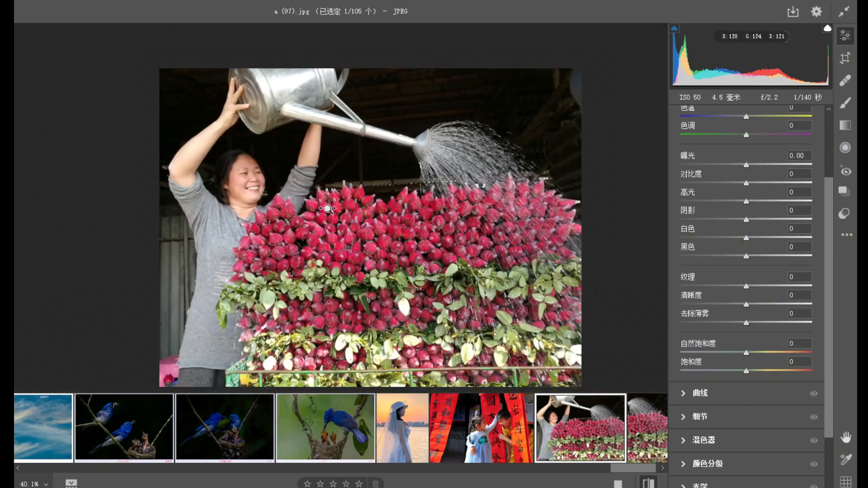
drag(284, 175, 250, 177)
drag(322, 221, 415, 294)
drag(210, 175, 192, 160)
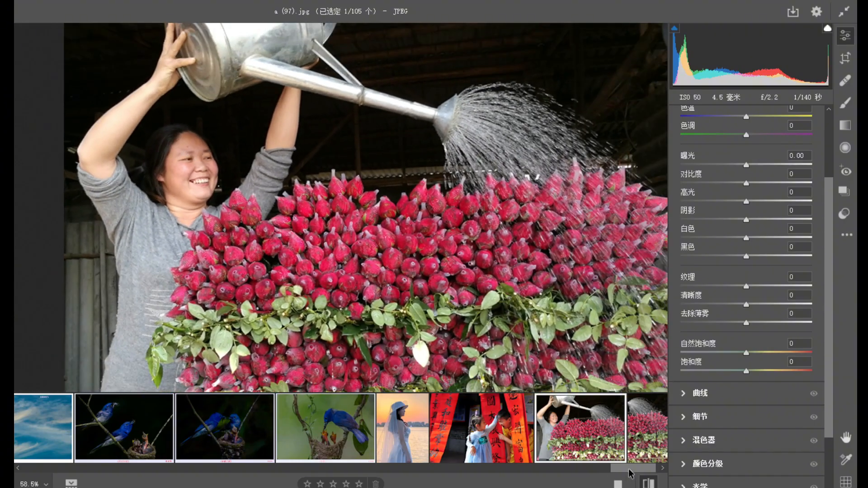
drag(629, 470, 643, 468)
mouse_move(644, 462)
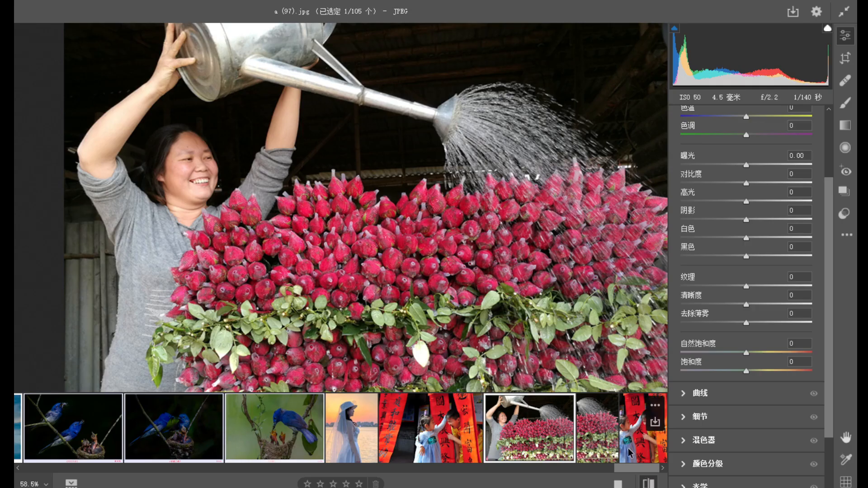